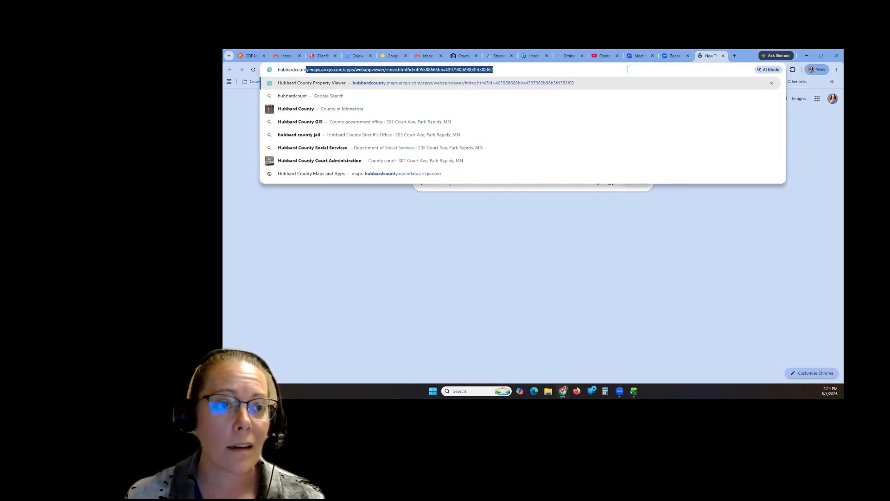
- Search Google for hubbardcounty and open the official Hubbard County, MN website
type("y")
key("Return")
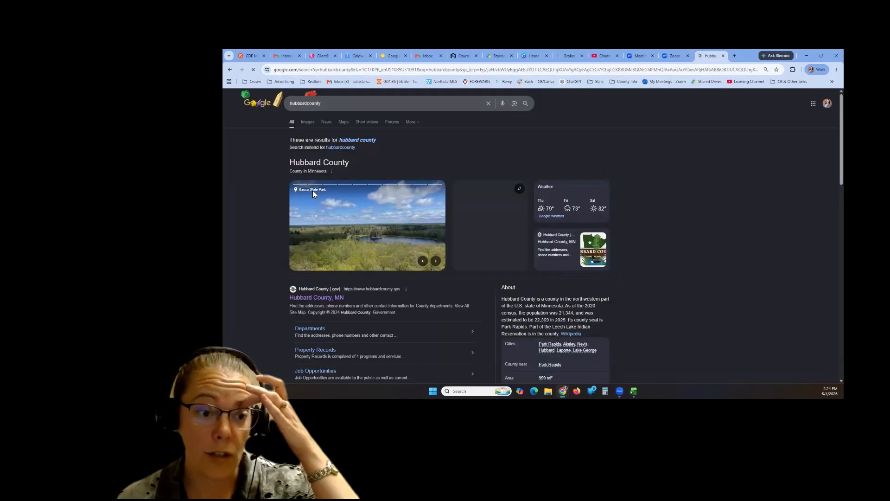
left_click(348, 298)
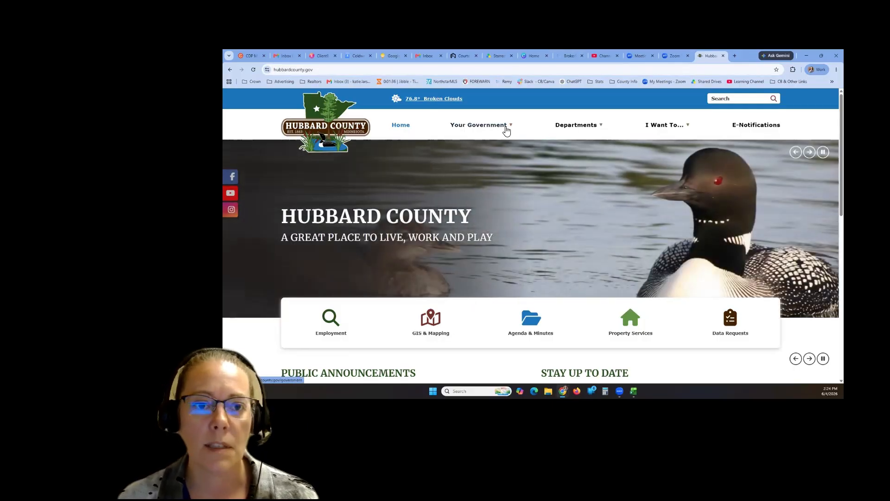
- Go to the county's GIS & Mapping resources to reach the GIS Hub
mouse_move(511, 130)
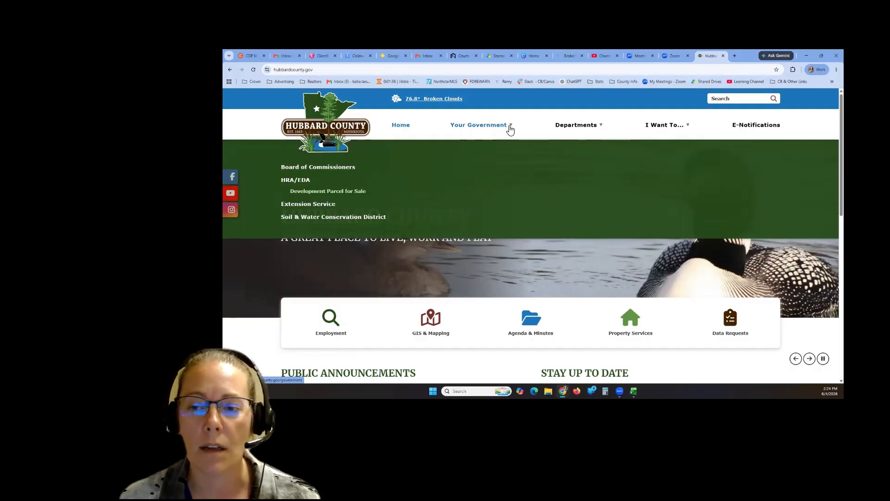
mouse_move(593, 131)
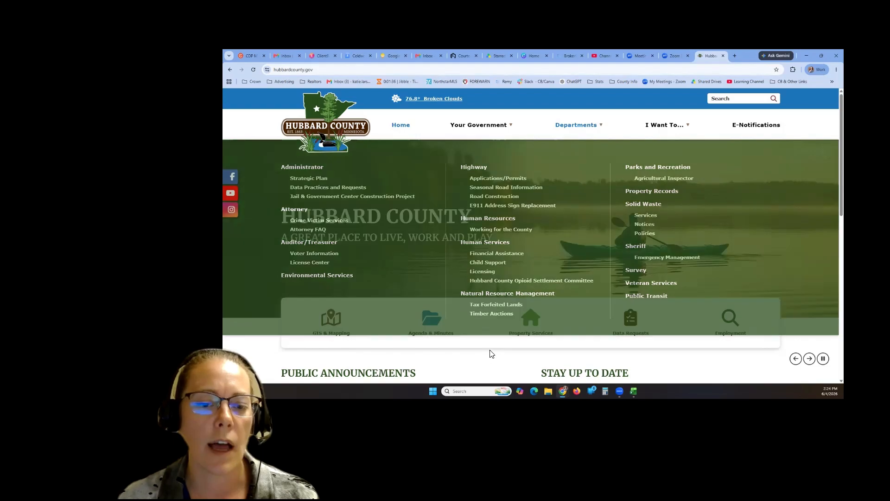
left_click(332, 326)
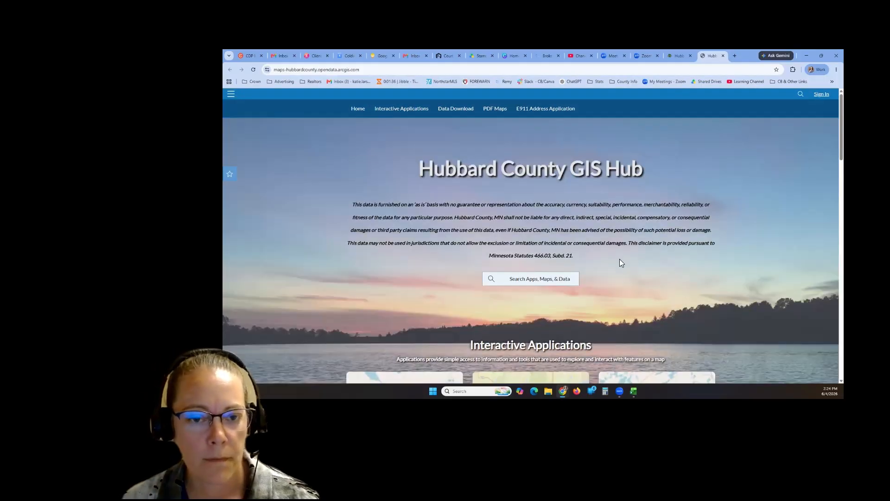
- Launch the Public Property Viewer Application from Interactive Applications and agree to its disclaimer
scroll(619, 259, "down", 4)
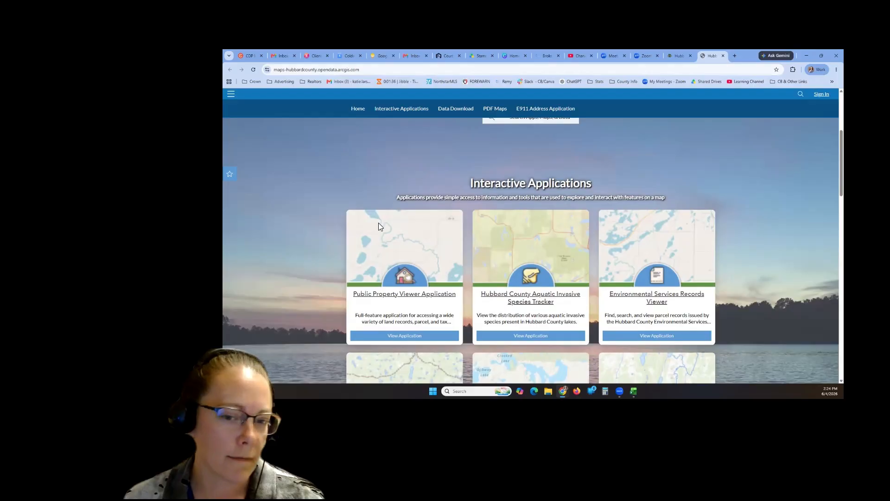
scroll(567, 294, "down", 4)
scroll(574, 300, "up", 4)
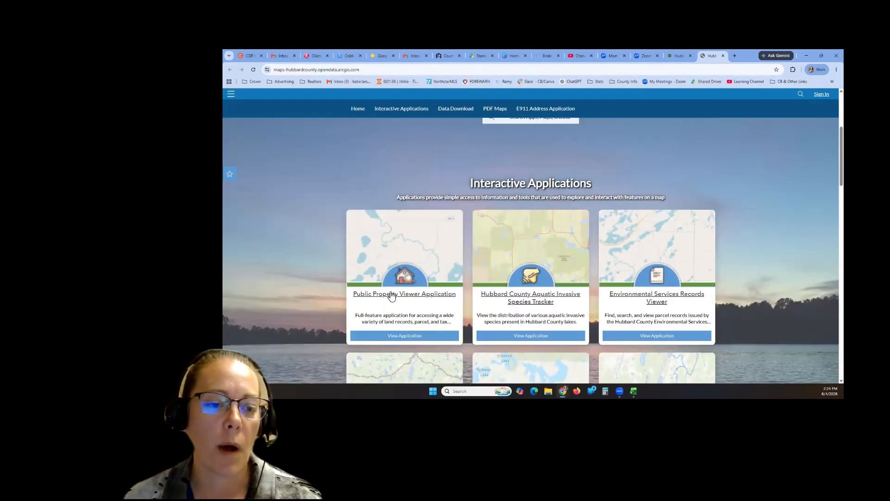
left_click(404, 337)
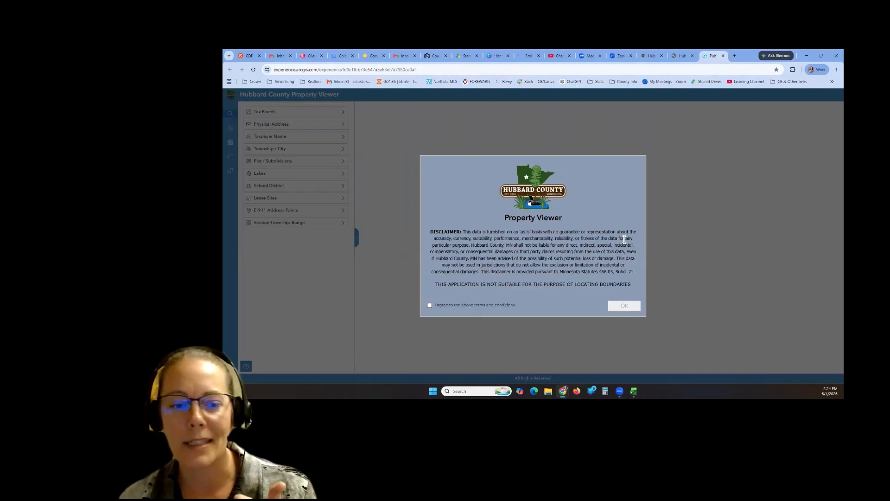
left_click(429, 305)
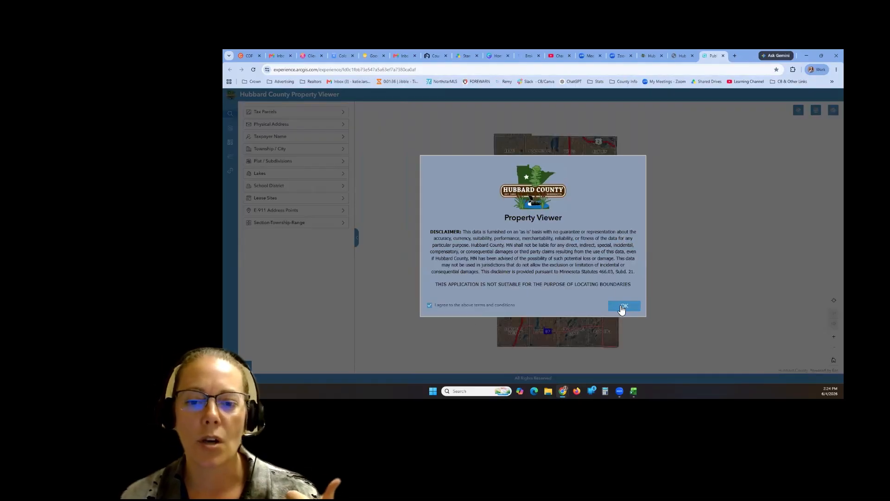
- Dismiss the disclaimer to reveal the map and start a Physical Address search
left_click(624, 307)
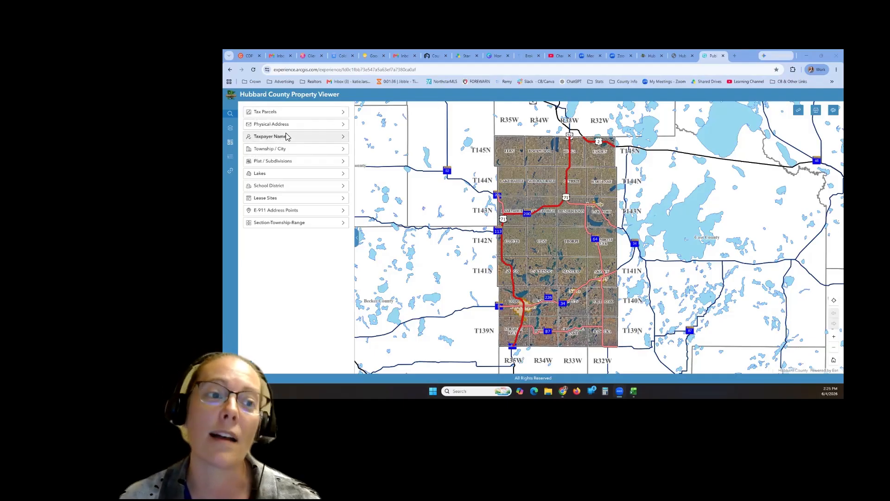
left_click(308, 129)
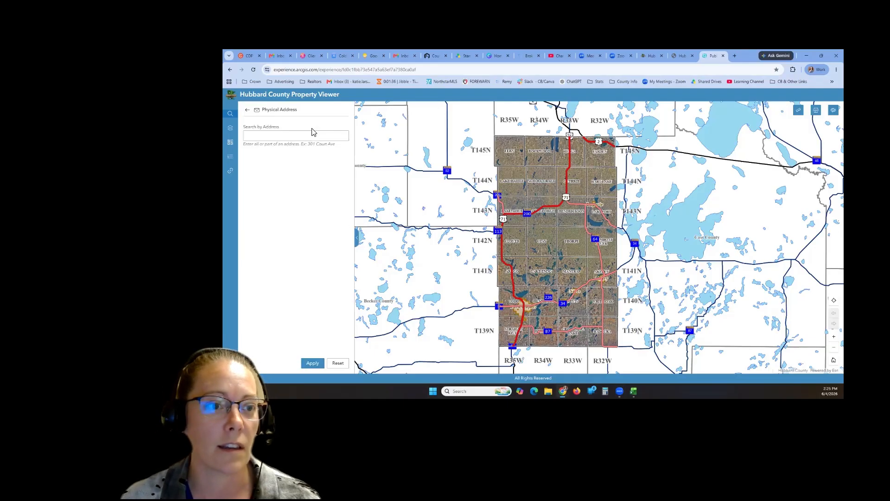
- Search the street address, correcting the street name to Nature's, and rerun to find the parcel
left_click(303, 137)
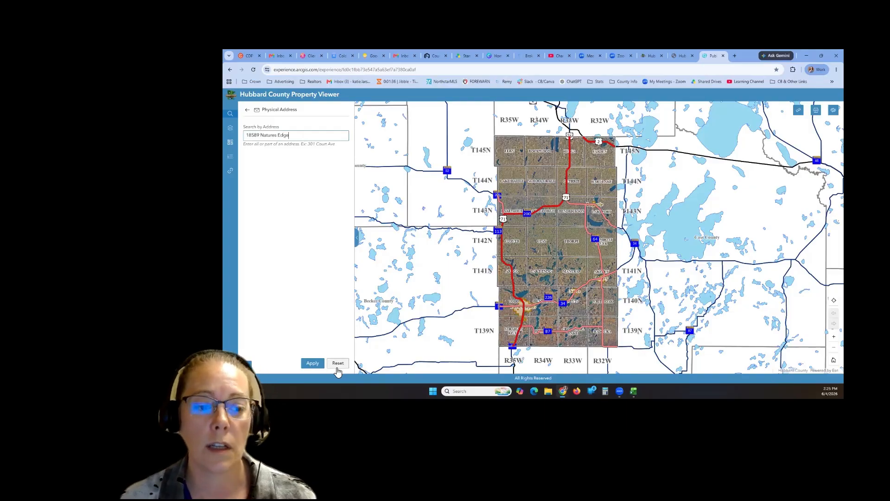
left_click(318, 363)
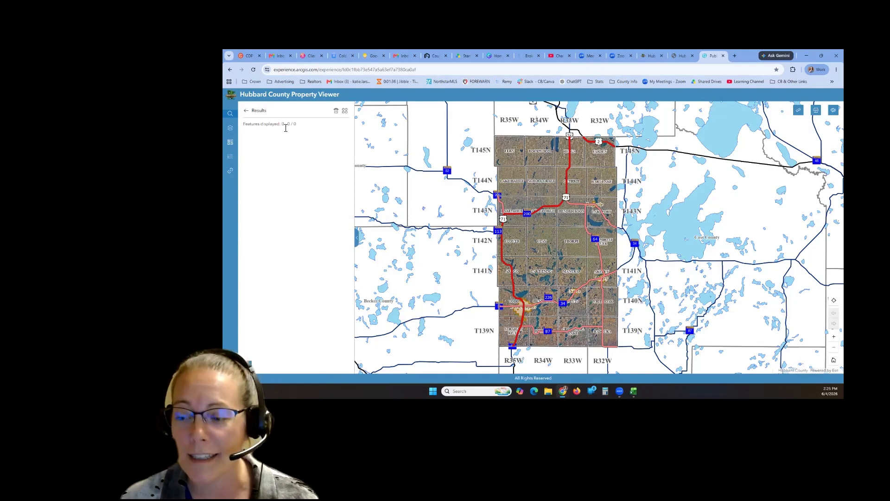
left_click(246, 110)
left_click(276, 135)
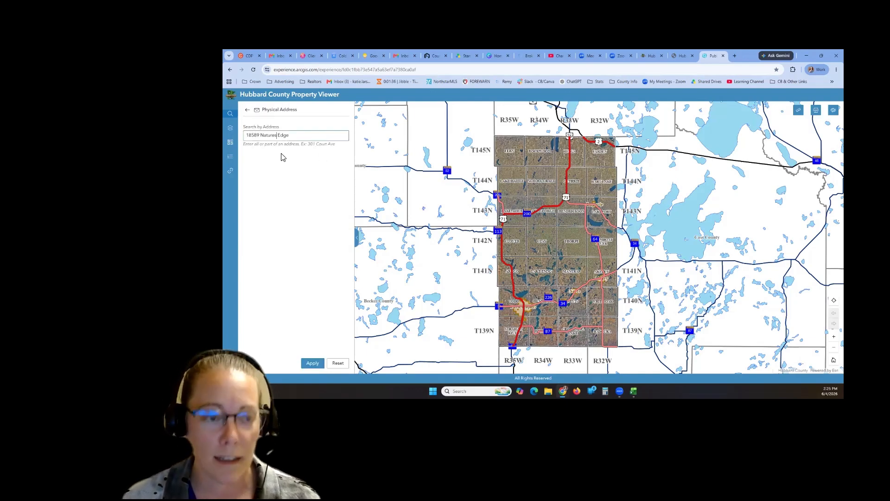
key("Left")
type("'")
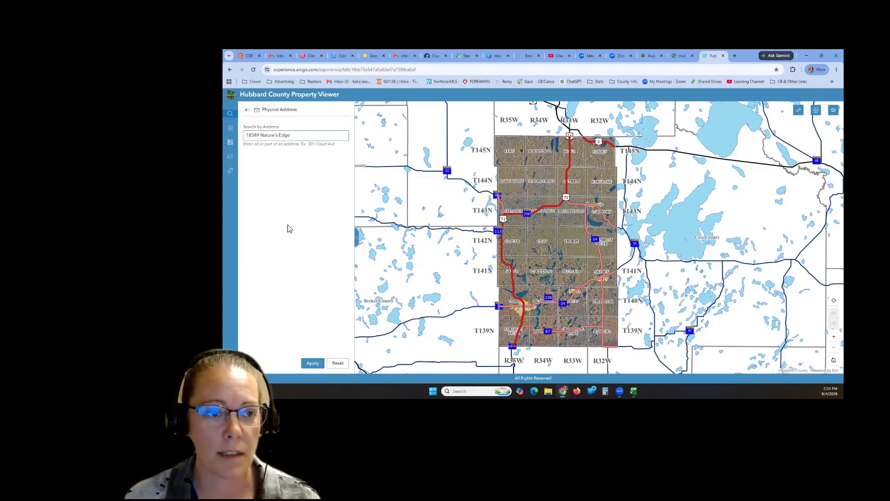
left_click(290, 248)
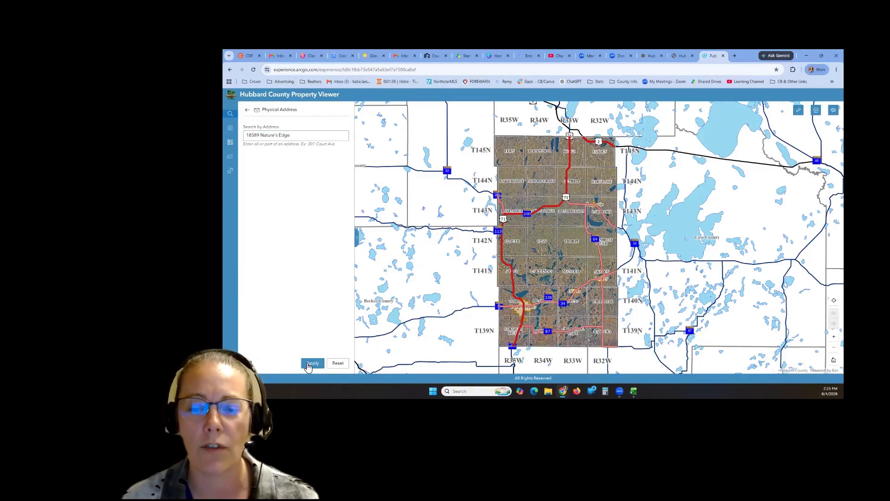
left_click(308, 365)
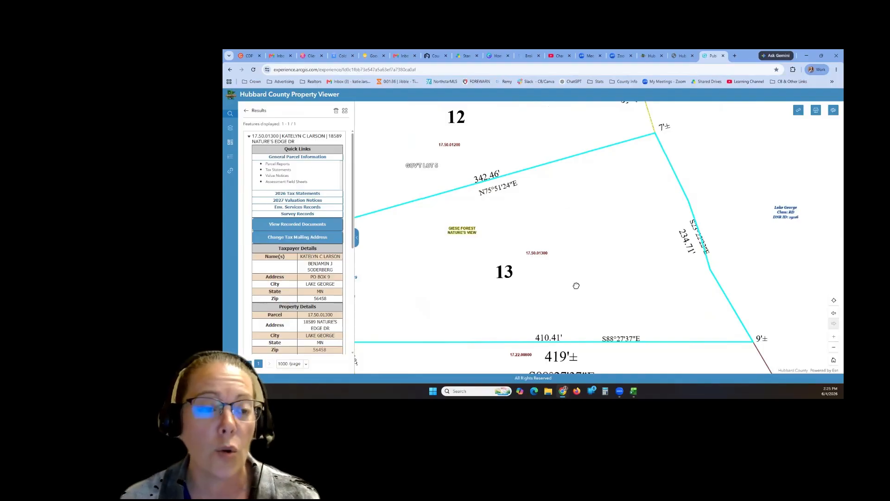
scroll(575, 287, "down", 1)
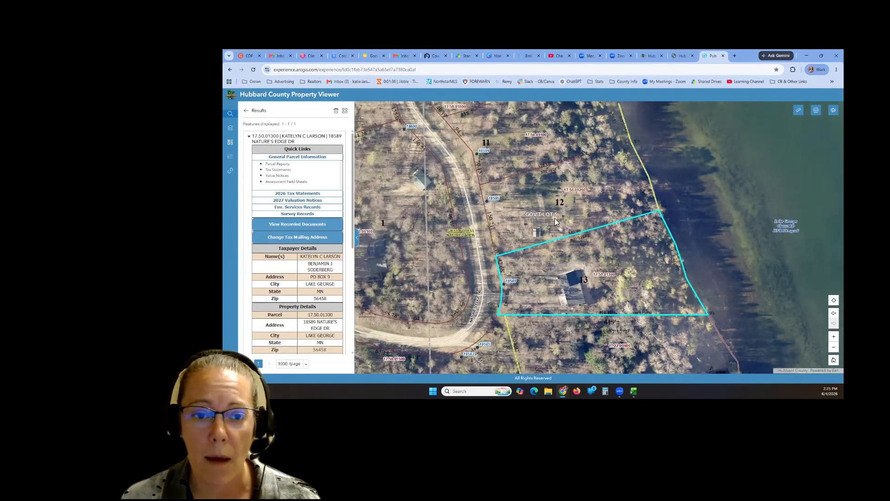
- Return to the search-type list and re-centre the map on the outlined lakeside parcel
scroll(508, 293, "down", 1)
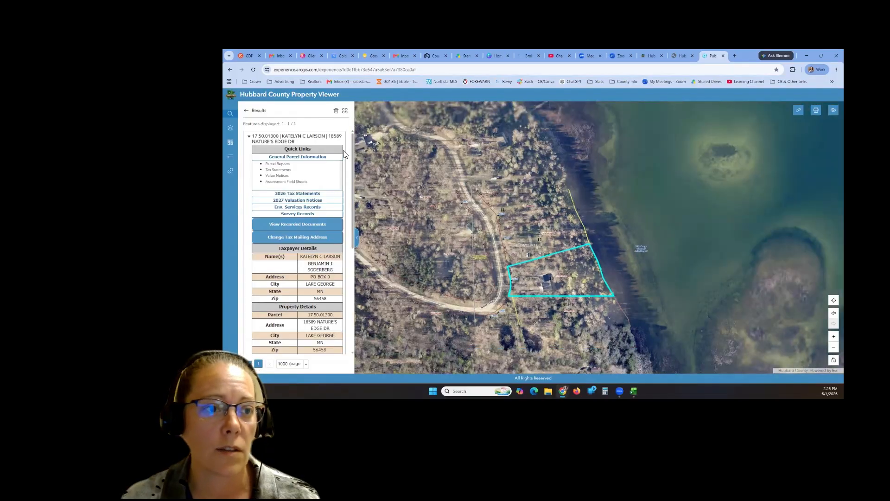
left_click(246, 110)
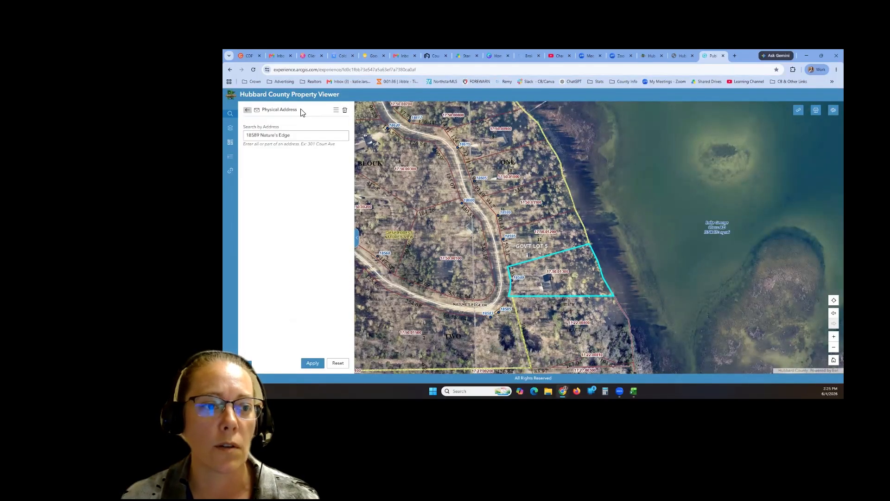
left_click(248, 110)
scroll(567, 256, "down", 1)
scroll(566, 256, "down", 5)
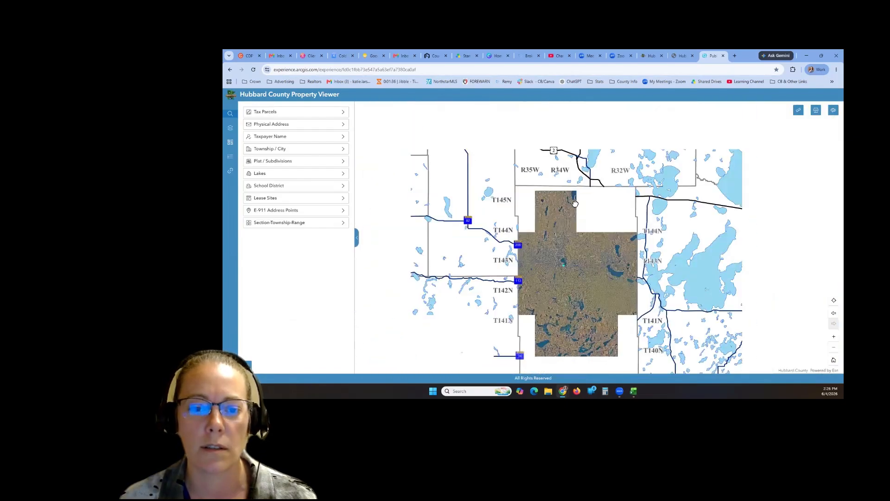
left_click_drag(558, 249, 561, 141)
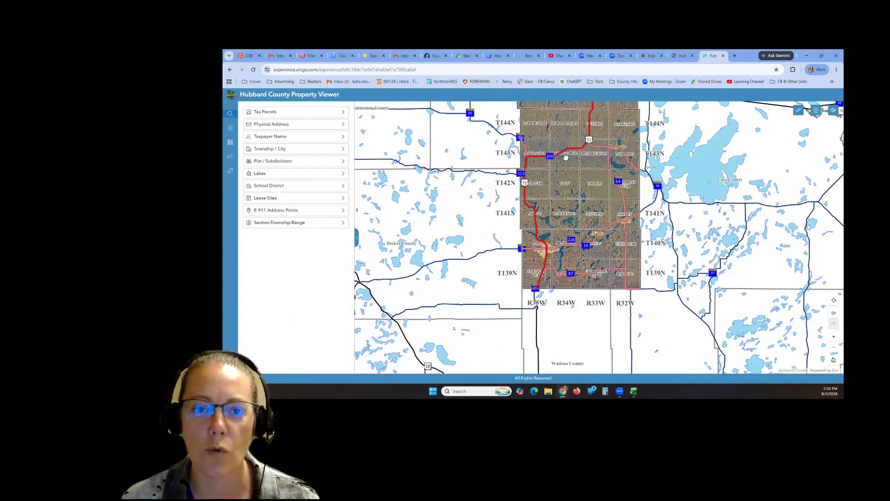
scroll(566, 158, "up", 8)
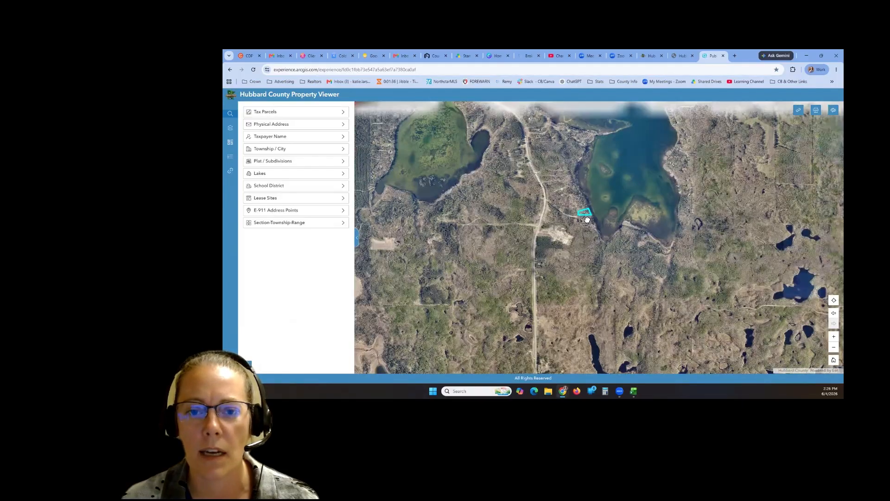
scroll(587, 220, "up", 5)
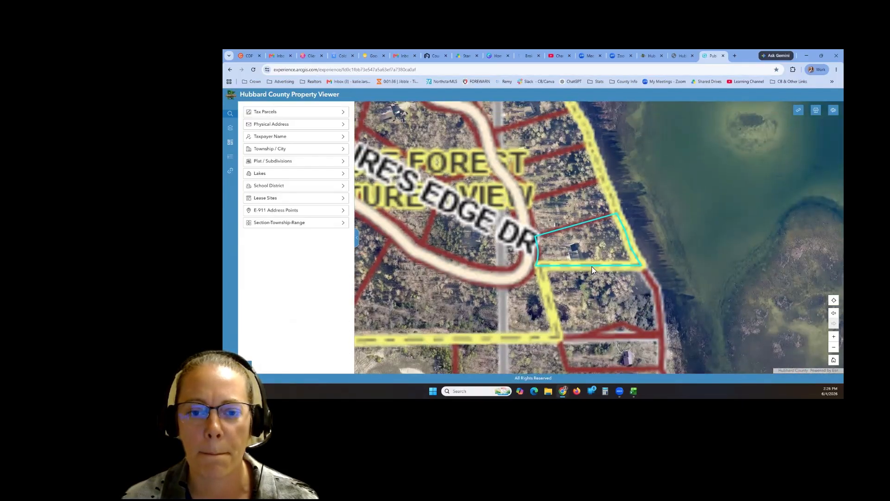
scroll(601, 226, "up", 3)
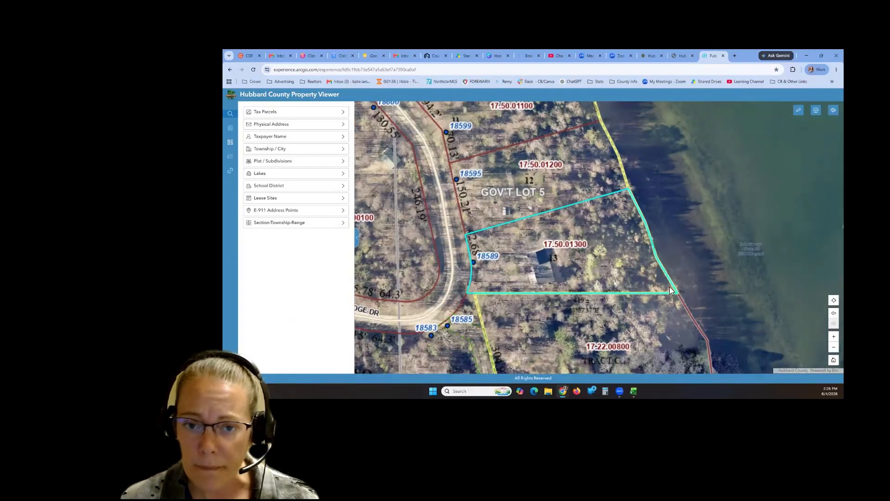
left_click_drag(670, 286, 648, 304)
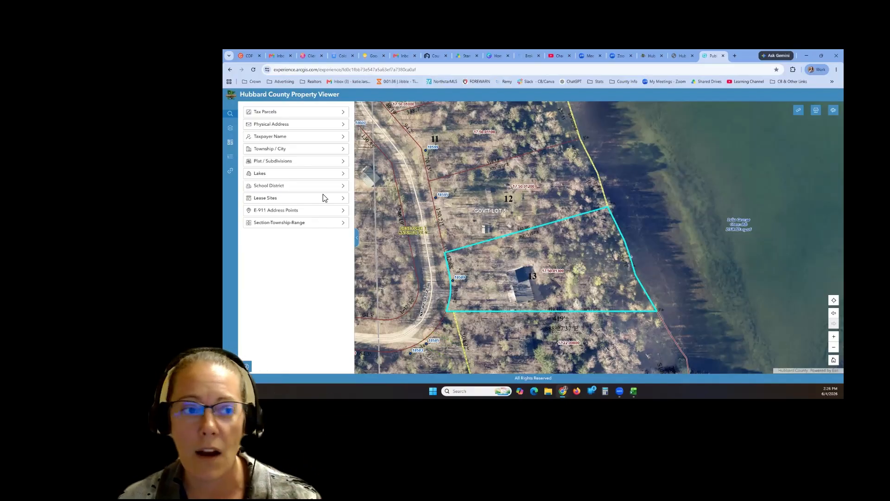
- Try the 2012 LiDAR Hillshade basemap, then switch to 2025 Storm Imagery
left_click(230, 130)
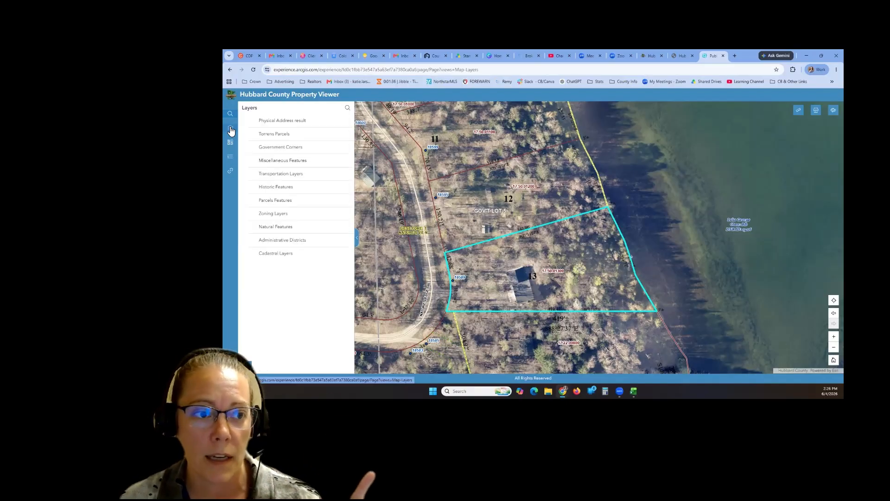
left_click(231, 142)
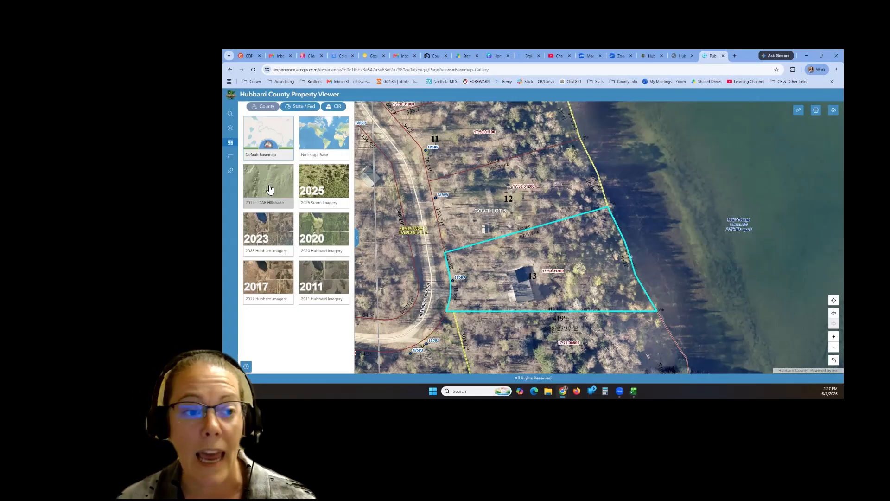
left_click(270, 186)
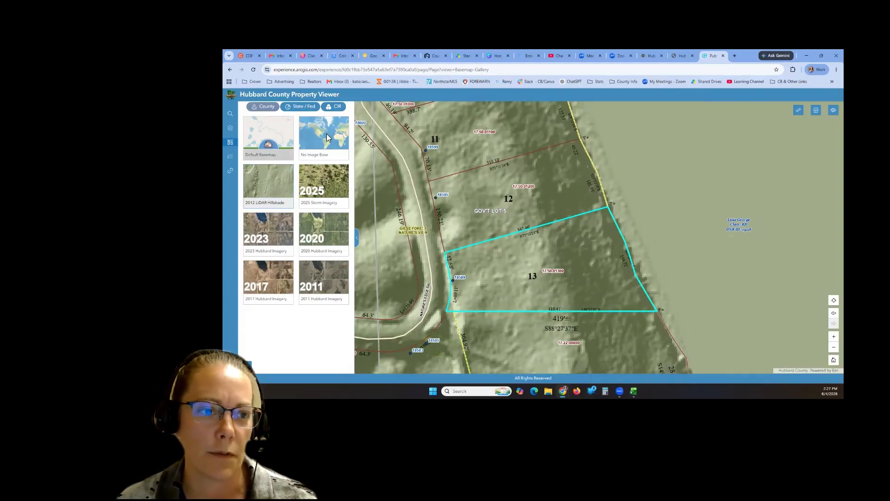
left_click(334, 198)
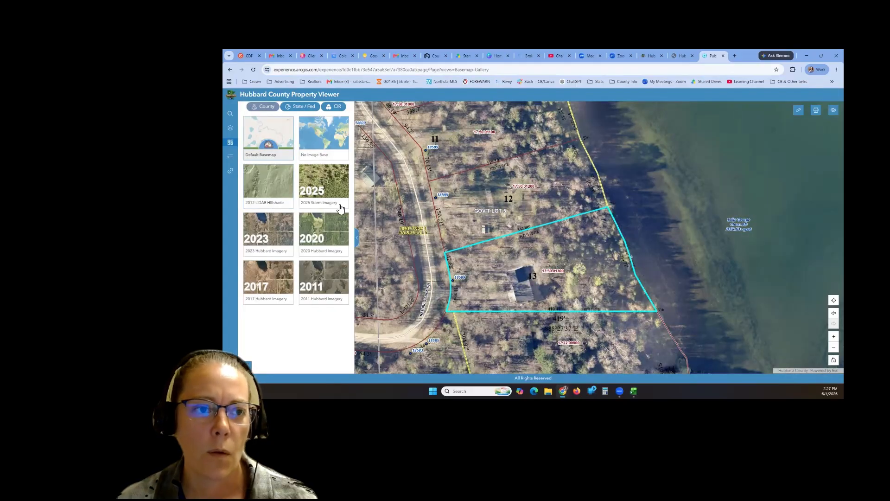
- Bring up parcel search and select lakefront parcel 13 on the map
left_click(231, 128)
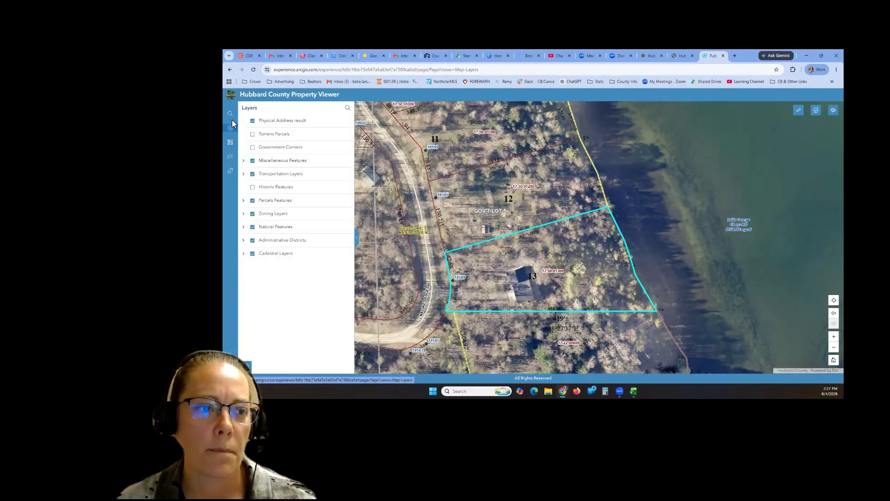
left_click(230, 114)
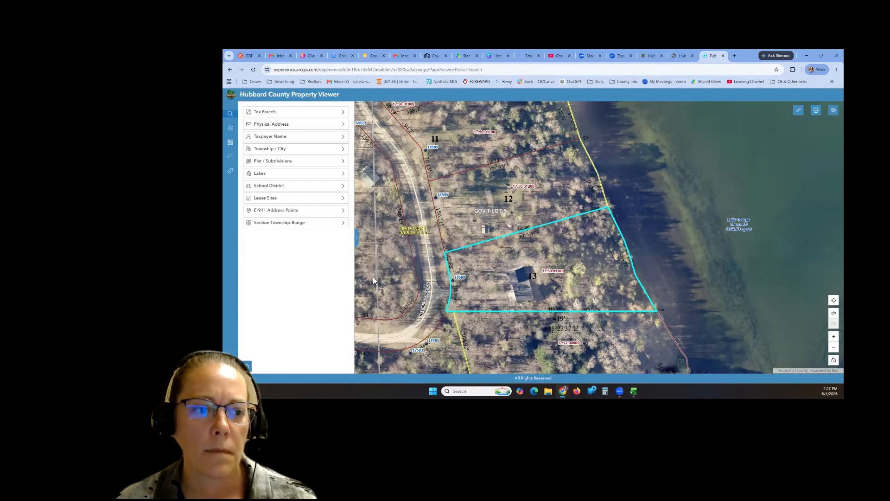
left_click(577, 282)
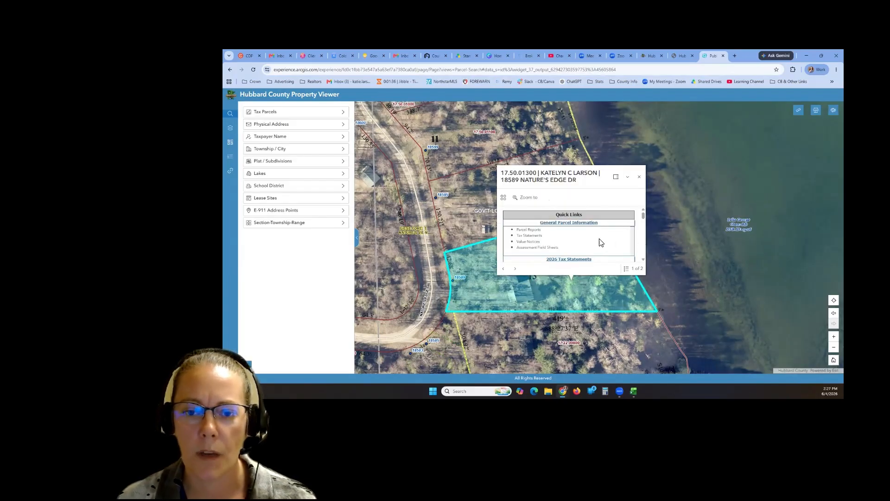
- Open the parcel's General Parcel Information and check its deeded acreage of 1.51
left_click(572, 224)
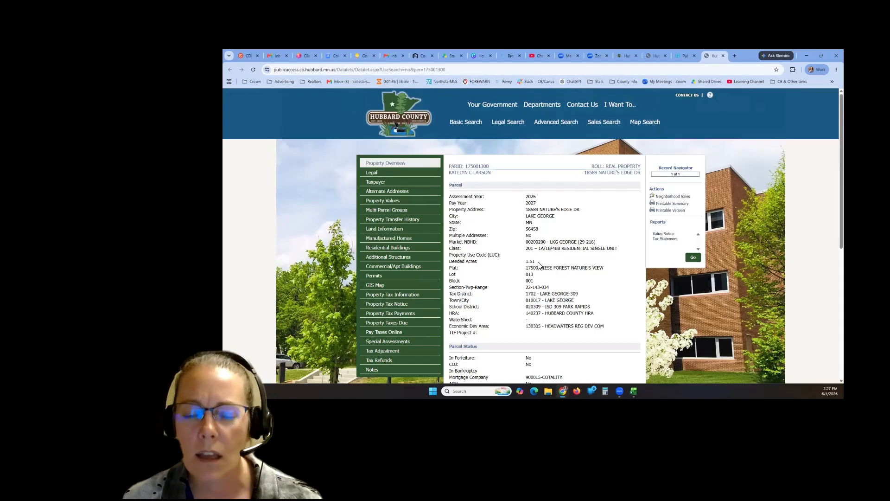
double_click(526, 262)
left_click(474, 265)
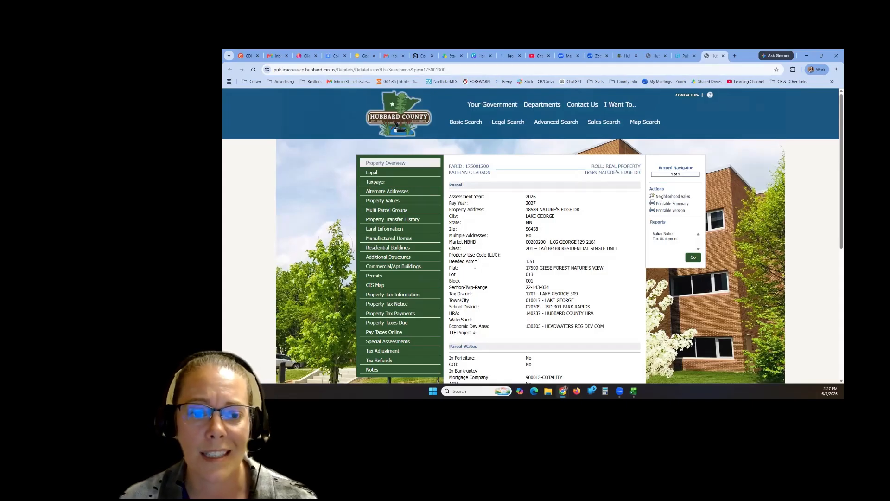
double_click(475, 265)
double_click(528, 263)
left_click(562, 269)
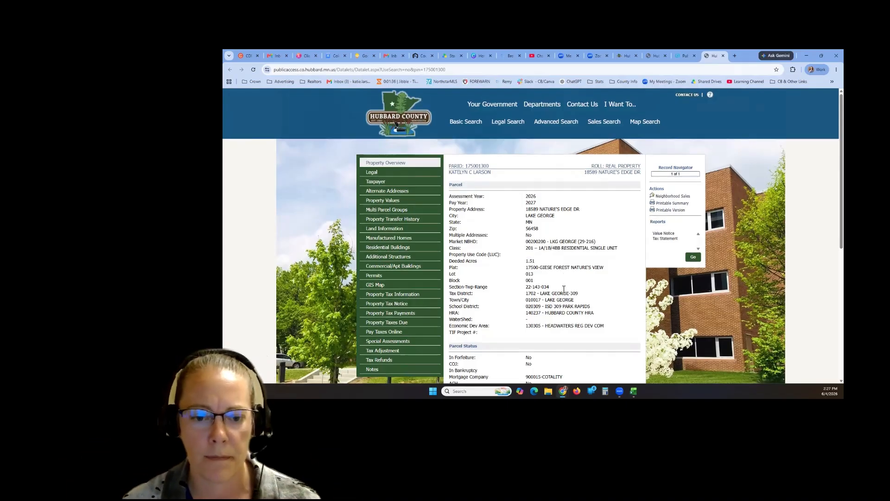
- Review the Property Overview and go to the parcel's Legal description page
scroll(605, 254, "down", 3)
scroll(560, 267, "up", 3)
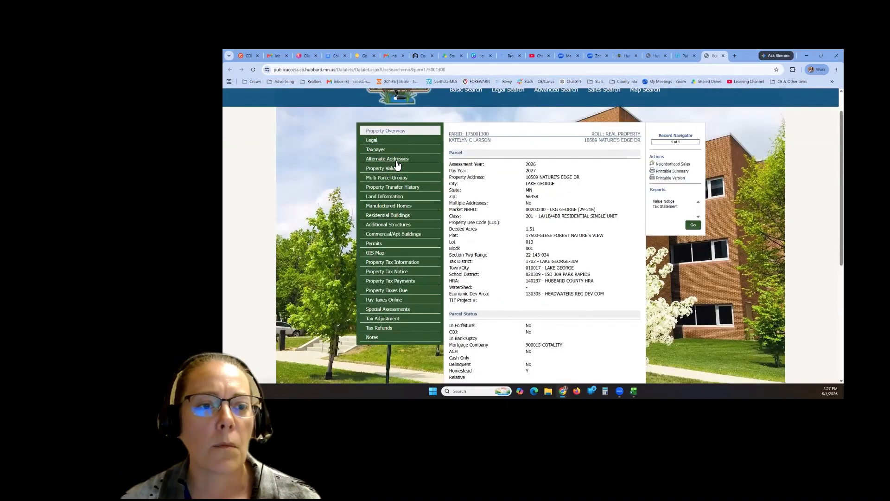
left_click(372, 141)
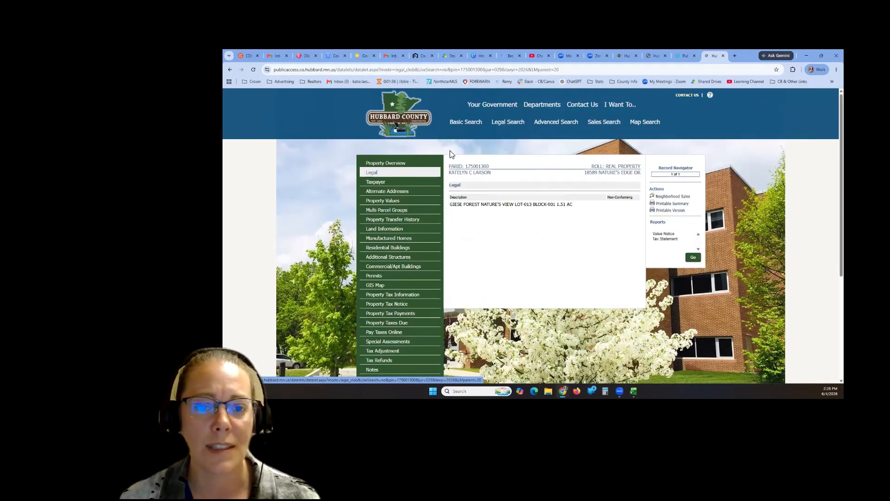
- Check the parcel's two taxpayer owner names, its Alternate Addresses, then Property Values
left_click(384, 184)
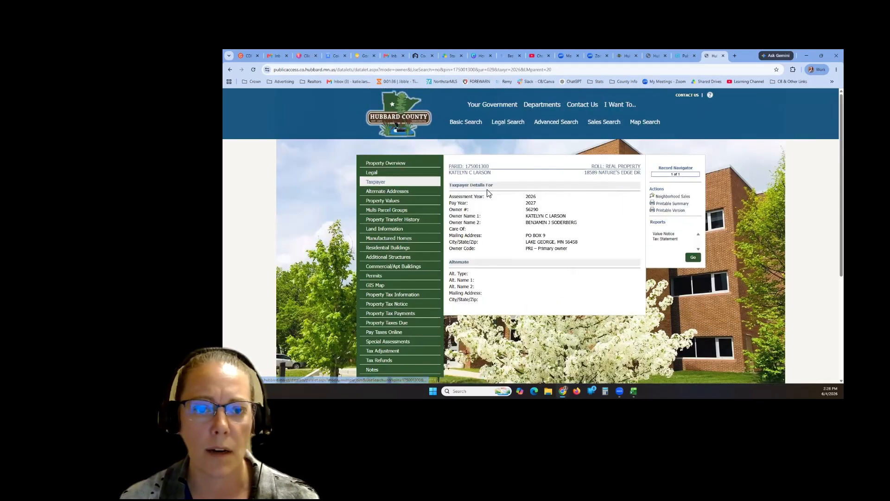
scroll(552, 230, "down", 1)
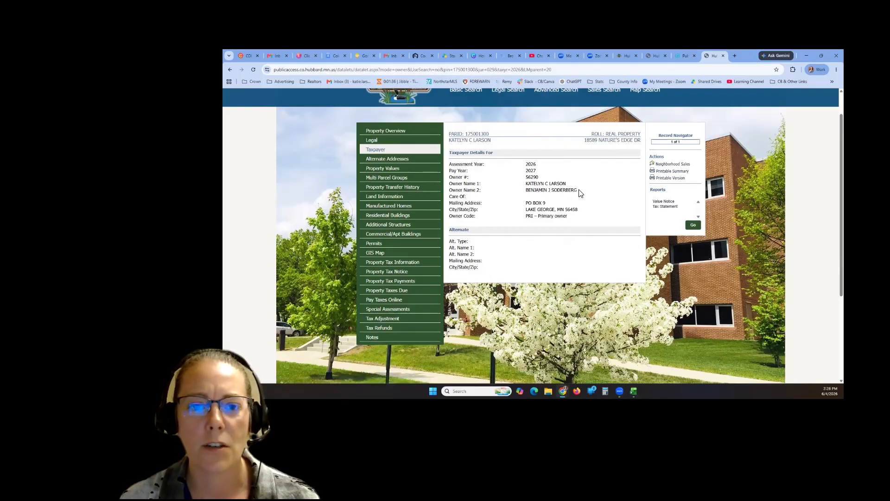
left_click_drag(579, 191, 520, 183)
left_click(555, 195)
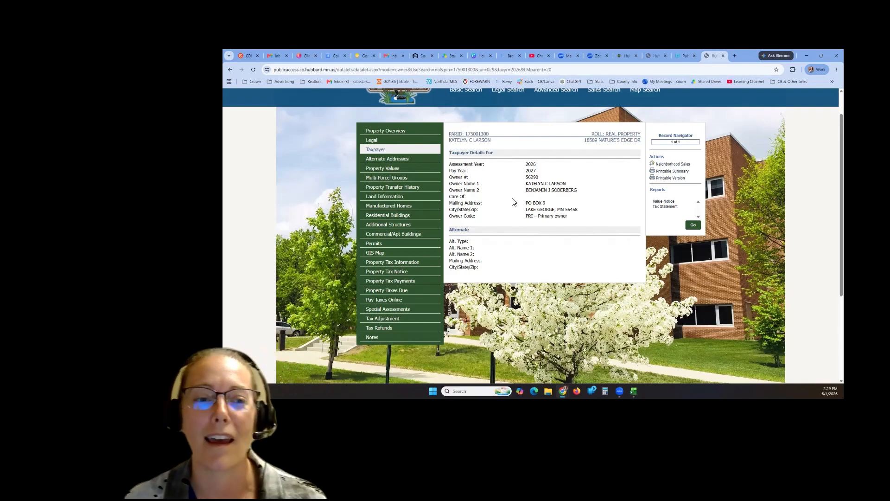
left_click(380, 158)
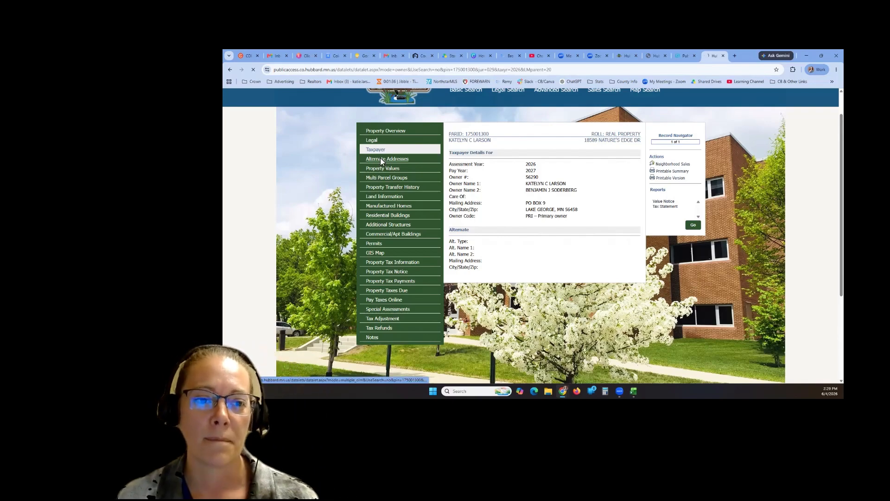
left_click(396, 201)
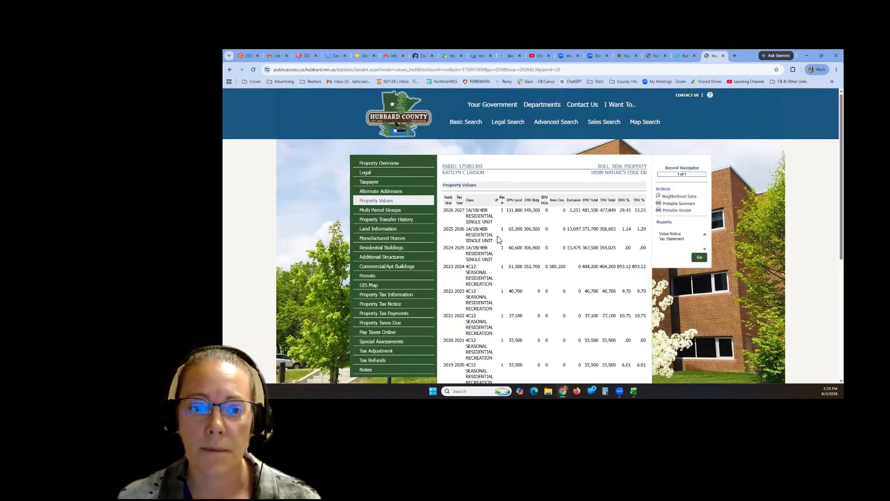
- Compare value-history classes (2026 Residential Single Unit, 2023 Seasonal Recreation) and EMV Land/Bldg columns
scroll(539, 246, "down", 2)
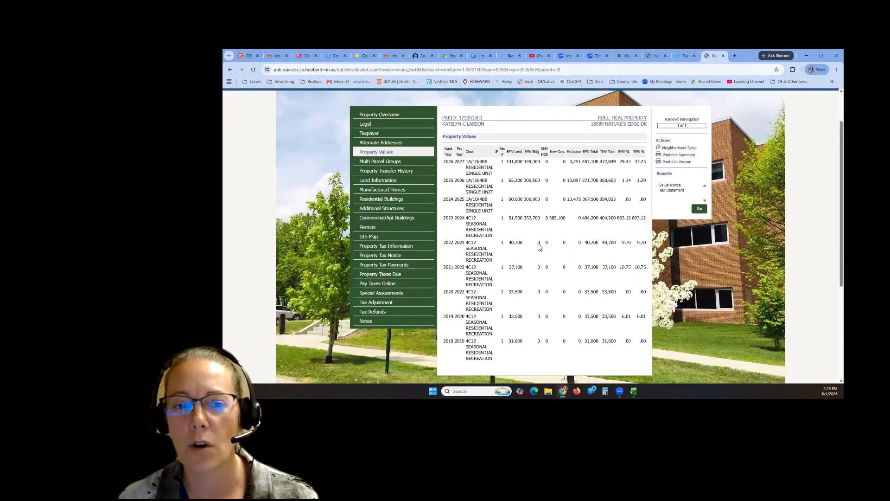
scroll(539, 247, "down", 2)
scroll(486, 161, "up", 1)
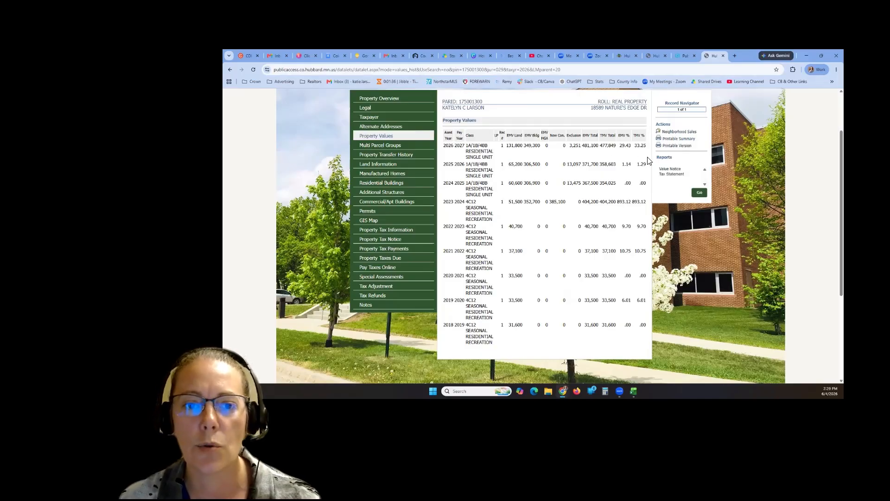
left_click_drag(492, 157, 466, 151)
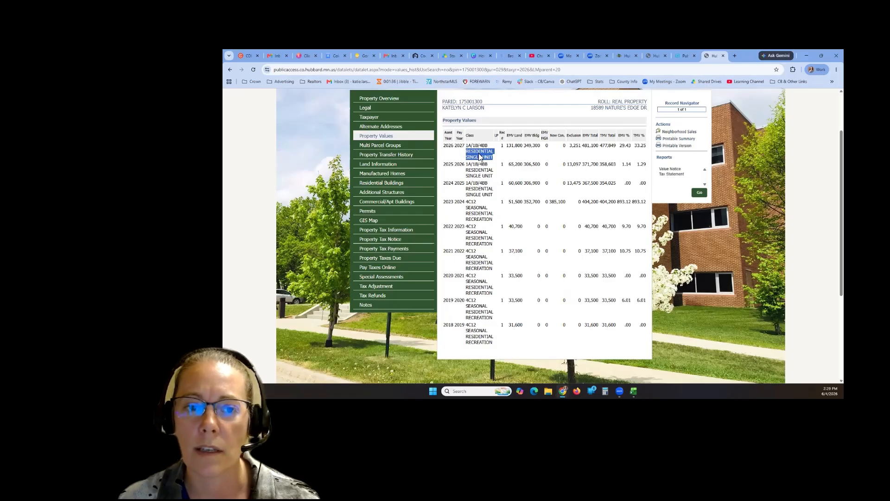
left_click(487, 178)
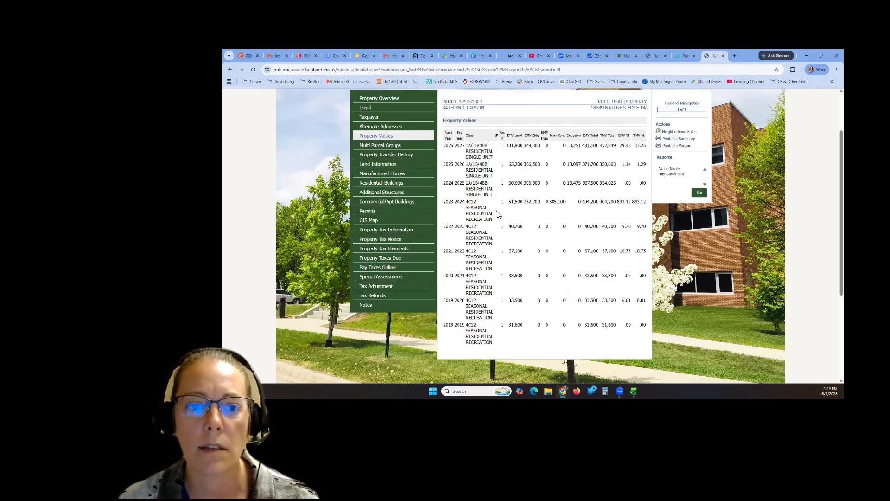
left_click_drag(491, 219, 443, 203)
left_click(454, 203)
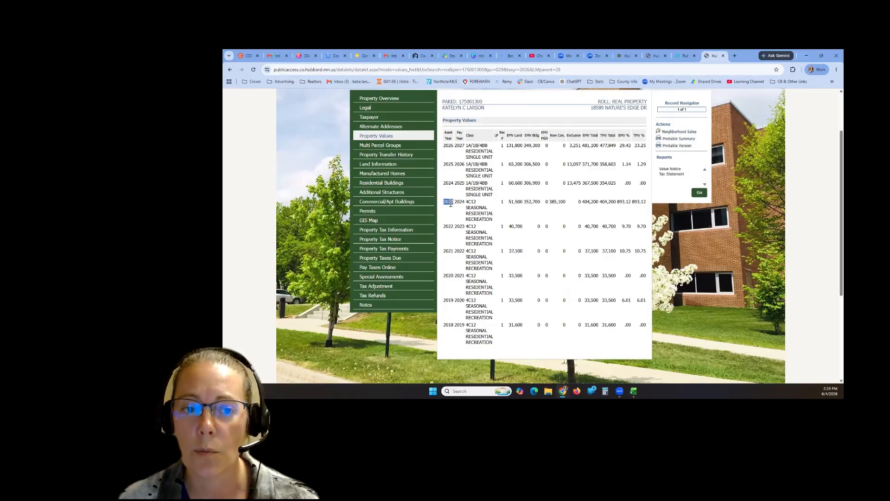
left_click(473, 213)
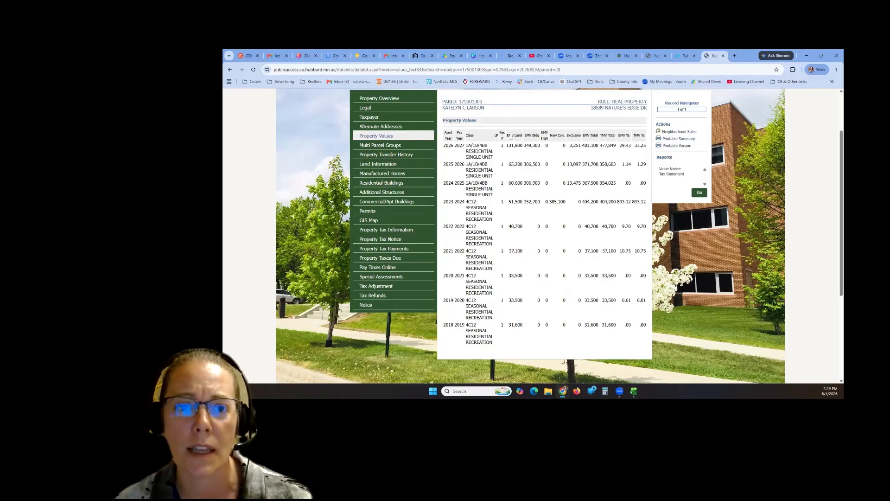
left_click_drag(511, 137, 534, 142)
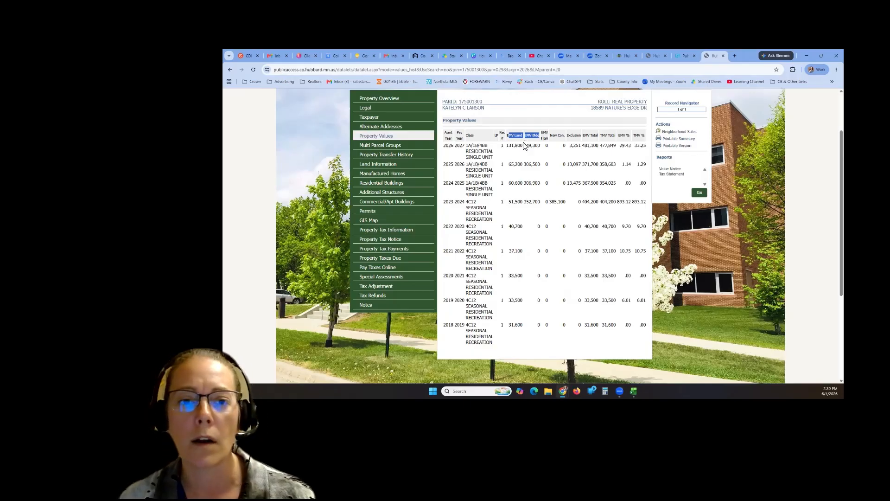
left_click(520, 145)
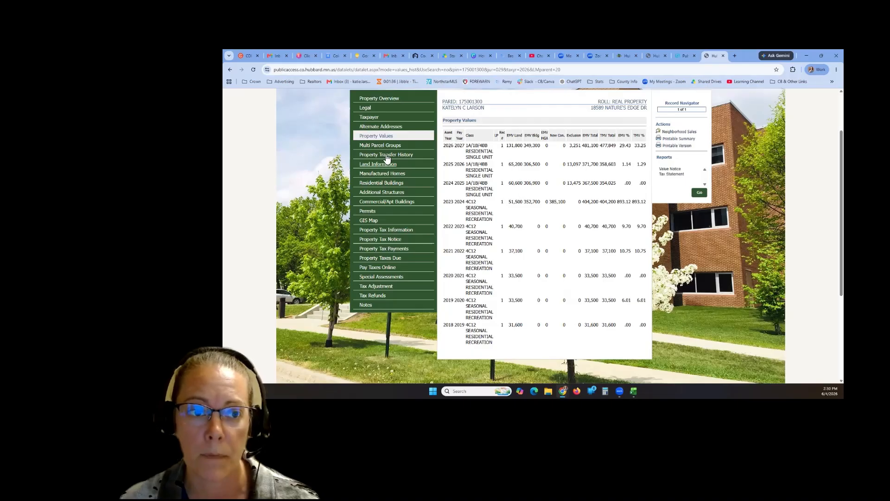
- Review the sales history (65,000 on 08/30/2019, earlier 46,800), then open Land Information
left_click(386, 154)
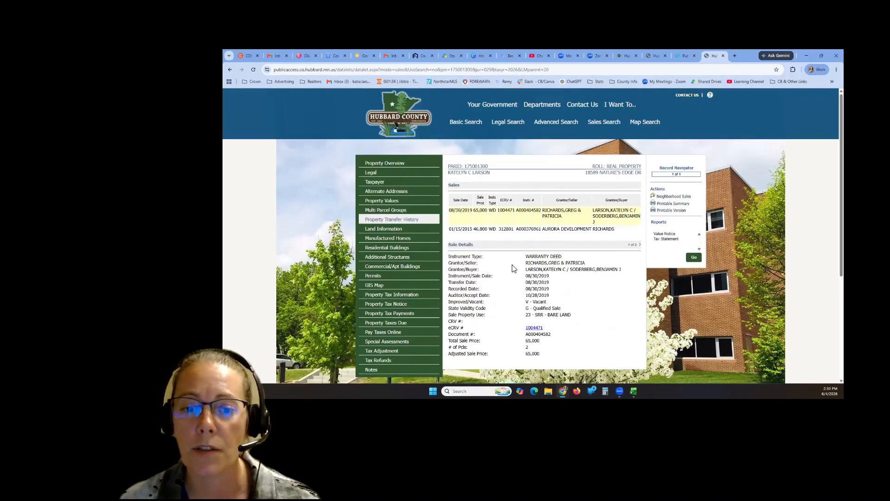
scroll(516, 268, "down", 1)
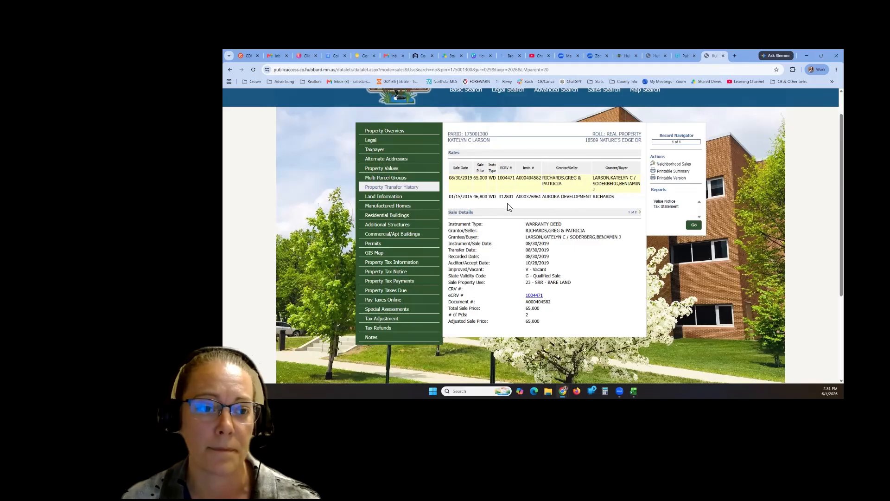
left_click(397, 198)
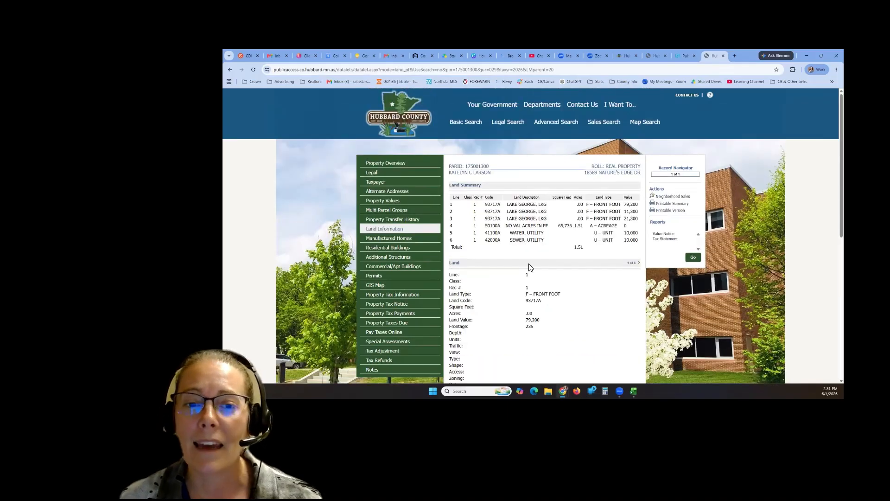
- Highlight the parcel's 1.51 total acres and 65,776 square feet in the Land Summary
scroll(554, 282, "down", 2)
scroll(584, 241, "up", 2)
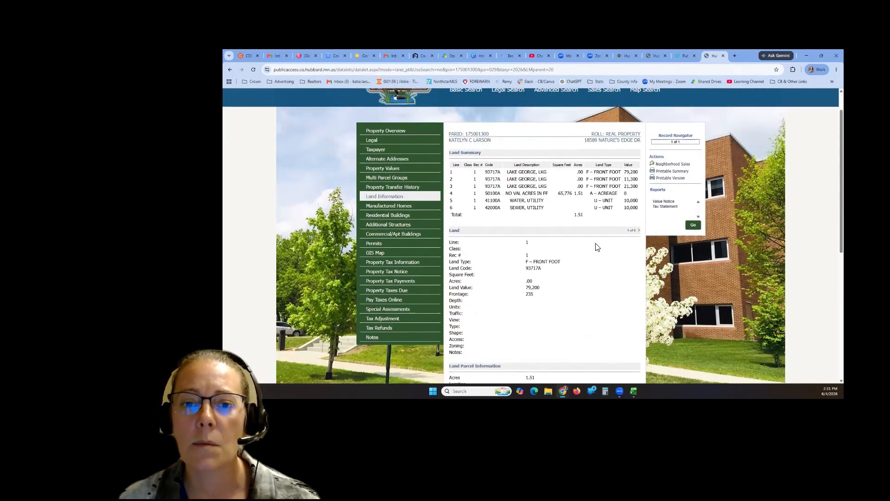
left_click_drag(583, 215, 558, 194)
left_click(581, 223)
left_click(576, 214)
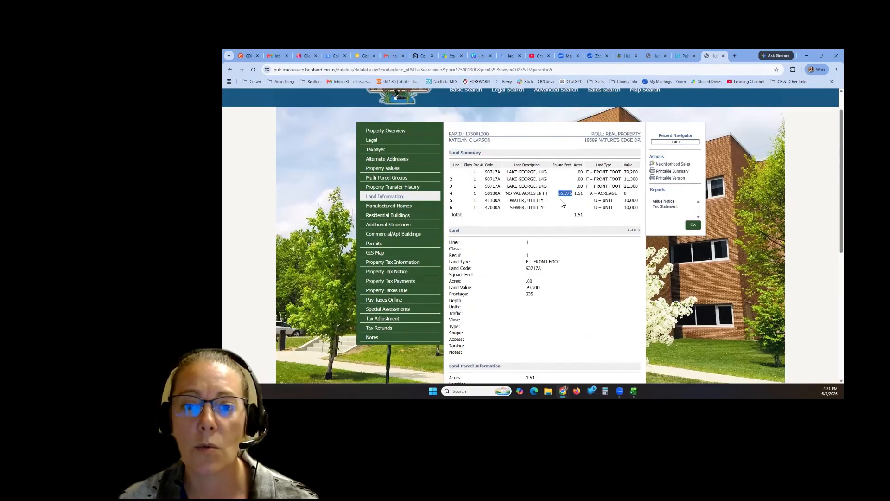
left_click(608, 229)
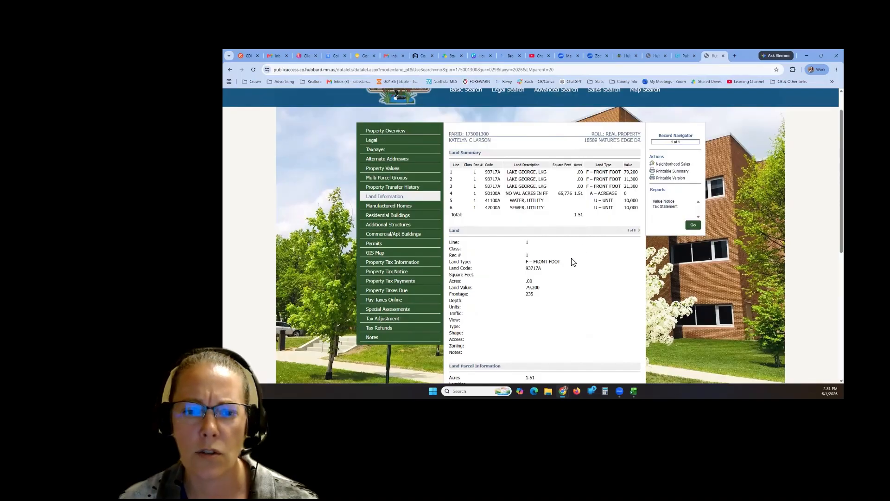
- Highlight the Lake George land line's 235 front feet and its 79,200 land value
scroll(569, 277, "down", 1)
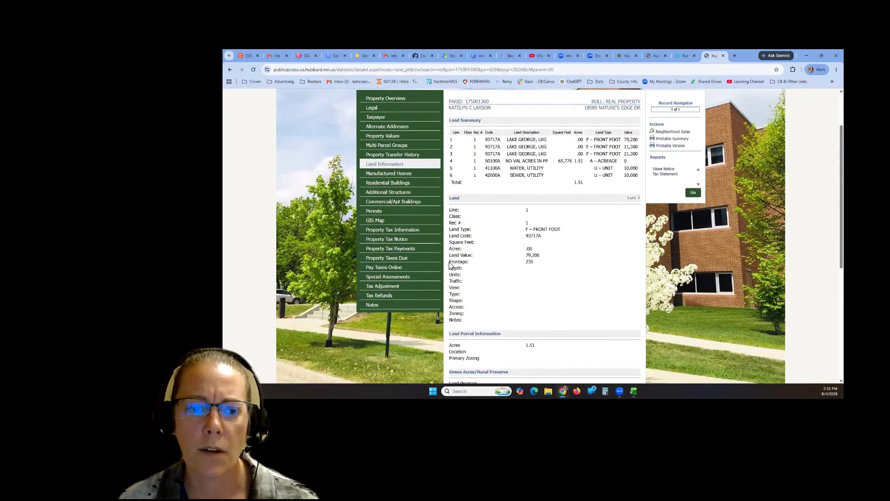
left_click_drag(449, 262, 476, 261)
left_click(477, 264)
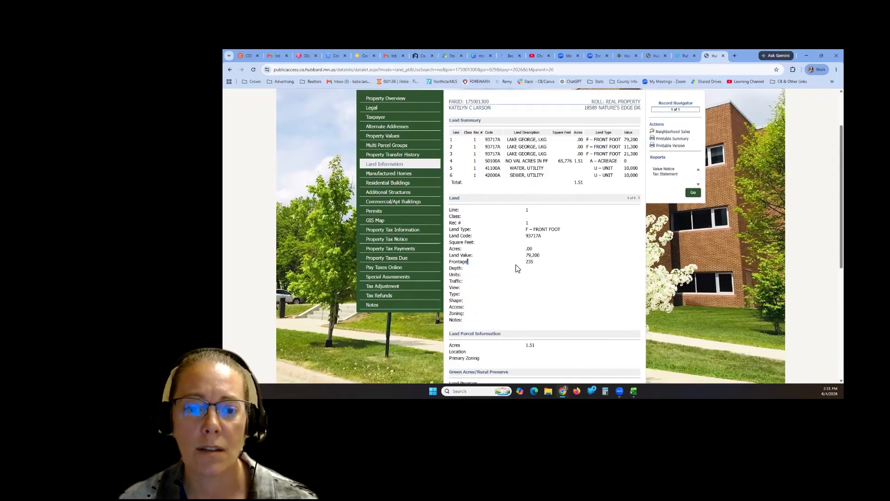
double_click(529, 262)
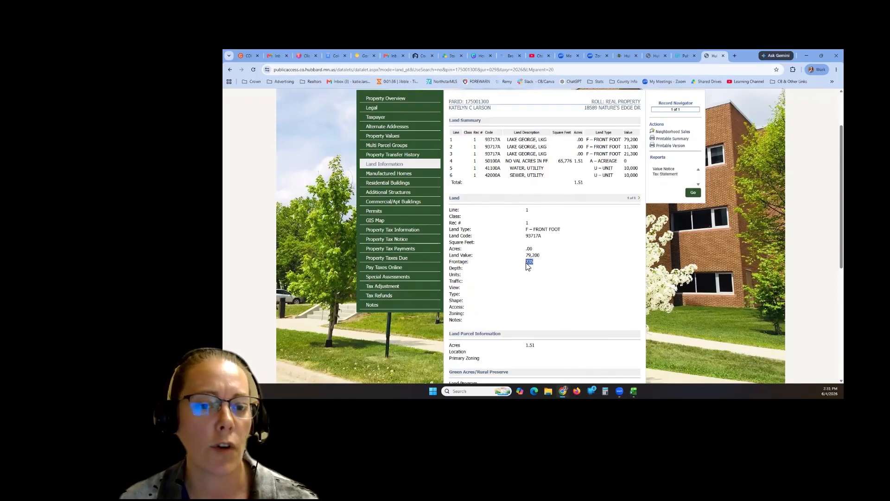
left_click(559, 263)
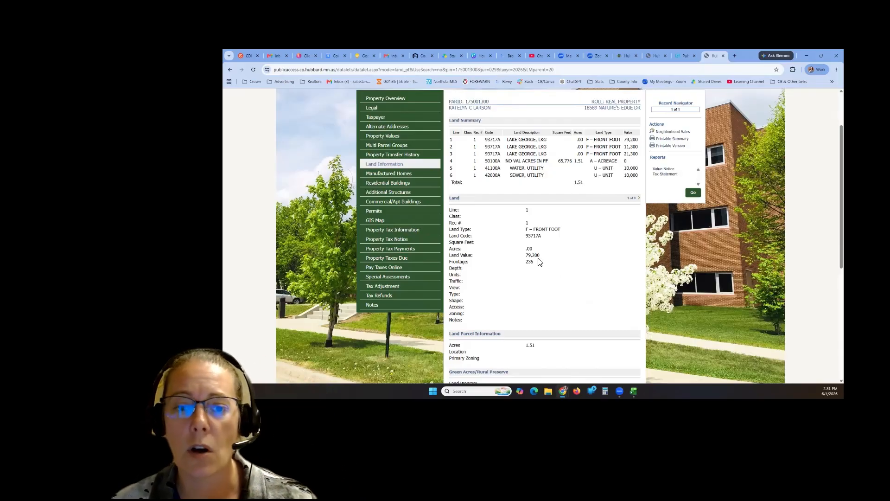
left_click_drag(537, 257, 533, 259)
left_click(536, 266)
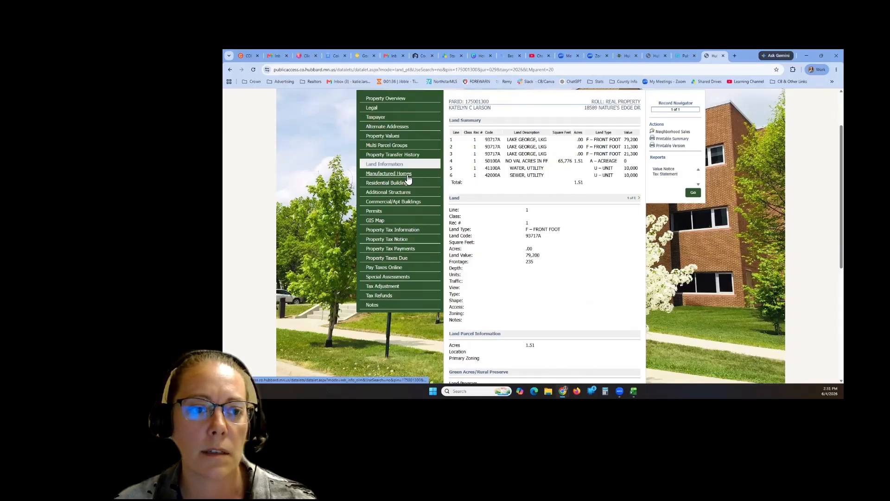
left_click(401, 186)
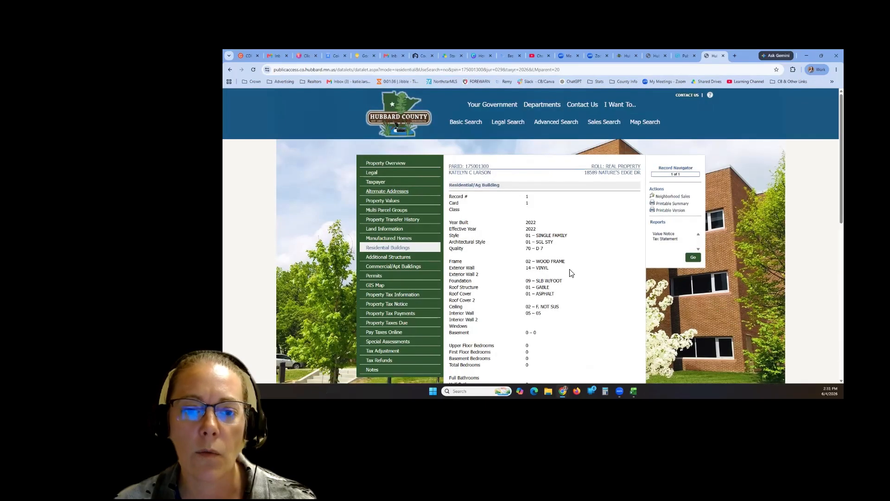
scroll(571, 273, "down", 2)
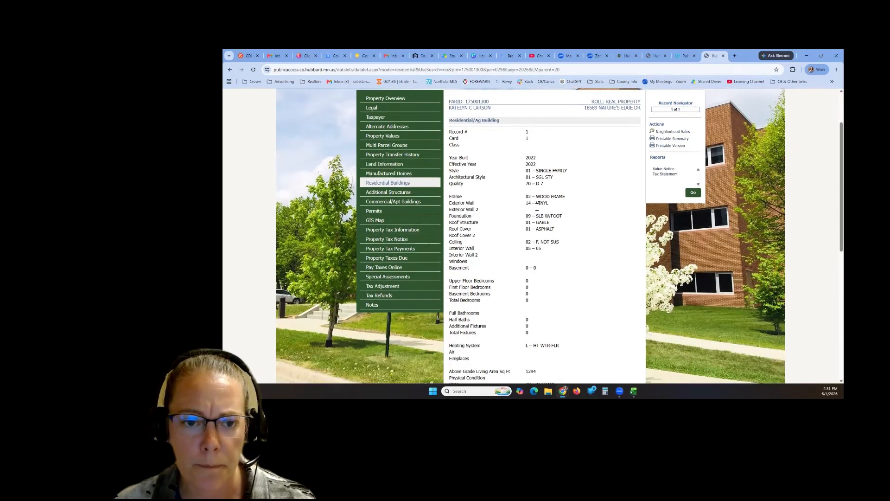
left_click_drag(449, 203, 471, 199)
left_click(457, 198)
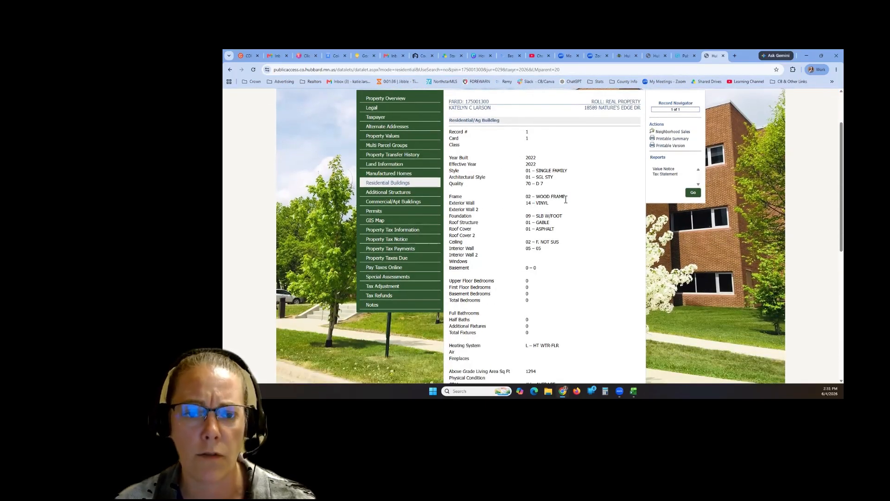
mouse_move(565, 199)
left_mouse_down()
mouse_move(541, 199)
mouse_move(553, 209)
left_mouse_up()
left_click(562, 207)
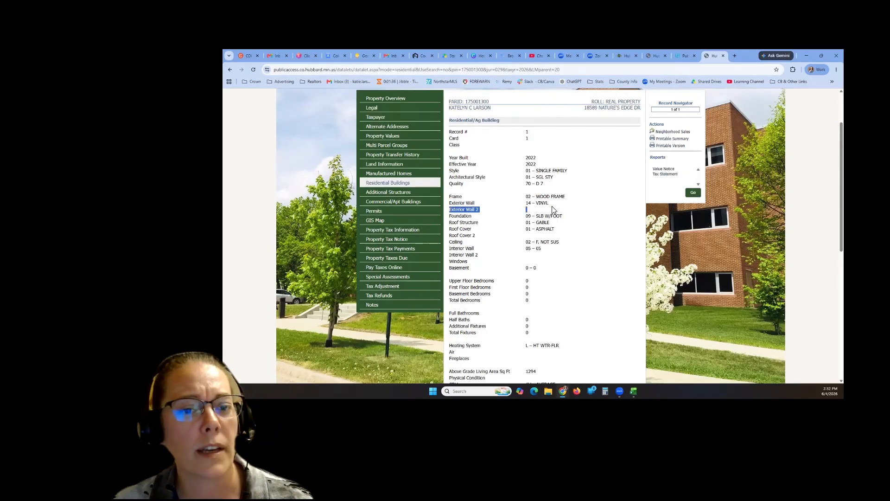
left_click(552, 209)
scroll(553, 252, "down", 2)
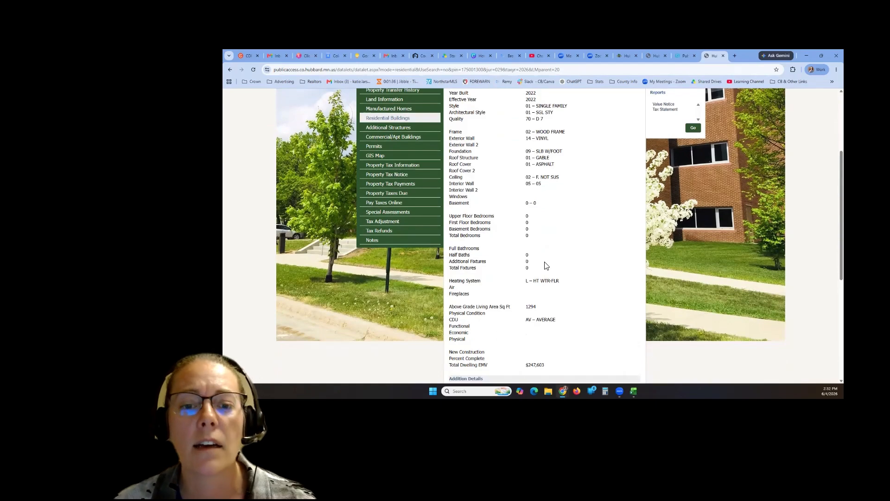
scroll(556, 271, "down", 3)
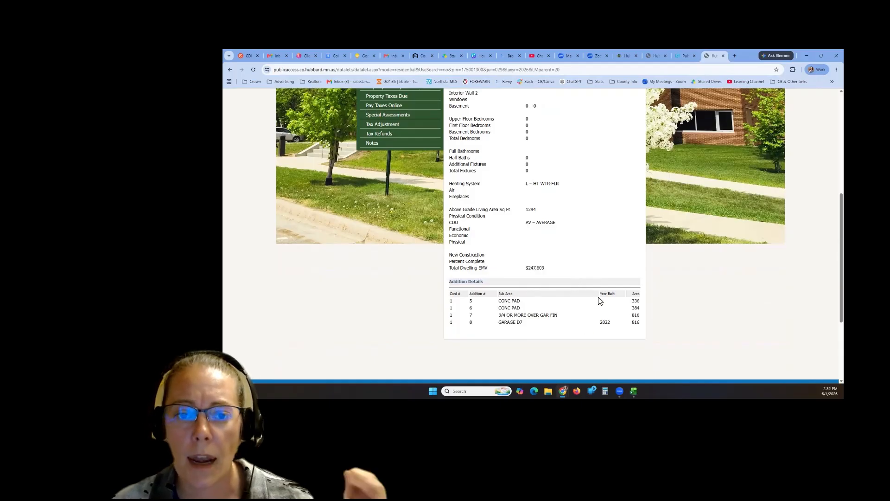
scroll(560, 276, "up", 2)
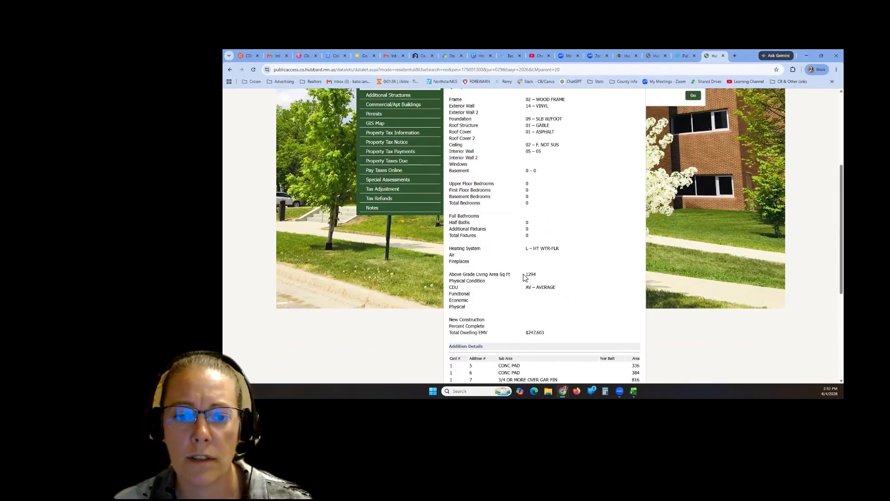
left_click_drag(525, 274, 547, 279)
left_click(547, 280)
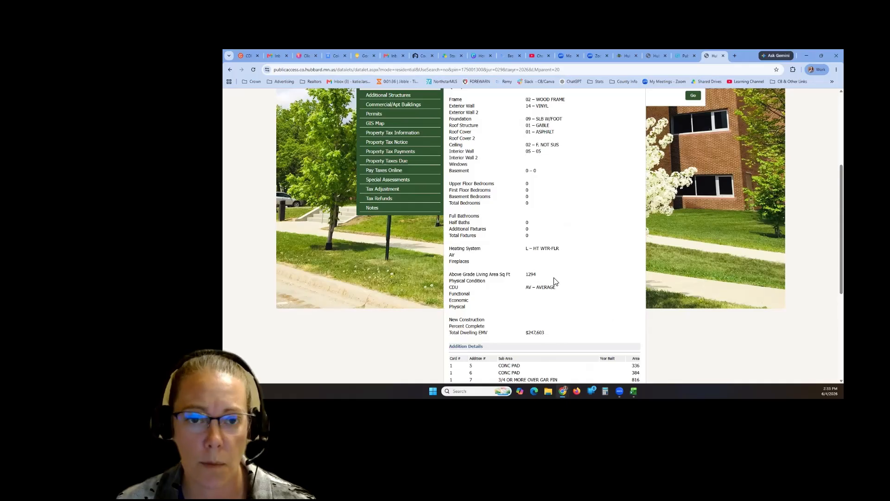
scroll(593, 304, "up", 3)
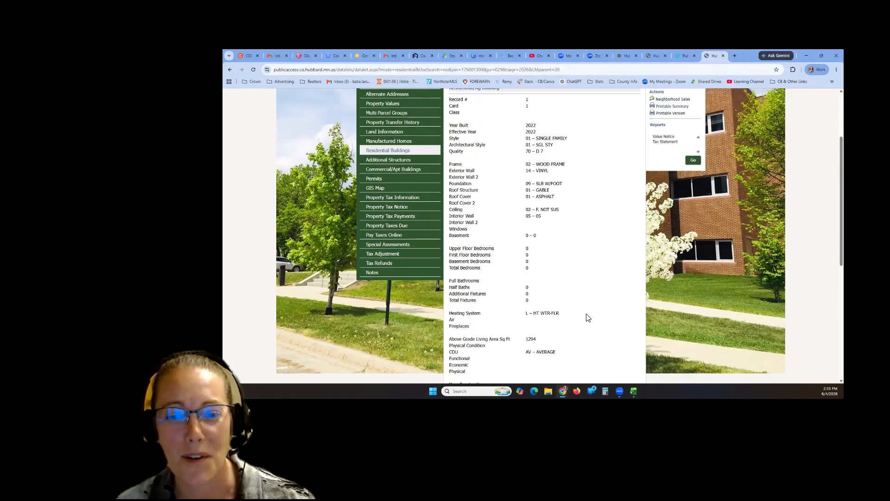
scroll(588, 317, "down", 3)
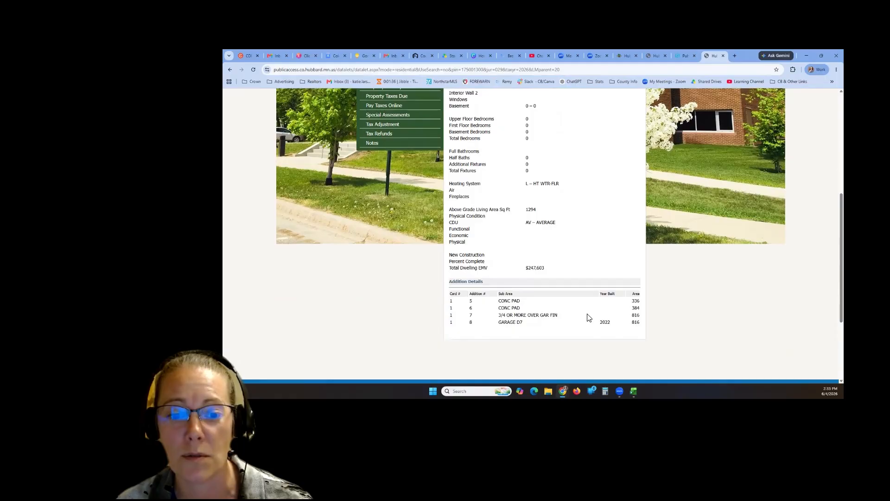
scroll(587, 317, "up", 4)
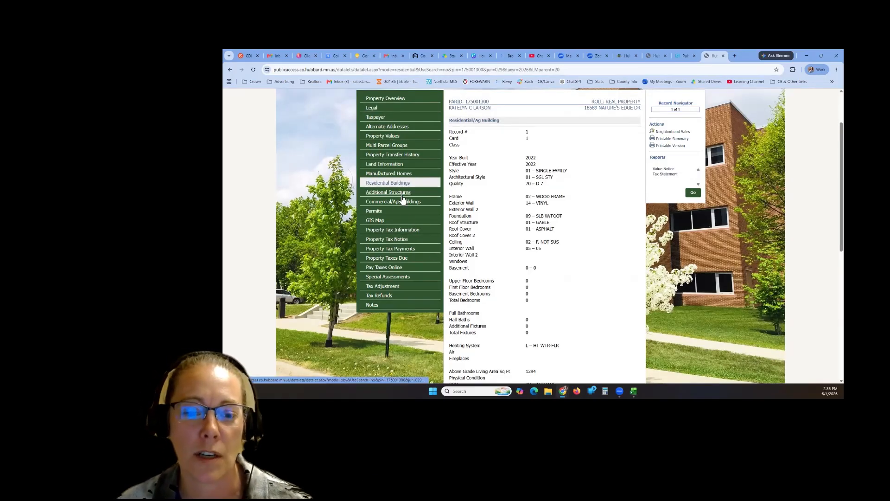
scroll(554, 282, "down", 2)
double_click(531, 274)
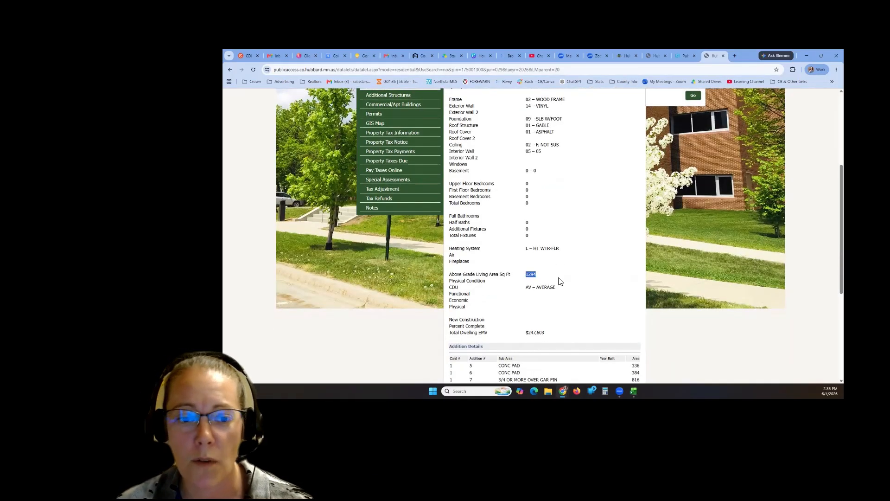
left_click(564, 280)
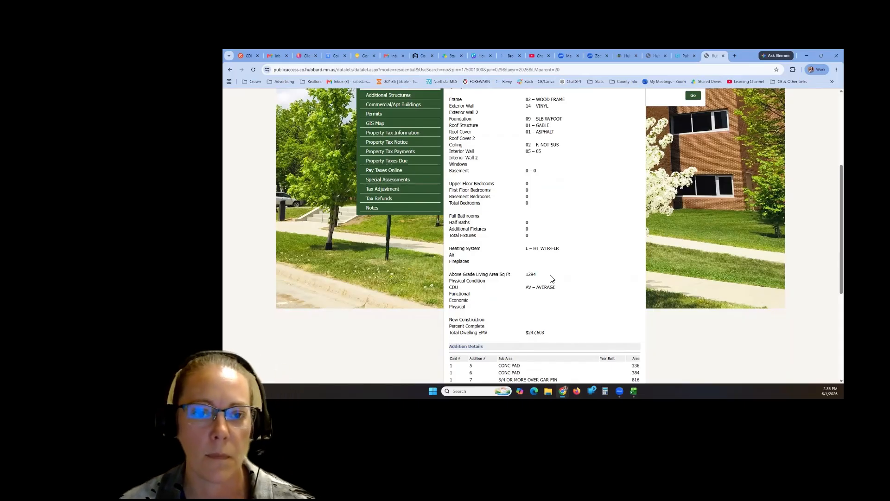
scroll(562, 299, "up", 2)
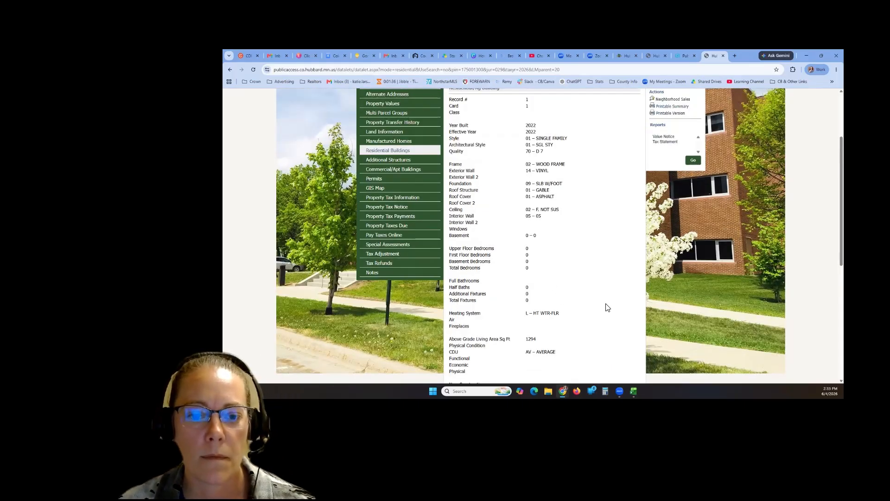
scroll(601, 309, "down", 5)
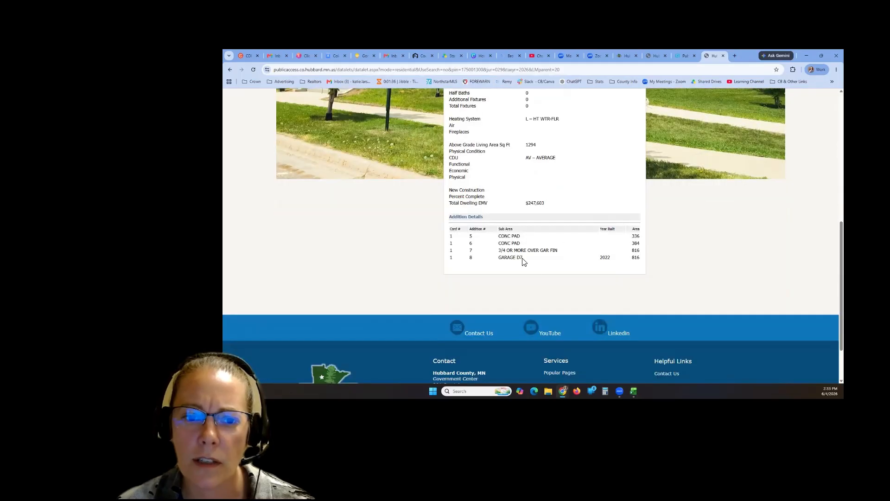
scroll(602, 309, "up", 5)
scroll(602, 309, "up", 1)
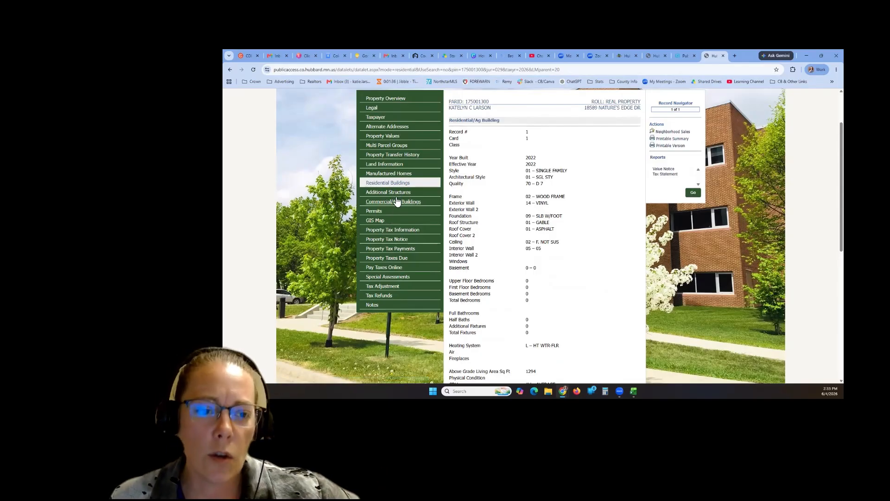
- Review the parcel's property tax information, highlighting the $1,254.00 half payment and $245.00 special assessments
left_click(423, 238)
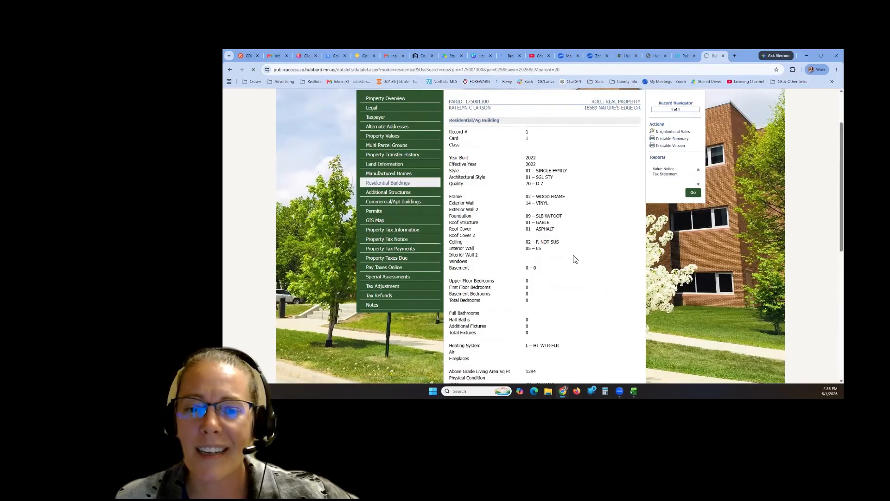
scroll(574, 231, "down", 1)
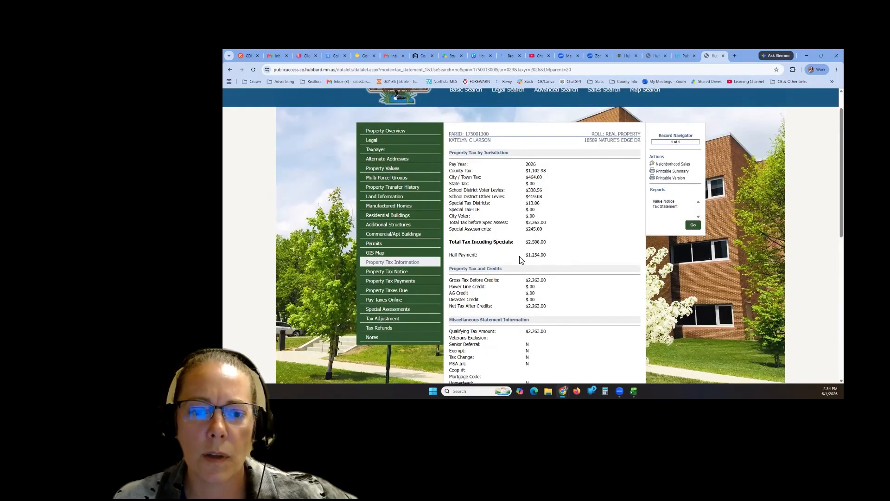
left_click_drag(520, 258, 572, 258)
left_click(564, 254)
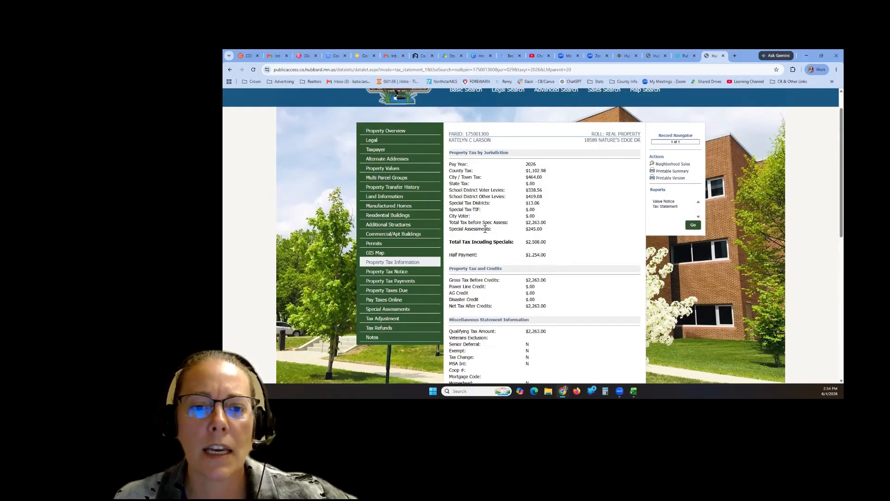
double_click(536, 229)
left_click(550, 229)
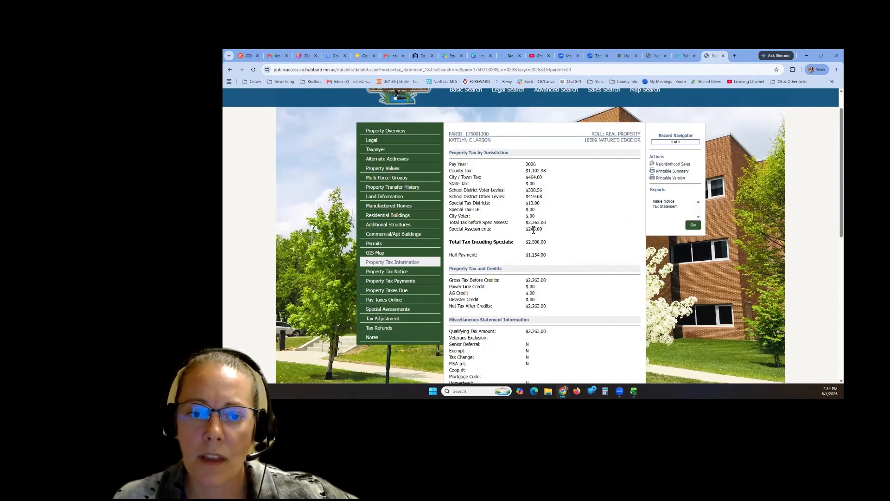
double_click(551, 229)
left_click(552, 230)
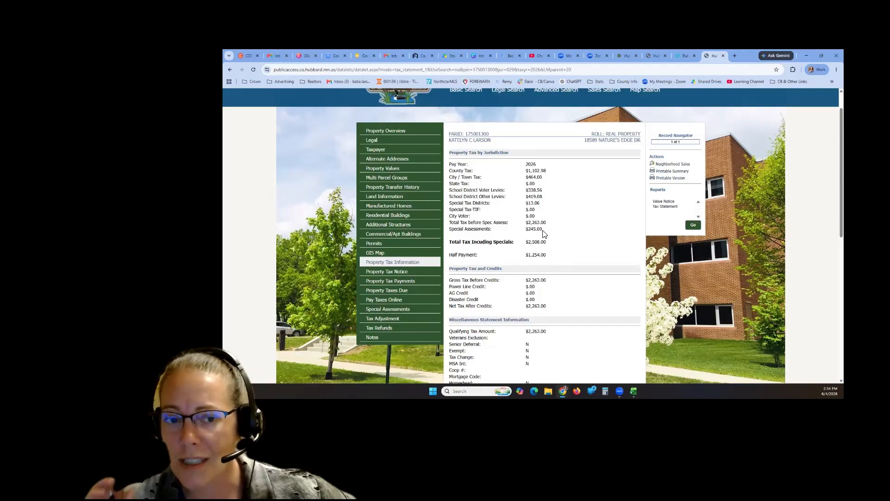
scroll(544, 233, "down", 4)
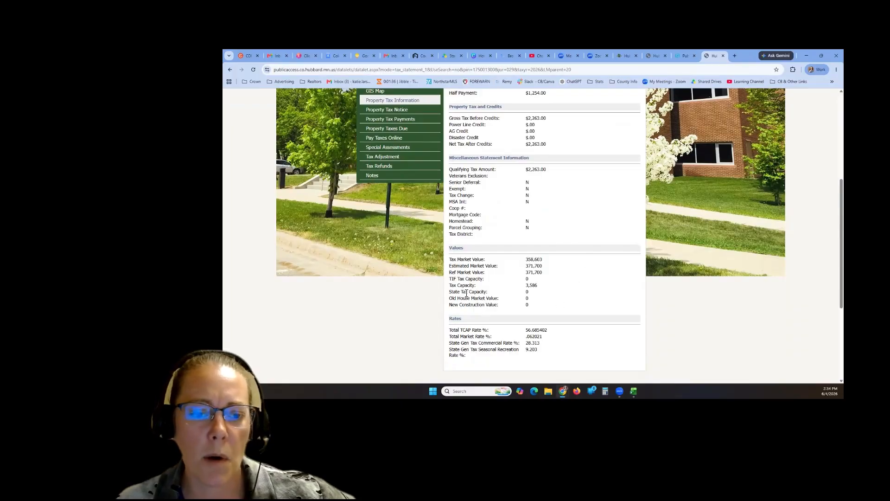
scroll(576, 321, "up", 4)
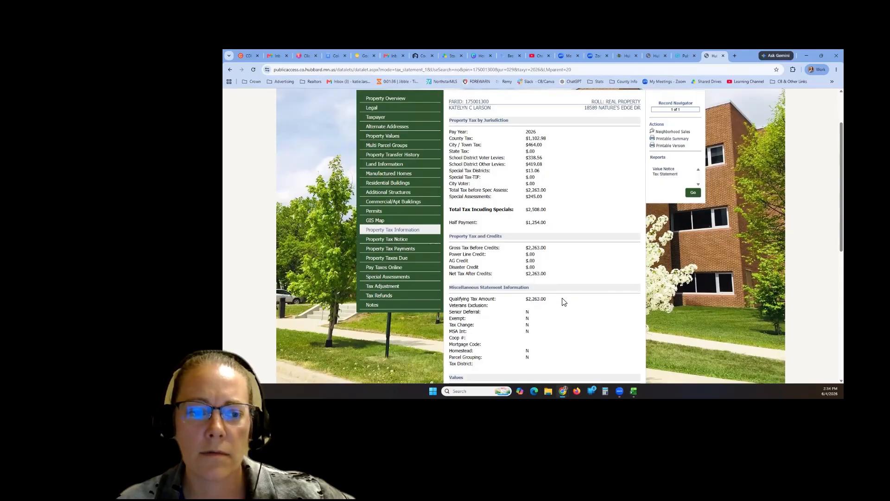
- View the parcel's notes page, then close the property records
left_click(371, 306)
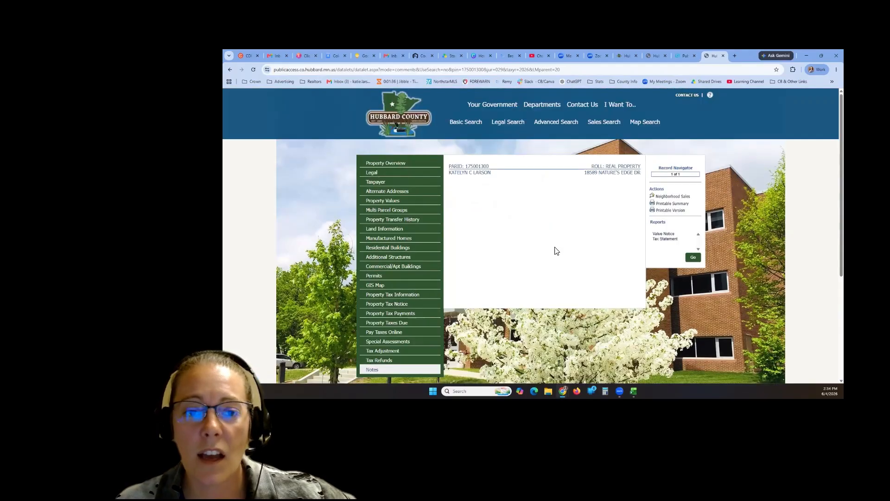
scroll(551, 250, "down", 1)
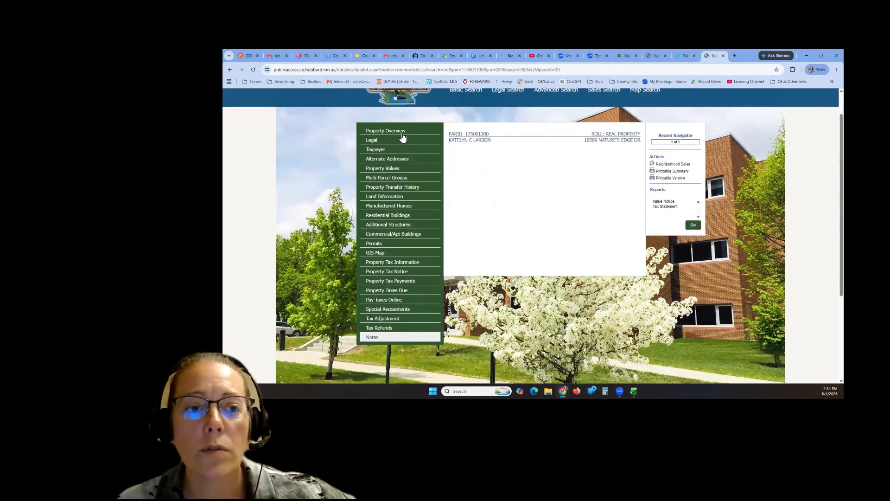
left_click(723, 56)
- Open the Env. Services Records document list for parcel 17.50.01300 from the parcel pop-up
left_click(686, 56)
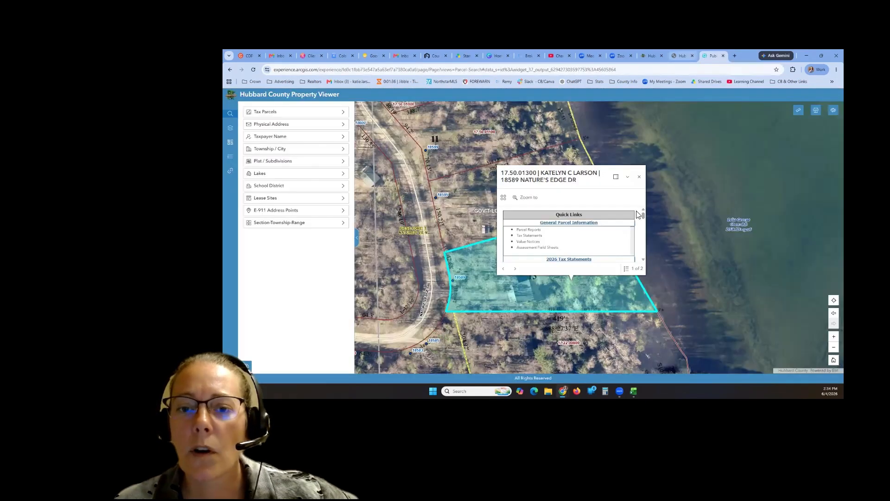
scroll(578, 247, "down", 1)
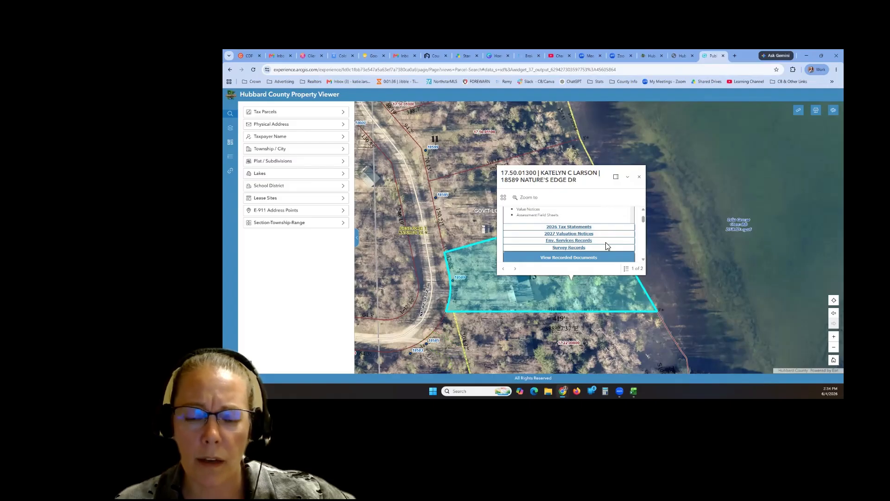
left_click(575, 244)
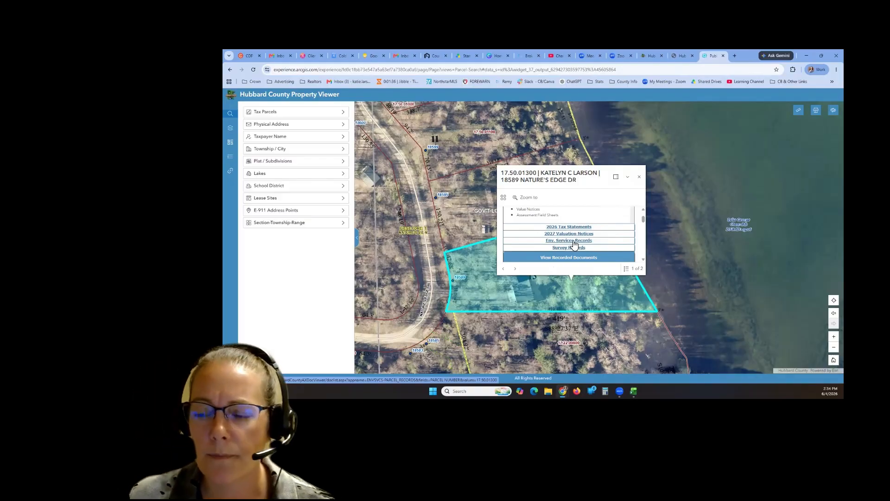
left_click(574, 244)
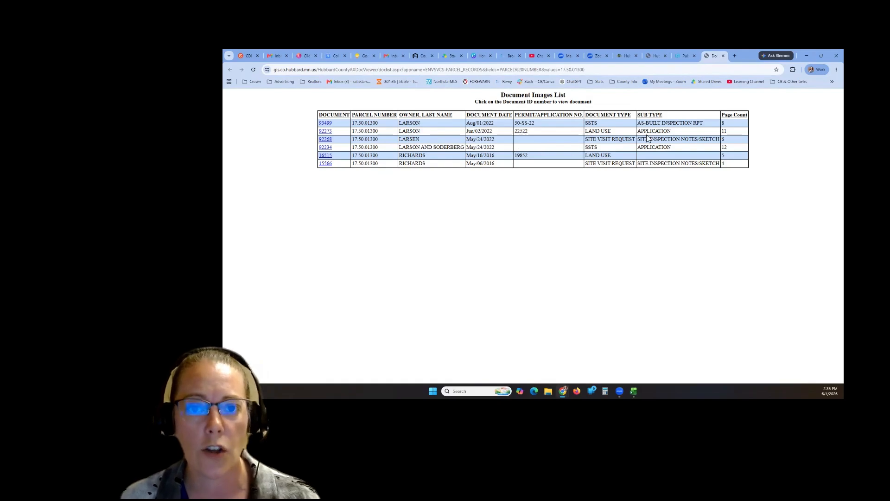
- Open document 93499, highlight the SSTS certificate's 8/1/22 inspection date, then close it
left_click(325, 123)
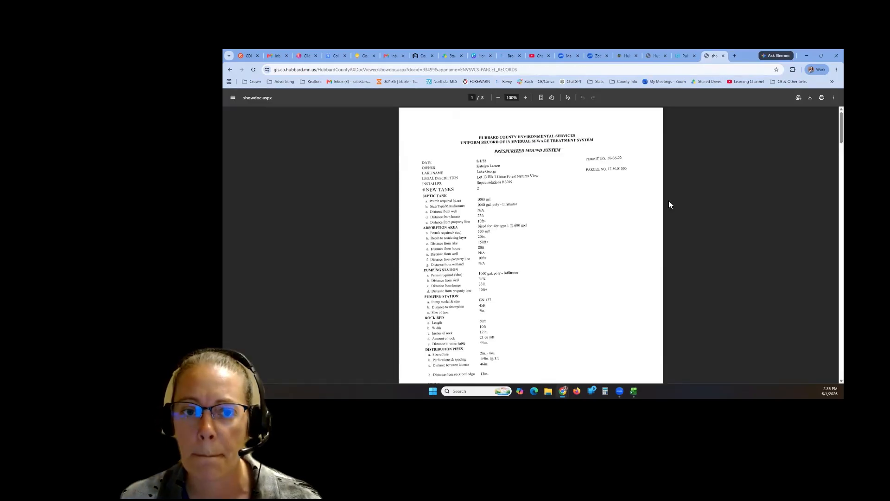
scroll(585, 280, "down", 5)
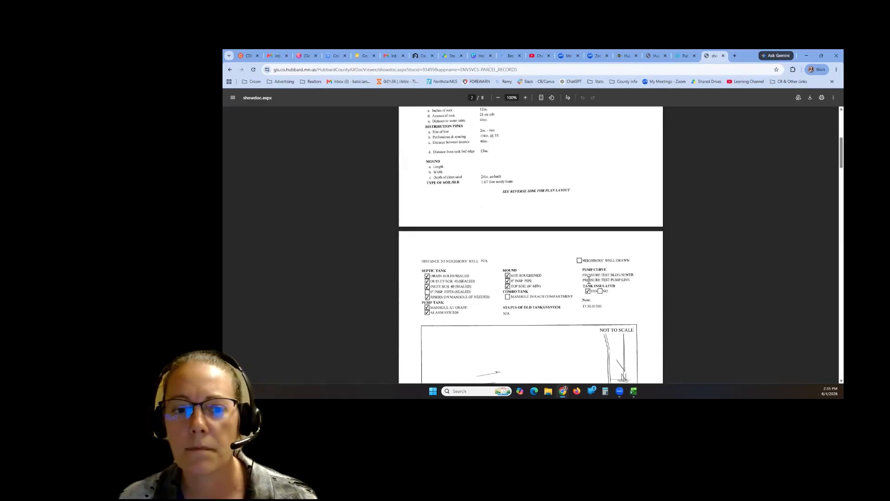
scroll(588, 282, "down", 4)
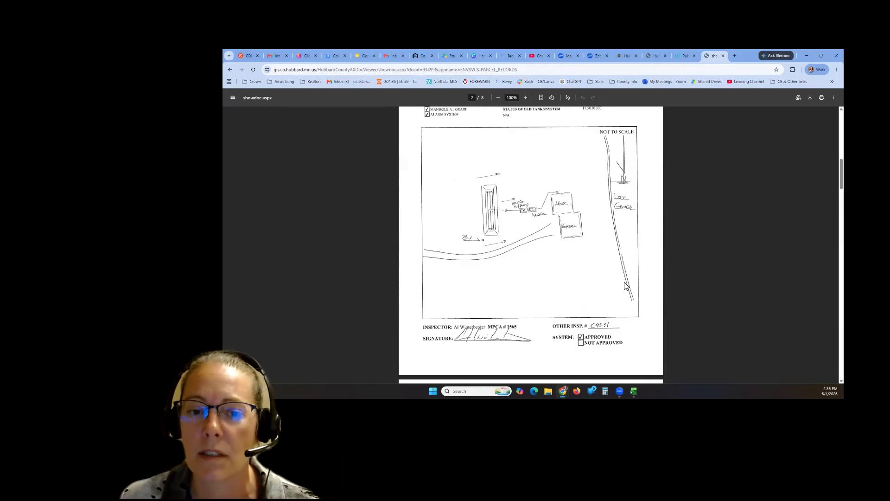
scroll(625, 287, "down", 12)
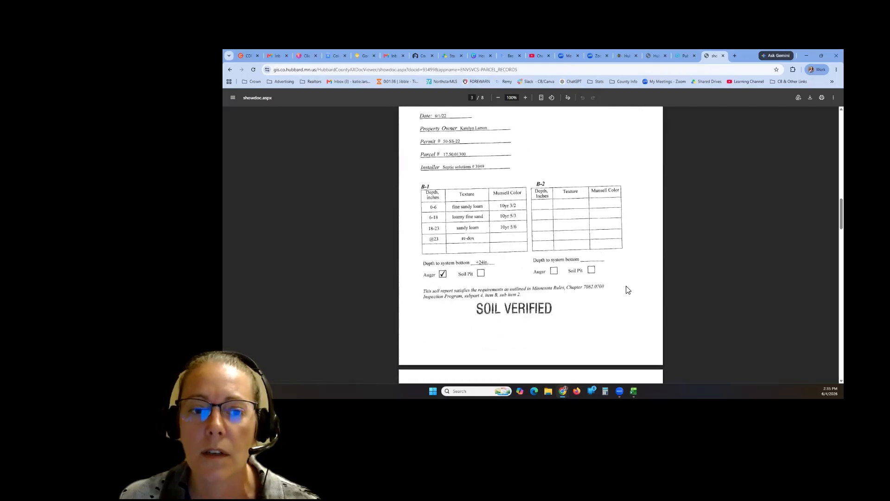
scroll(628, 290, "down", 8)
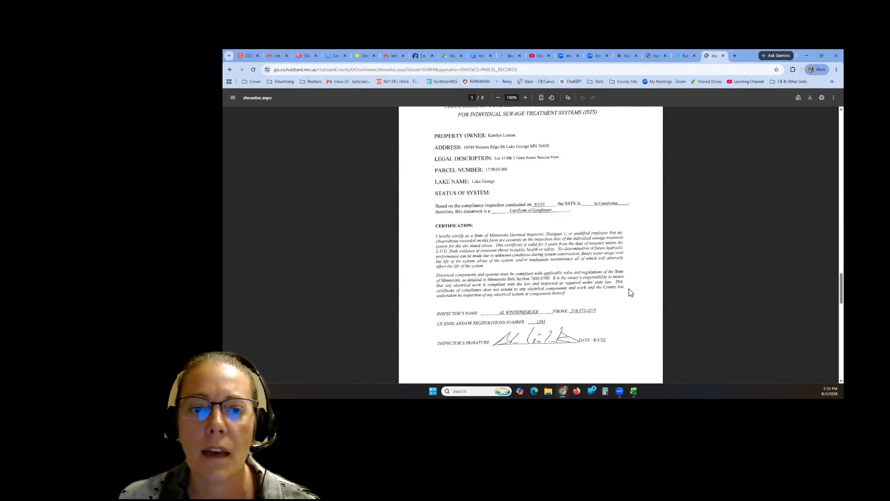
scroll(630, 290, "up", 1)
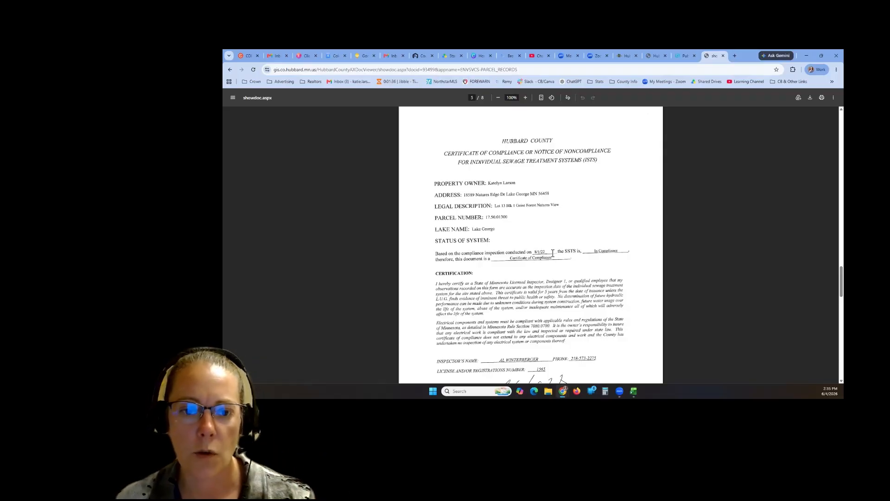
left_click_drag(532, 254, 549, 253)
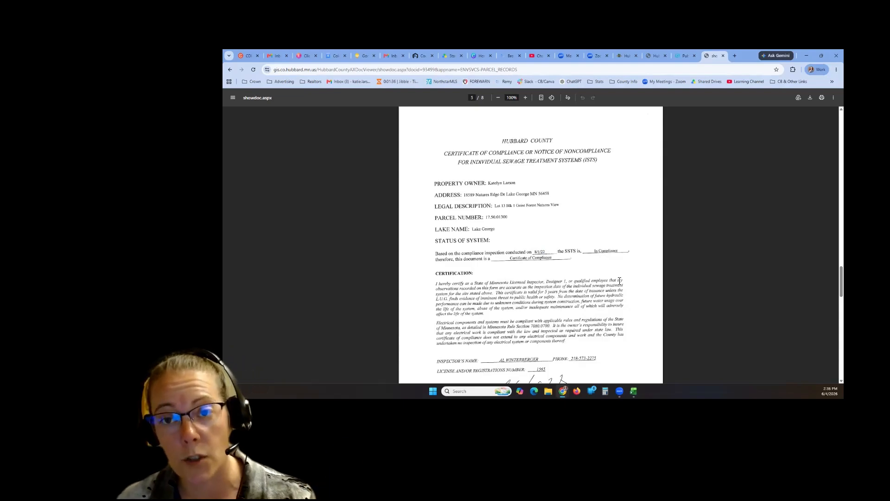
left_click(723, 56)
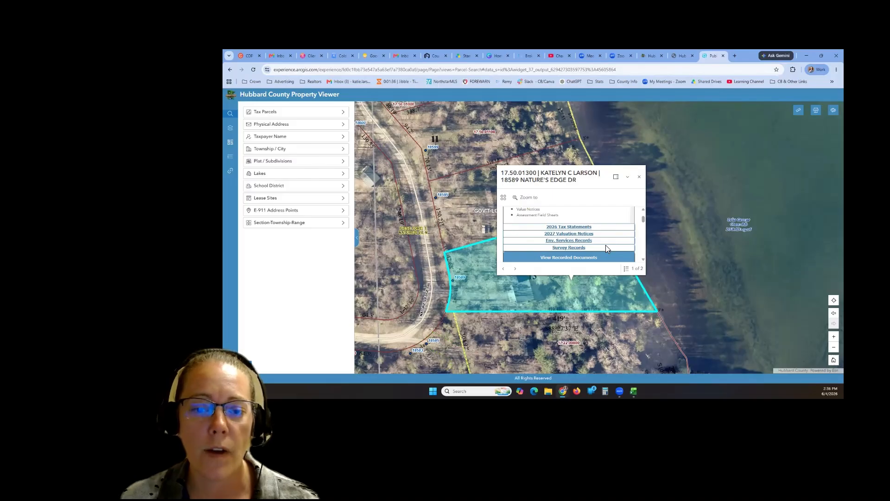
- Open the parcel's Survey Records past the disclaimer, review the three footprints, then close them
left_click(575, 248)
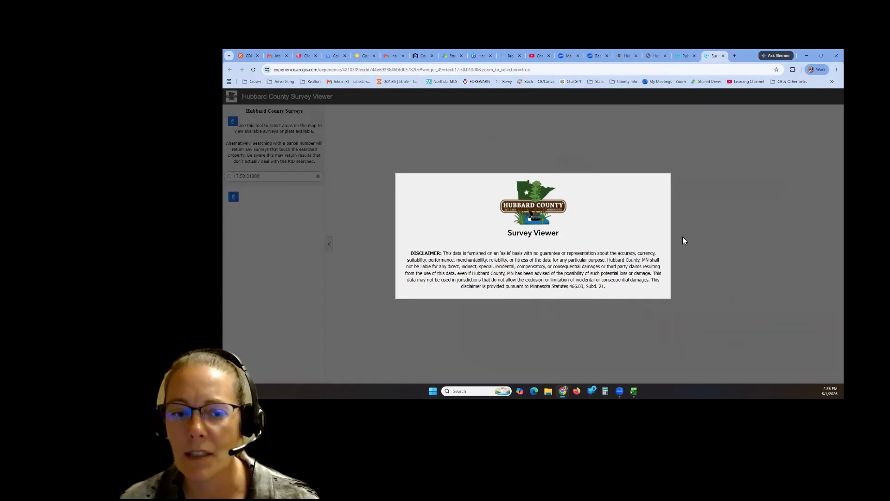
left_click(673, 252)
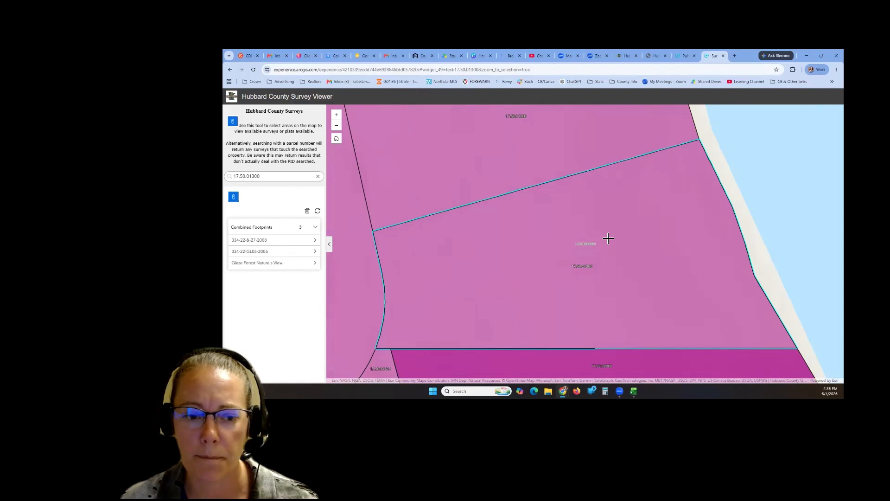
left_click(722, 55)
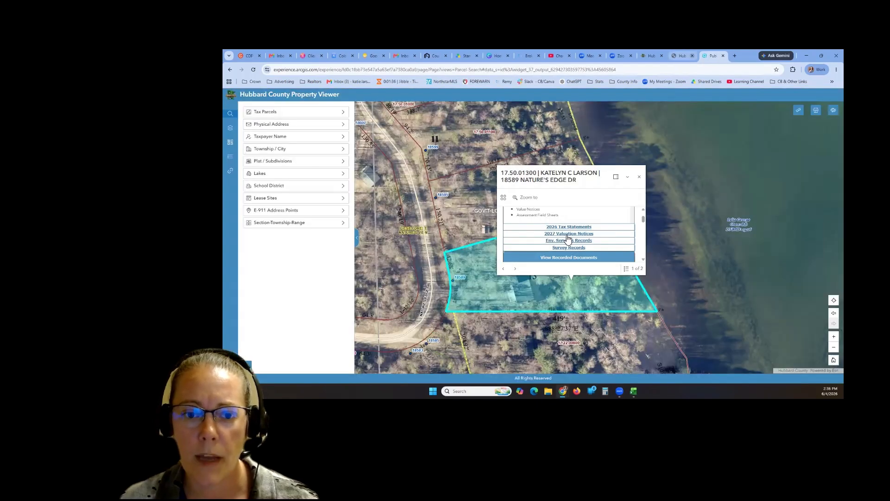
- Open the parcel's nine recorded documents in iDoc Market
scroll(566, 238, "down", 1)
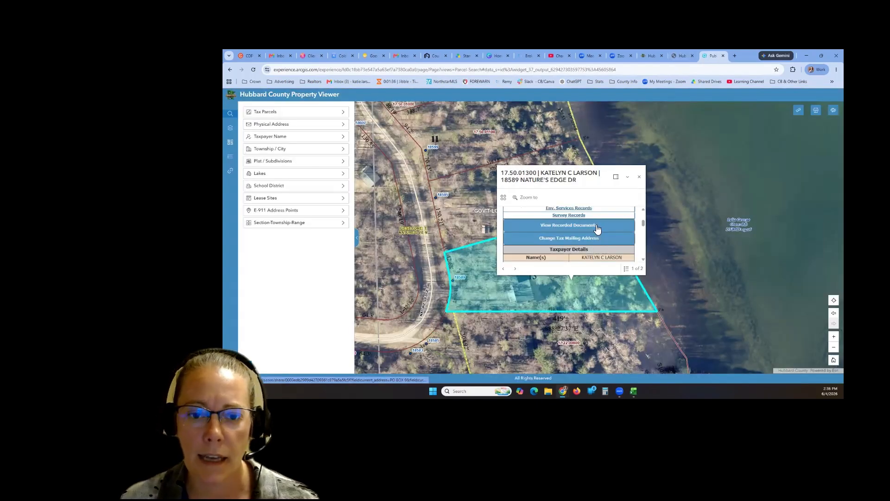
left_click(562, 227)
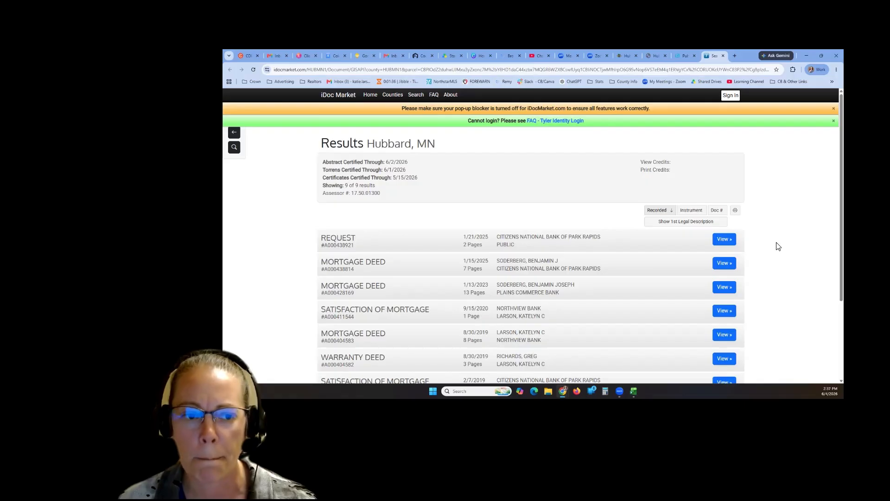
scroll(778, 246, "down", 3)
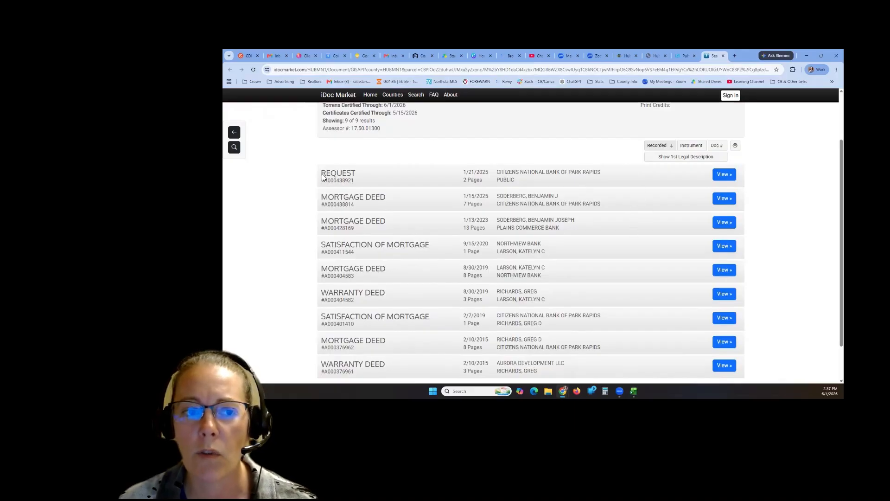
- View the 2025 REQUEST document's details, go back to the list, then close iDoc Market
left_click(723, 175)
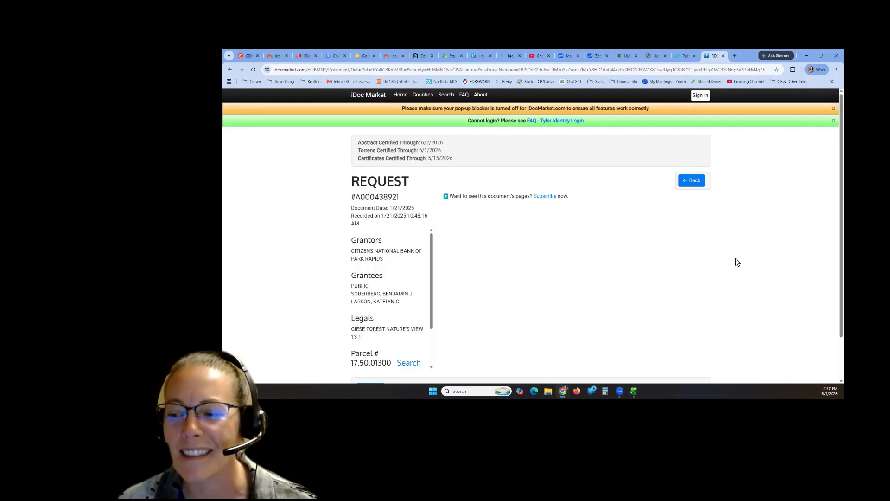
scroll(737, 262, "down", 1)
scroll(737, 262, "up", 2)
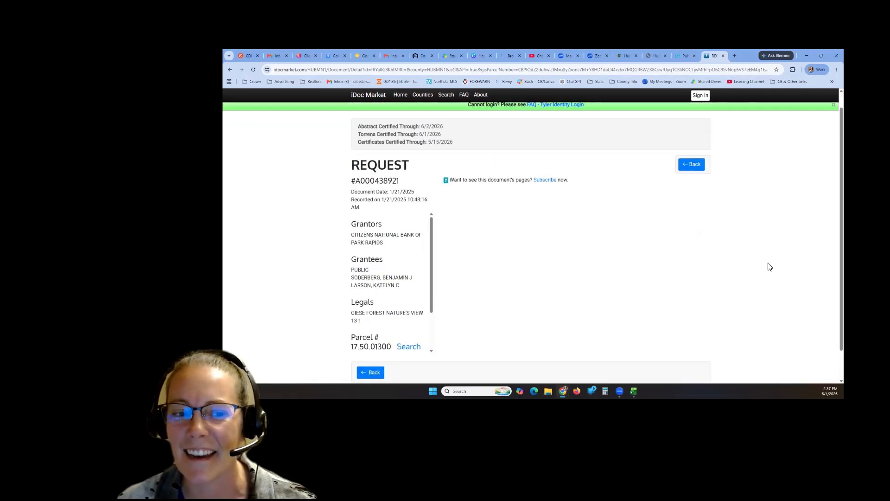
scroll(407, 264, "down", 2)
scroll(407, 265, "up", 1)
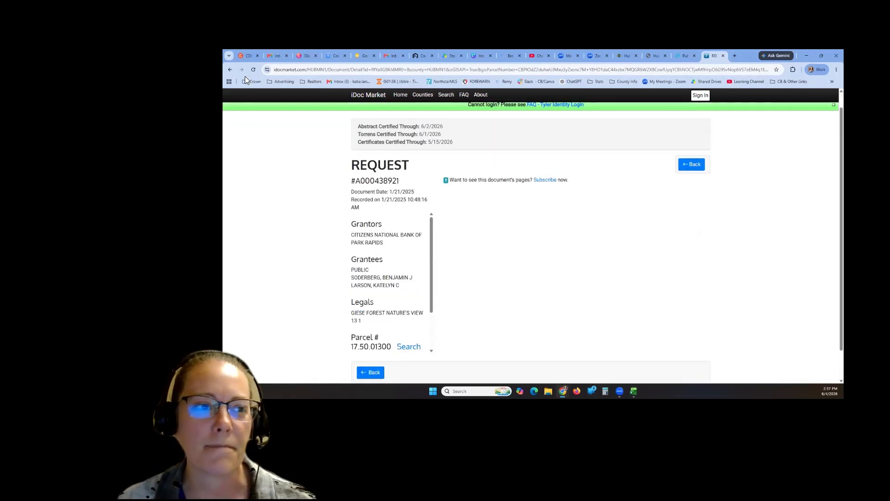
left_click(231, 70)
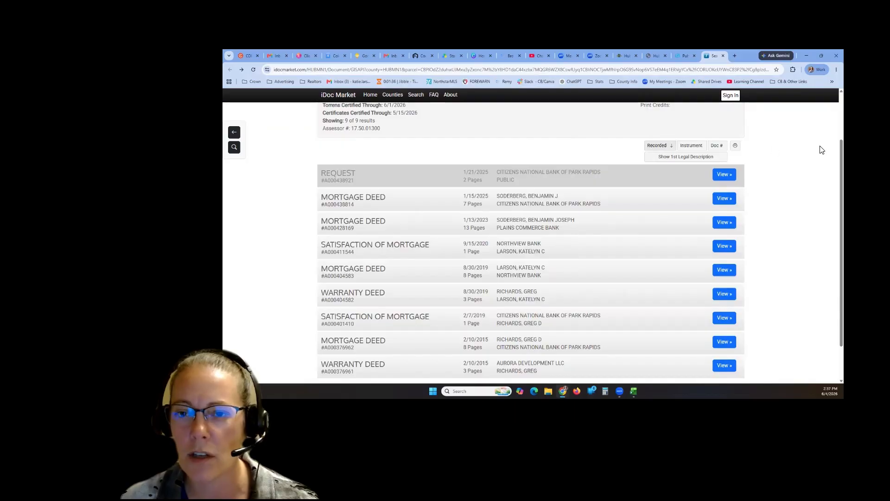
scroll(789, 213, "up", 3)
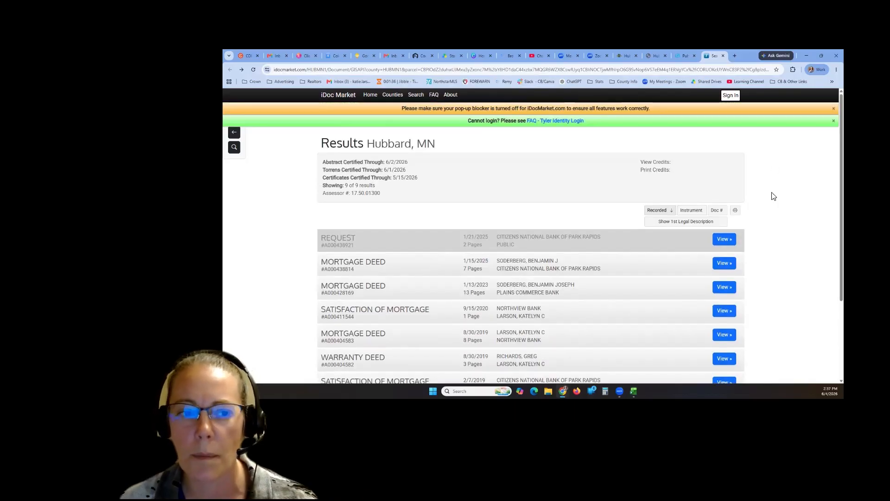
left_click(724, 56)
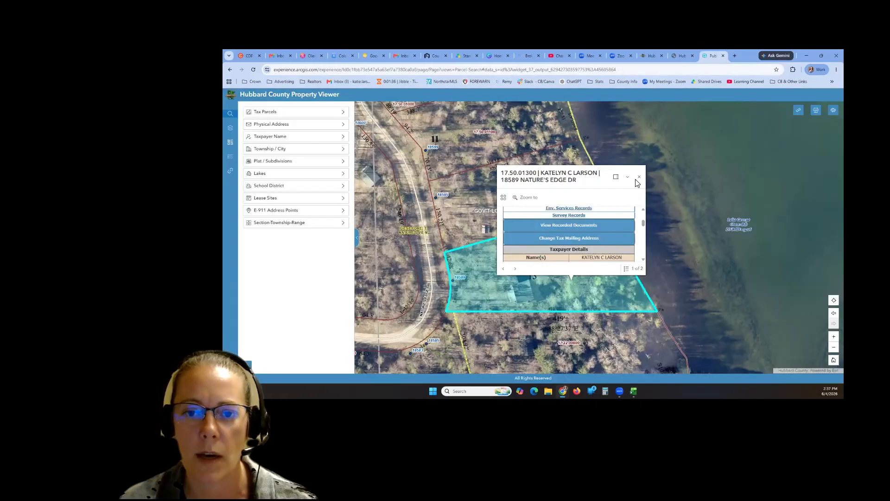
- Review the parcel's taxpayer, property and tax report details, close the pop-up, and switch to NorthstarMLS
scroll(595, 246, "down", 5)
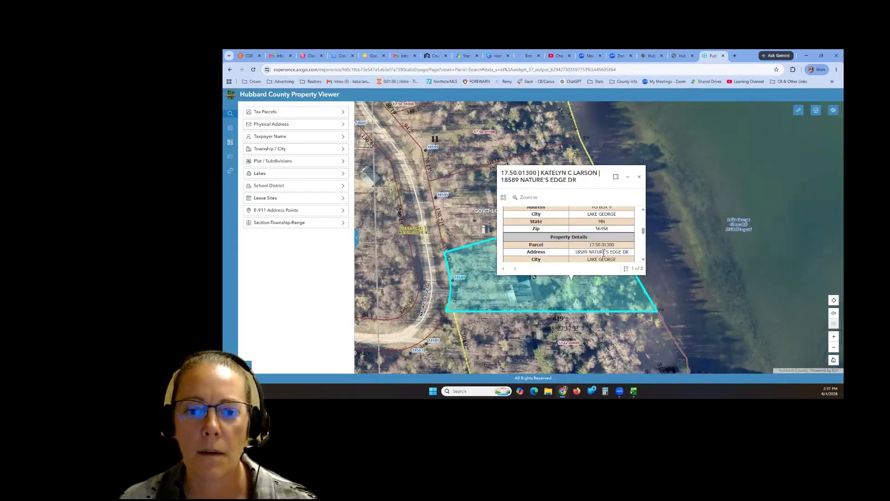
scroll(618, 239, "down", 3)
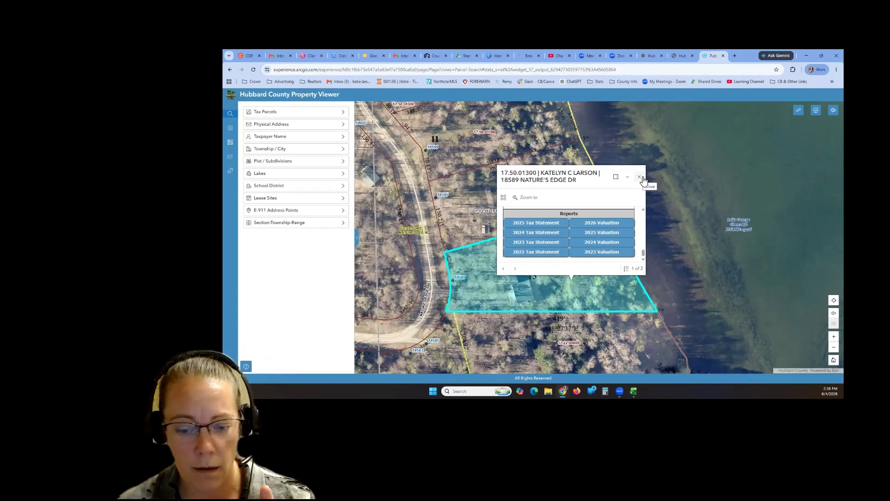
left_click(640, 178)
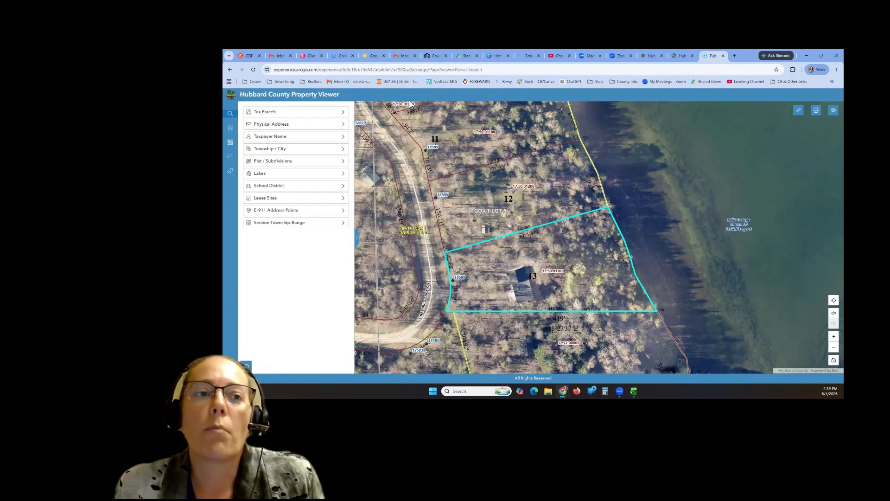
left_click(249, 55)
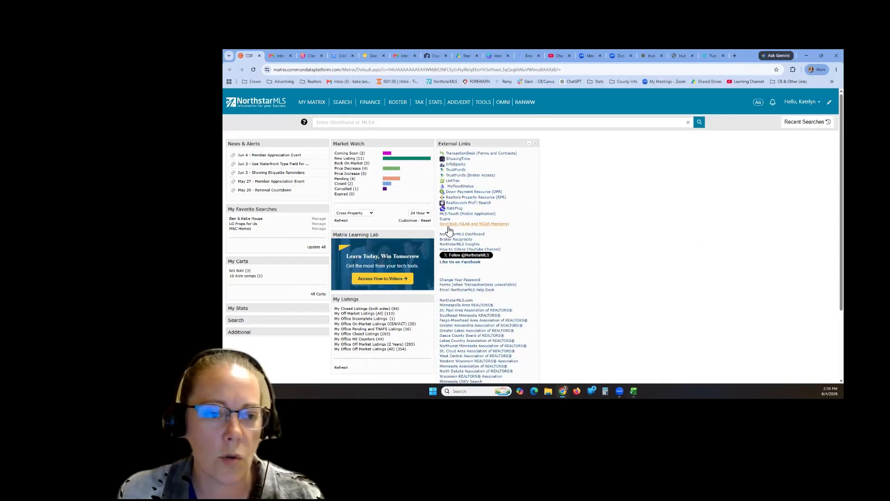
- Start a Single Family search with Closed and Comp Sold statuses checked for 0-180 days
mouse_move(346, 105)
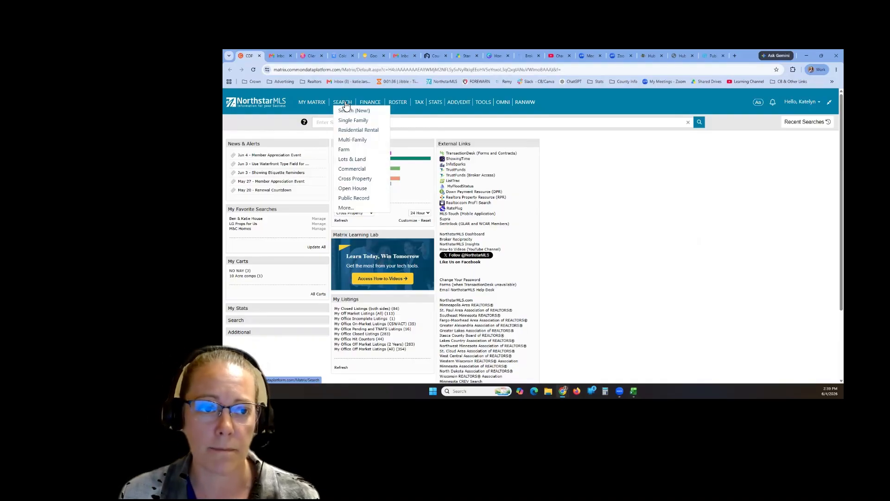
left_click(347, 122)
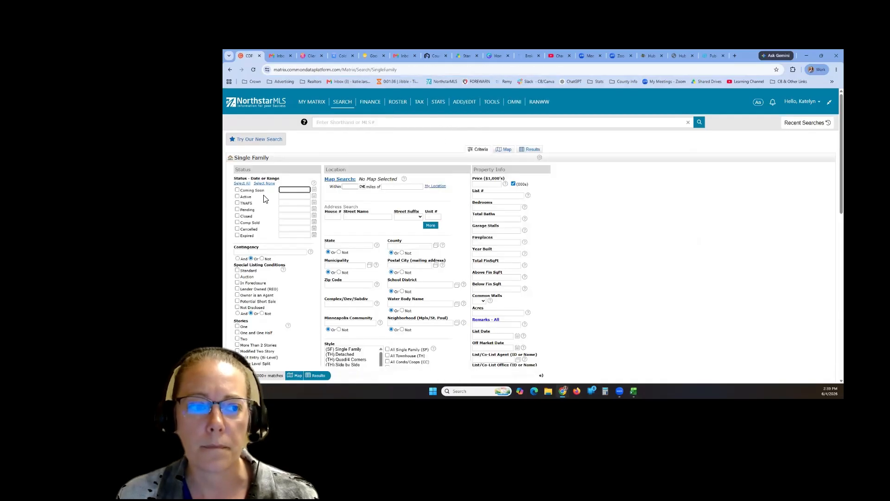
left_click(246, 219)
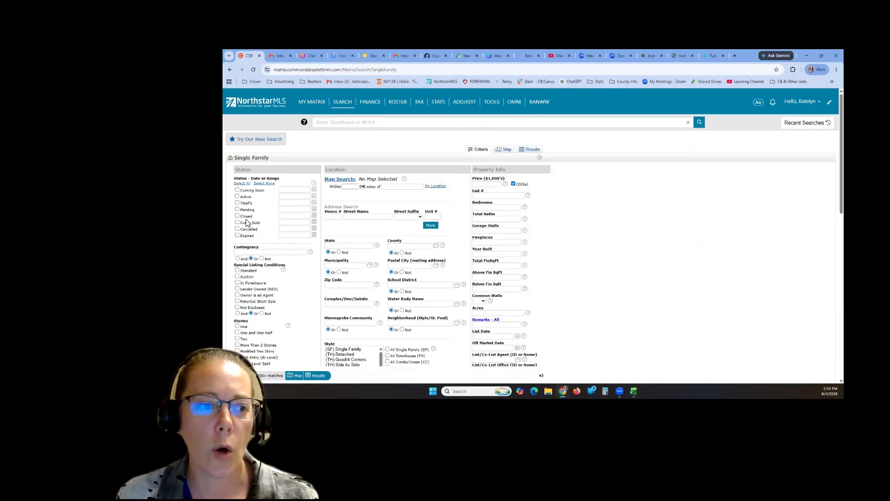
left_click(246, 216)
left_click(250, 223)
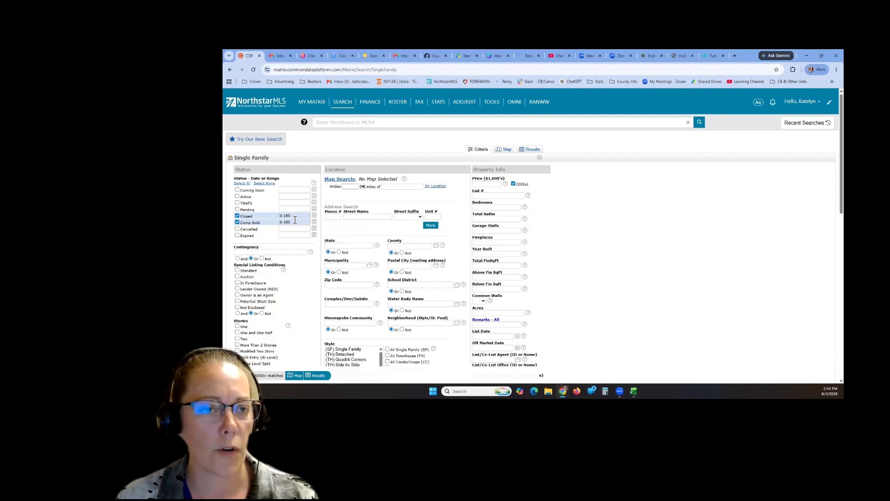
mouse_move(295, 219)
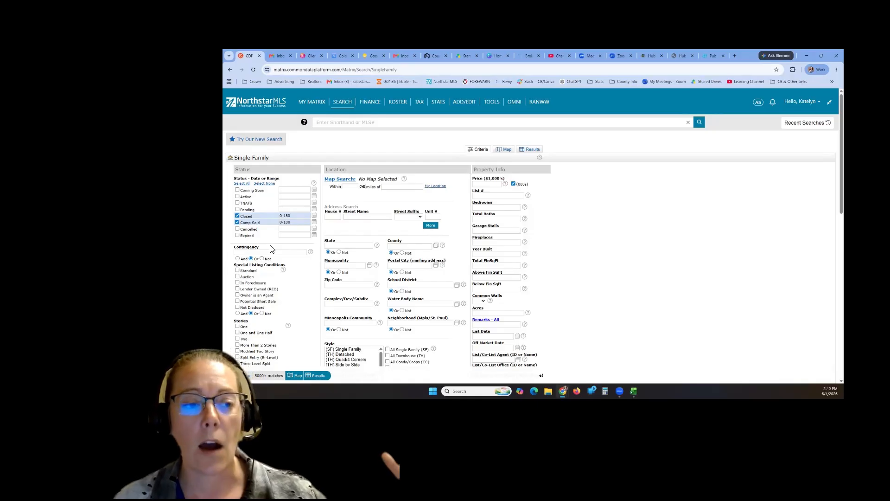
left_click(298, 216)
- Clear the Closed 0-180 date range and try pasting a new range into Comp Sold
left_click_drag(298, 216, 276, 218)
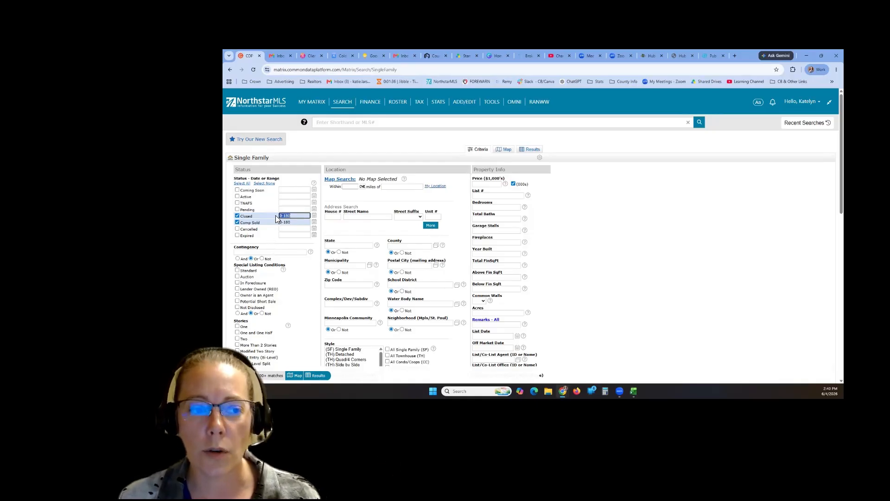
key("BackSpace")
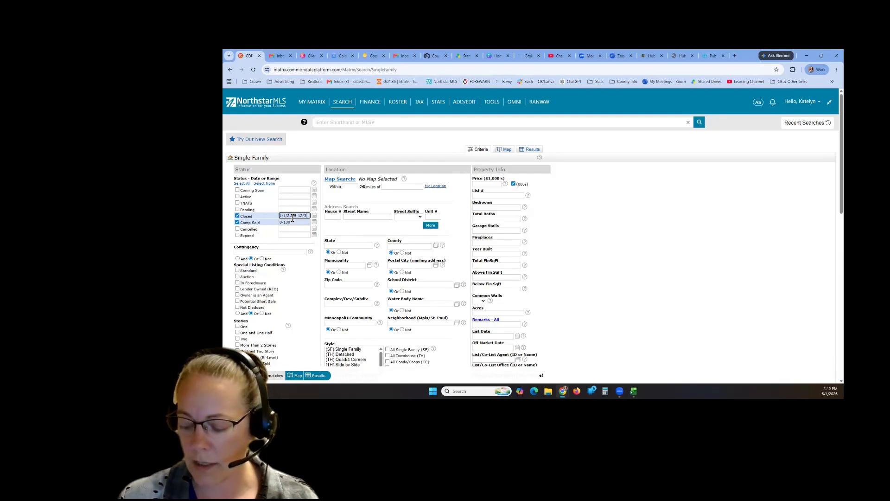
type("2025")
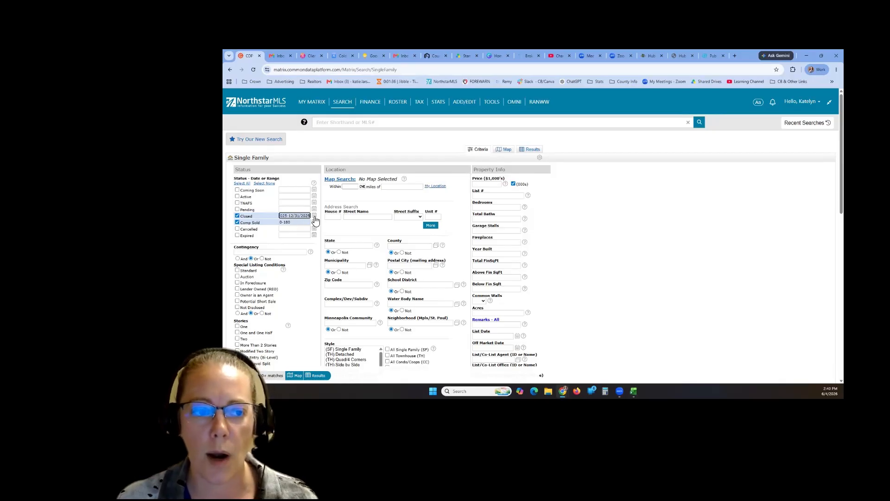
left_click_drag(309, 216, 277, 225)
type("1/1/2025-12/31/2025")
left_click(298, 253)
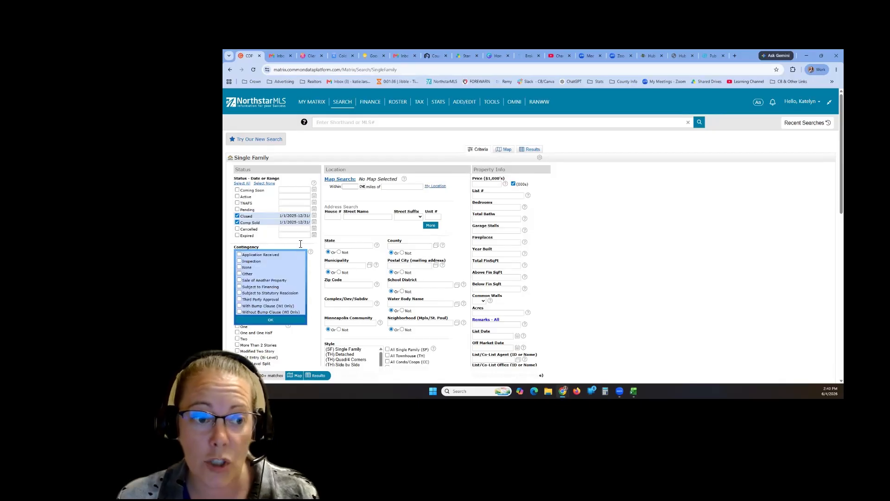
left_click(303, 250)
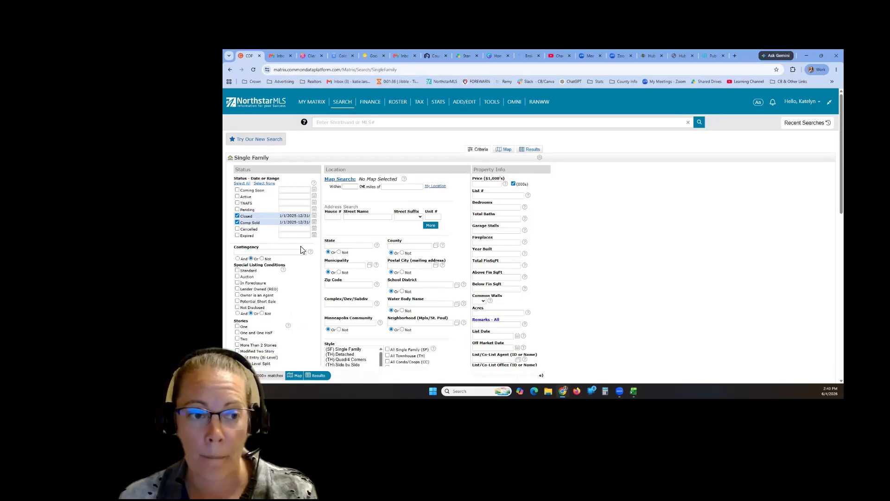
left_click(300, 228)
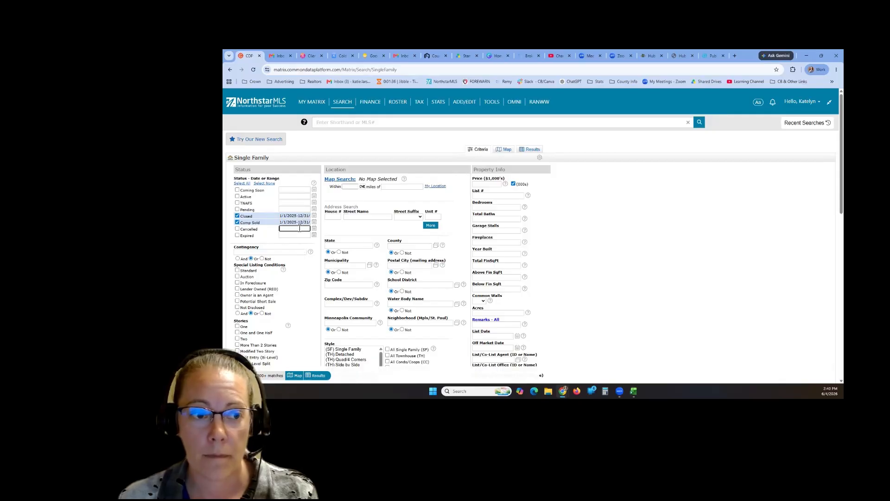
left_click(331, 227)
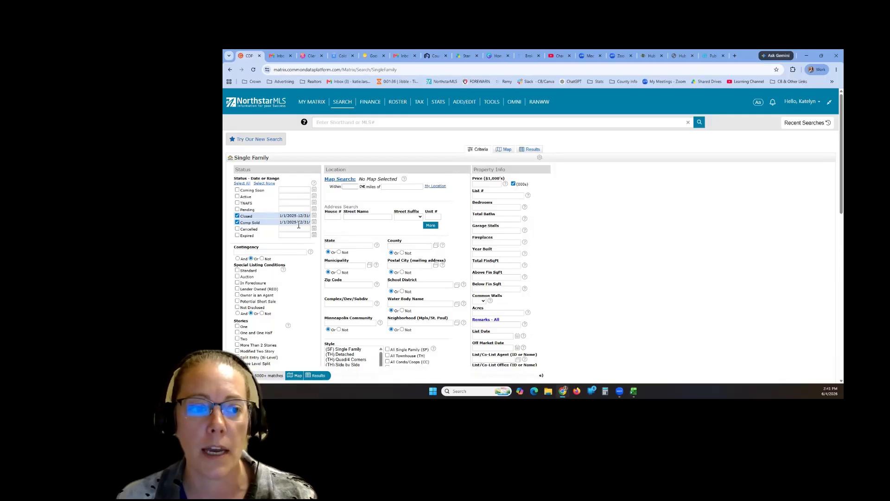
- Enter a Closed date range starting 6/4/2025 and paste the same range into Comp Sold
triple_click(281, 218)
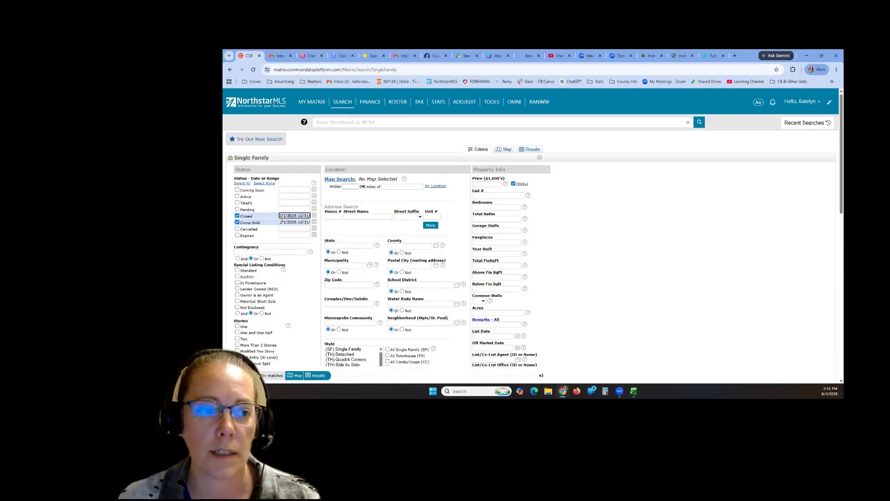
key("ctrl+a")
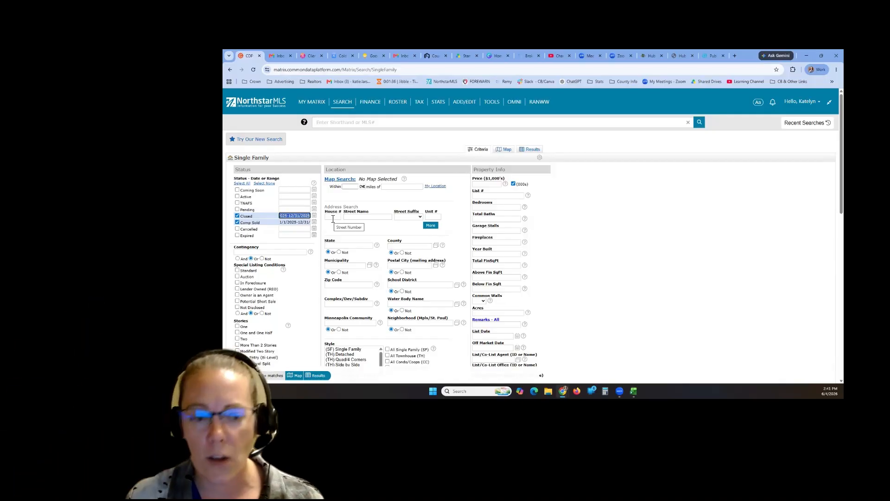
type("6/4/2025-6/")
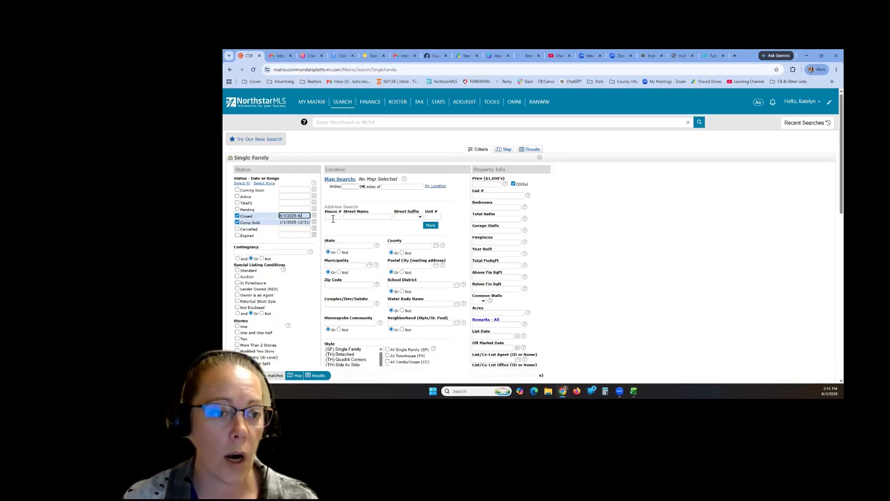
type("4/2026")
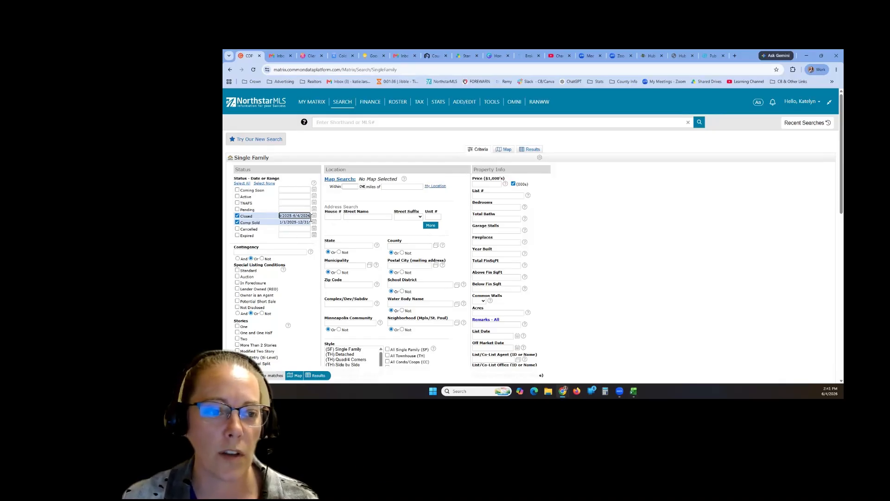
left_click_drag(312, 218, 270, 224)
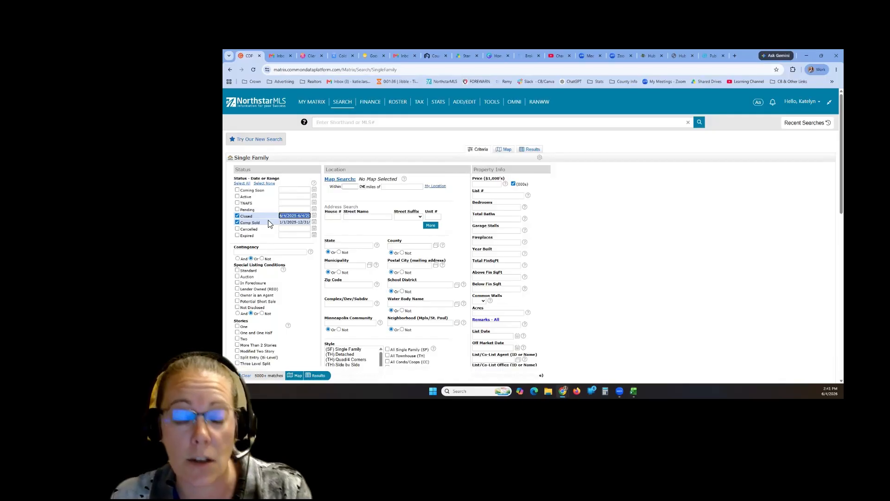
key("Tab")
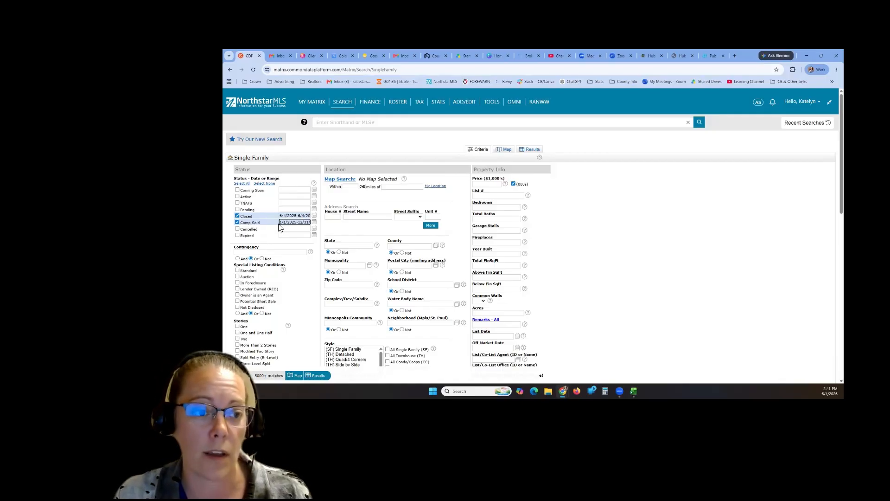
type("6/4/2025-6/4/2025")
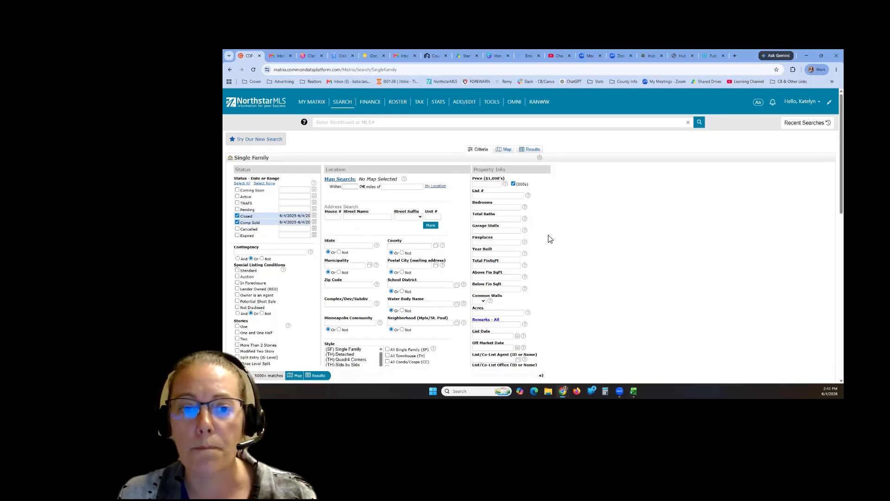
- Check Lake Front under Waterfront Type, narrowing the search to 4022 matching listings
scroll(545, 247, "down", 2)
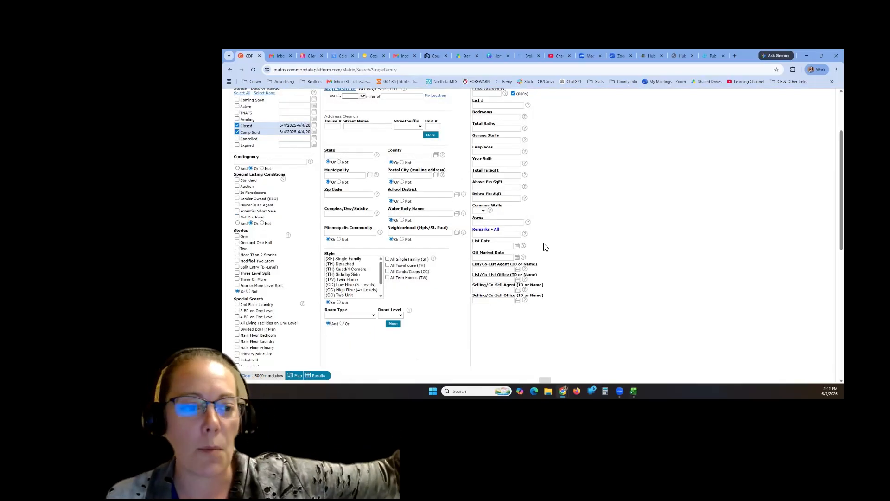
scroll(545, 248, "down", 5)
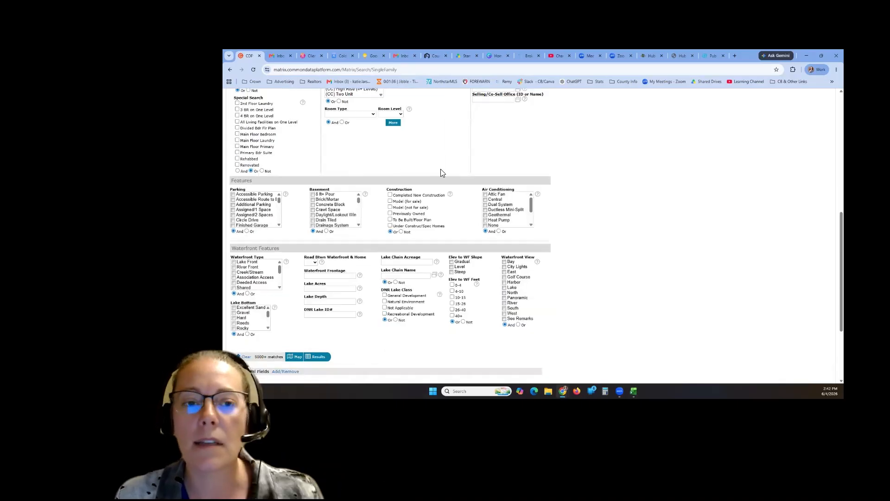
left_click(235, 262)
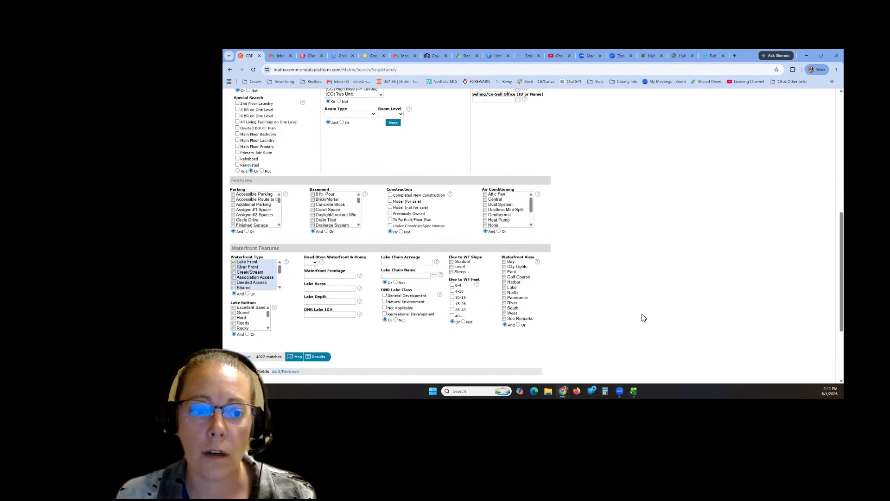
scroll(643, 317, "up", 3)
scroll(643, 317, "up", 3)
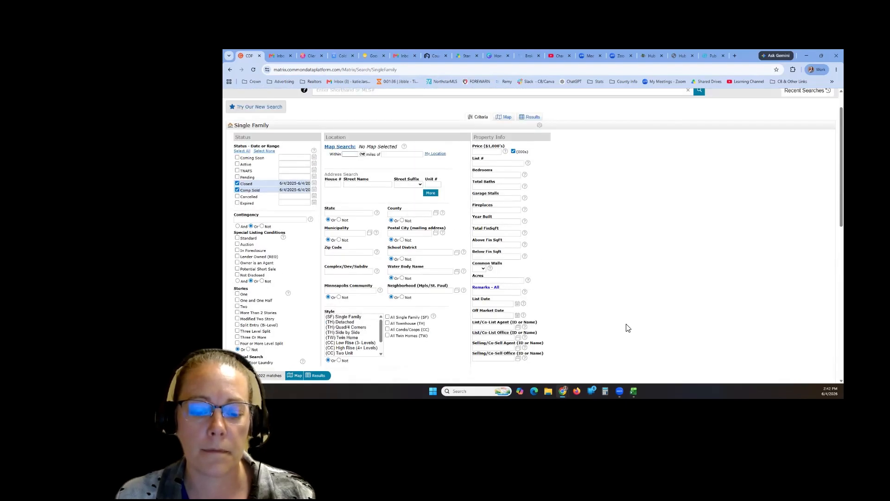
scroll(583, 326, "down", 2)
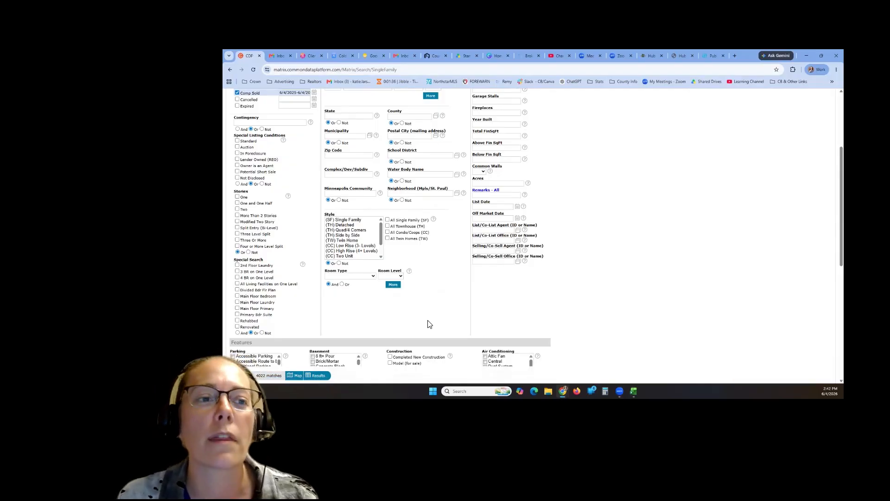
scroll(445, 327, "up", 1)
scroll(602, 295, "up", 3)
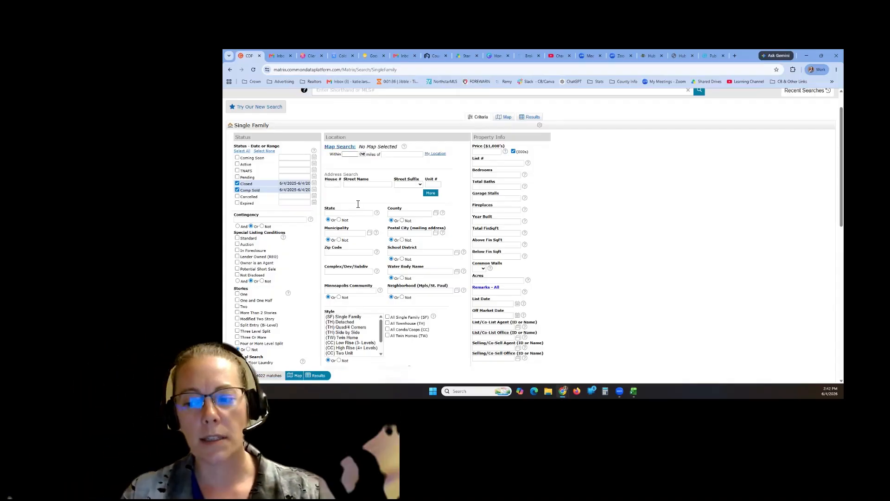
left_click(336, 251)
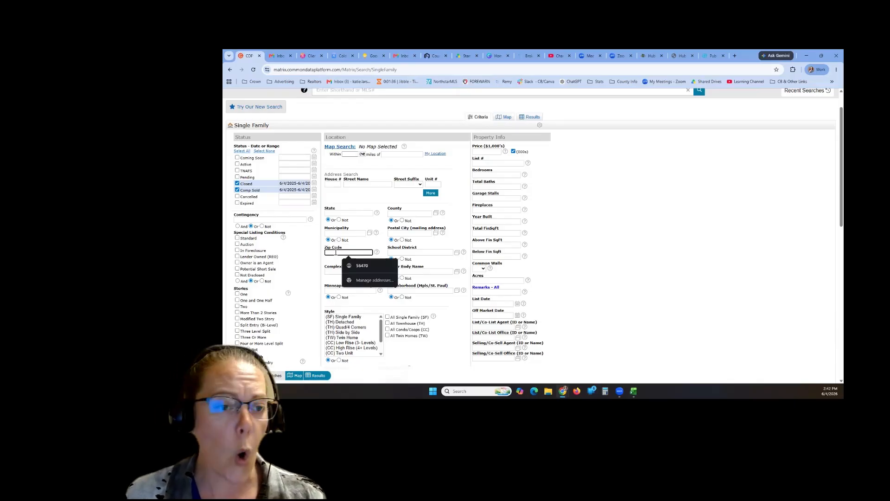
left_click(397, 234)
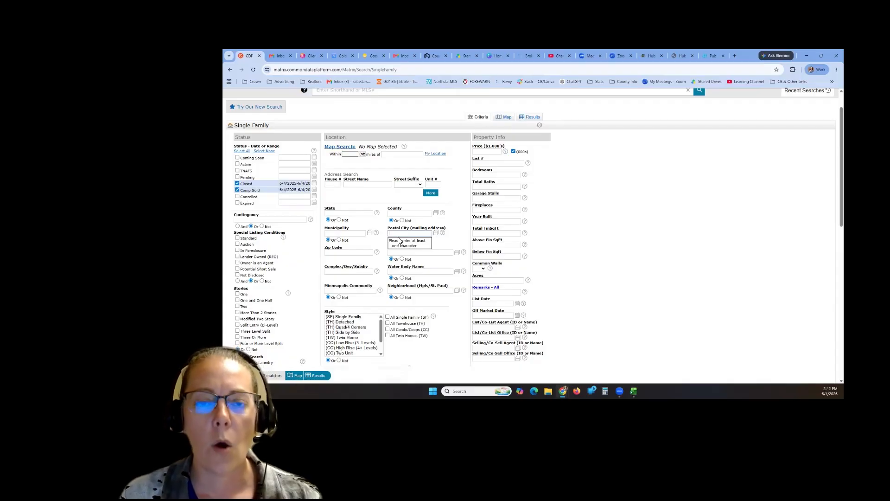
left_click(343, 147)
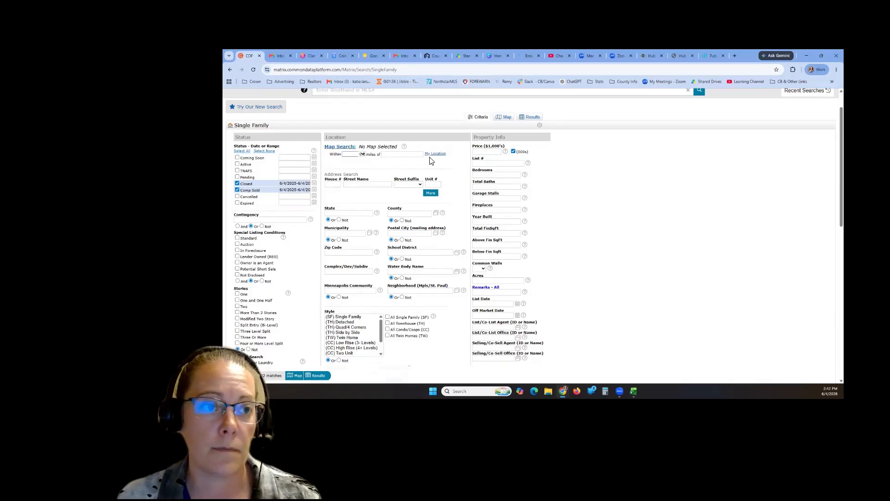
scroll(419, 180, "up", 1)
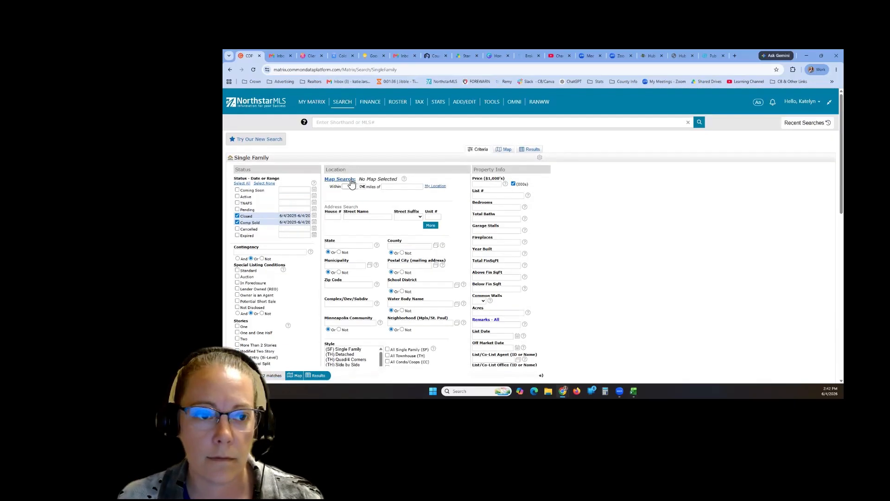
left_click(351, 177)
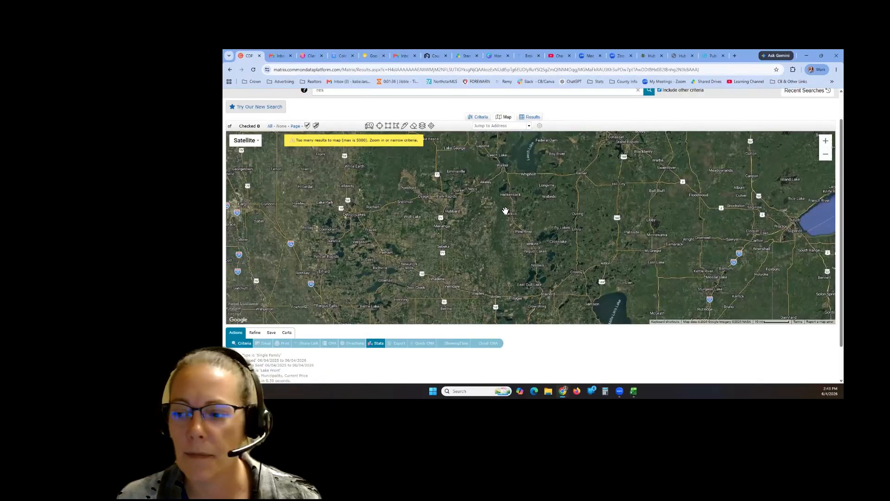
- Pan and zoom toward Bemidji and Leech Lake, then freehand-draw a search area past Lake Itasca
left_click_drag(465, 216, 487, 263)
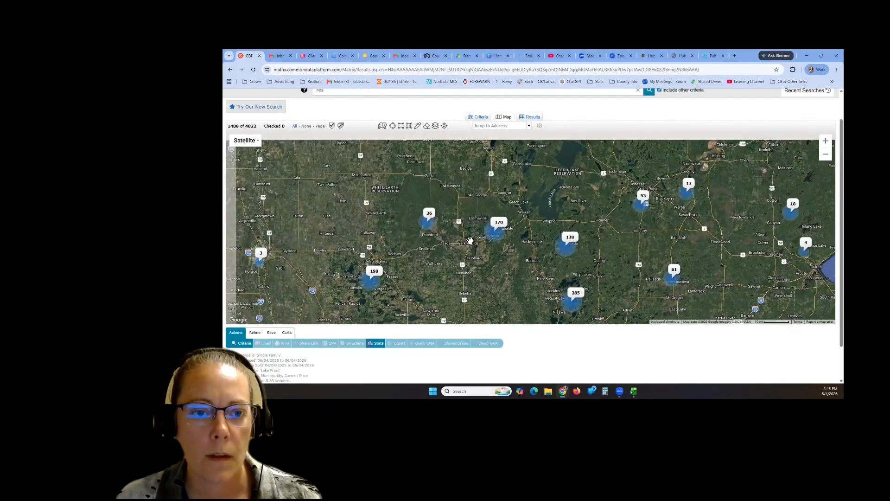
scroll(484, 195, "up", 1)
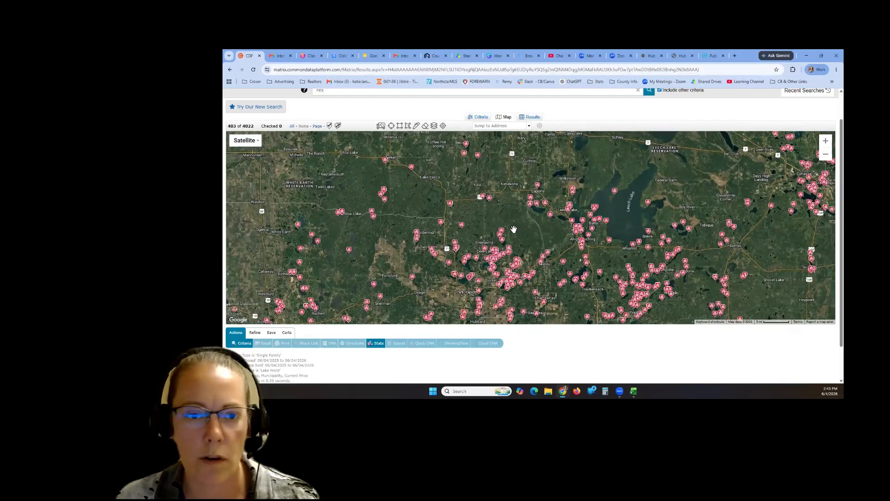
left_click(408, 127)
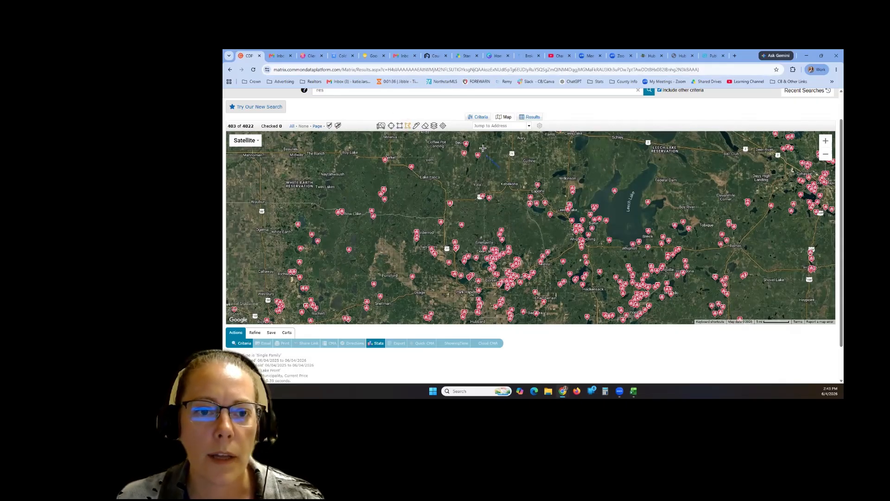
mouse_move(483, 148)
left_mouse_down()
mouse_move(459, 151)
mouse_move(433, 182)
mouse_move(445, 283)
mouse_move(436, 243)
mouse_move(423, 245)
mouse_move(427, 265)
mouse_move(461, 291)
mouse_move(496, 277)
mouse_move(493, 294)
mouse_move(505, 299)
mouse_move(548, 270)
mouse_move(524, 235)
mouse_move(512, 177)
left_mouse_up()
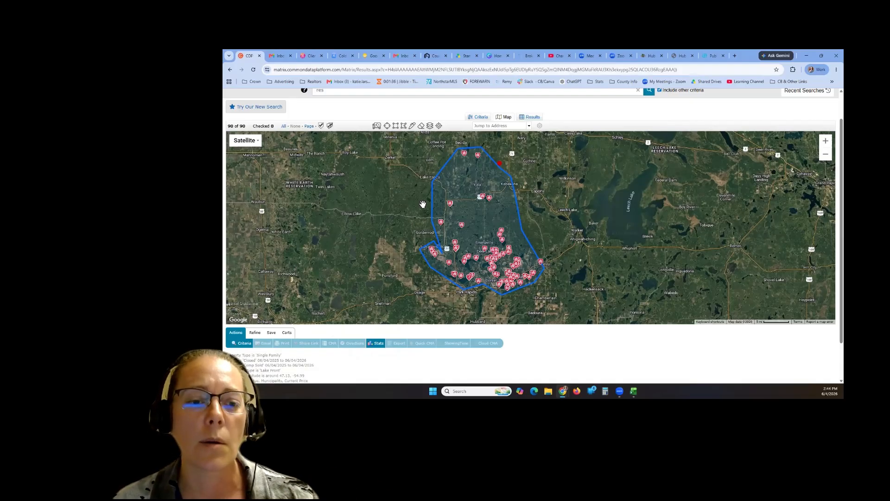
- Check the drawn shape's options, then go back to the search criteria form
left_click(499, 167)
left_click(528, 158)
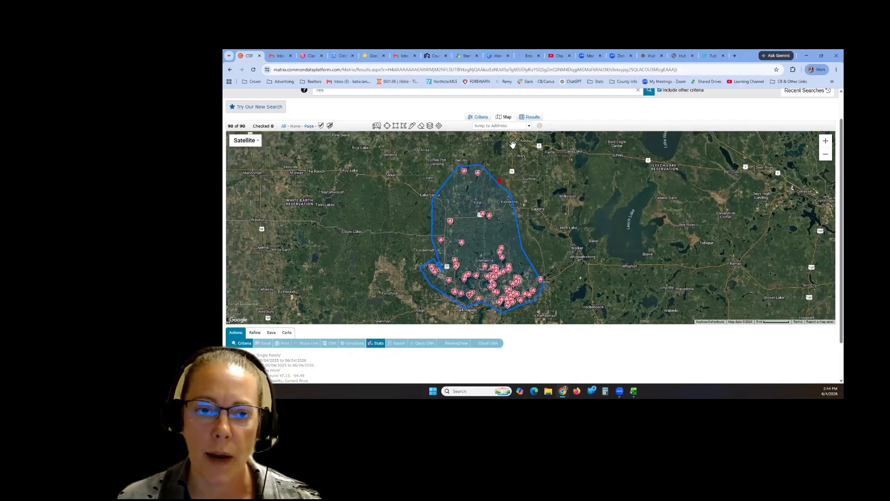
left_click(482, 119)
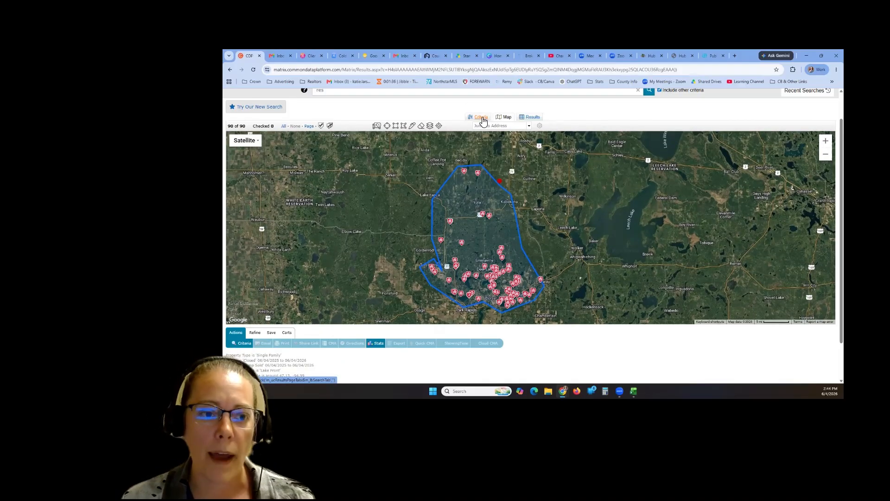
scroll(425, 342, "down", 1)
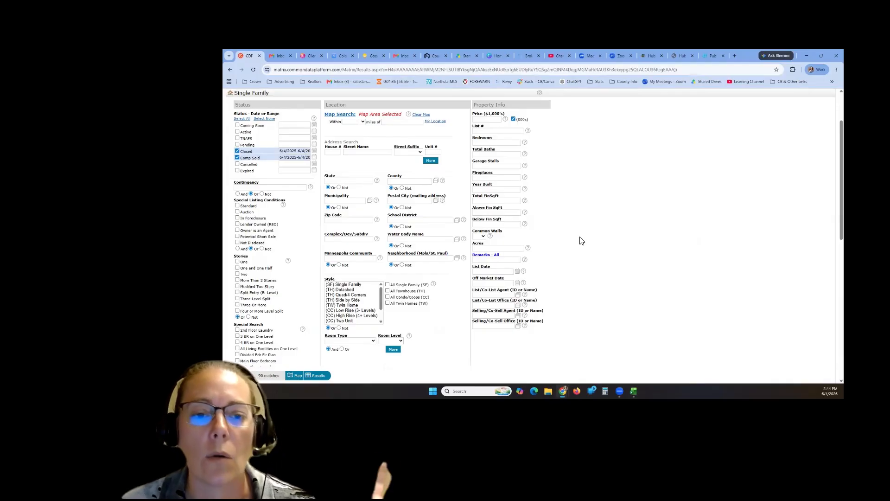
left_click(503, 249)
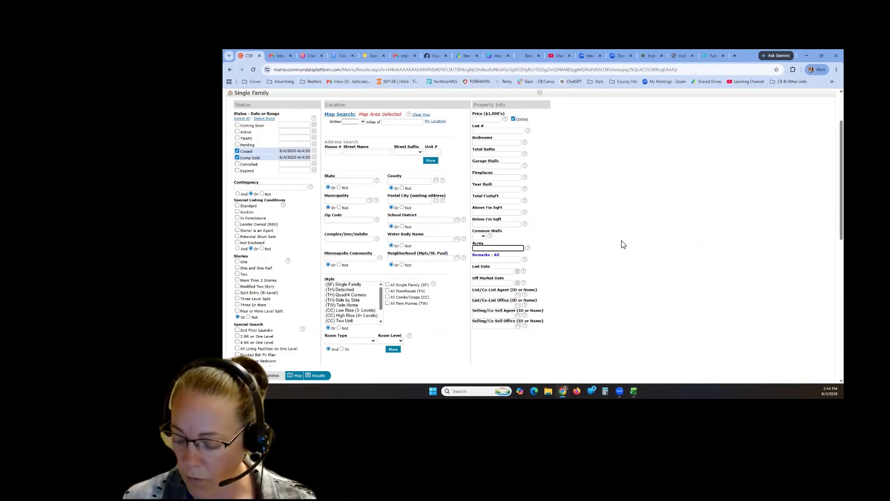
type("1-2")
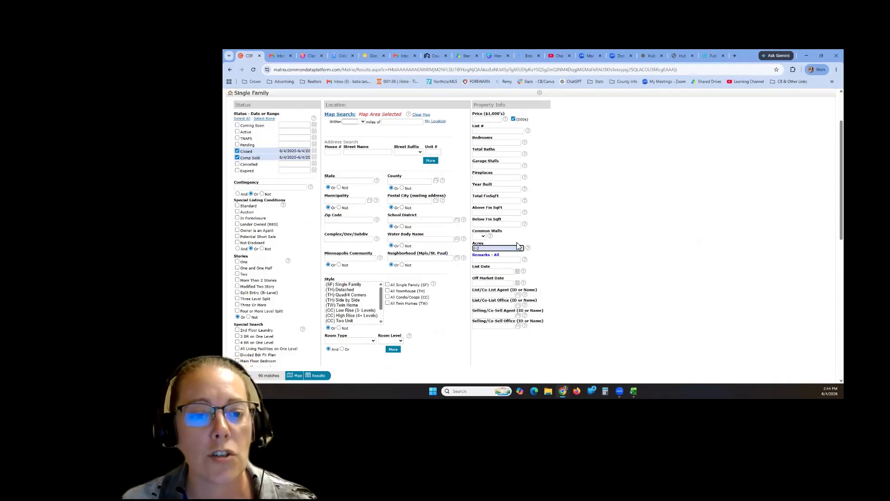
left_click(486, 247)
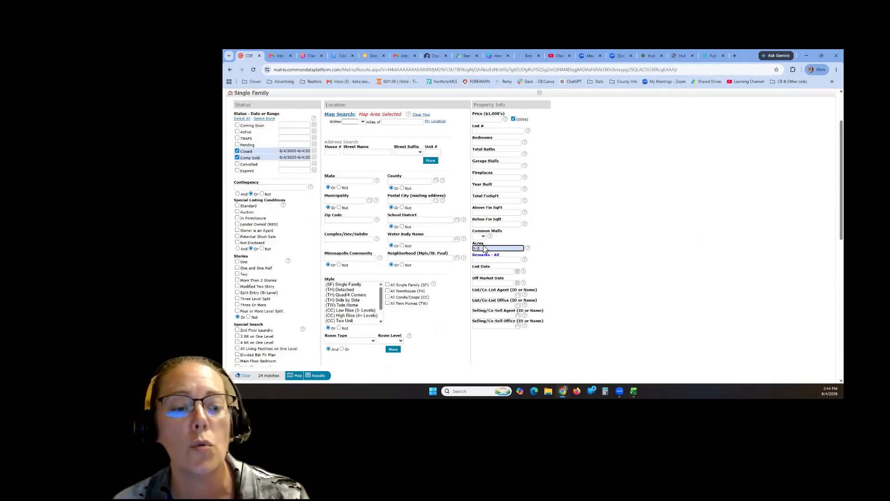
left_click(589, 267)
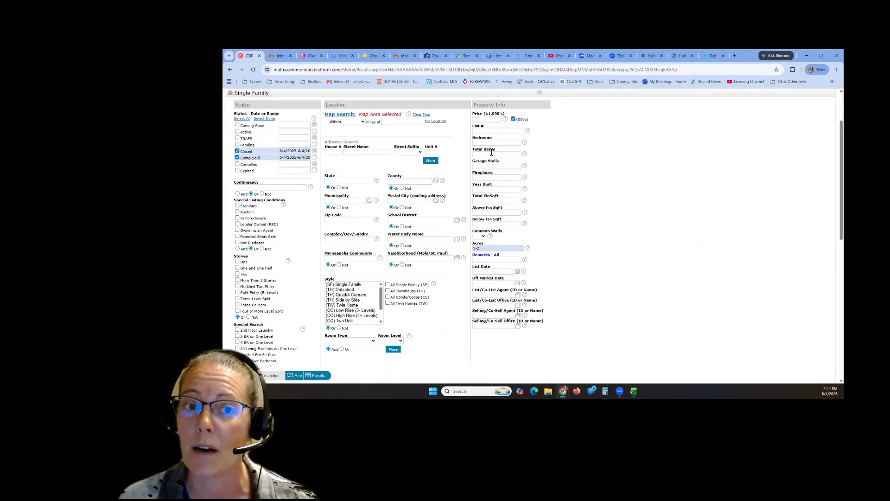
left_click(487, 143)
type("3+")
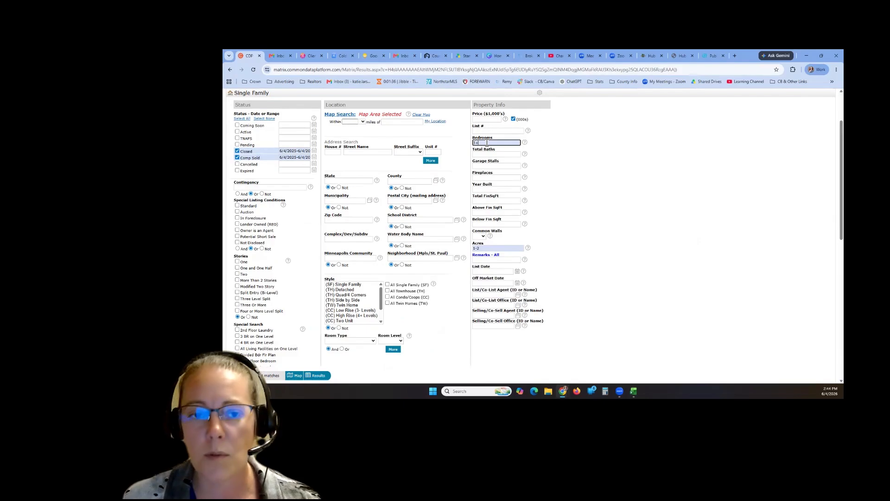
left_click(573, 154)
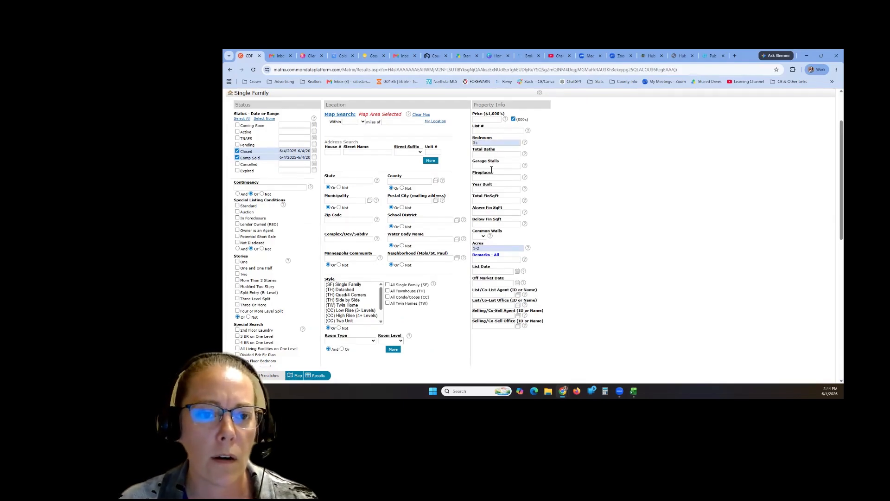
left_click(492, 167)
type("2+")
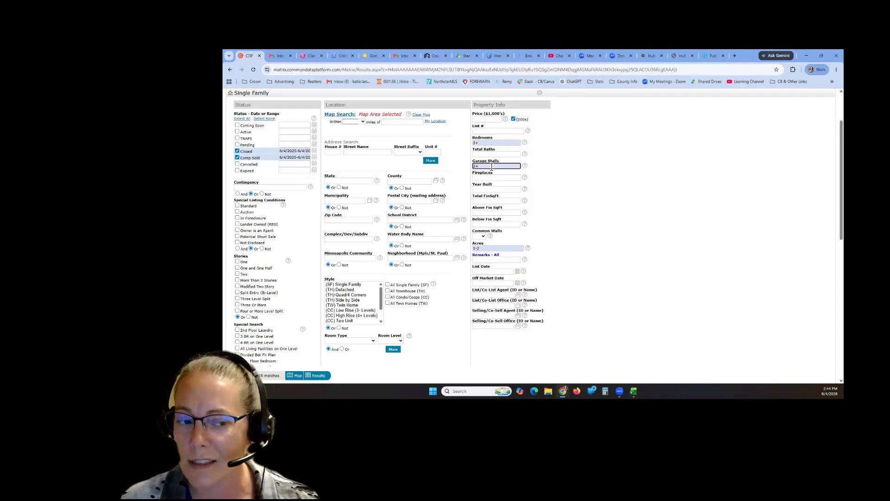
left_click(566, 198)
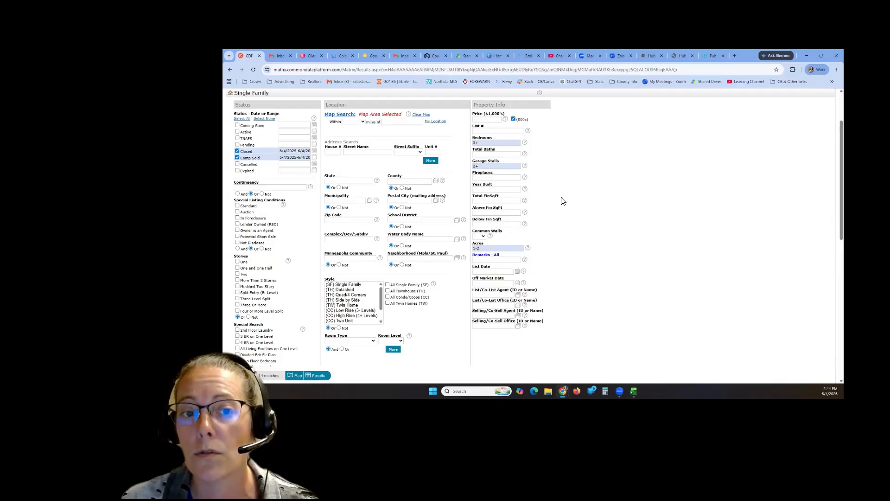
left_click(503, 190)
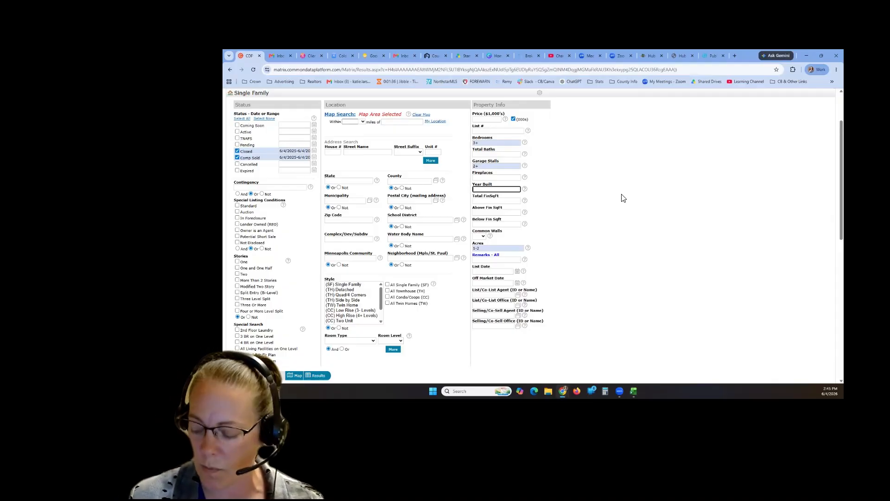
- Enter 2000+ as the Year Built criterion, cutting the matches to 5
type("2000+")
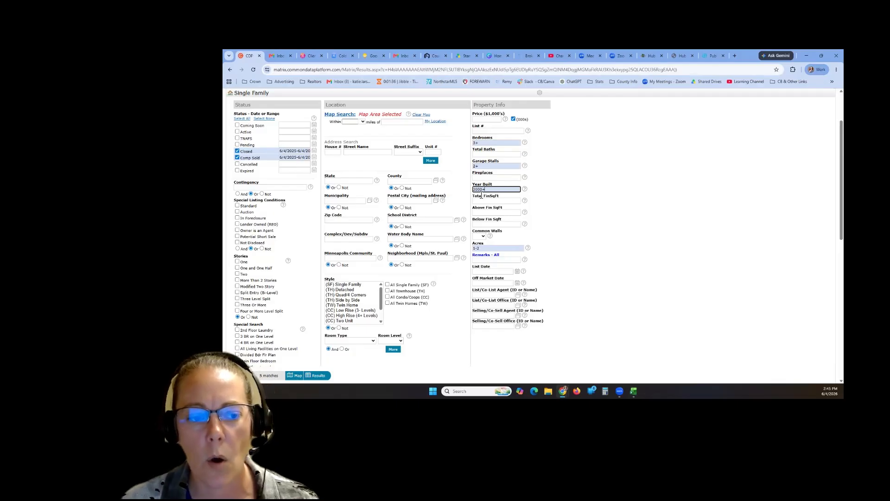
left_click(633, 209)
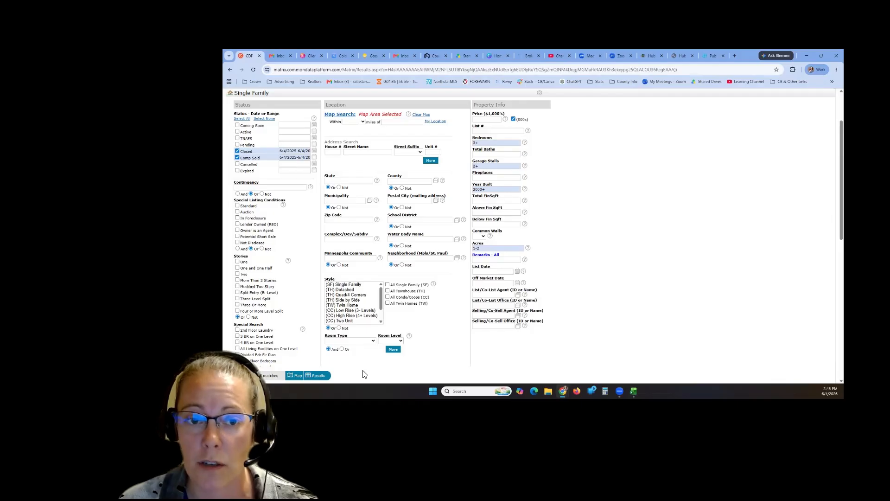
left_click(475, 189)
key("BackSpace")
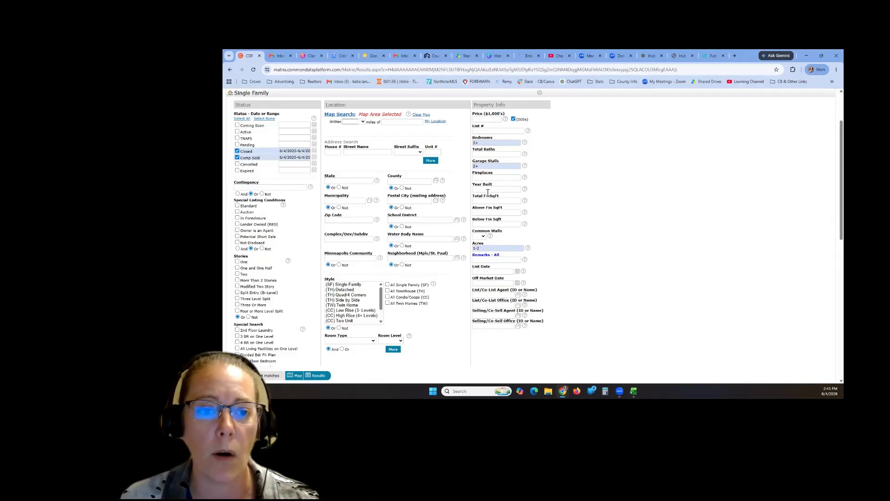
left_click(505, 188)
type("20")
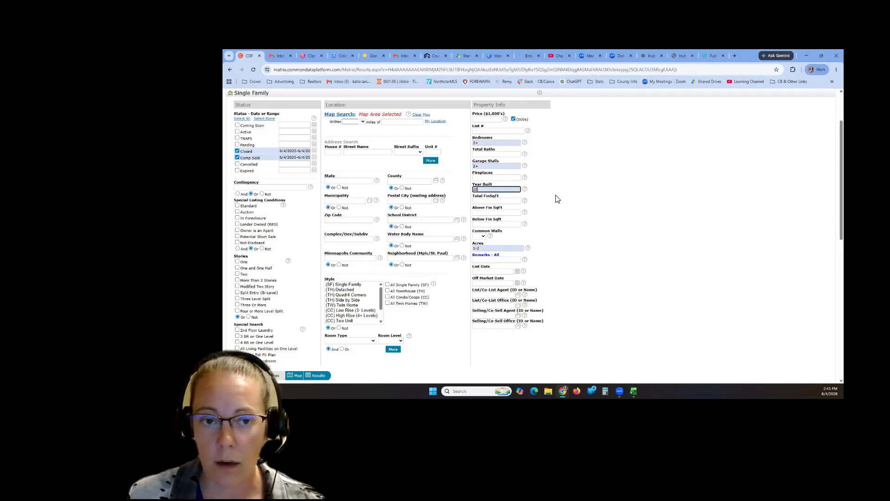
type("00")
left_click(557, 199)
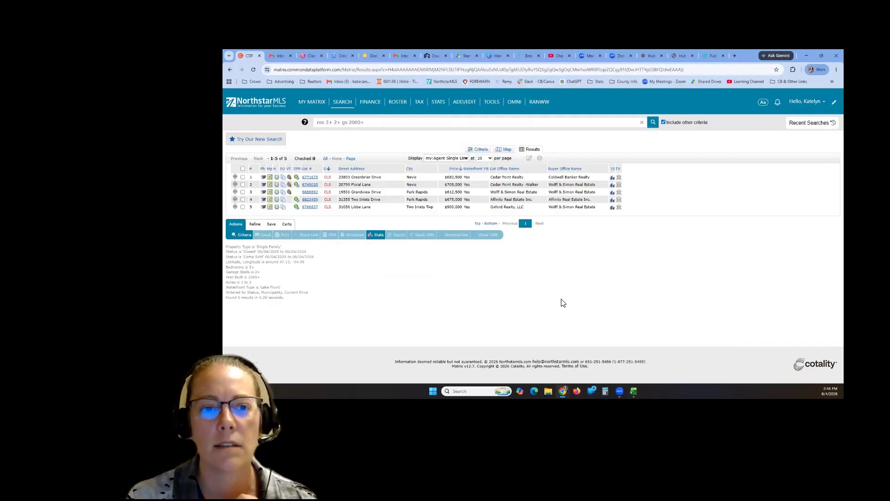
left_click(462, 172)
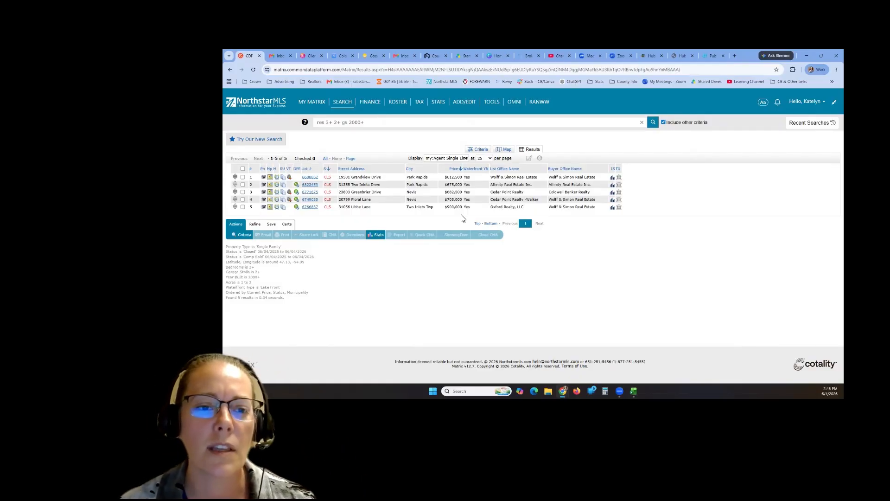
left_click_drag(445, 207, 461, 207)
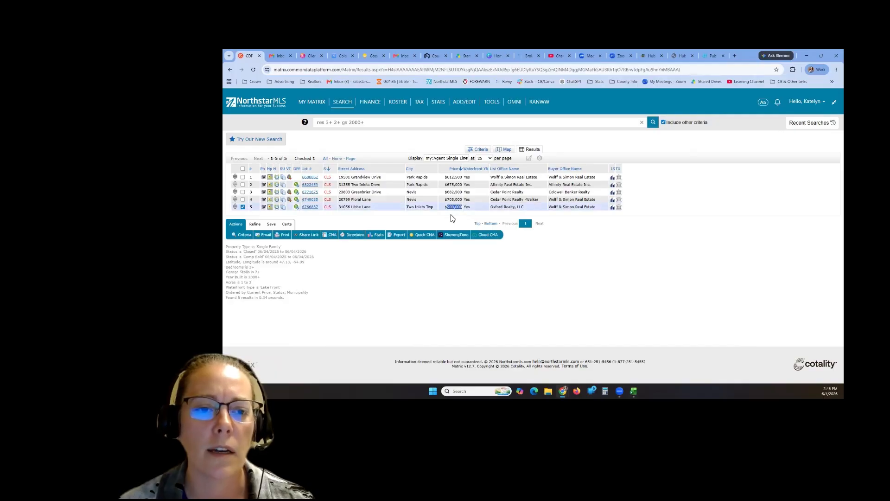
left_click(455, 222)
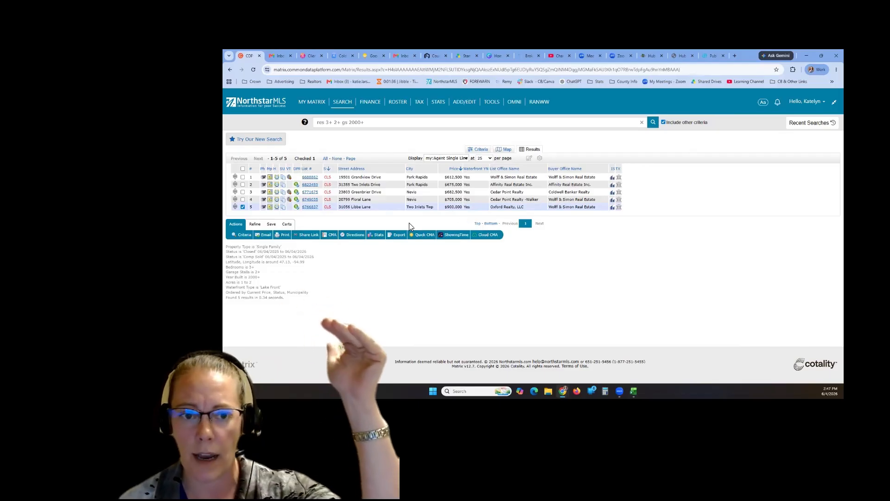
left_click(255, 225)
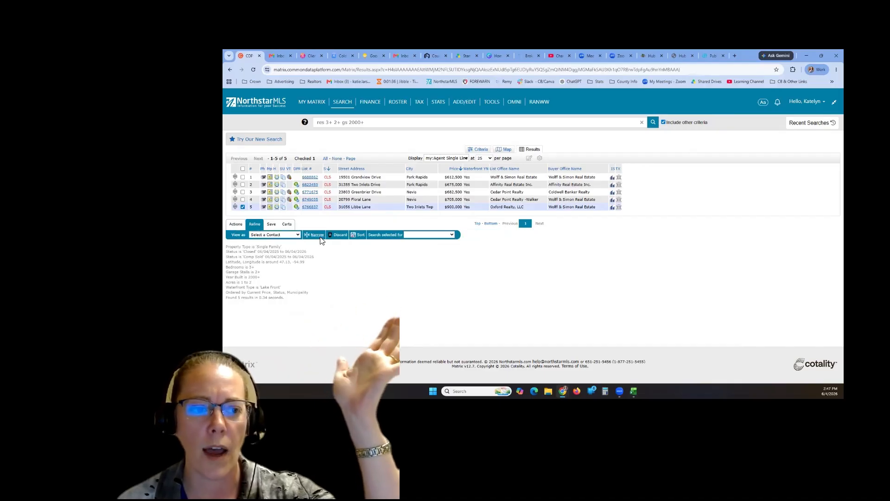
- Discard the marked Libbe Lane sale from the results
left_click(336, 235)
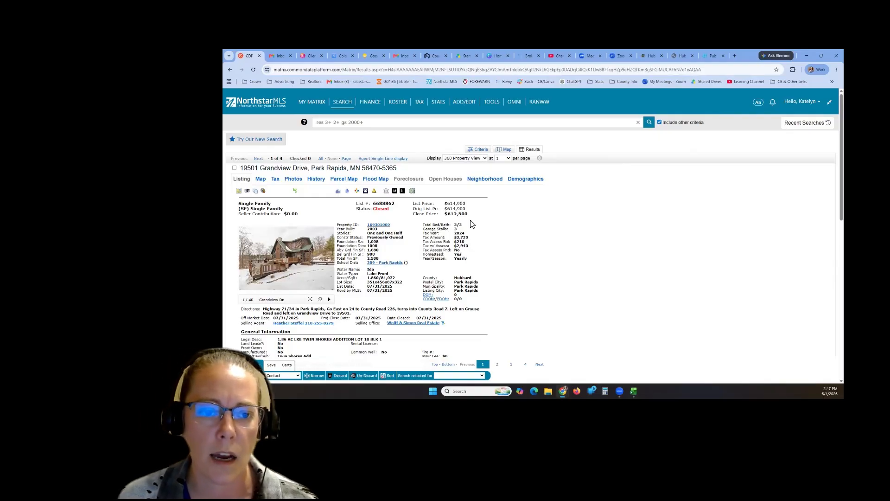
triple_click(422, 227)
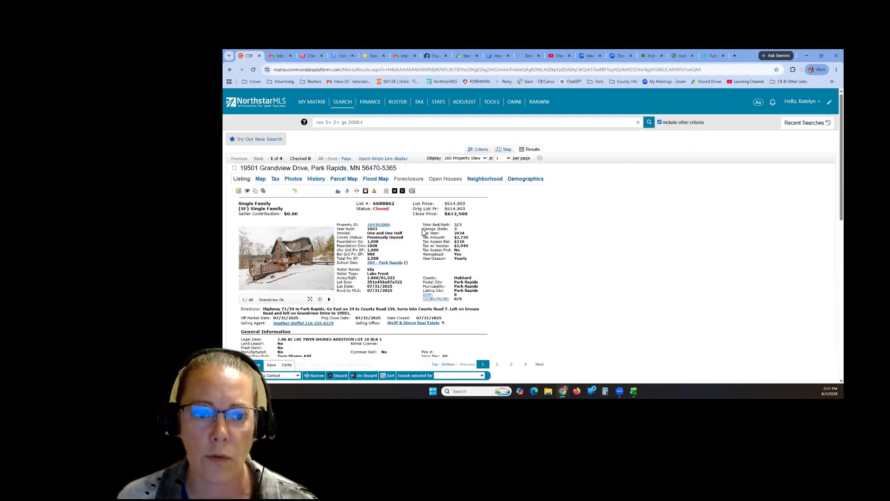
triple_click(424, 229)
left_click(478, 233)
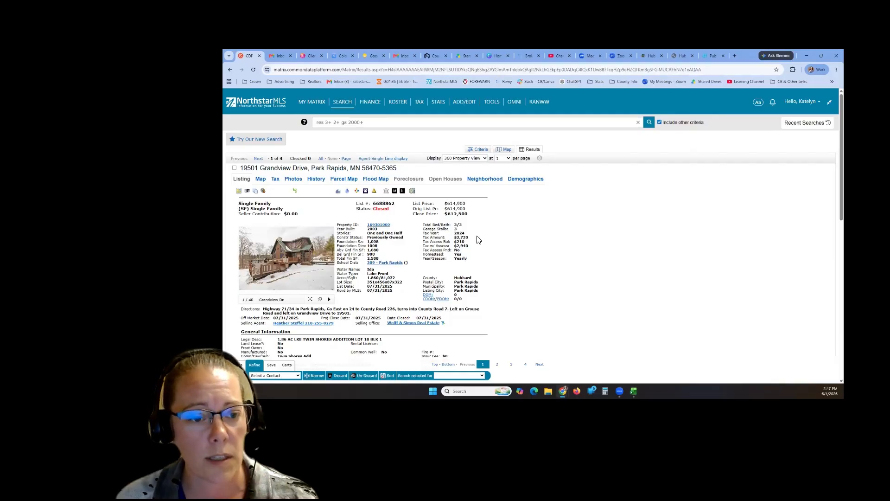
double_click(372, 278)
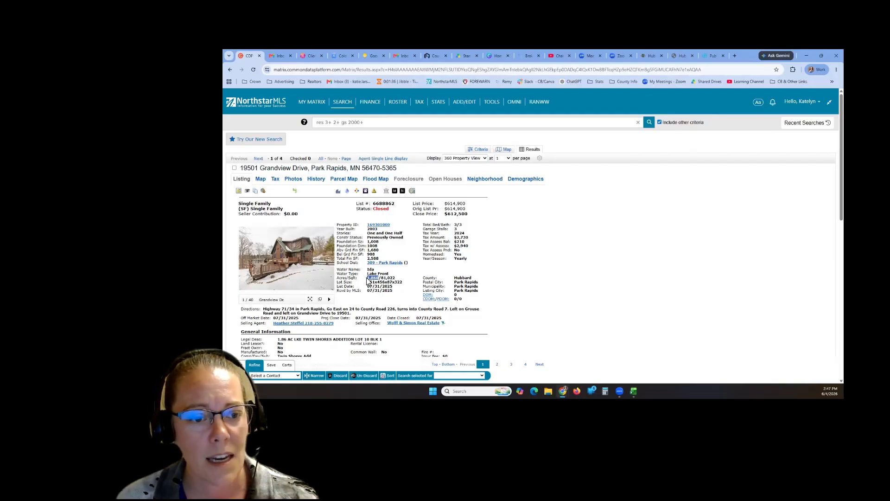
left_click(374, 288)
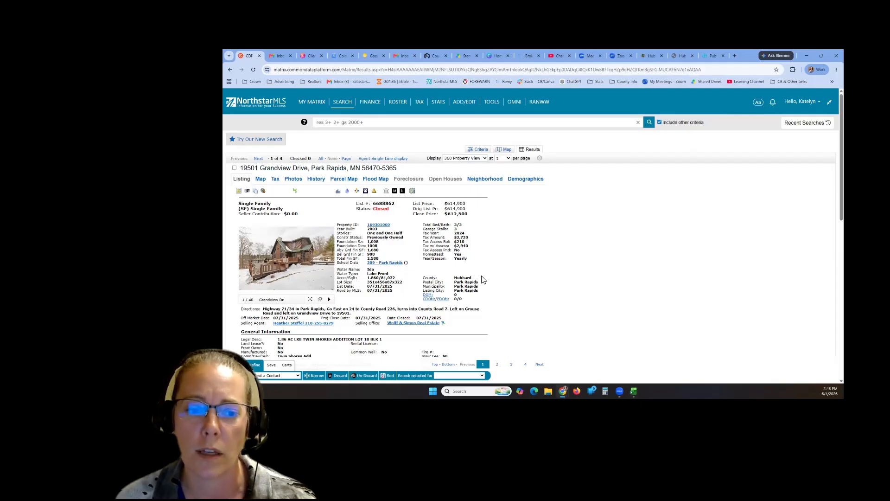
scroll(482, 279, "down", 3)
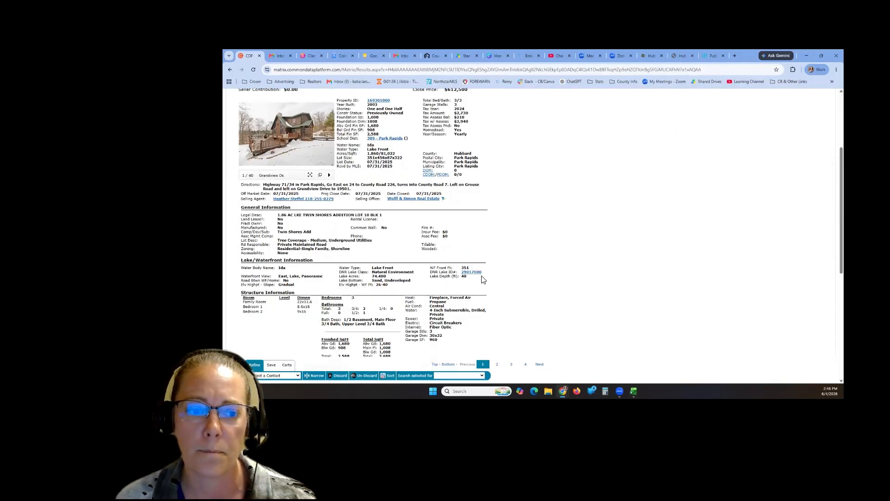
- Review the 351 ft water frontage, 26-40 ft elevation and enlarged main photo
left_click_drag(469, 262, 463, 263)
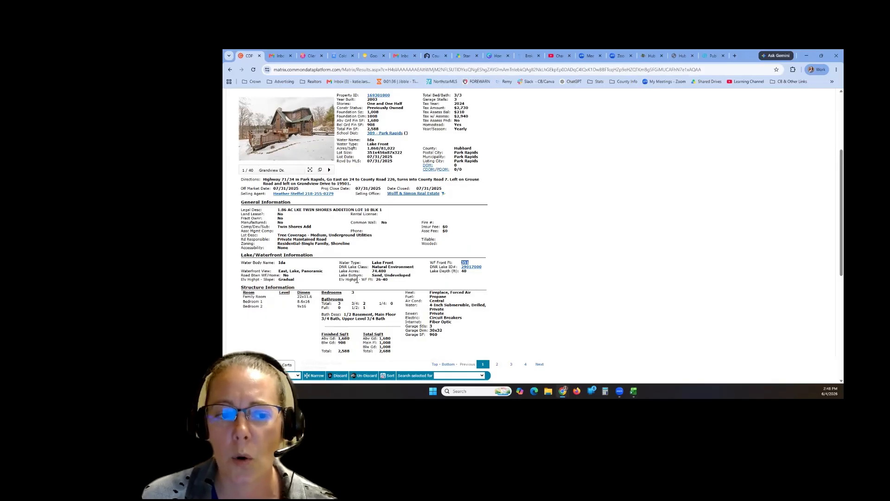
left_click_drag(357, 279, 338, 280)
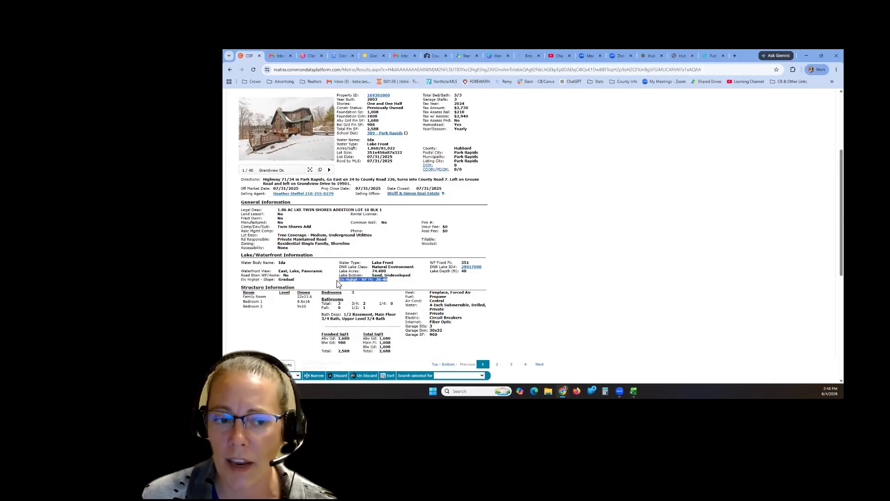
left_click(404, 287)
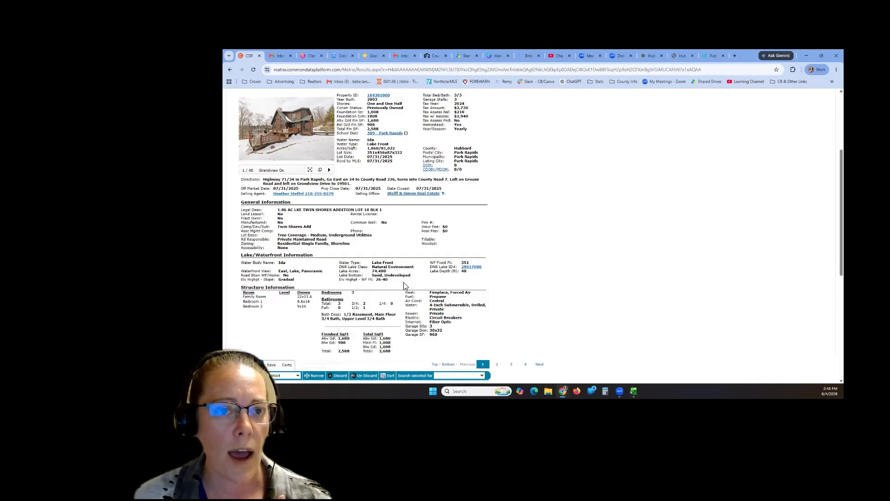
scroll(473, 283, "up", 1)
left_click(305, 172)
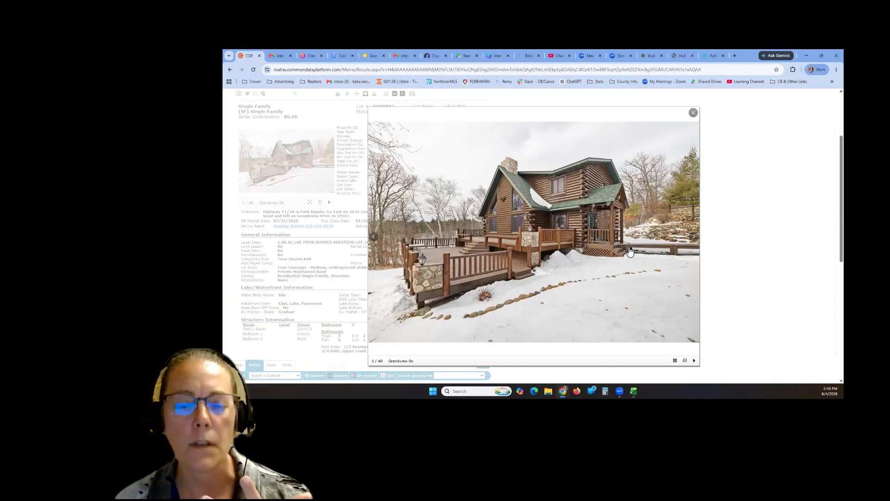
left_click(693, 113)
- Check the $612,500 close price and return to the Single Family search criteria
scroll(473, 173, "up", 2)
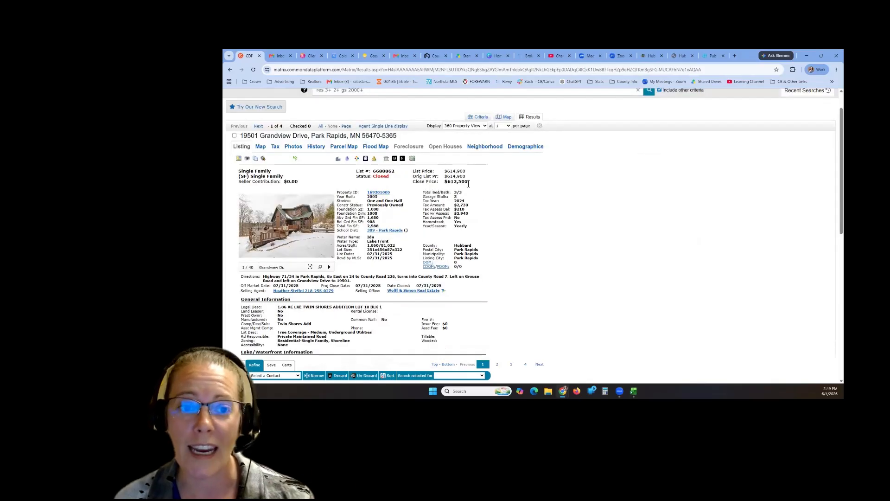
left_click_drag(469, 181, 448, 183)
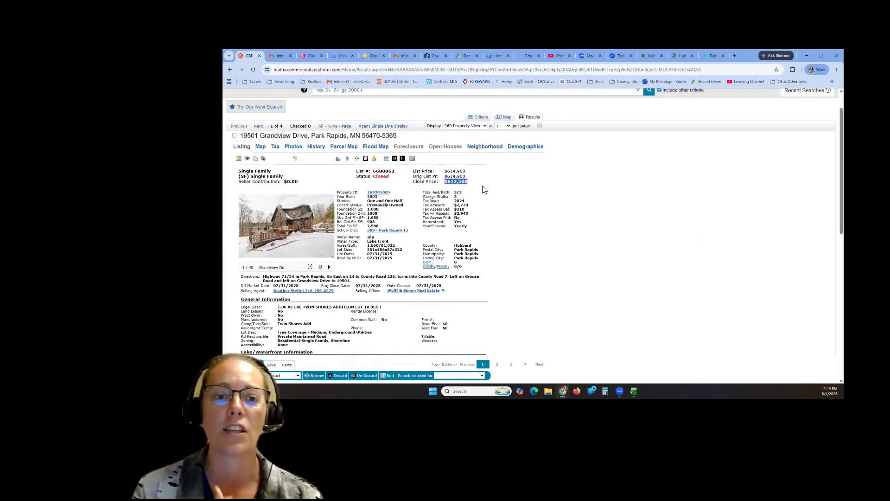
left_click(482, 189)
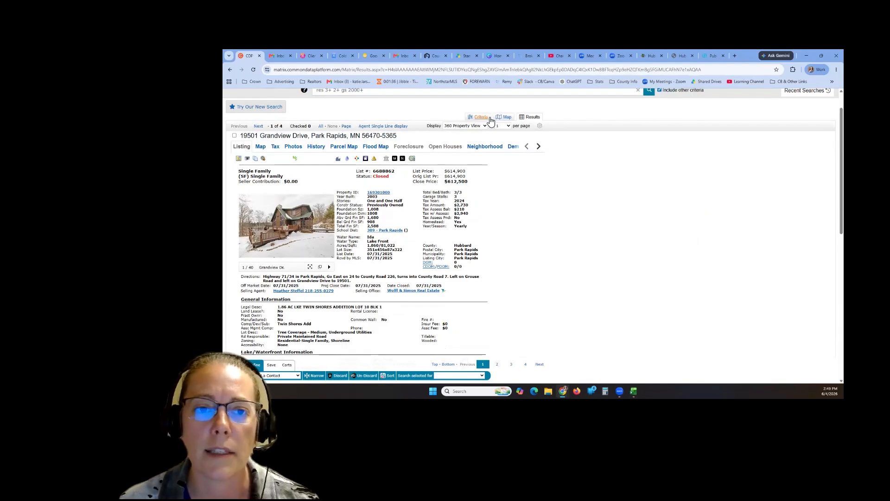
left_click(490, 120)
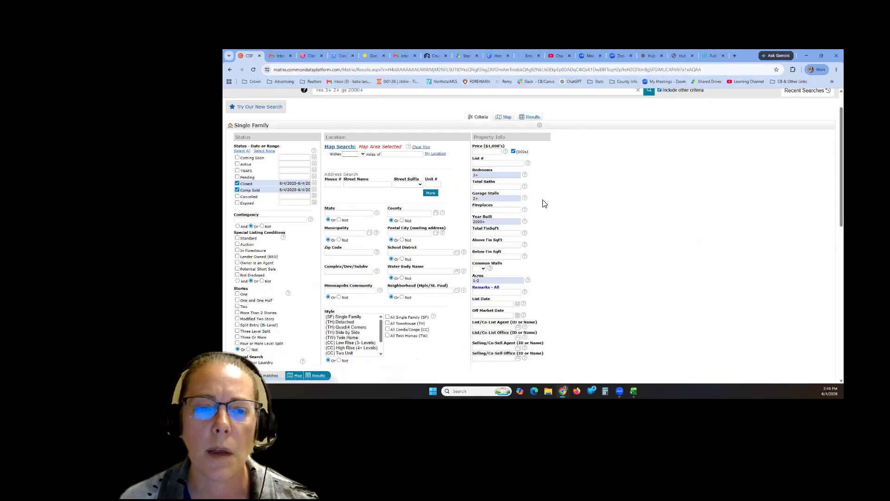
- Delete the 2000+ Year Built value and rerun the search, now returning 13 sales
scroll(545, 253, "down", 2)
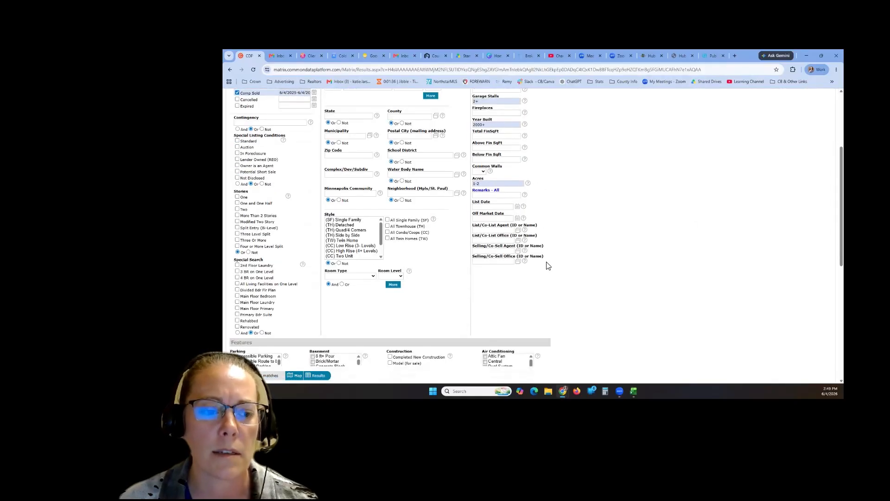
scroll(447, 301, "up", 2)
left_click(475, 189)
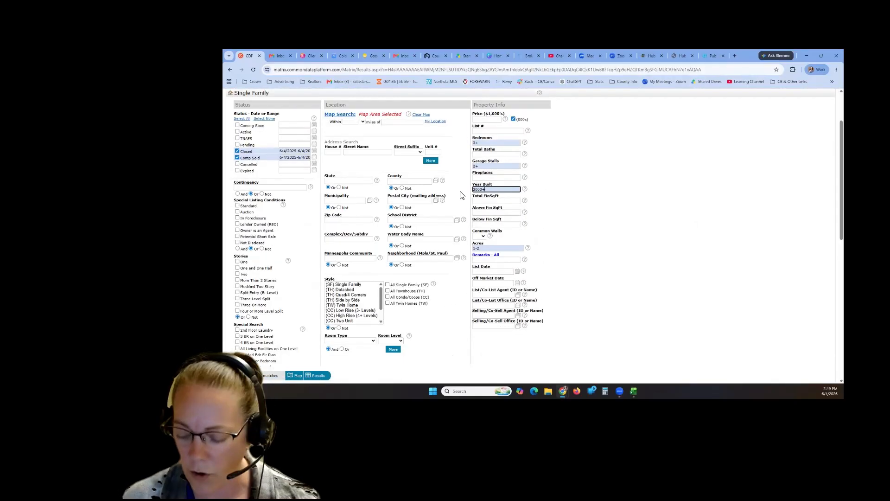
key("Delete")
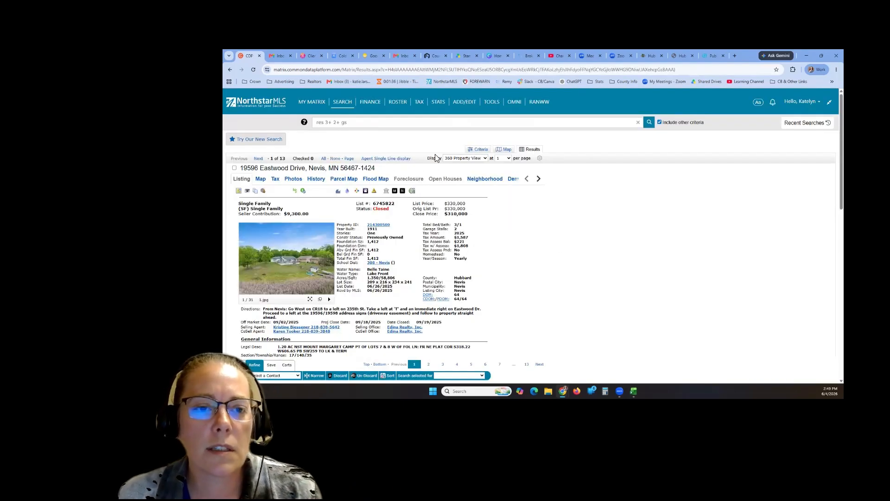
left_click(471, 158)
- Show the 13 sales in the my:Agent Single Line layout, sorted by Close Price
left_click(496, 188)
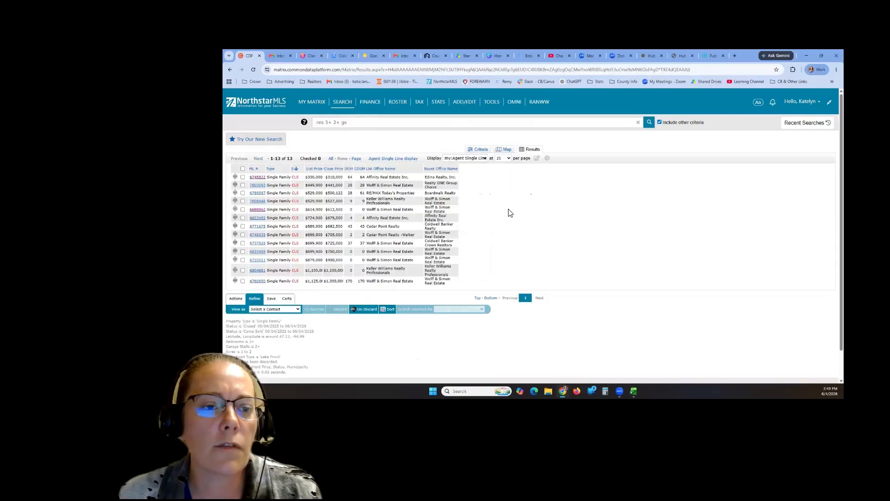
left_click(334, 170)
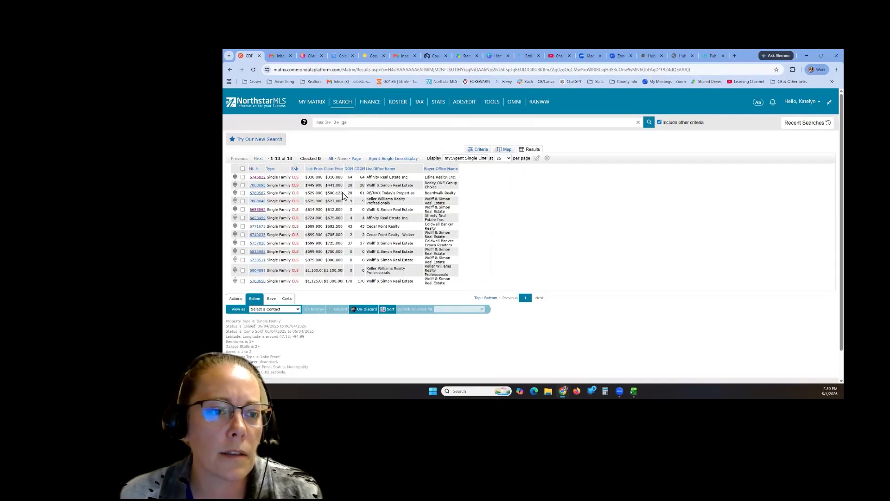
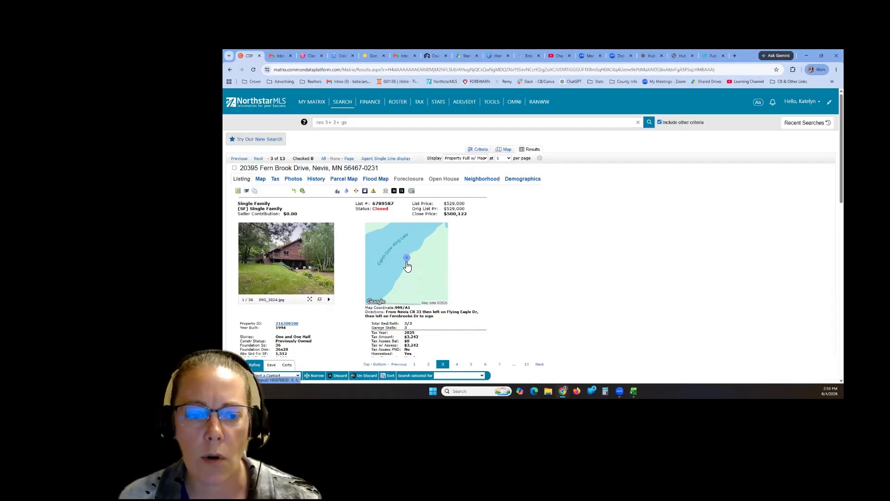
- Review the Nevis listing's 2,520 finished square feet, 277 ft lake frontage and 26-40 ft elevation
scroll(510, 267, "down", 2)
scroll(313, 229, "down", 2)
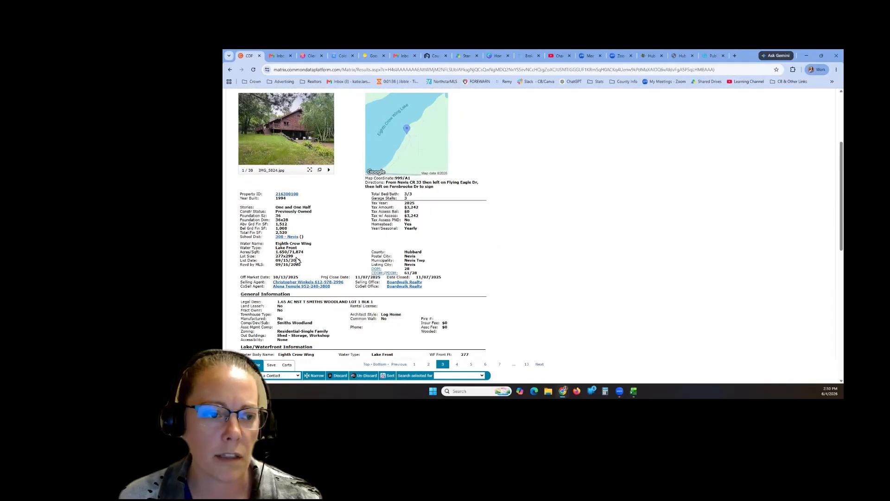
left_click(316, 261)
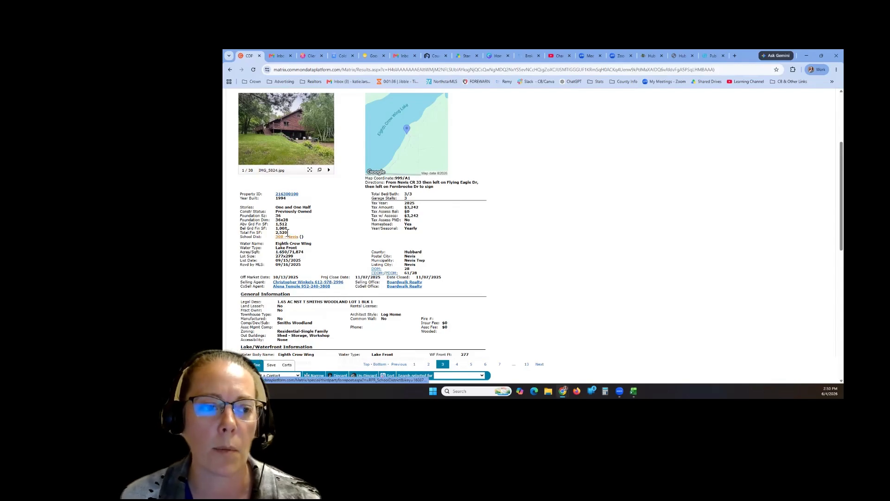
left_click_drag(275, 233, 287, 234)
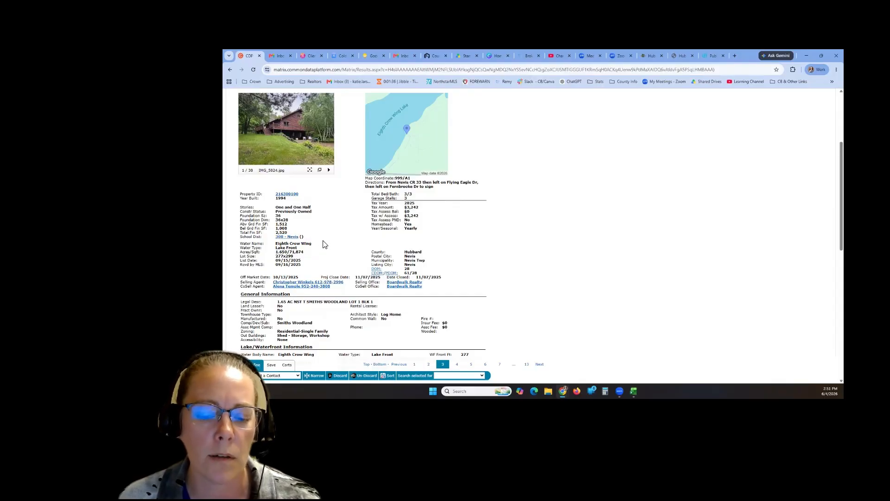
scroll(338, 244, "down", 3)
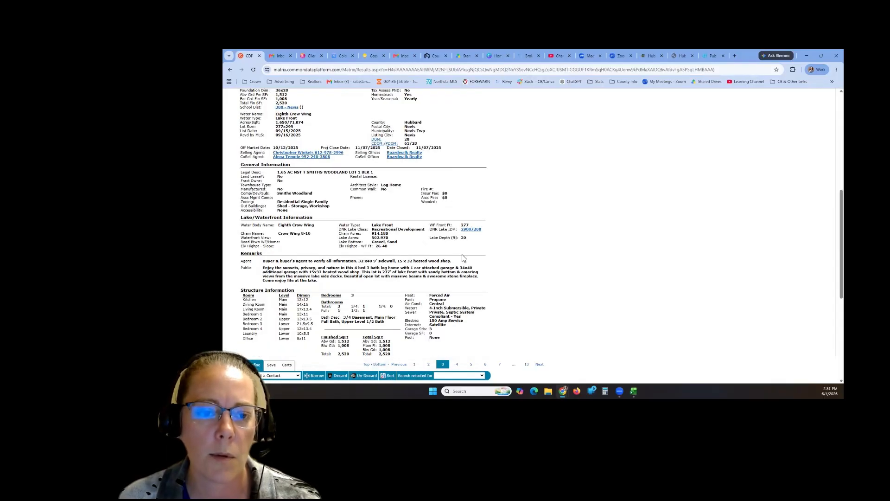
double_click(462, 225)
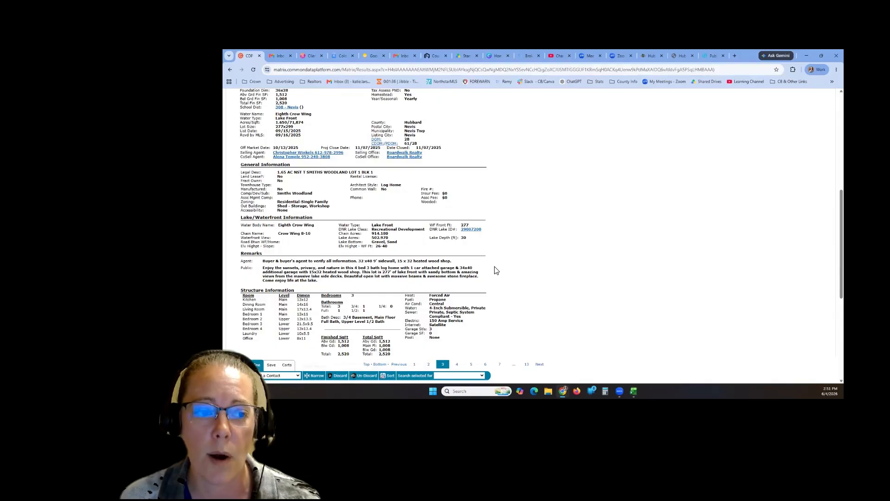
scroll(503, 278, "up", 1)
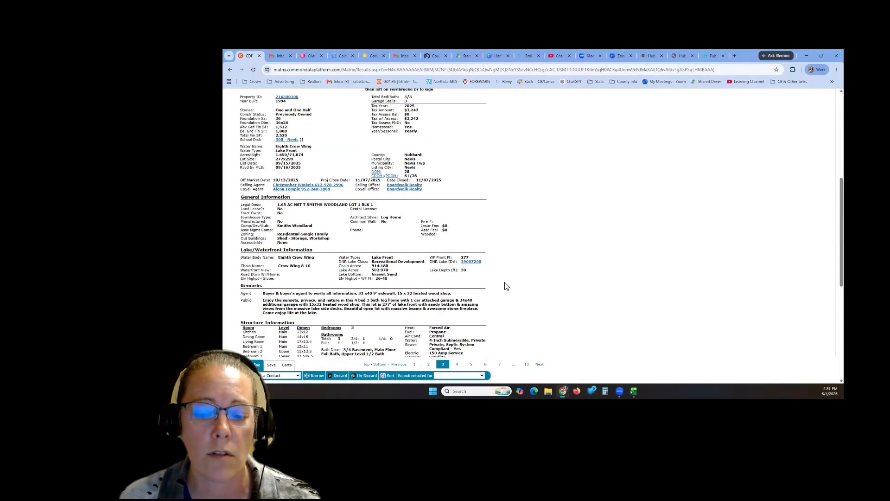
left_click_drag(388, 278, 347, 281)
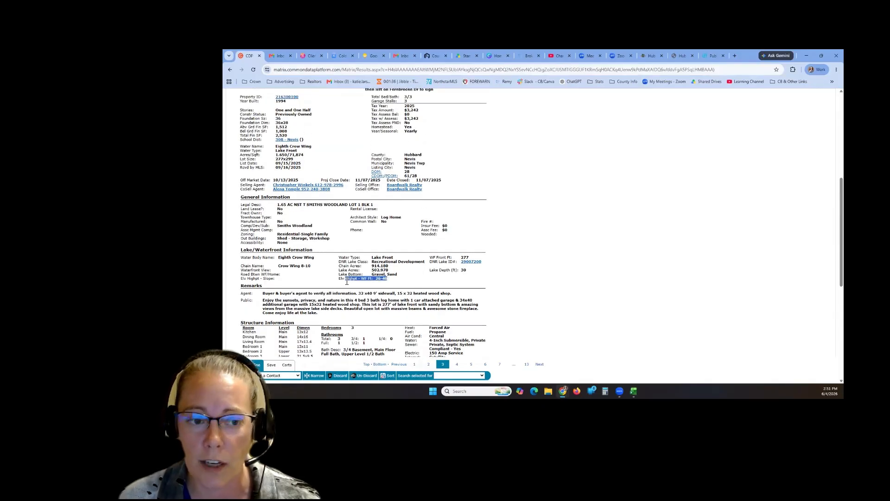
left_click(390, 290)
- Check the 3/3 bed and bath count and enlarge the listing's main photo
scroll(449, 256, "up", 1)
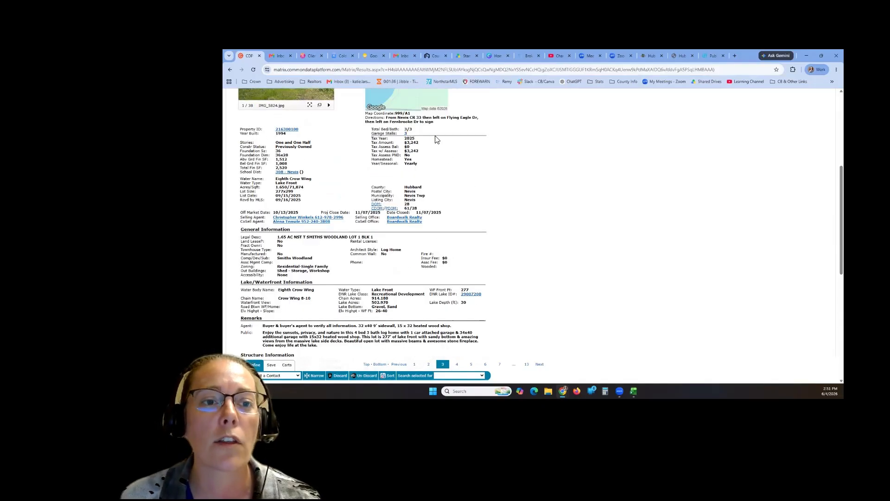
left_click_drag(414, 130, 403, 130)
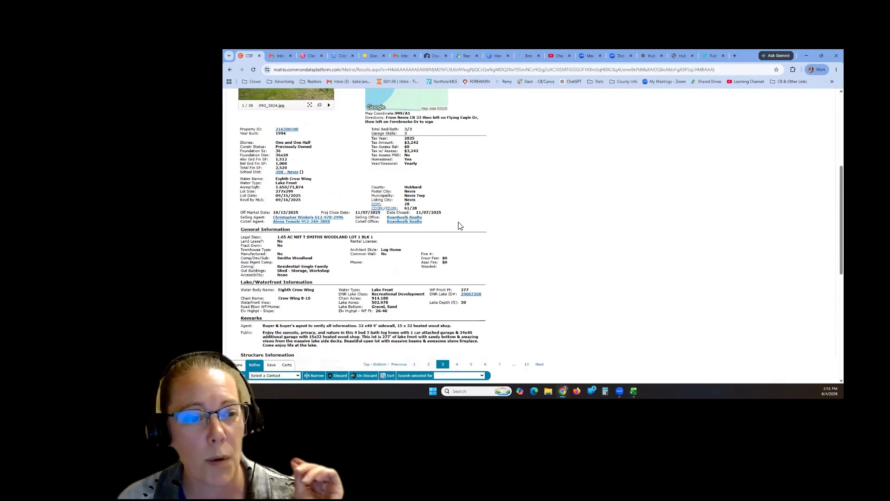
scroll(459, 224, "up", 2)
left_click(309, 176)
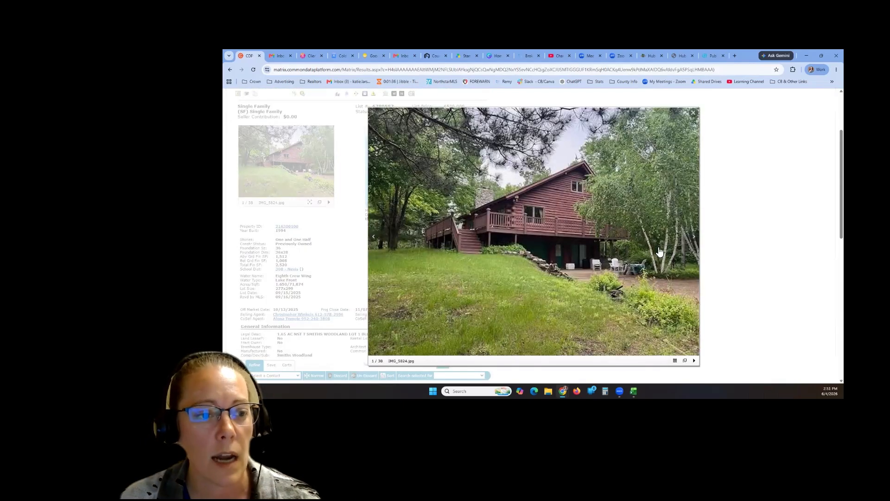
- Page through the first few lake-view photos, close the viewer and note the 1994 year built
left_click(694, 237)
left_click(694, 239)
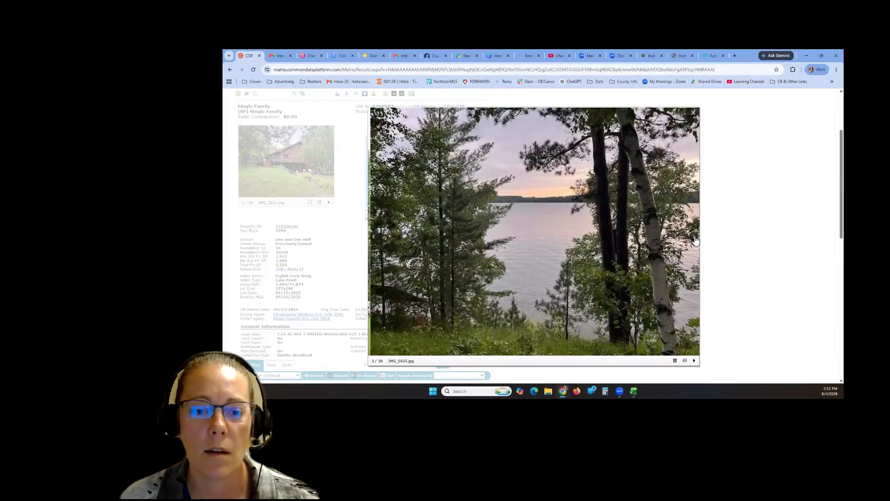
left_click(694, 238)
left_click(694, 113)
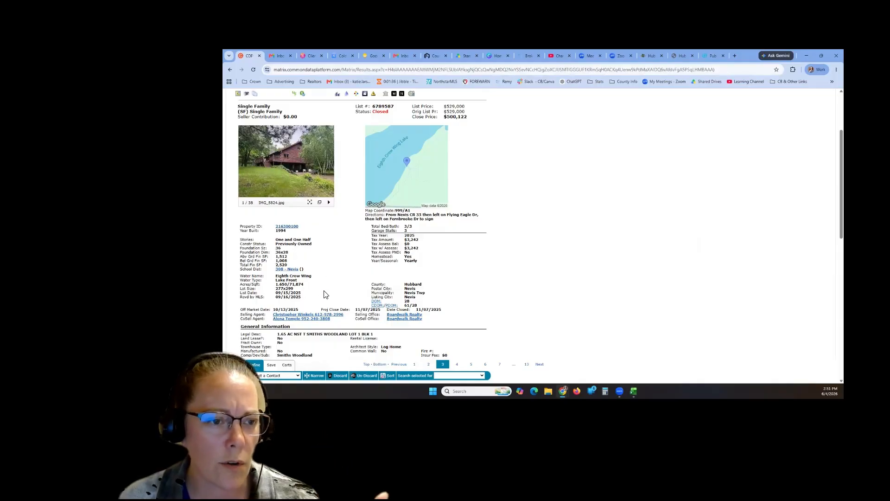
double_click(277, 231)
left_click(324, 235)
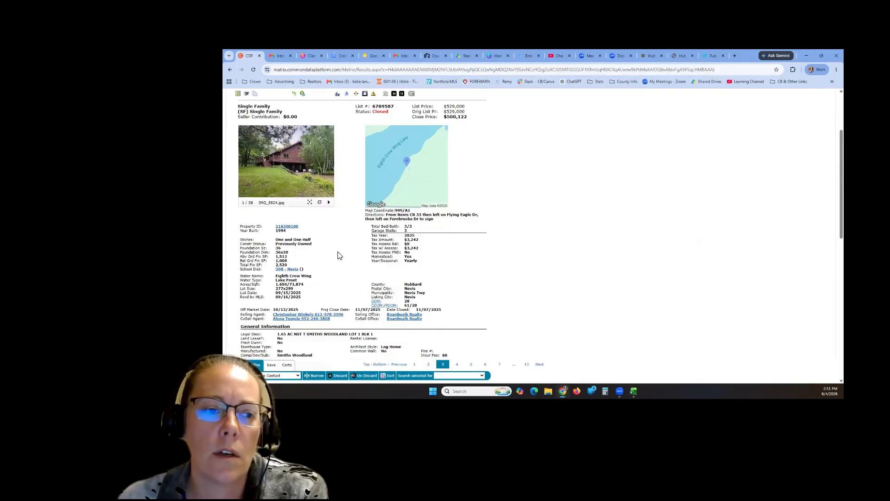
scroll(339, 255, "up", 1)
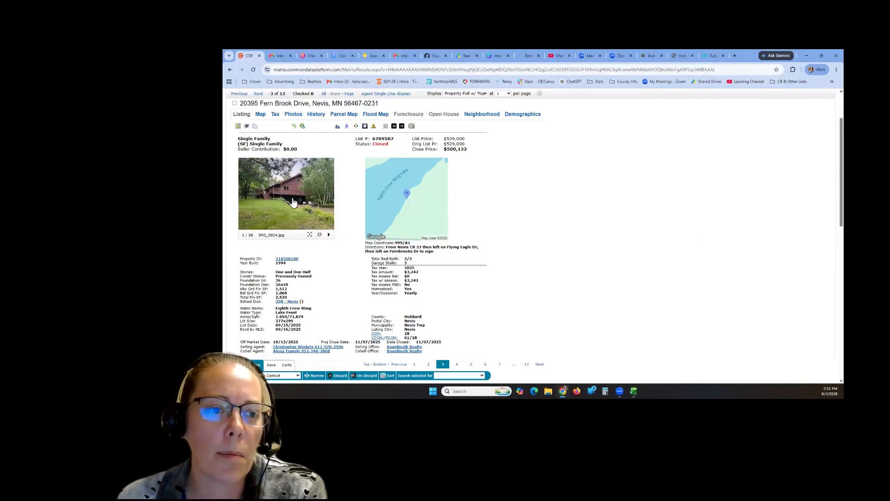
- Reopen the photos and page through the exterior, garage, lake stairs, dock and sunset shots
left_click(293, 203)
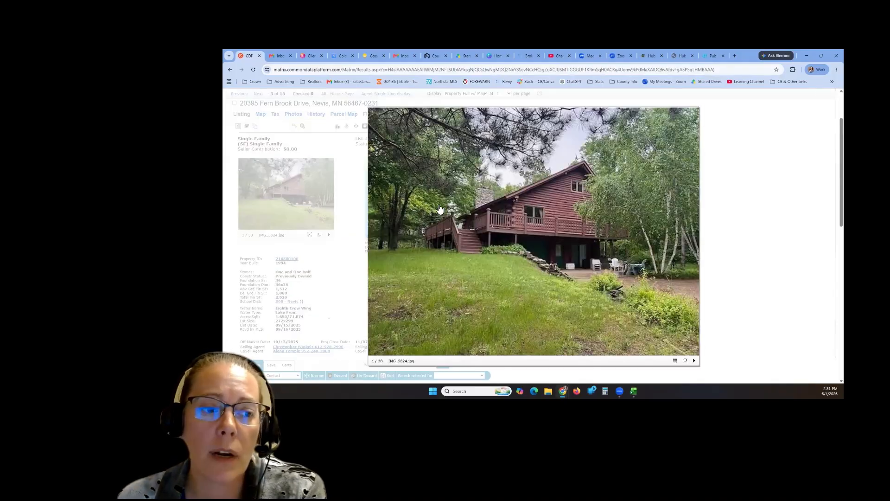
left_click(696, 239)
left_click(696, 239)
left_click(695, 239)
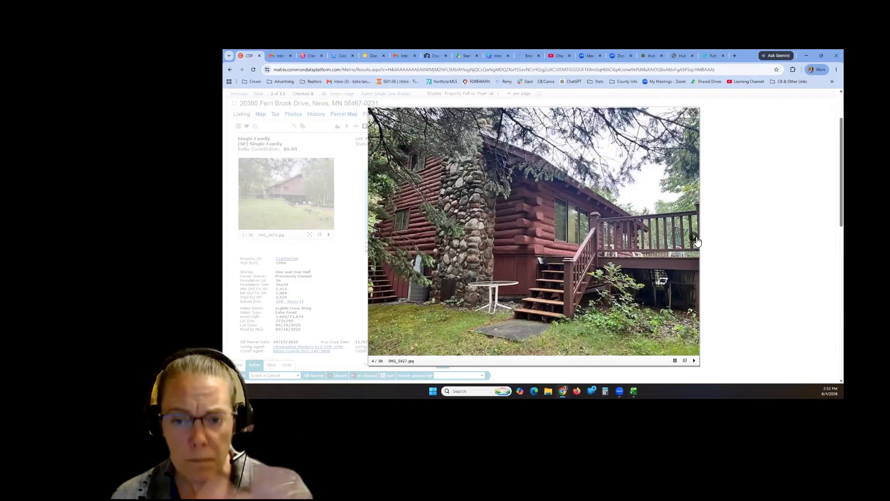
left_click(695, 238)
left_click(695, 239)
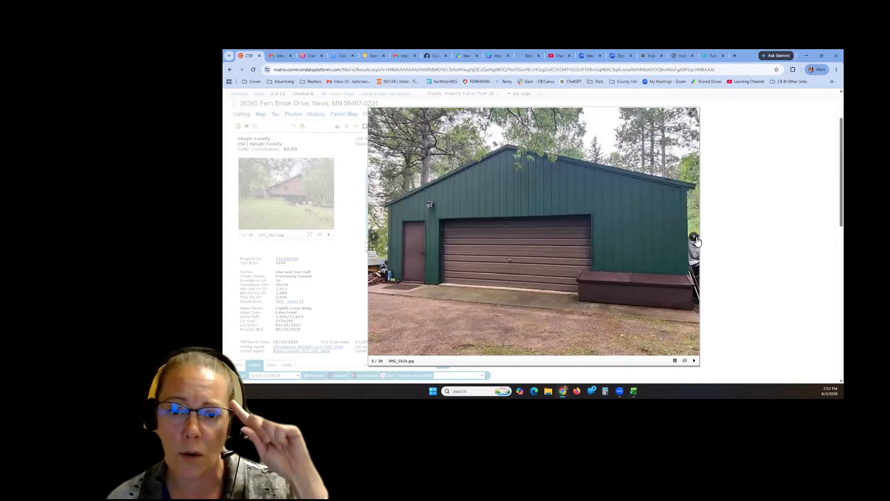
left_click(695, 239)
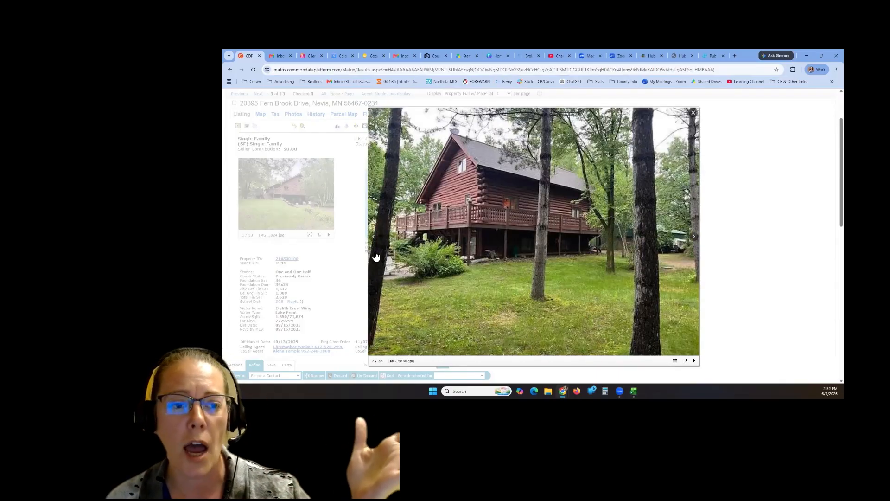
left_click(695, 238)
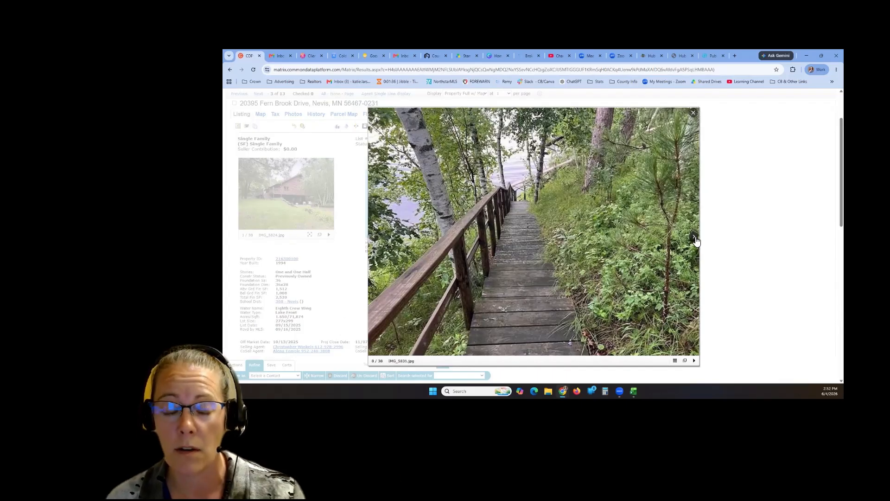
left_click(694, 238)
left_click(694, 237)
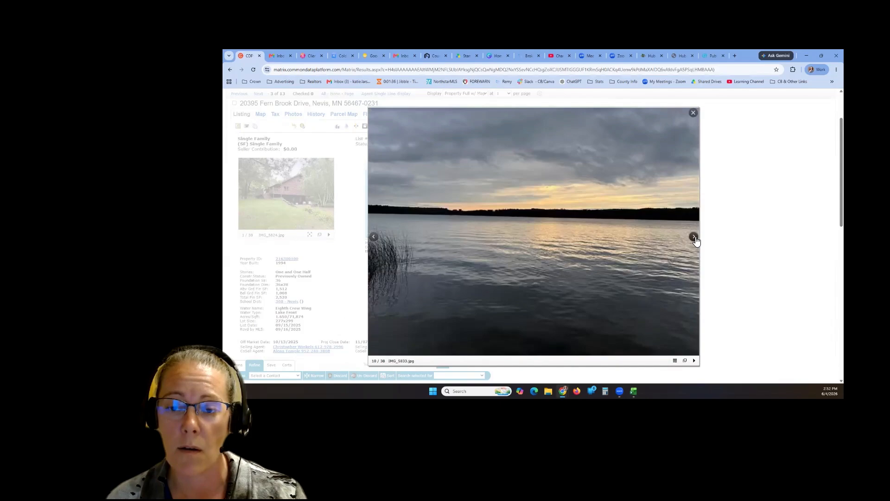
left_click(374, 237)
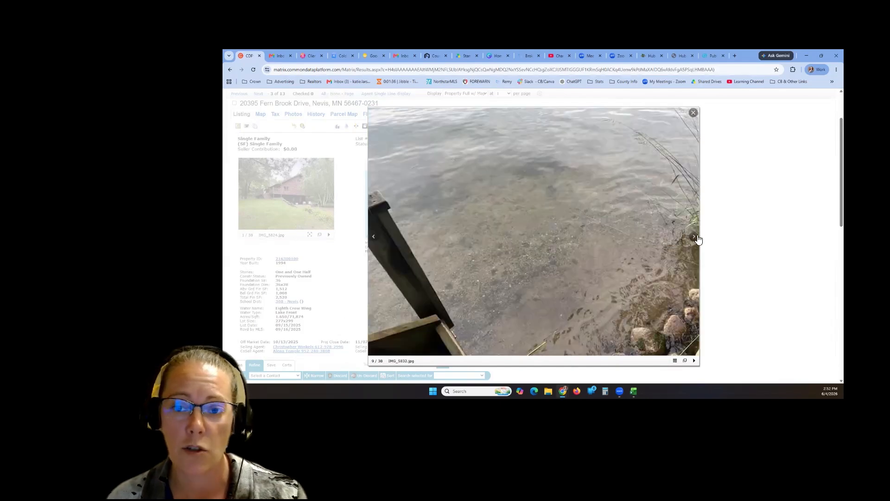
left_click(695, 239)
- Continue through the deck, living room, kitchen and dining room photos, then close the viewer
left_click(694, 237)
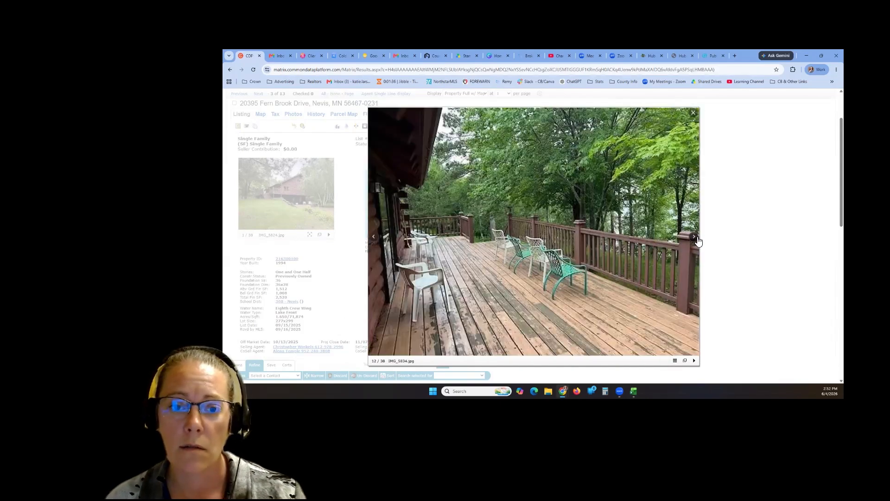
left_click(695, 237)
left_click(694, 237)
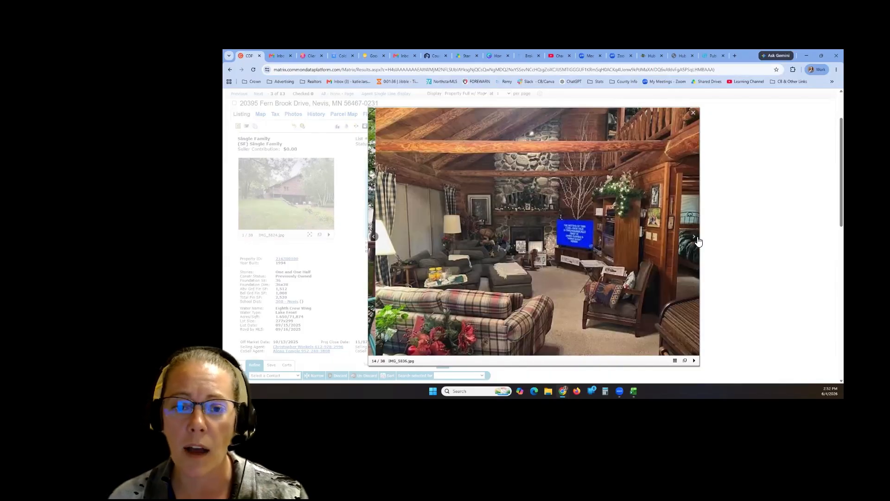
left_click(695, 239)
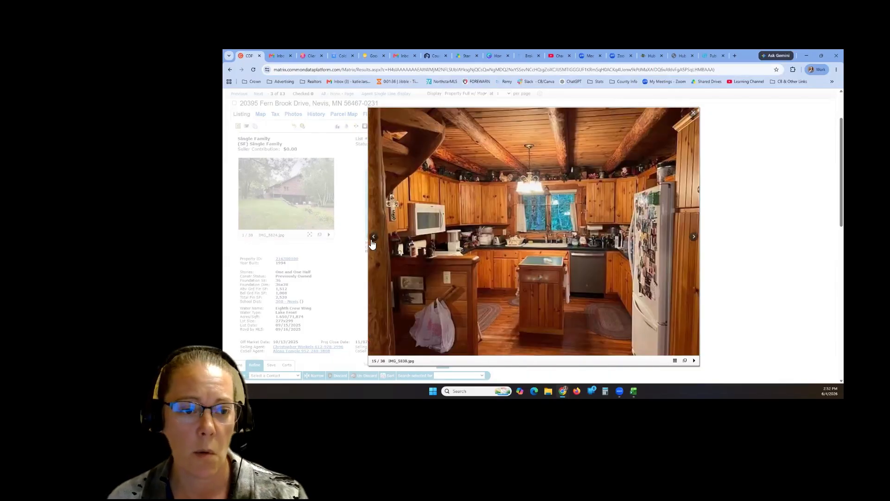
left_click(373, 240)
left_click(694, 239)
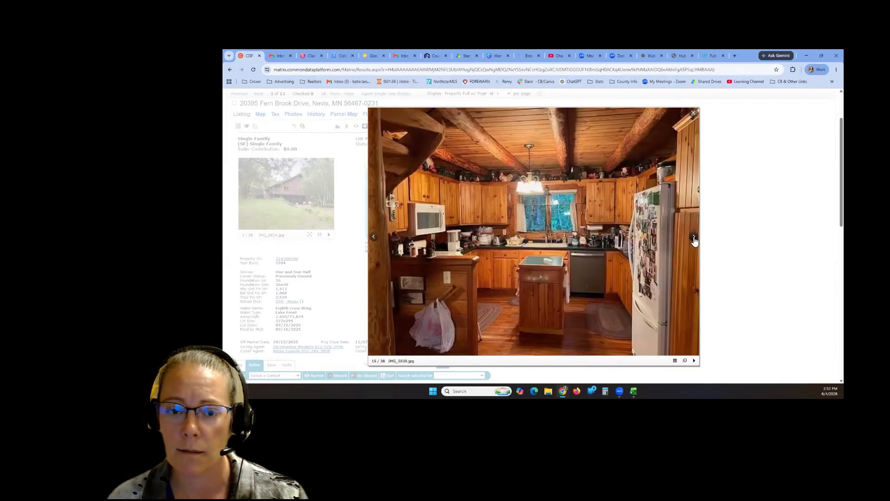
left_click(694, 240)
left_click(694, 239)
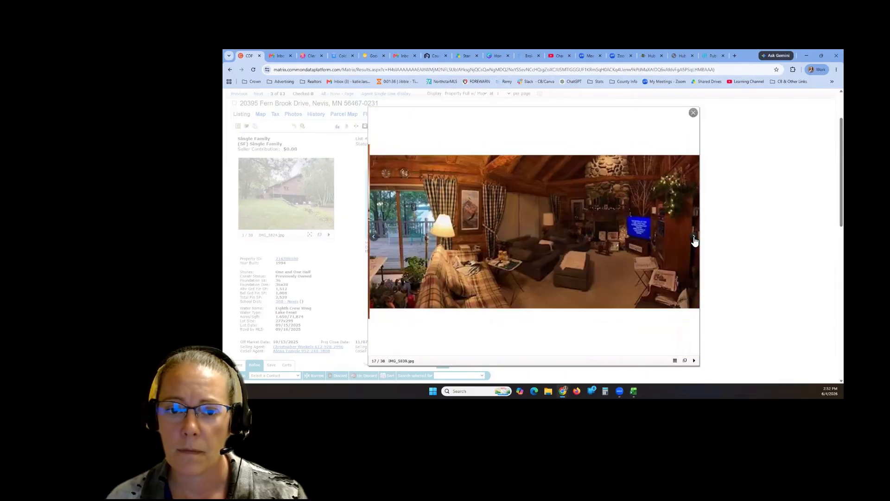
left_click(695, 240)
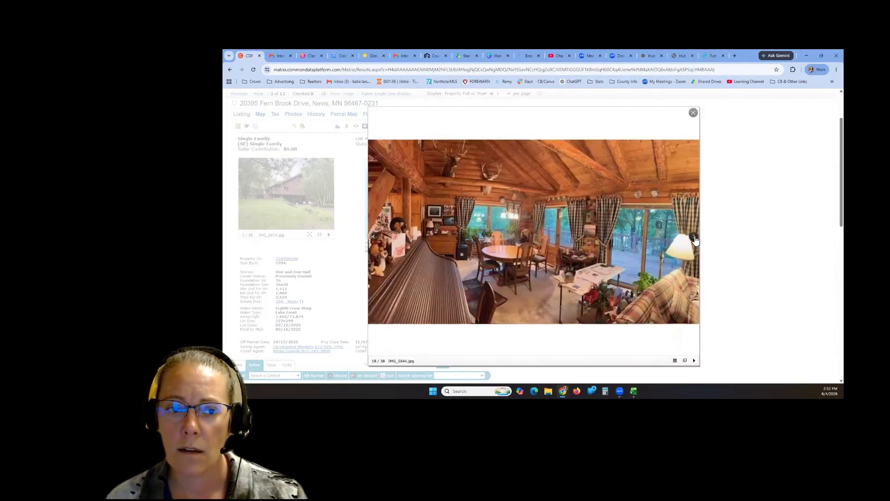
left_click(695, 239)
left_click(692, 113)
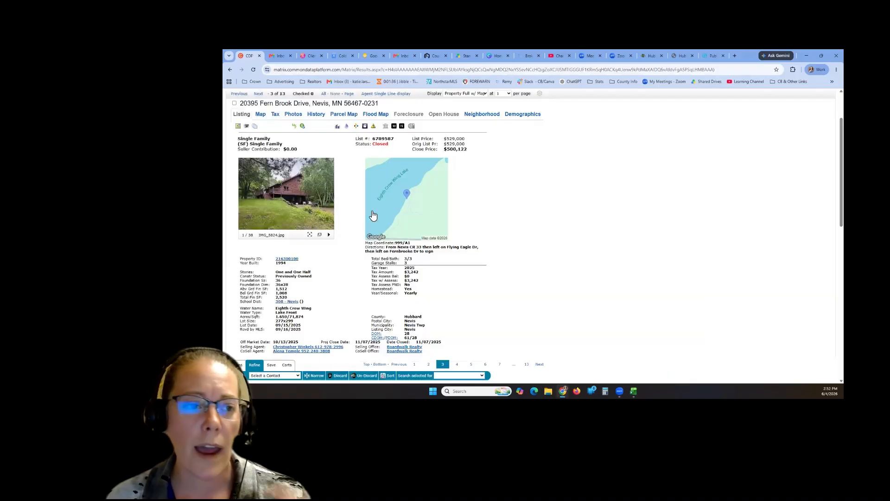
scroll(303, 173, "up", 2)
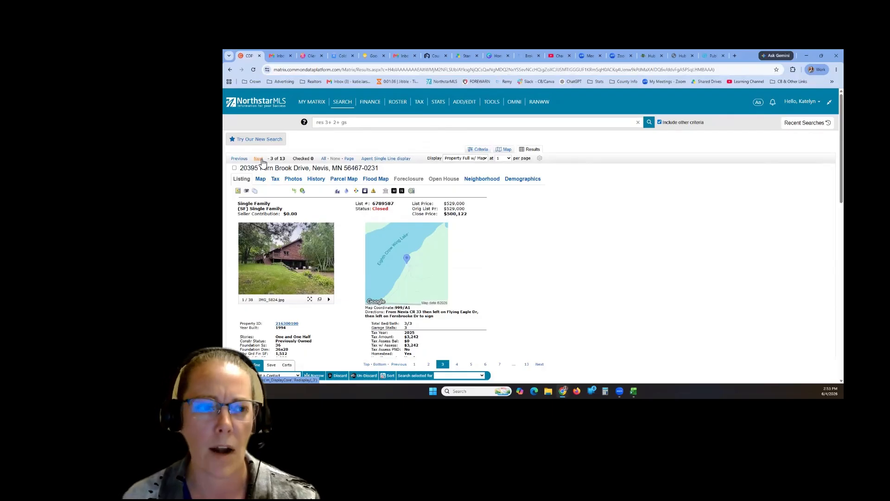
- Open record 4 of 13 and note its 1993 year built, garage stalls and 3/2 bed/bath
left_click(258, 158)
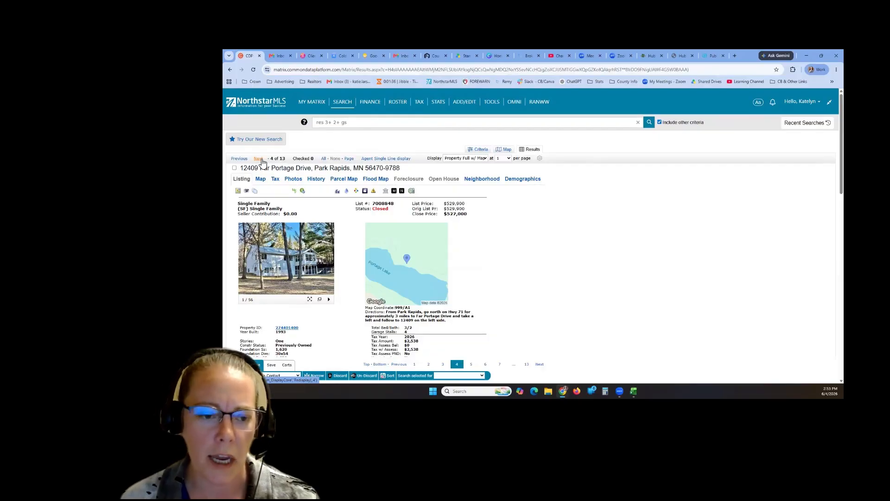
scroll(291, 191, "down", 3)
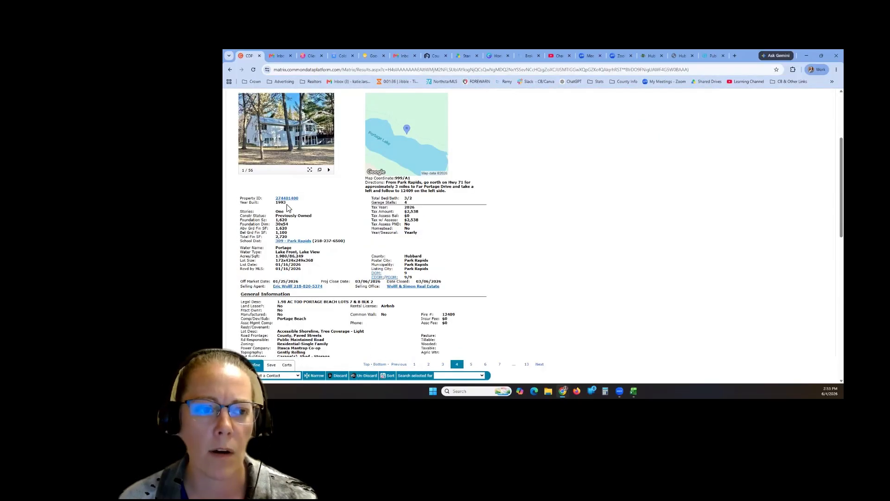
left_click_drag(276, 202, 291, 209)
left_click(292, 209)
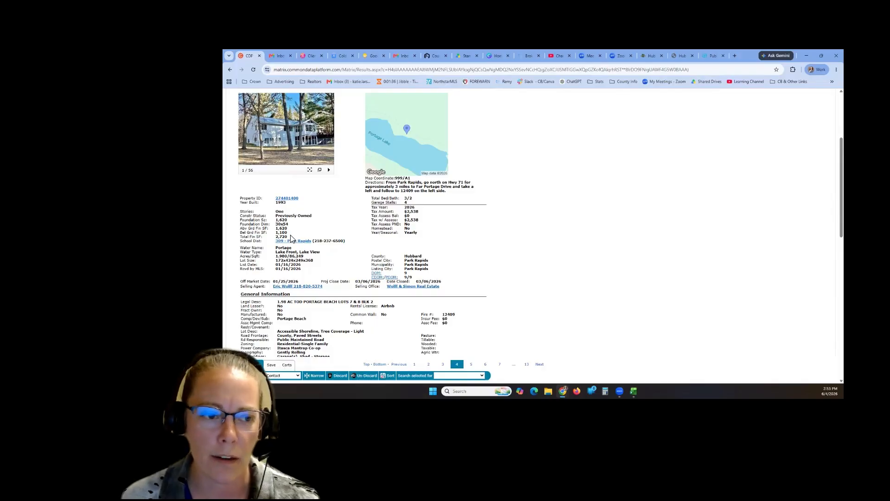
left_click(313, 236)
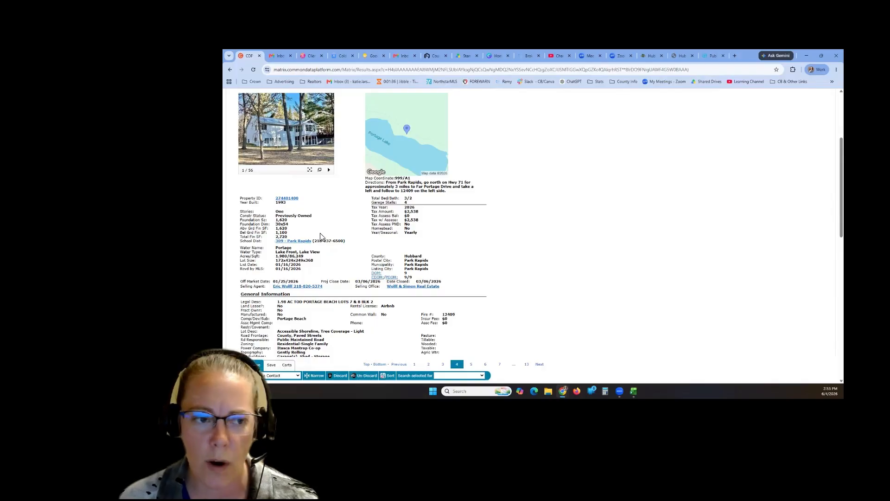
left_click_drag(410, 205, 403, 198)
left_click(414, 202)
left_click(414, 203)
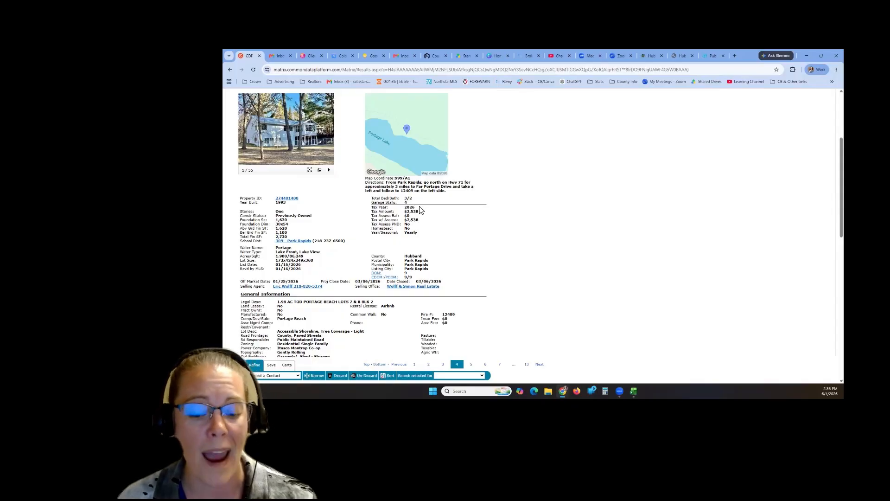
- Check the Far Portage home's 235 ft water frontage and 0-4 ft elevation above water
scroll(427, 253, "down", 3)
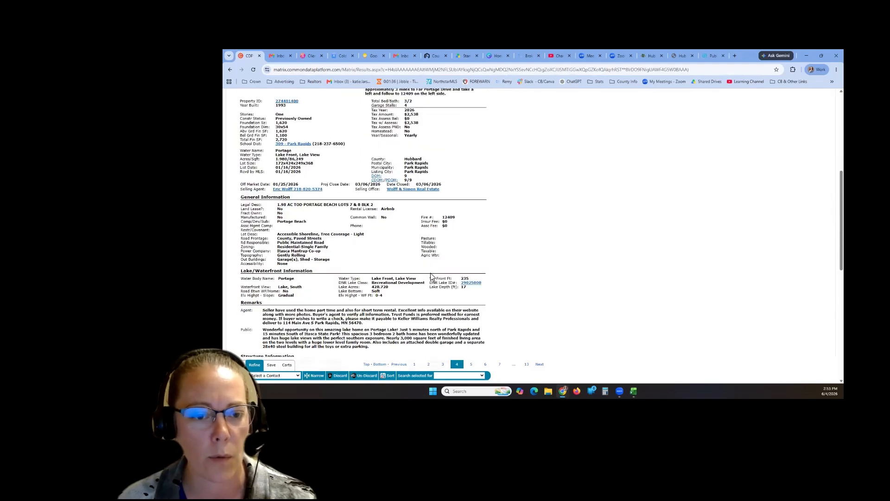
left_click_drag(471, 278, 429, 279)
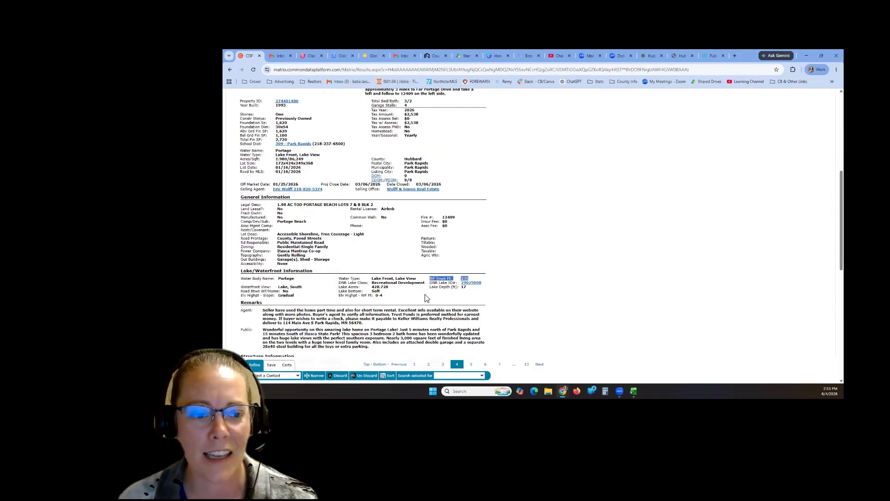
left_click(425, 296)
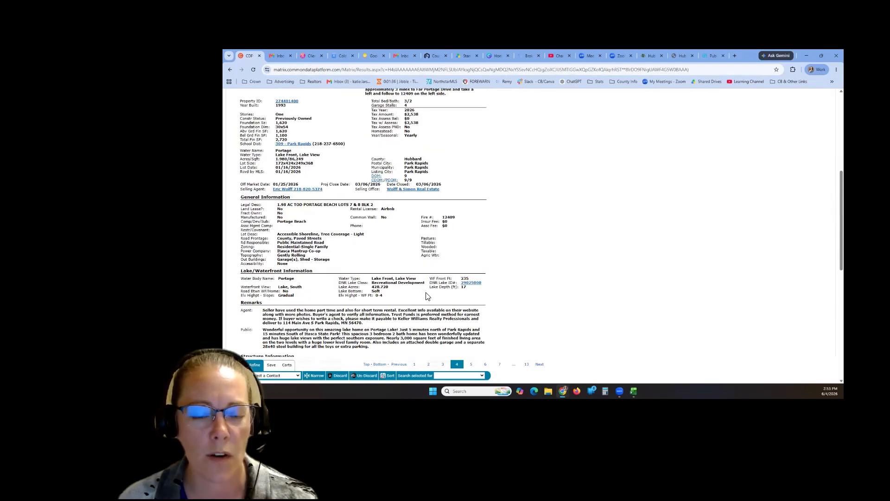
left_click_drag(339, 296, 377, 297)
left_click(388, 302)
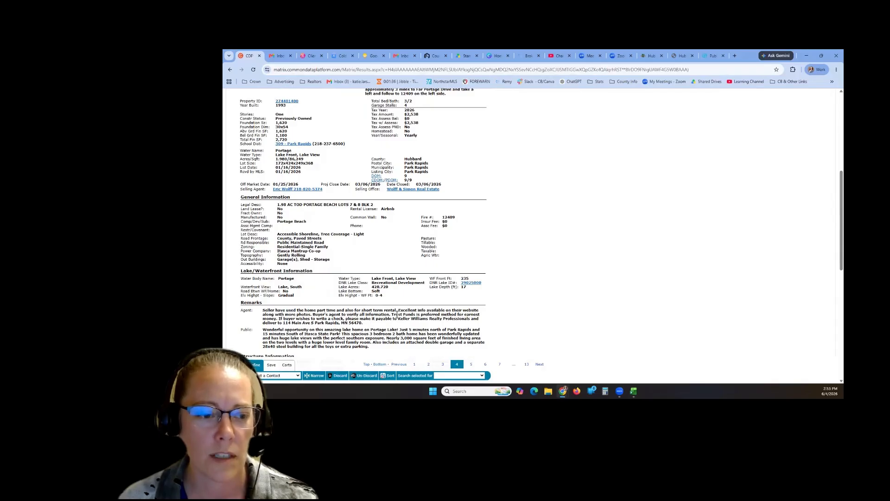
- Step to record 5 and back, then view all 13 results on the map before leaving it
scroll(398, 322, "up", 4)
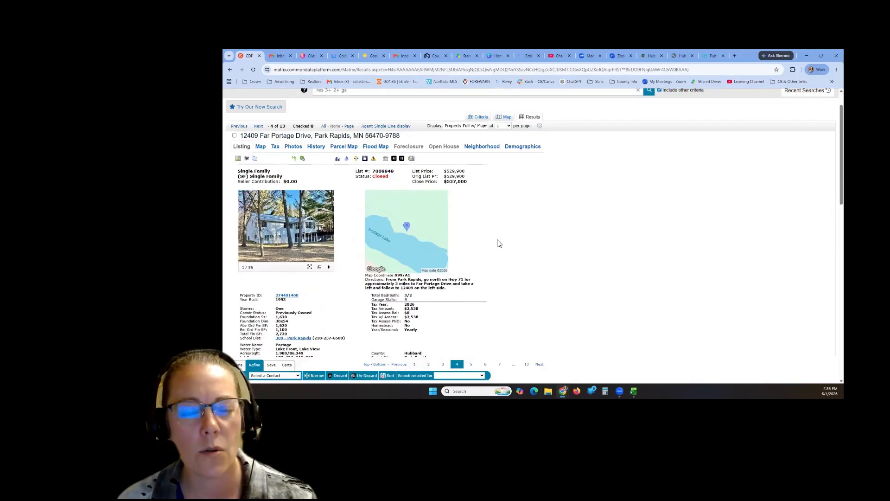
left_click(258, 125)
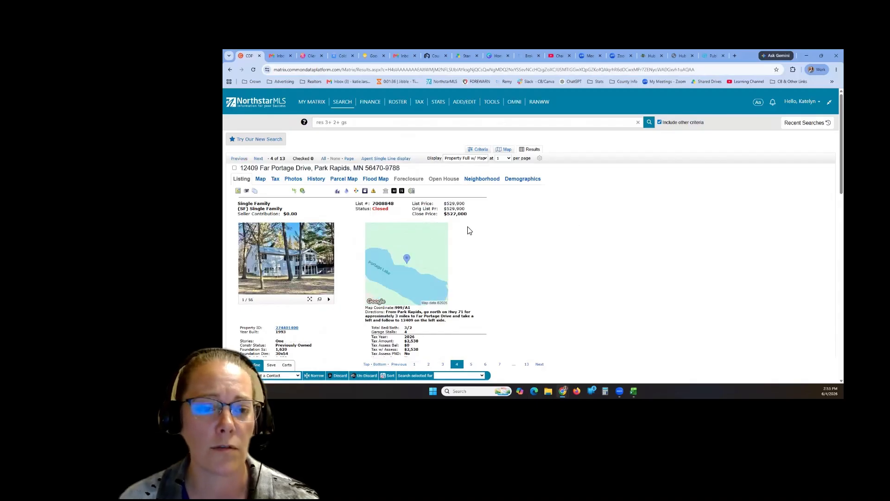
left_click(239, 158)
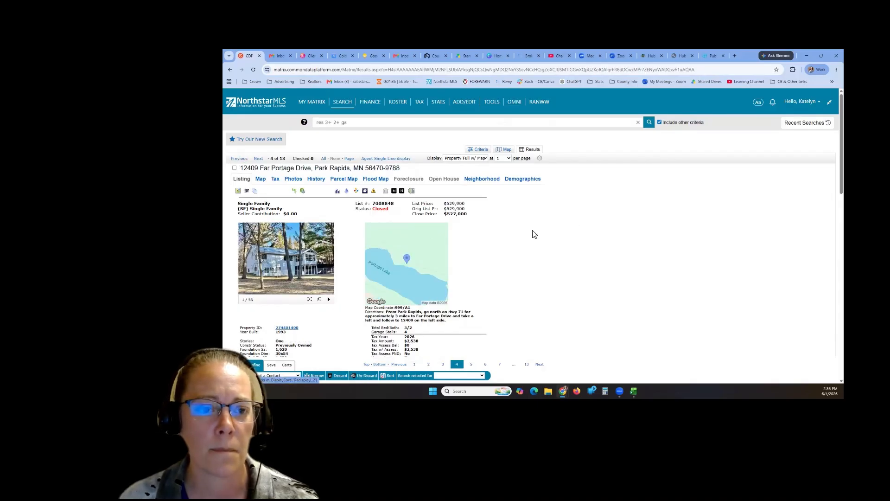
left_click(505, 150)
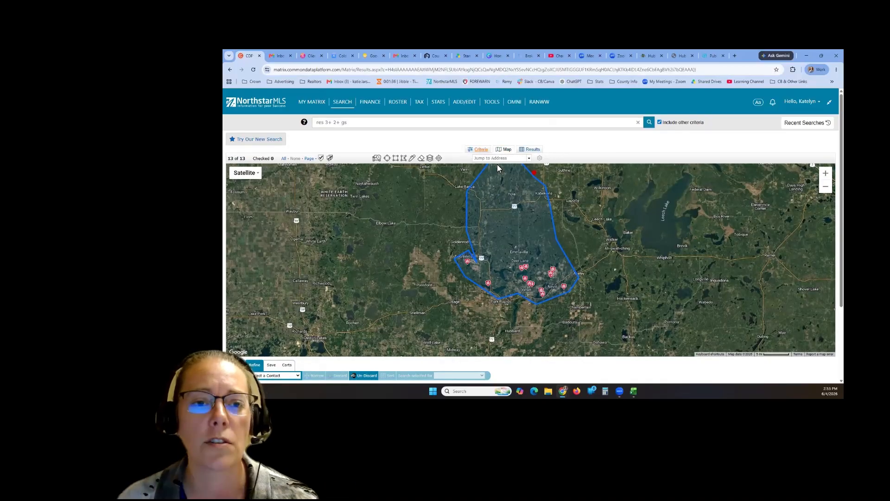
left_click(479, 150)
- Go back from the map to the detailed results to reach listing 2 of 13
left_click(530, 149)
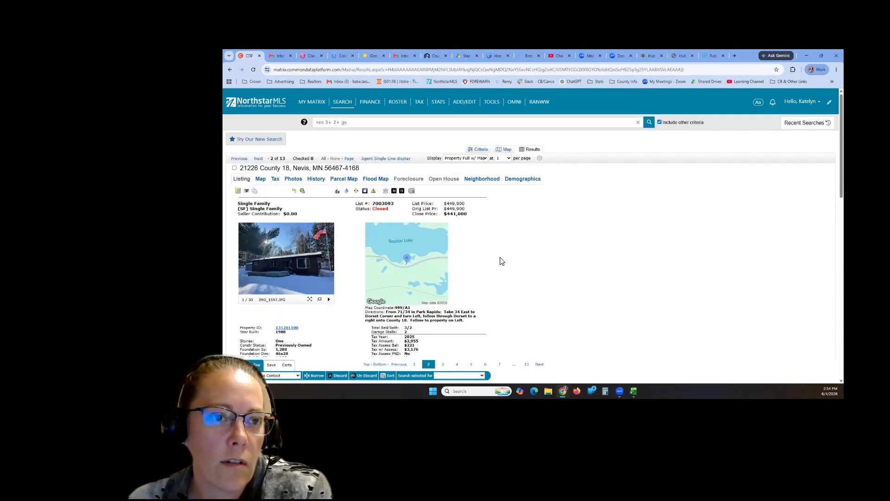
- Check the County 18, Fern Brook, Far Portage and Grandview listings as comparables, then show Actions
left_click(259, 159)
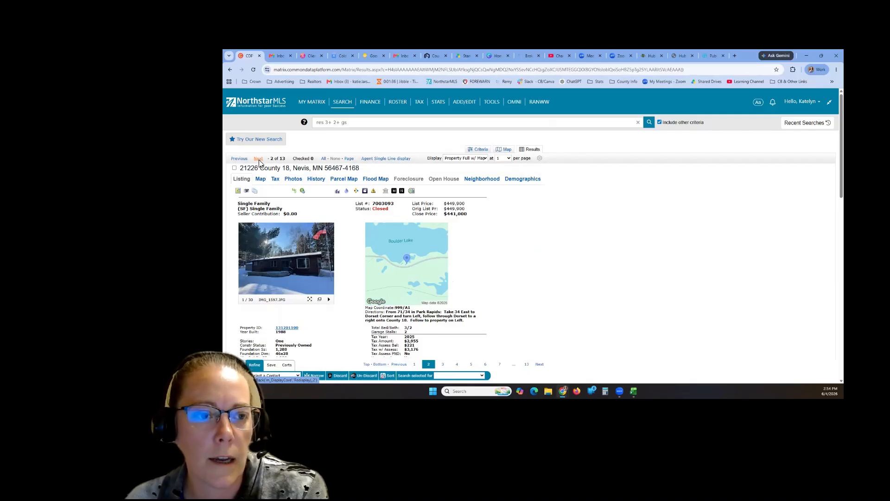
left_click(235, 168)
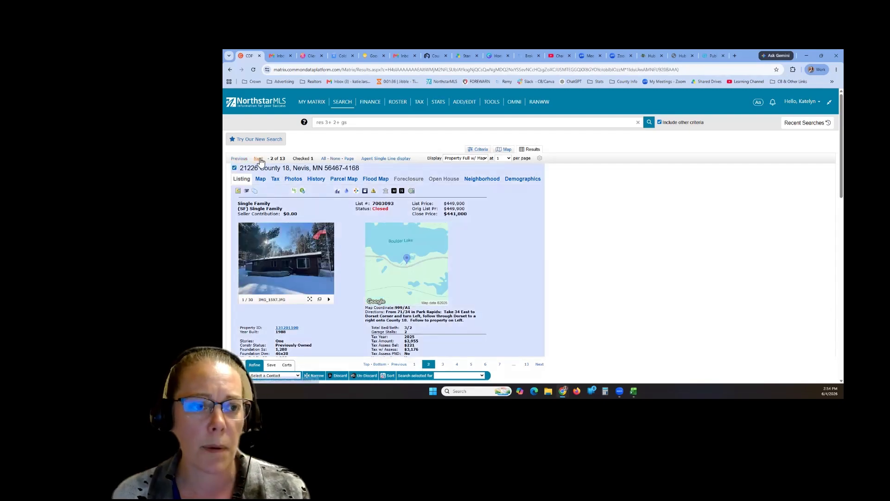
left_click(259, 160)
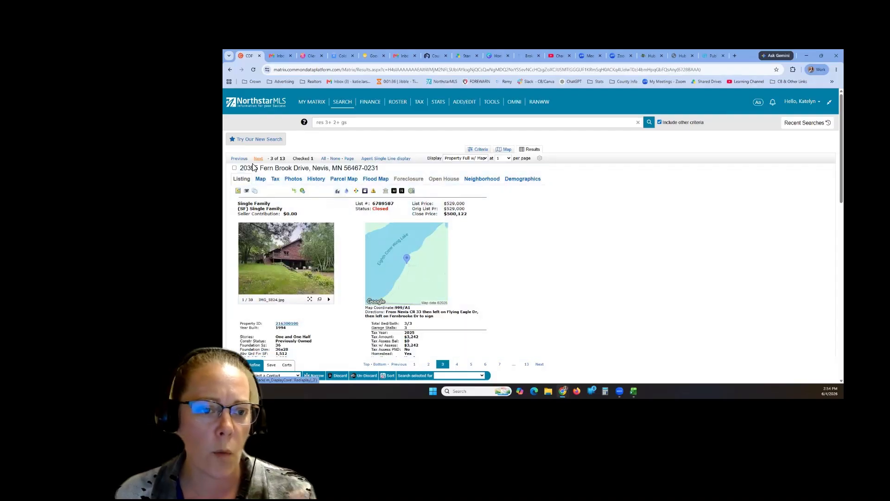
left_click(235, 168)
left_click(258, 158)
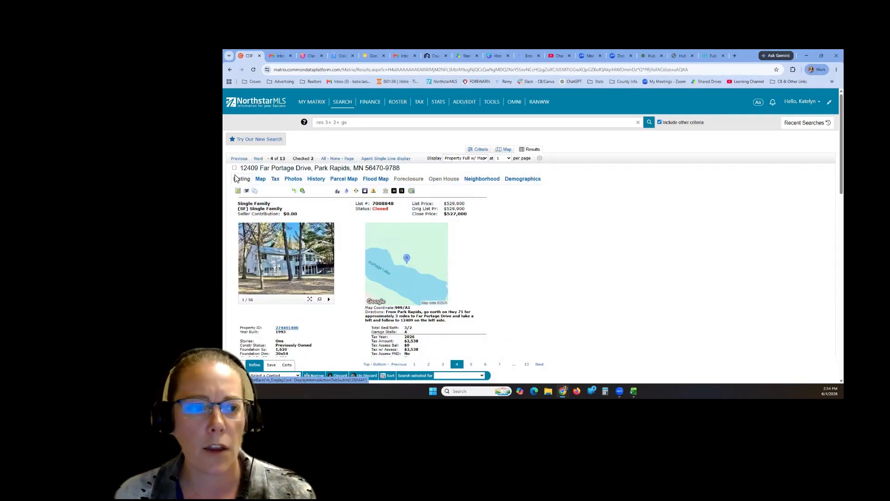
left_click(234, 168)
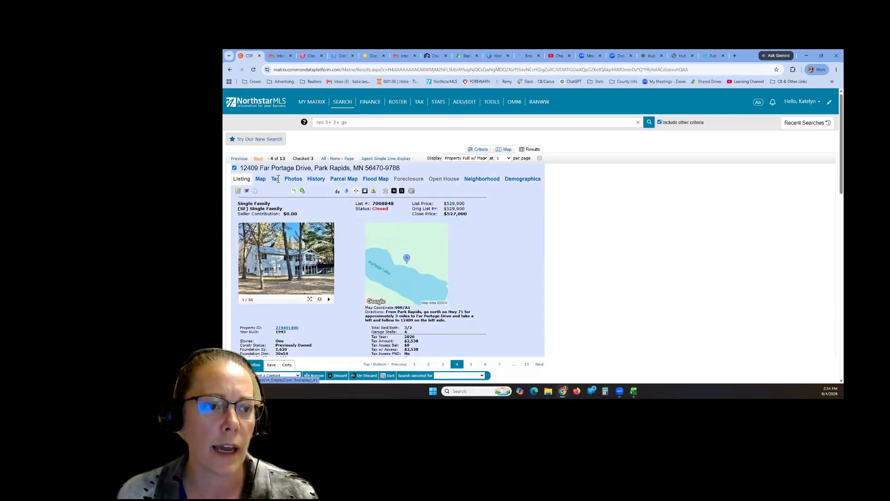
left_click(258, 158)
left_click(234, 169)
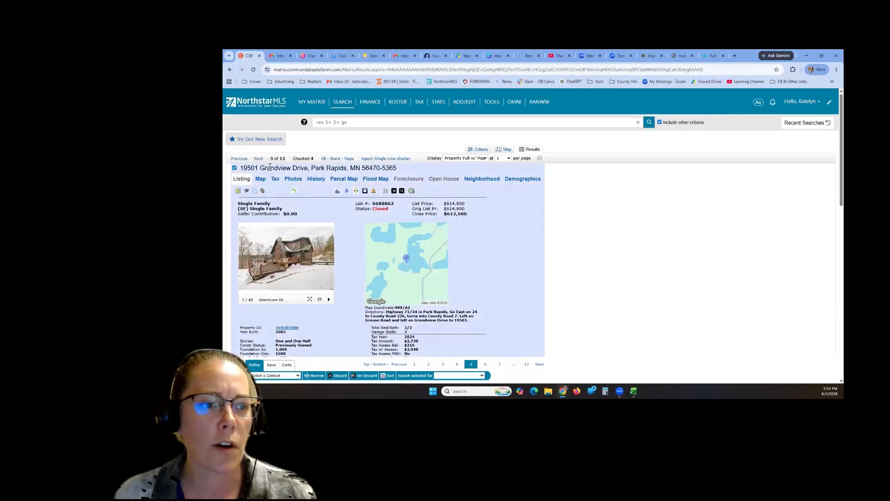
left_click(258, 159)
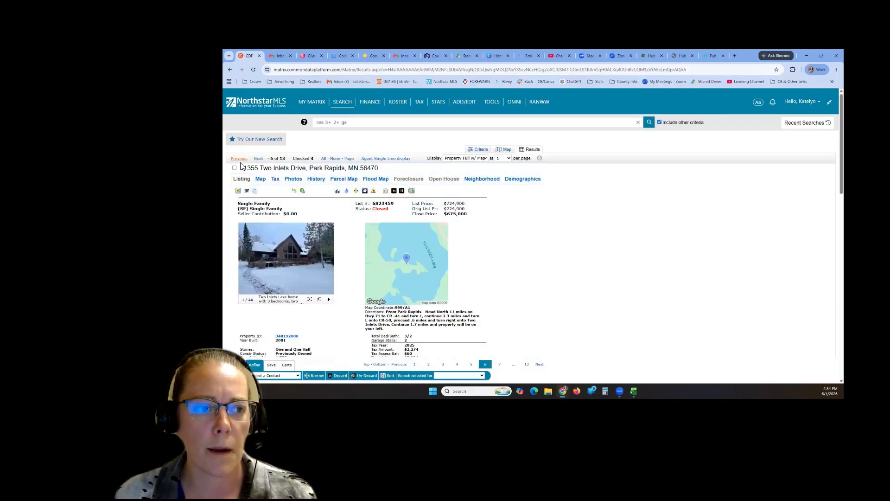
left_click(239, 159)
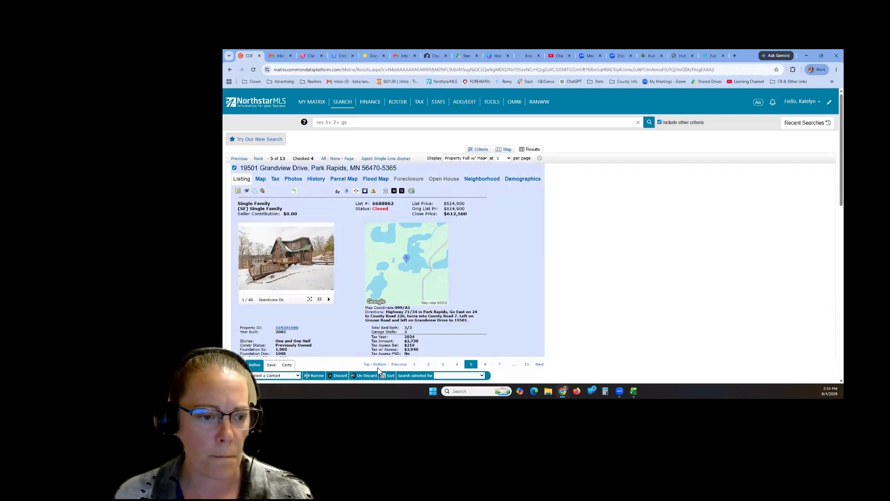
left_click(236, 364)
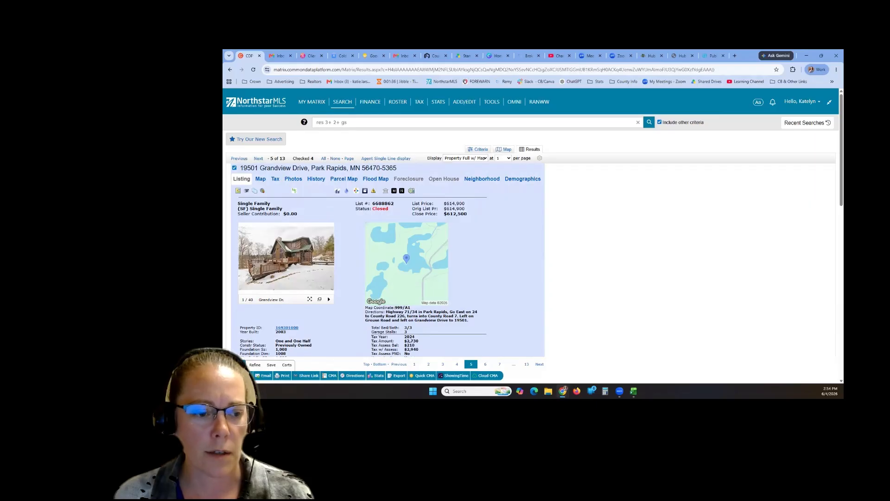
- Start a CMA from the four checked comparables, pick the client contact, and advance to Pages
left_click(336, 379)
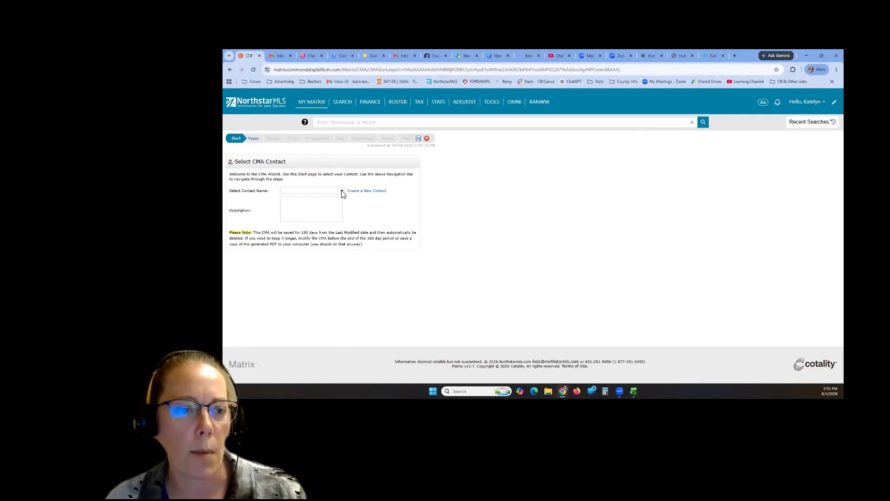
left_click(339, 192)
left_click(330, 207)
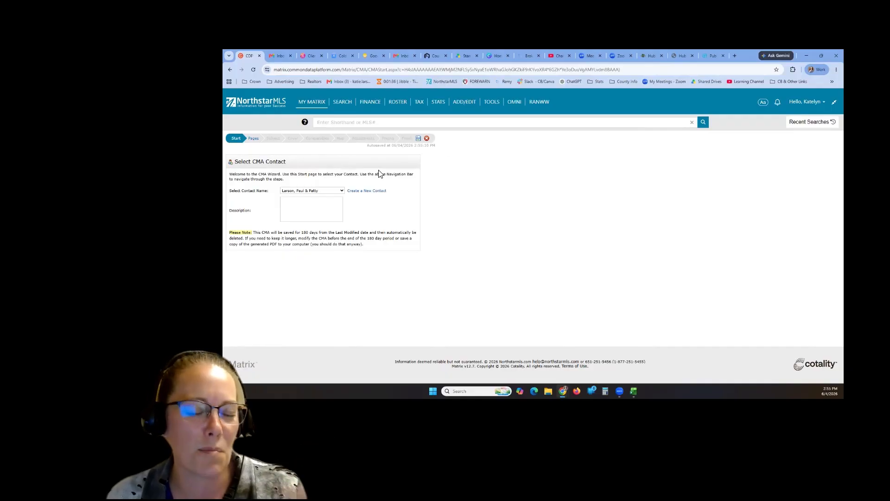
left_click(252, 140)
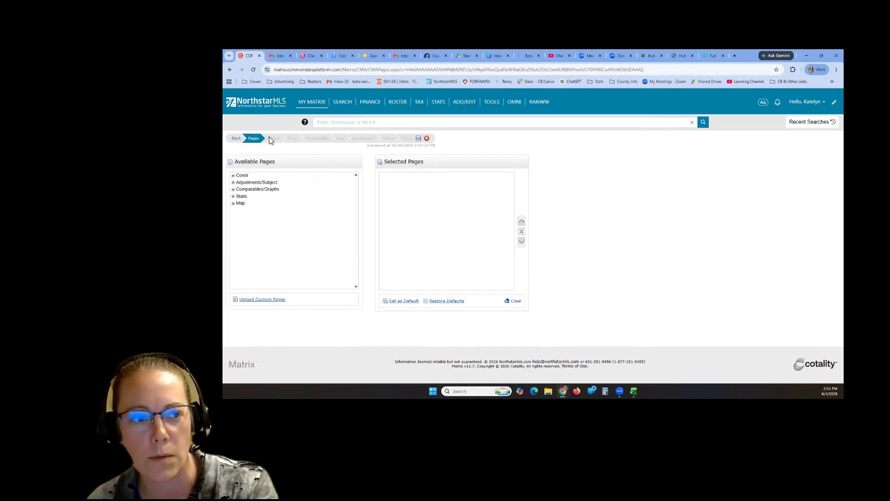
- Add the Cover Sheet with Photo, Summary List and Price Adjustments pages to the CMA
left_click(237, 176)
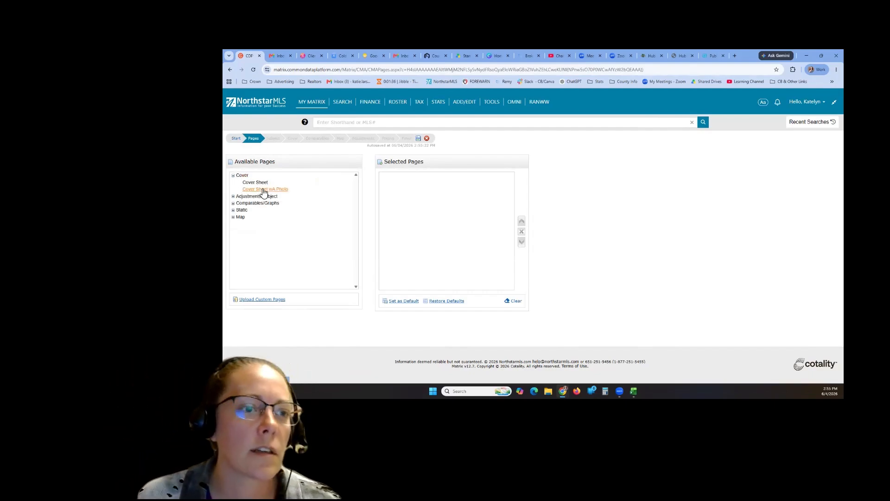
left_click(264, 189)
left_click(233, 197)
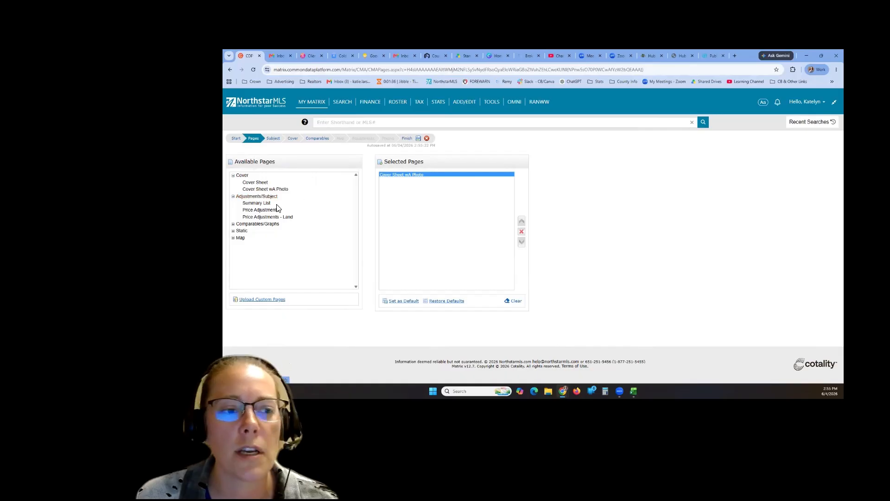
left_click(260, 204)
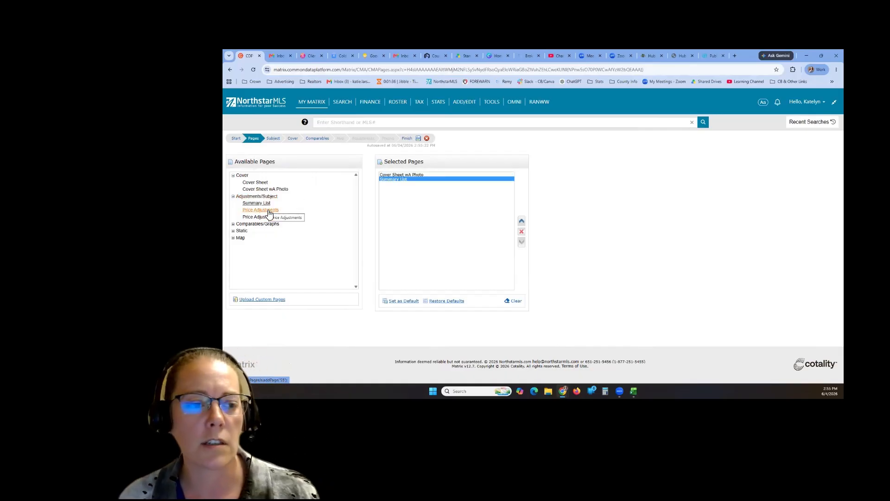
left_click(268, 212)
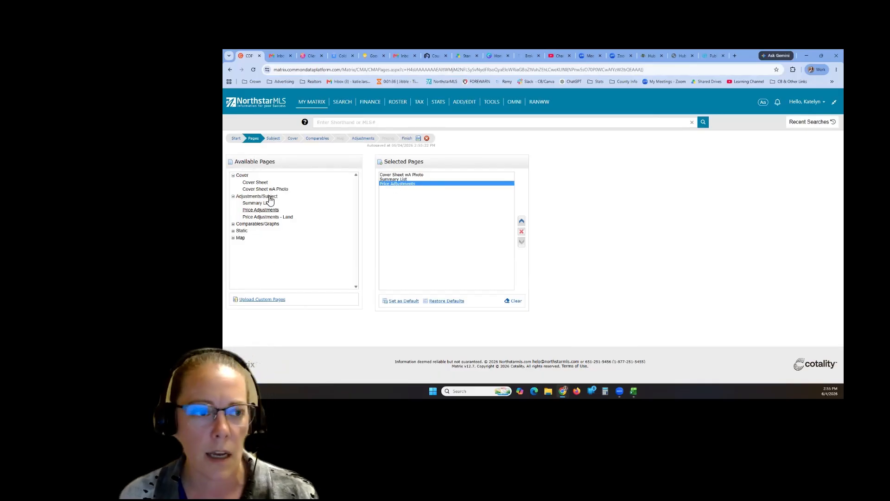
- Add Pricing Recommendation, Days on Market Chart and List Price and Sale Price Chart pages, Days on Market first
left_click(234, 227)
scroll(352, 251, "down", 1)
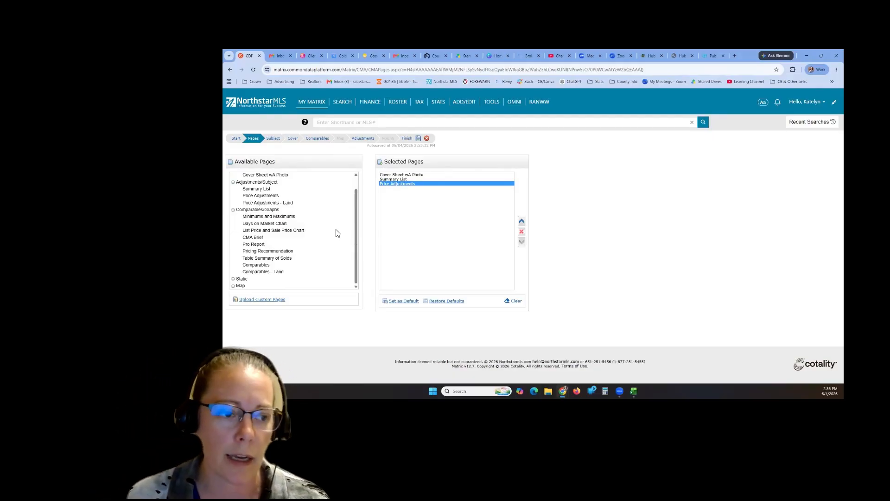
left_click(277, 252)
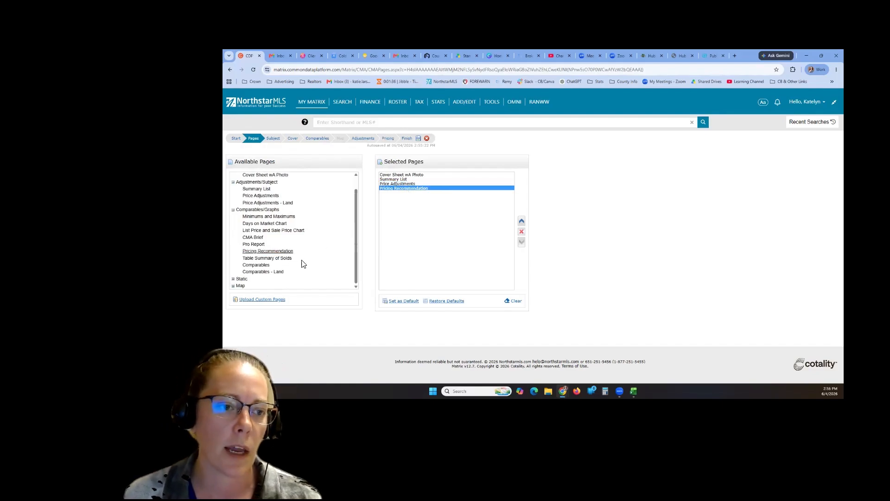
left_click(272, 224)
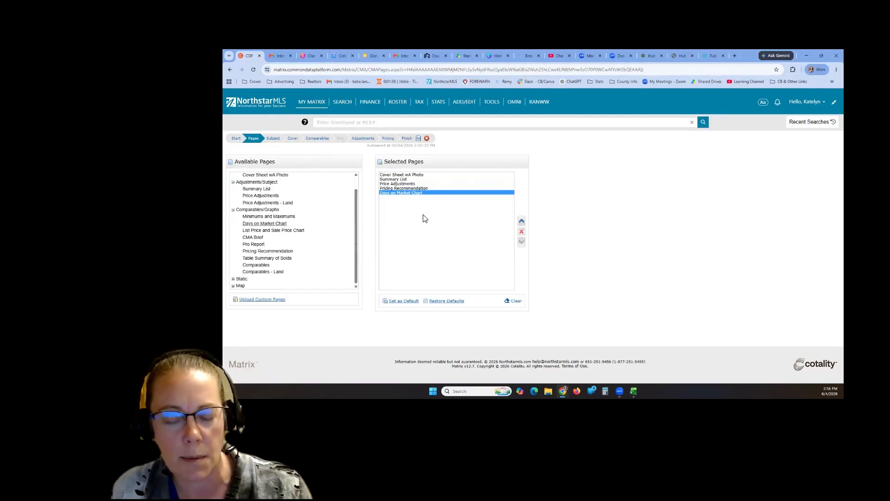
left_click(521, 224)
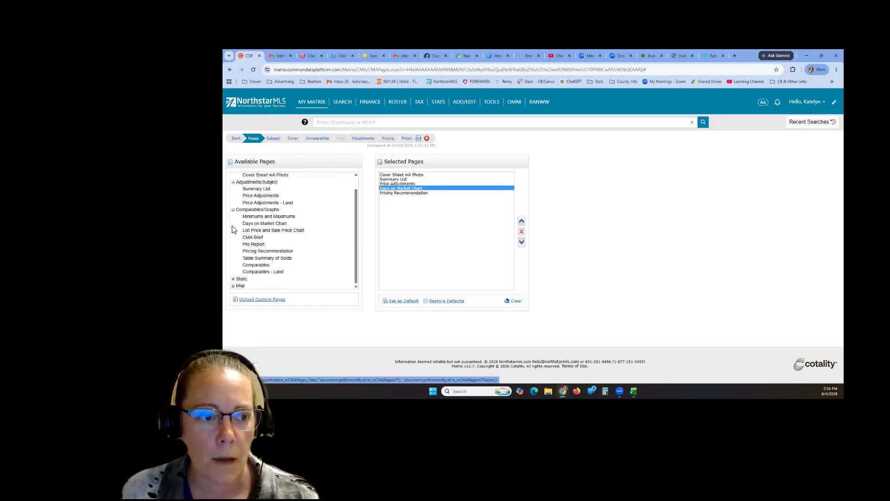
double_click(273, 230)
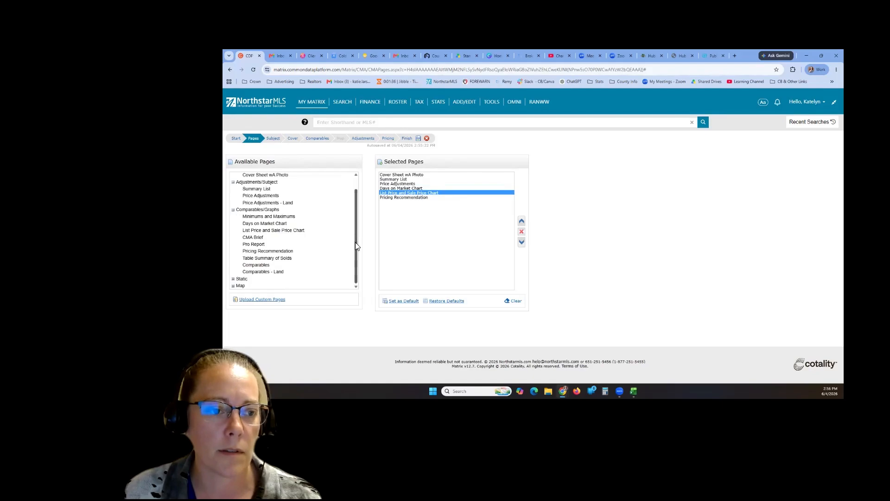
left_click(233, 210)
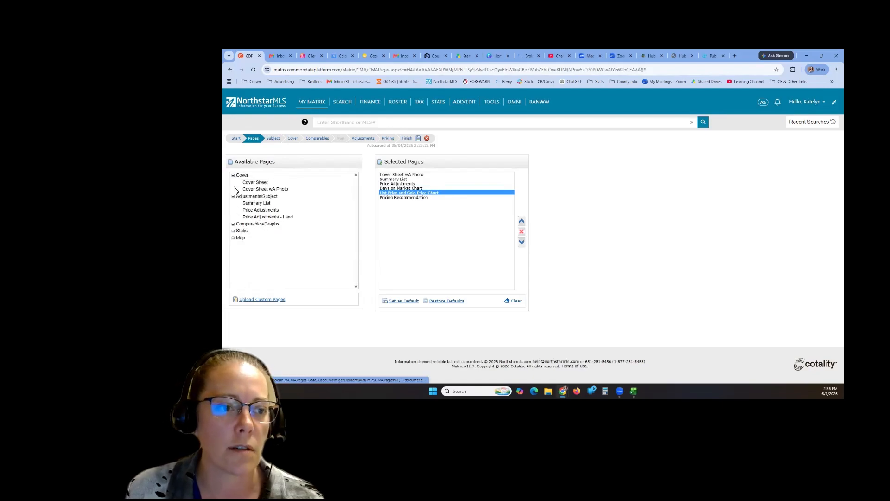
- Add the Pitfalls of Overpricing, Benefits of Using a Realtor and Steps to a Positive Showing pages
left_click(234, 197)
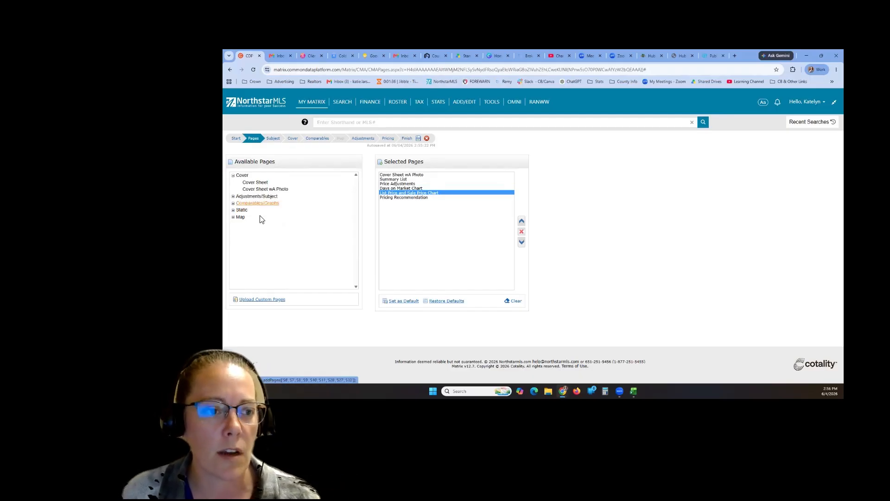
left_click(233, 210)
scroll(295, 257, "down", 1)
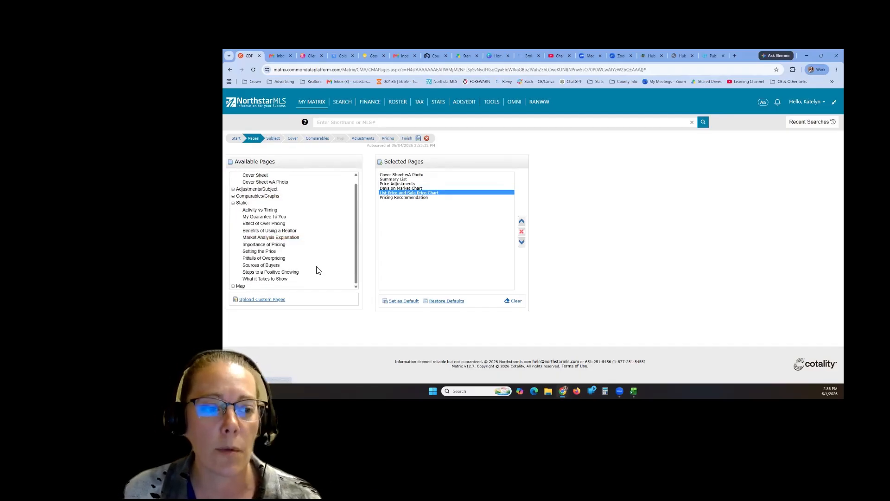
double_click(281, 258)
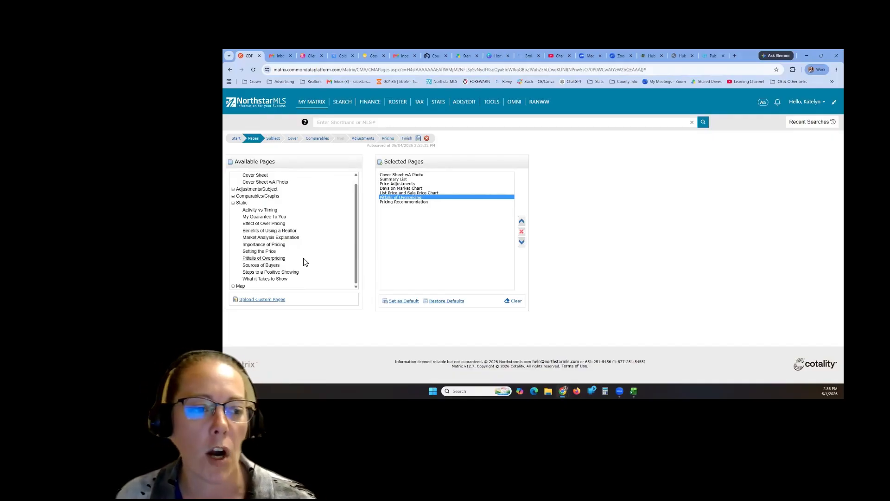
left_click(294, 232)
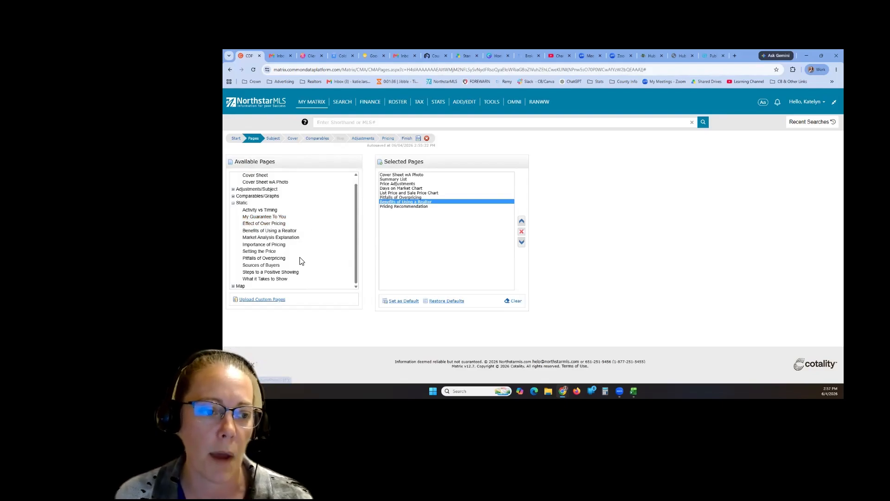
double_click(277, 273)
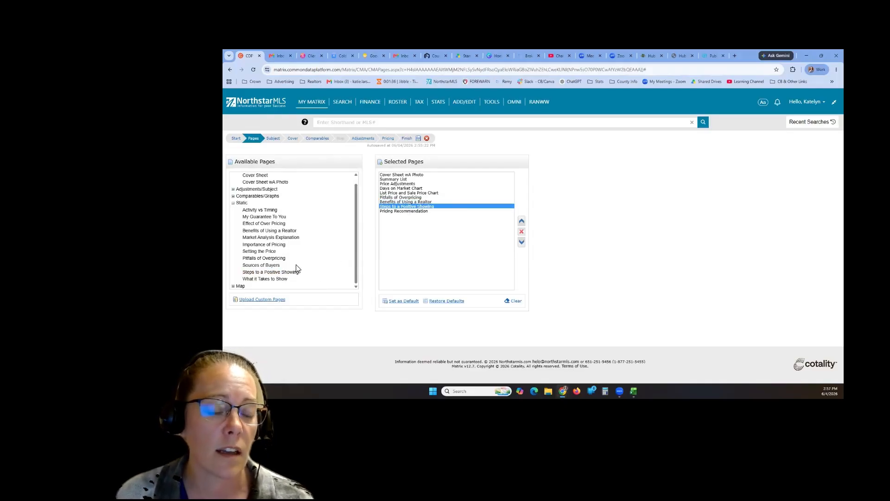
- Add the CMA Map page and proceed to the Subject Property step
left_click(234, 204)
left_click(234, 218)
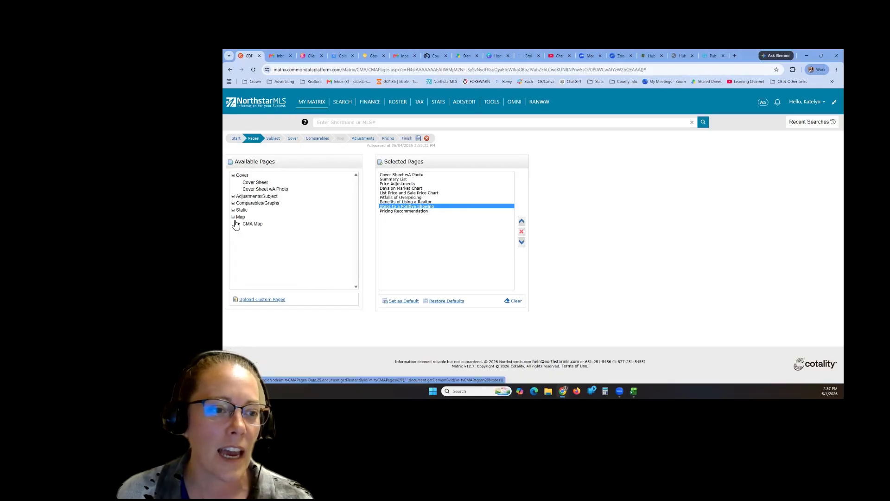
double_click(249, 224)
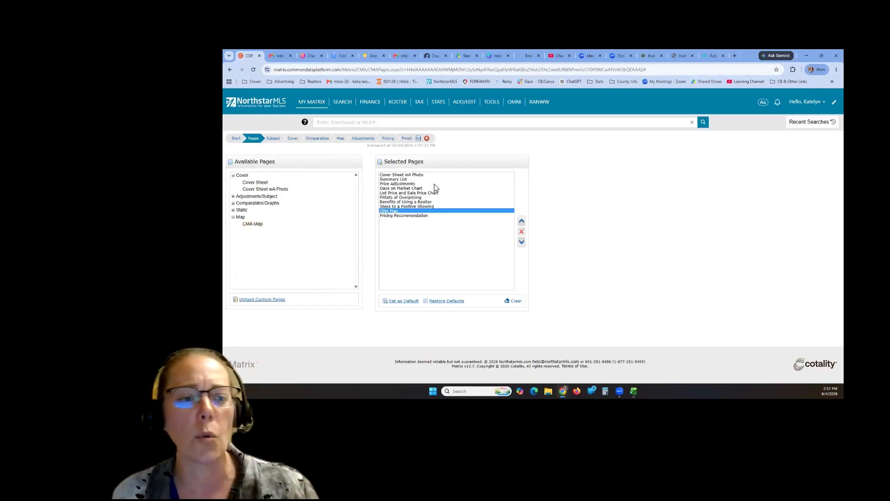
left_click(273, 139)
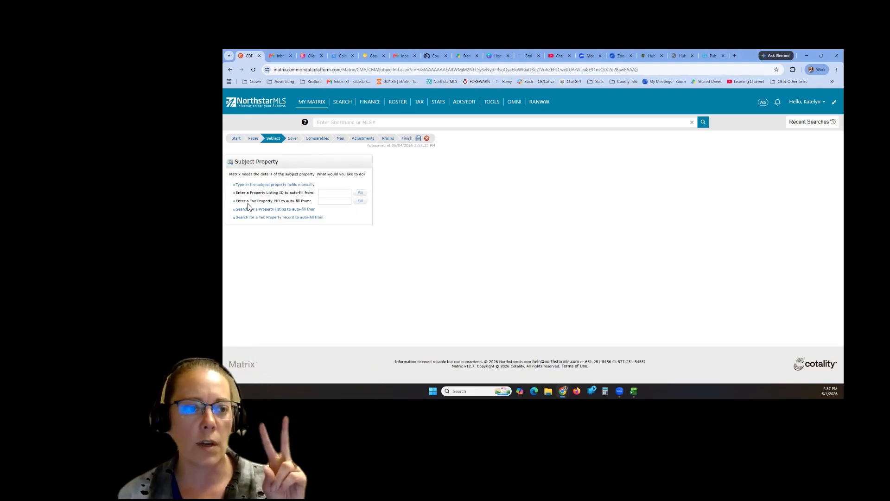
- Skip the tax PID and listing ID auto-fill options and choose manual subject entry
left_click_drag(244, 201, 314, 211)
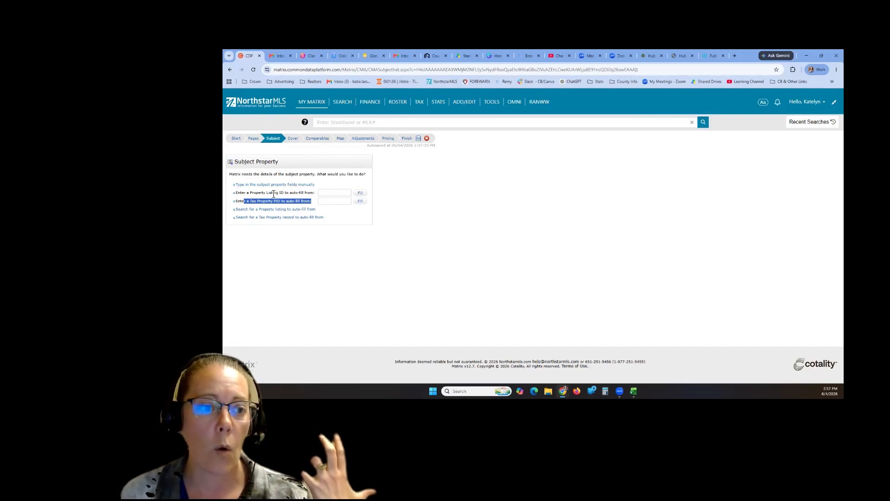
left_click_drag(256, 192, 294, 193)
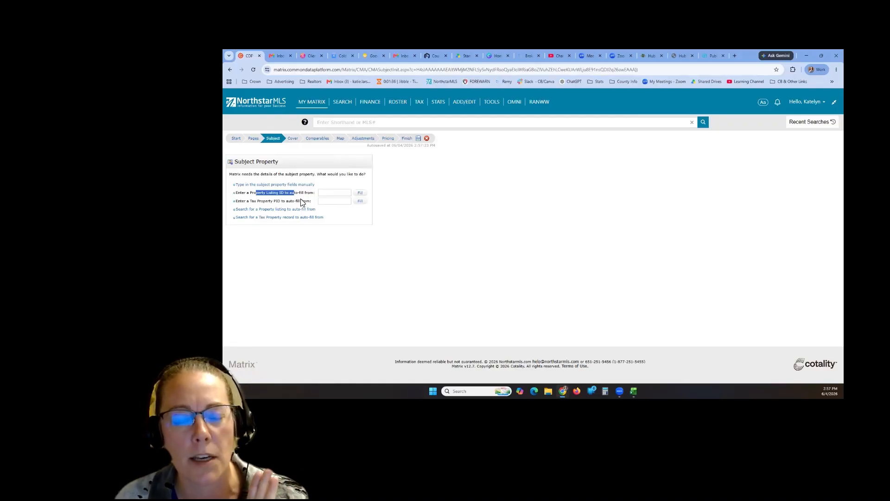
left_click(308, 196)
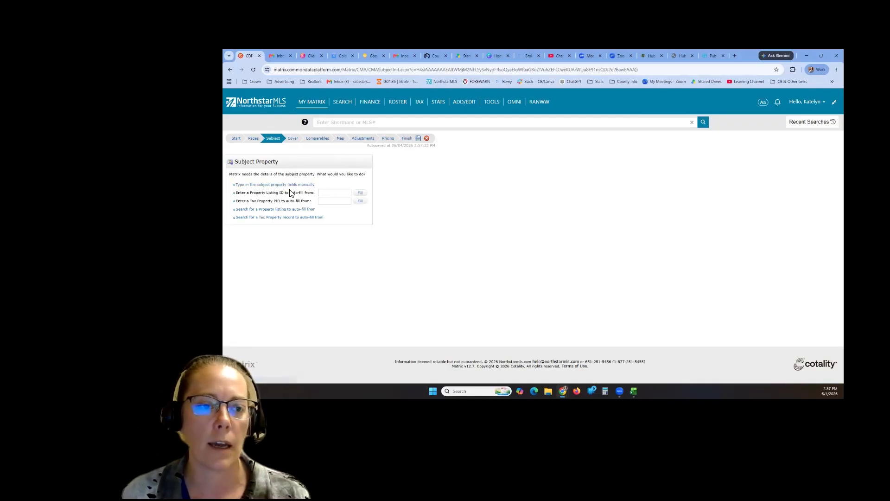
left_click(360, 201)
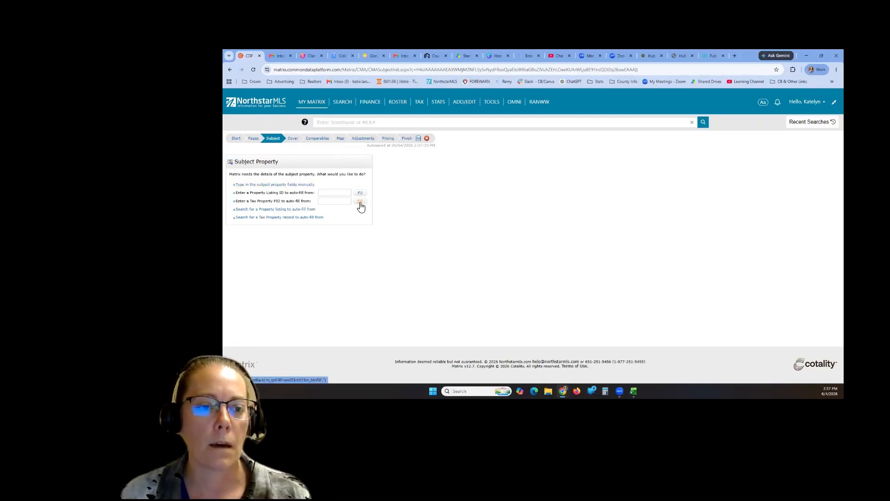
left_click(330, 204)
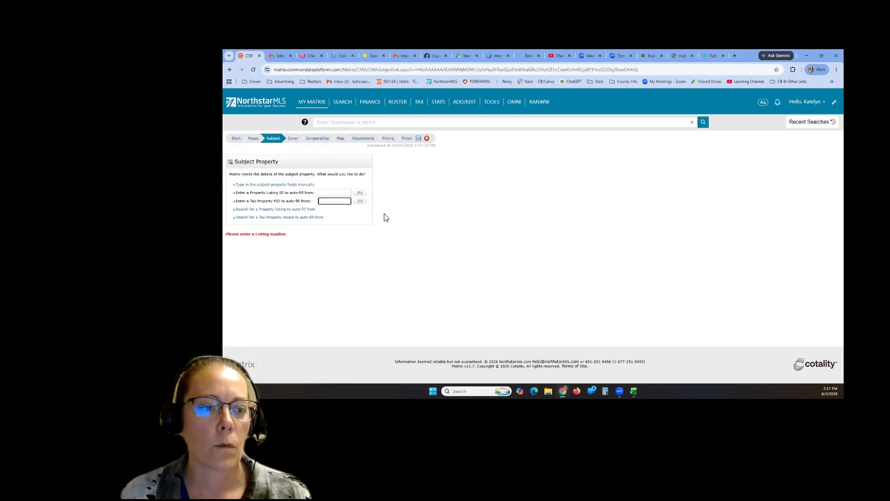
left_click(268, 202)
left_click(326, 203)
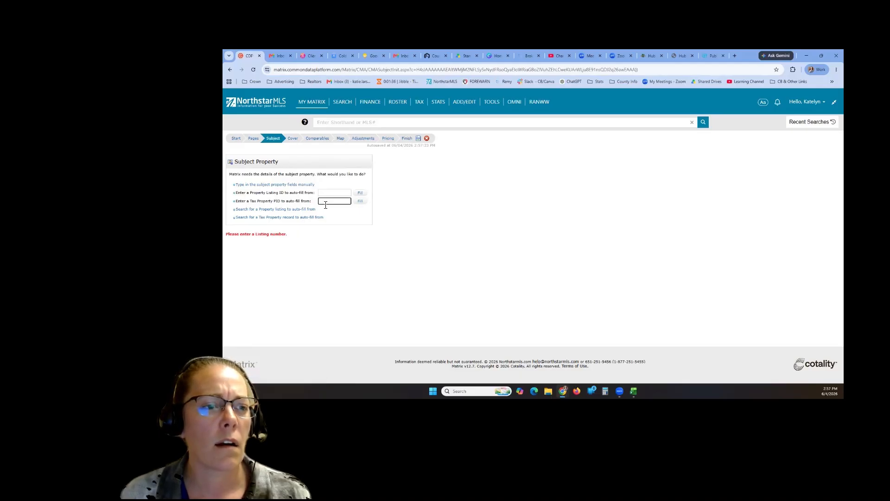
left_click(284, 184)
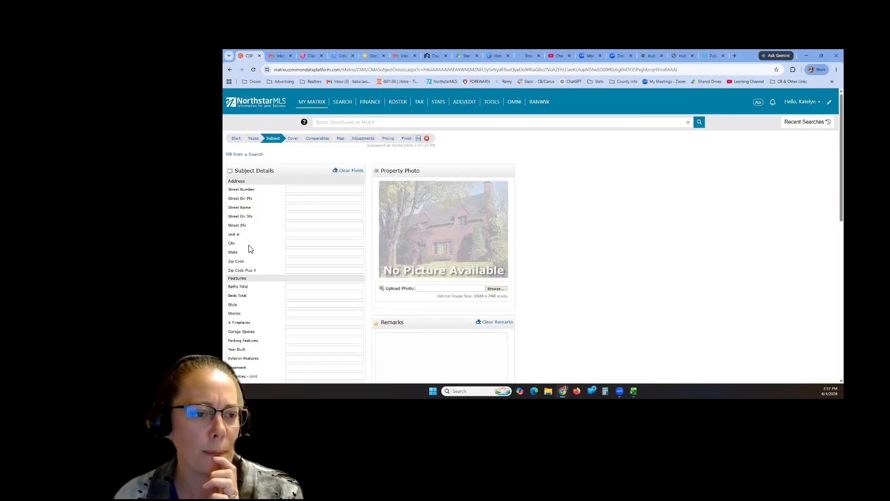
- Fill in the subject's street number, street name, state MN and zip code
left_click(298, 189)
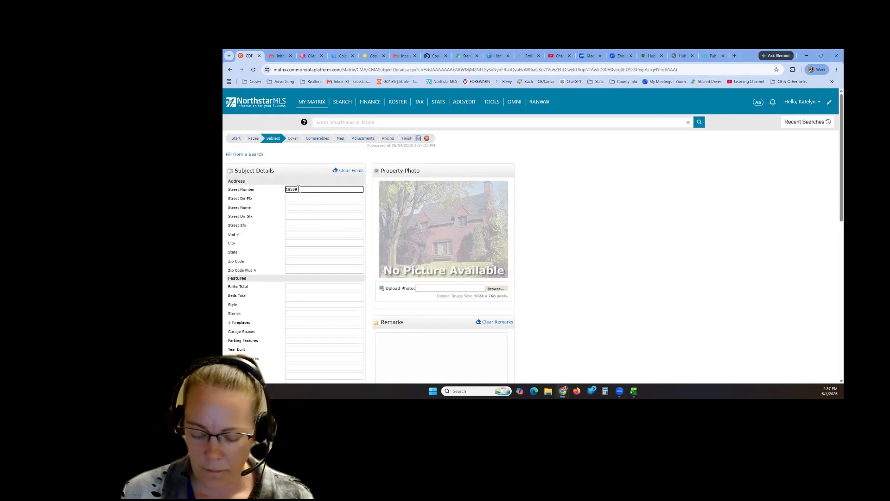
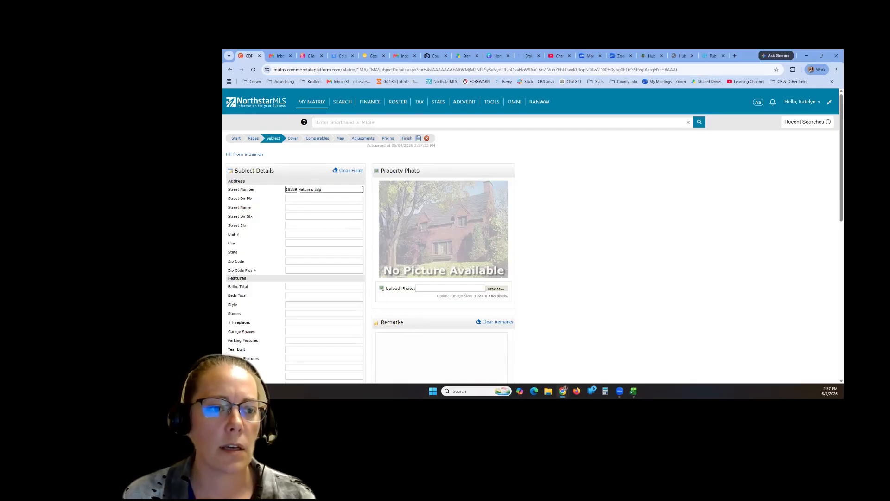
key("Tab")
key("Tab")
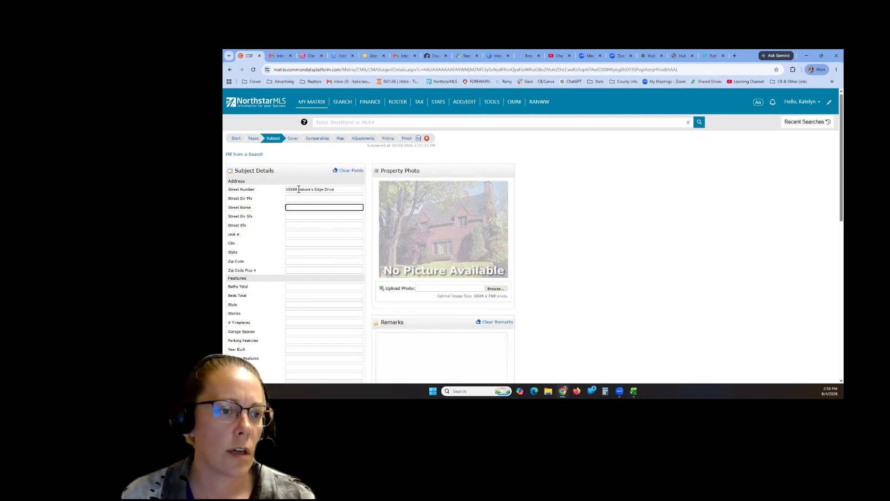
key("shift+Tab")
key("shift+Tab")
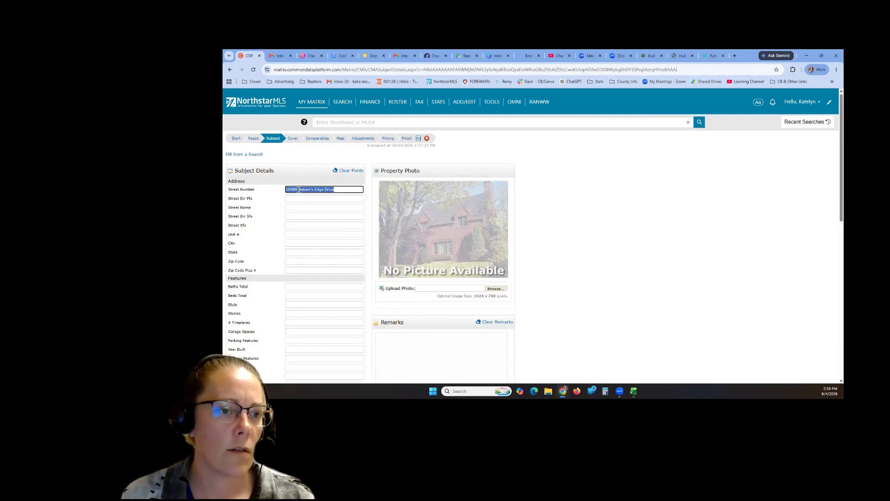
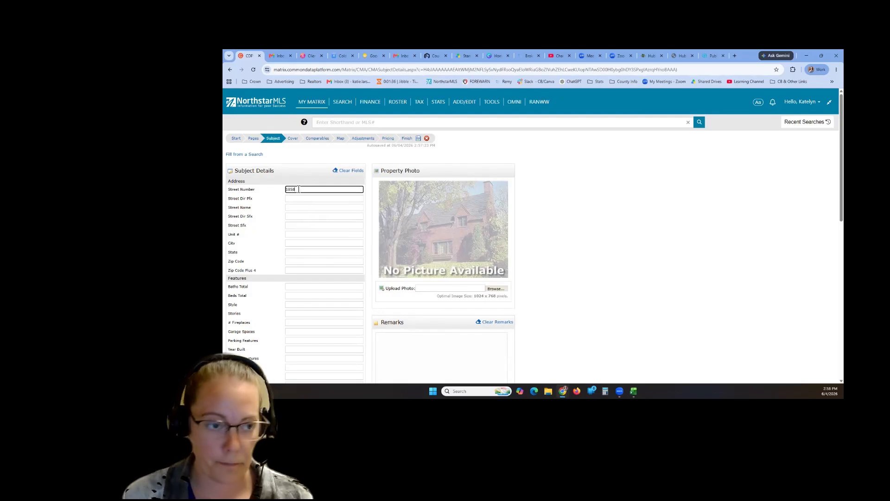
key("Tab")
key("Tab")
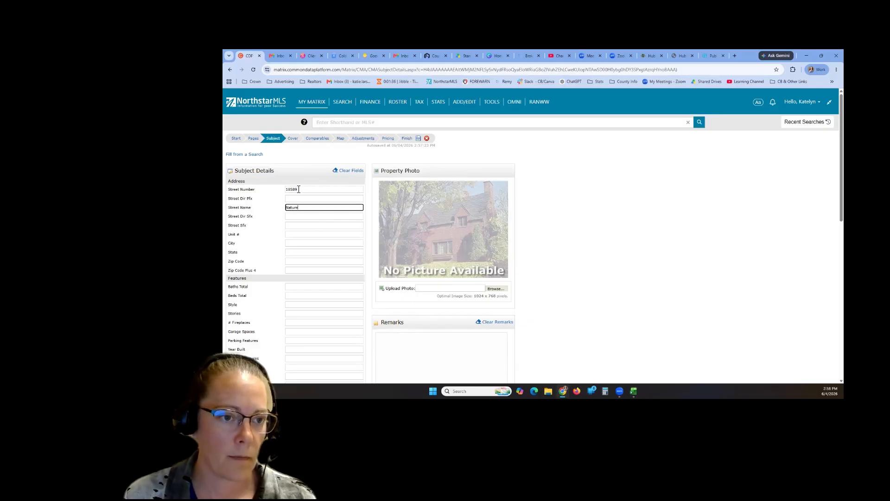
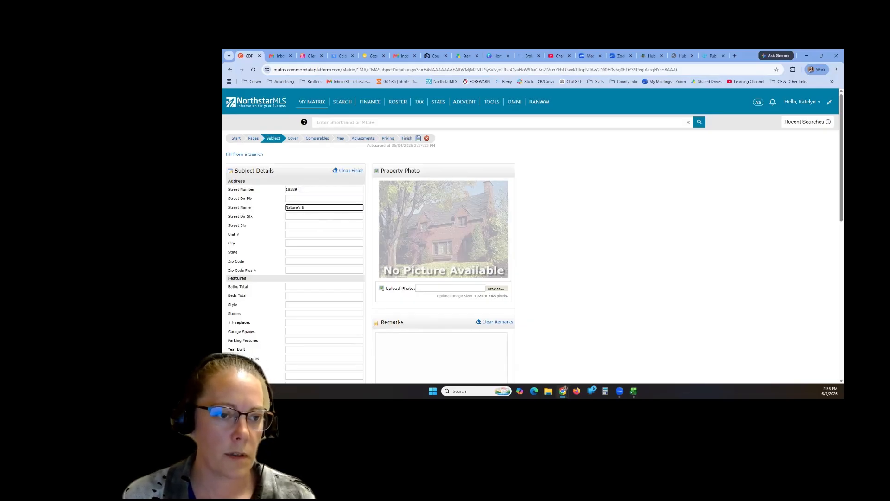
key("Tab")
key("Tab")
key("Tab")
key("Tab")
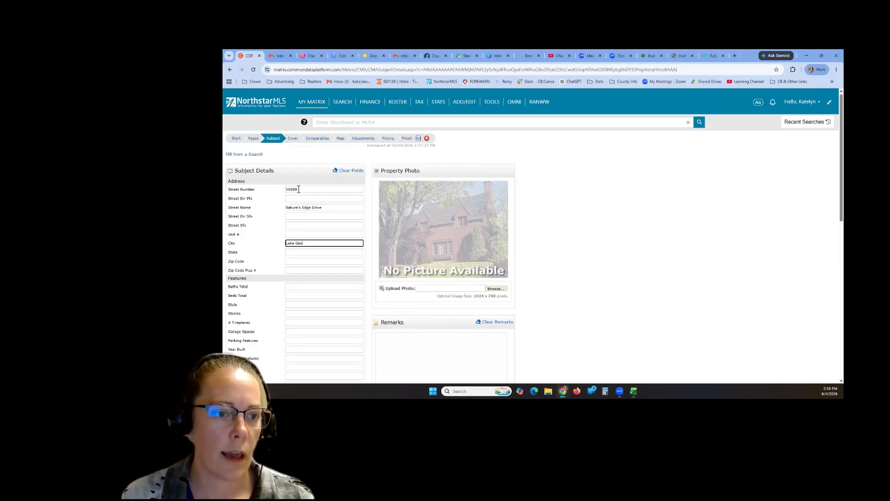
key("Tab")
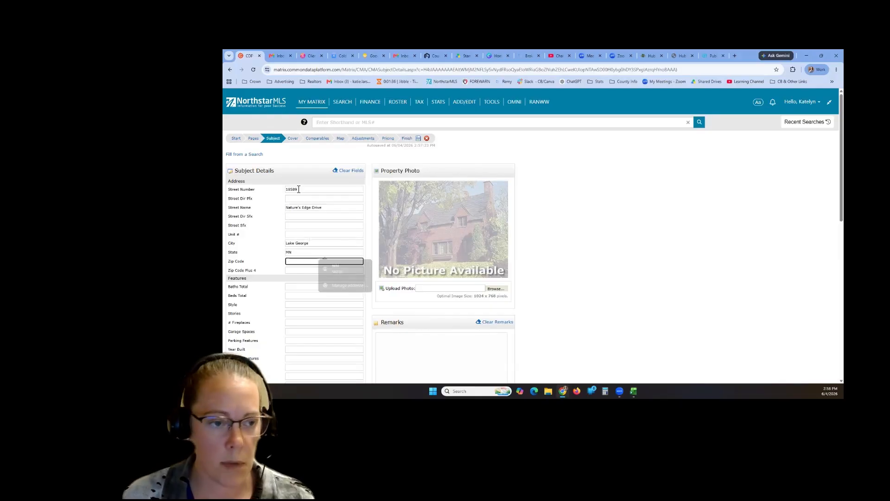
key("Tab")
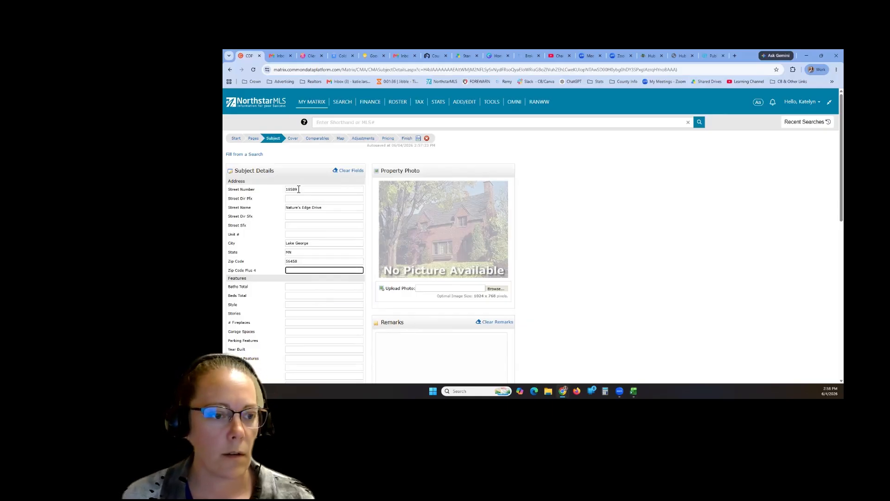
scroll(294, 253, "down", 1)
key("Tab")
left_click(293, 256)
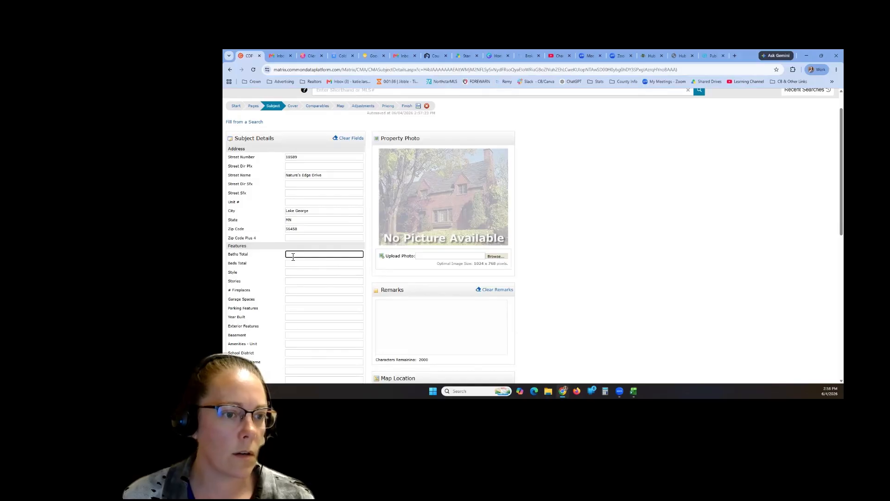
- Enter 3 baths and 4 beds, and move 'One and Half Story' from Style into Stories
type("3")
key("Tab")
type("4")
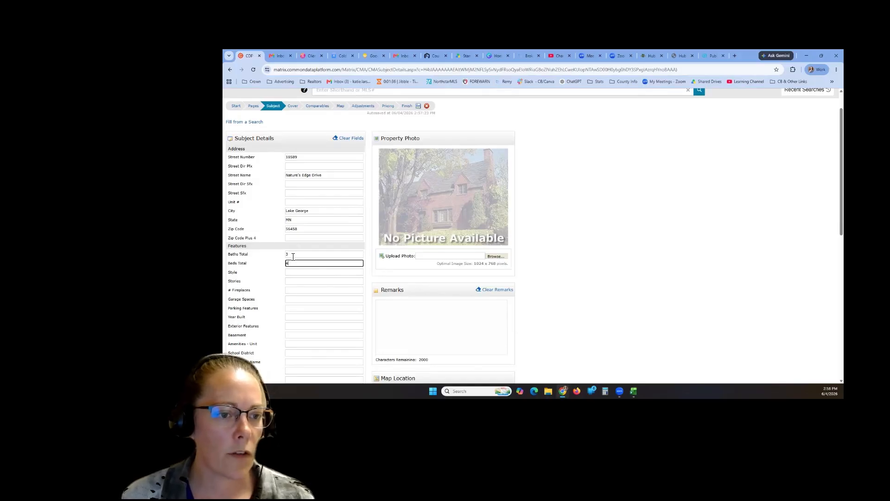
key("Tab")
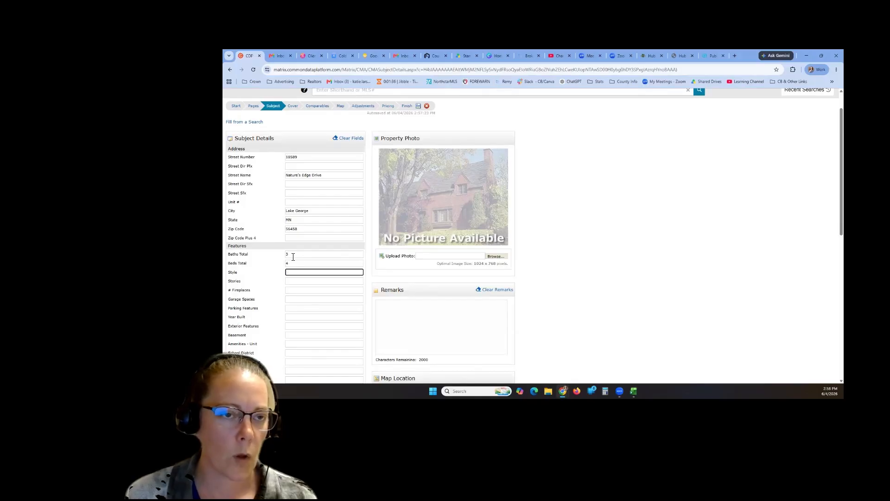
type("One and Ahlf")
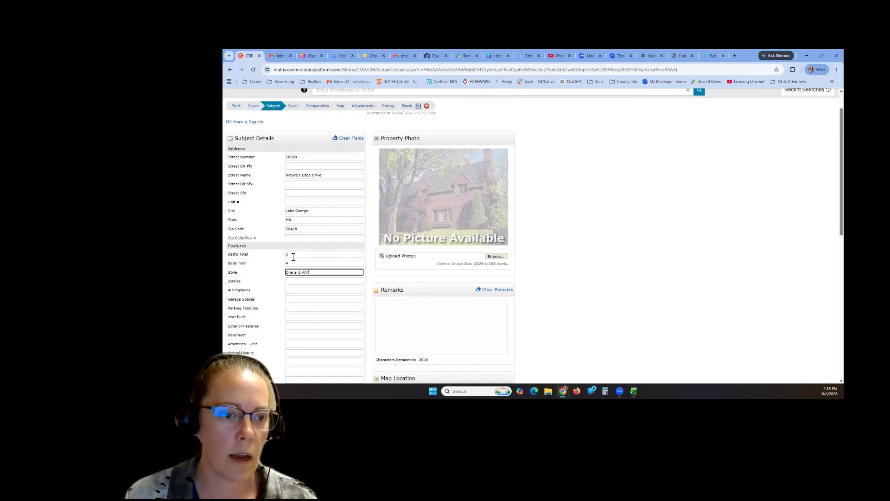
key("BackSpace")
key("BackSpace")
key("BackSpace")
key("BackSpace")
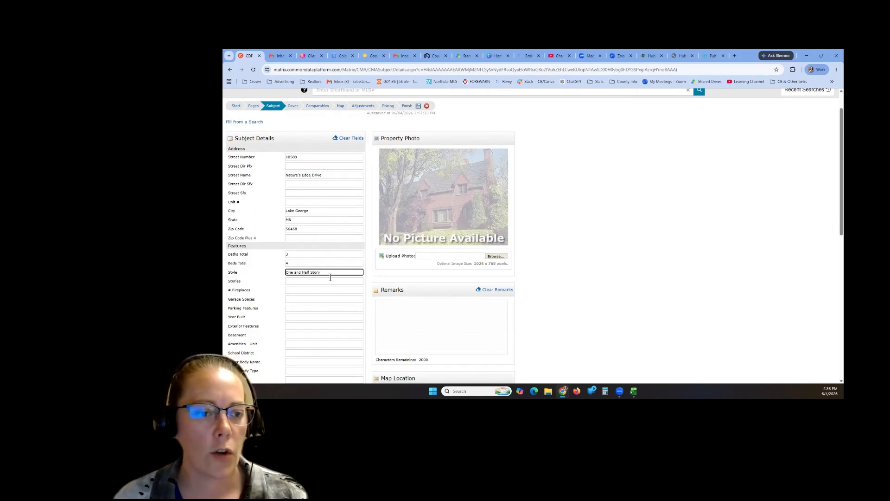
left_click_drag(320, 274, 287, 273)
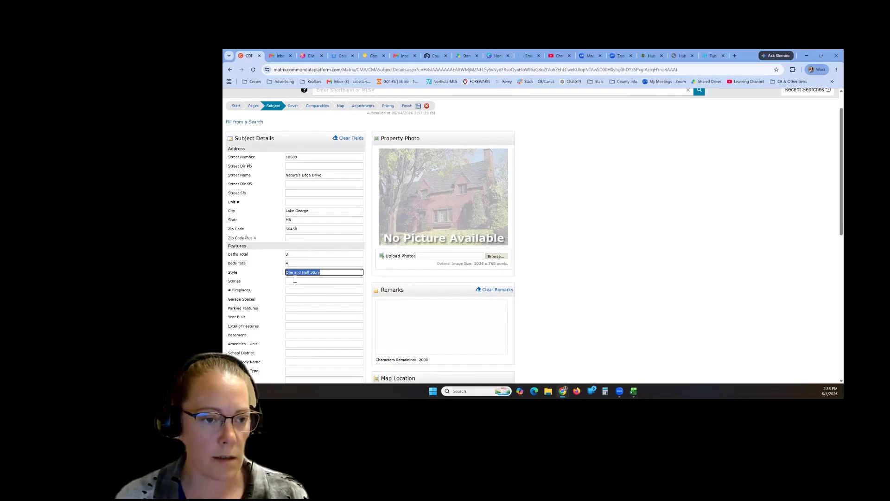
key("BackSpace")
left_click(292, 282)
type("One and Half Story")
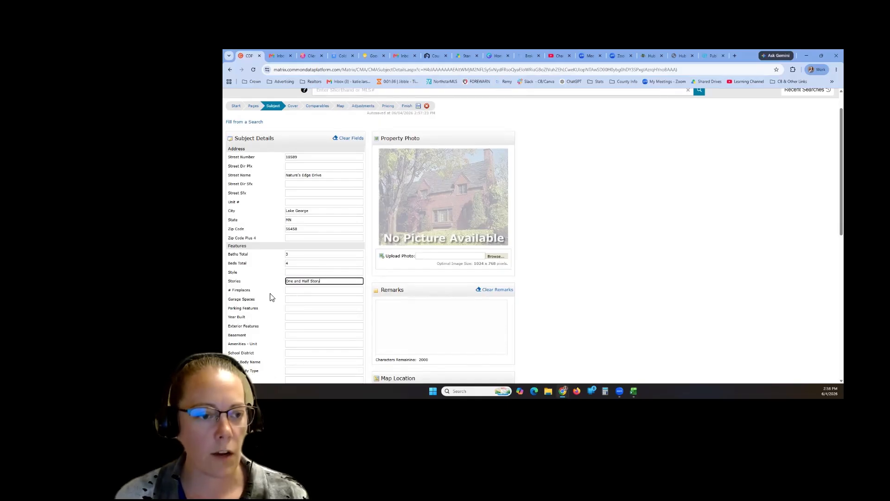
- Fill in 2 garage spaces, year built 2022 and 2700 total finished sqft
scroll(264, 283, "down", 3)
left_click(305, 169)
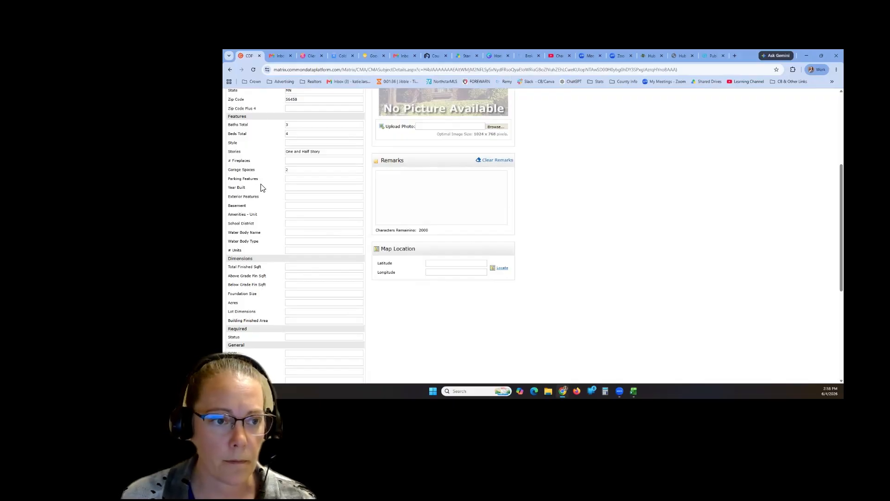
left_click(293, 188)
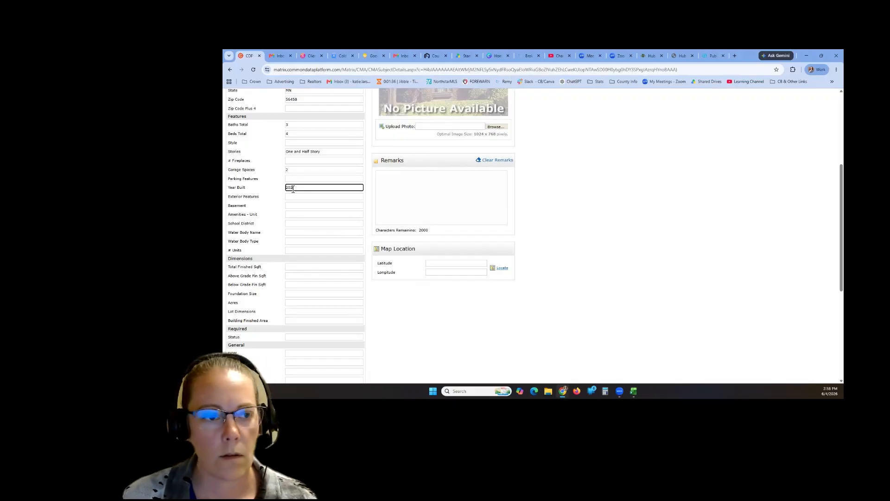
type("2022")
left_click(263, 198)
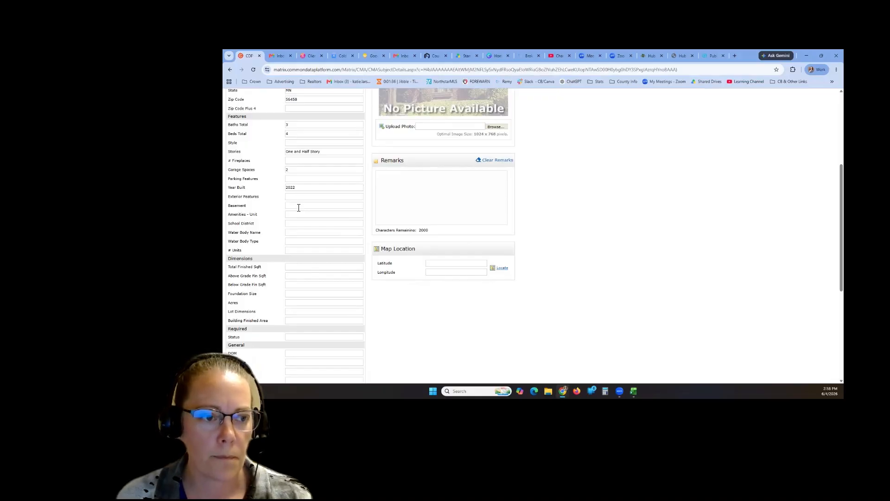
scroll(296, 205, "down", 2)
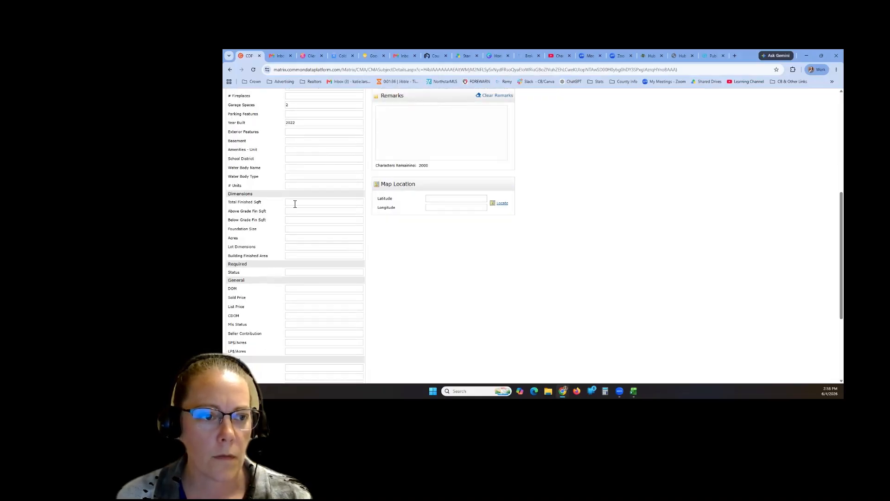
left_click(295, 203)
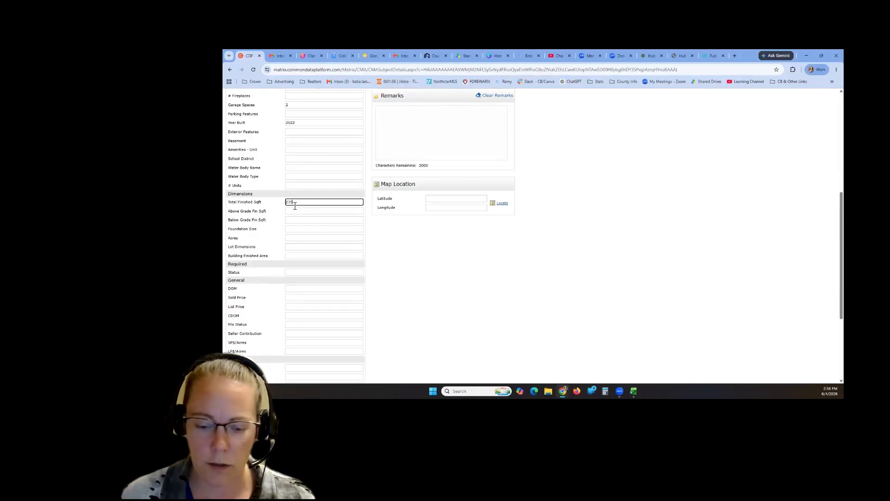
type("2700")
left_click(259, 230)
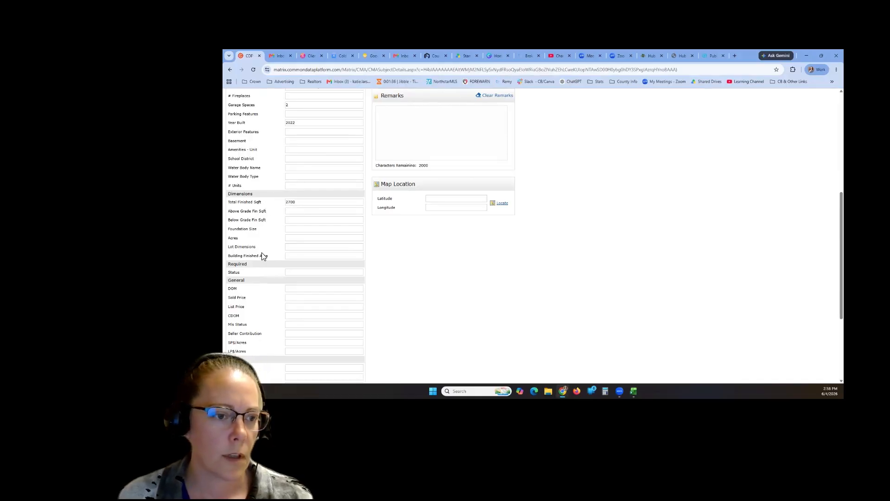
scroll(260, 255, "down", 2)
scroll(276, 297, "down", 2)
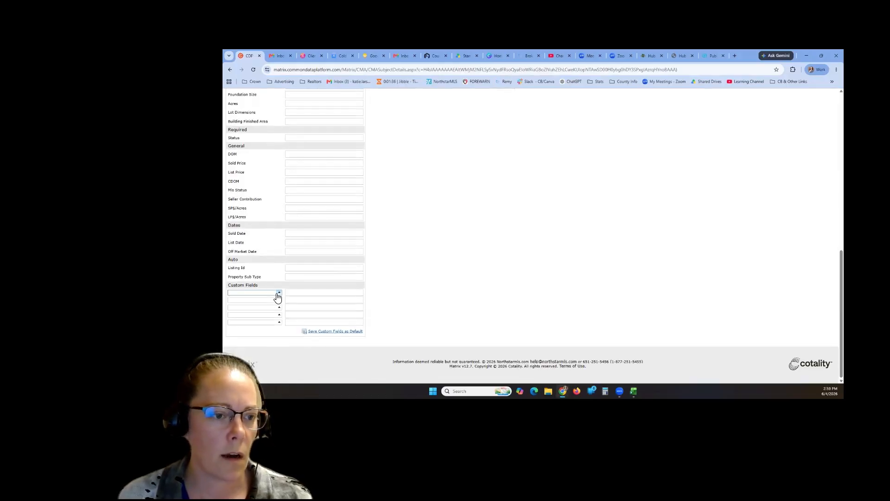
- Set the subject property's Acres to 1.5
left_click(279, 296)
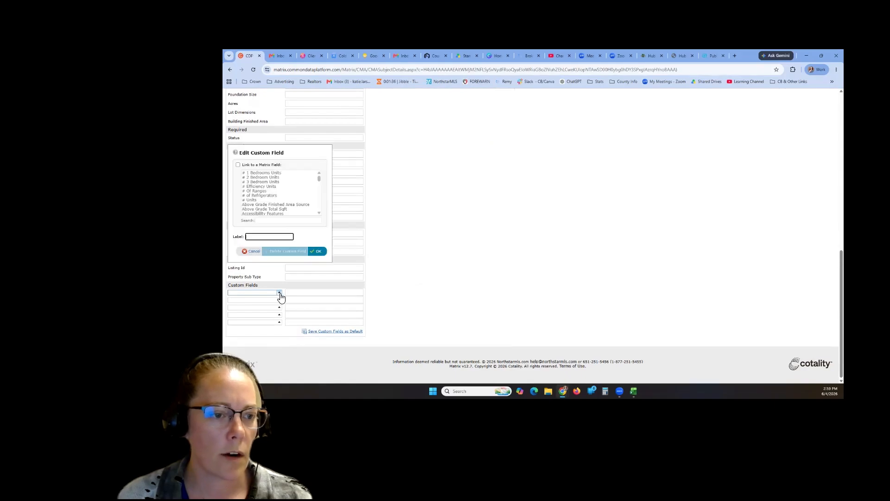
left_click(254, 251)
scroll(281, 205, "up", 2)
scroll(281, 205, "up", 1)
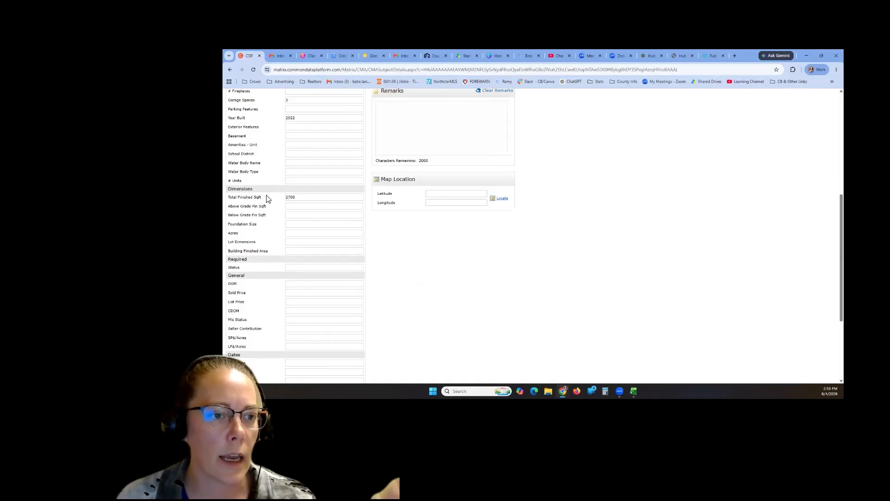
left_click(293, 235)
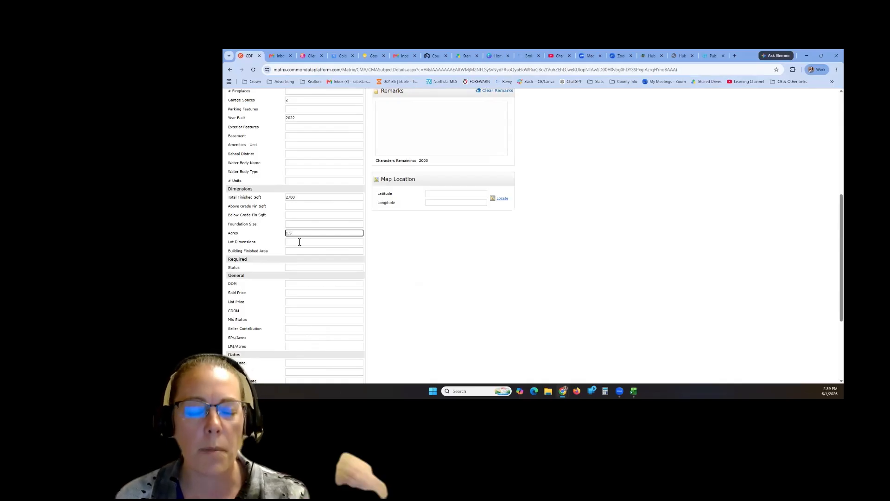
scroll(277, 291, "down", 3)
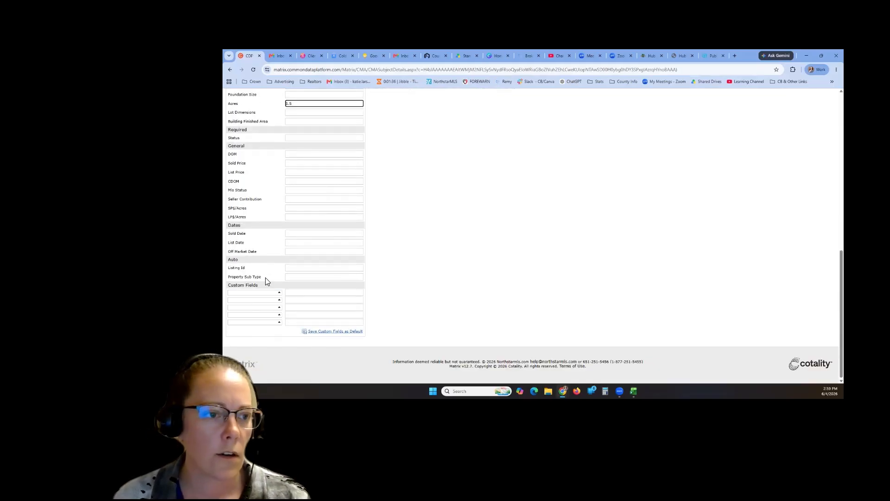
- Link the first custom field to Waterfront Frontage Feet and enter 235 as its value
left_click(253, 293)
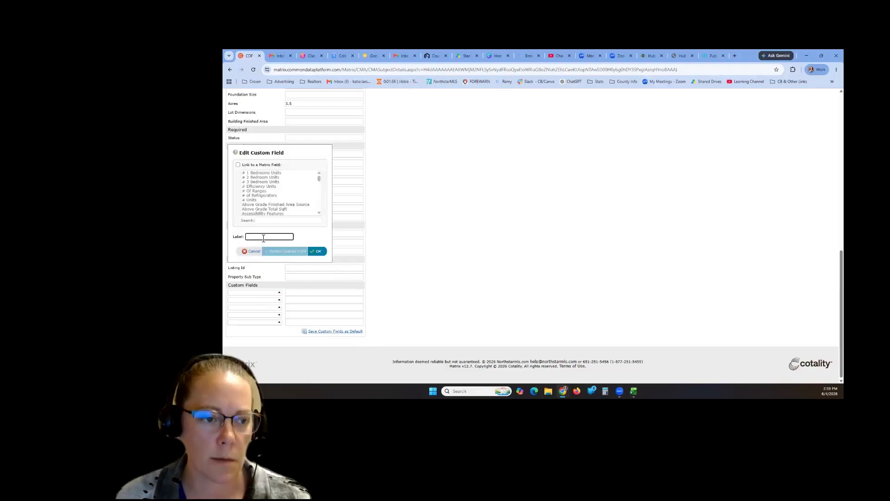
type("lake")
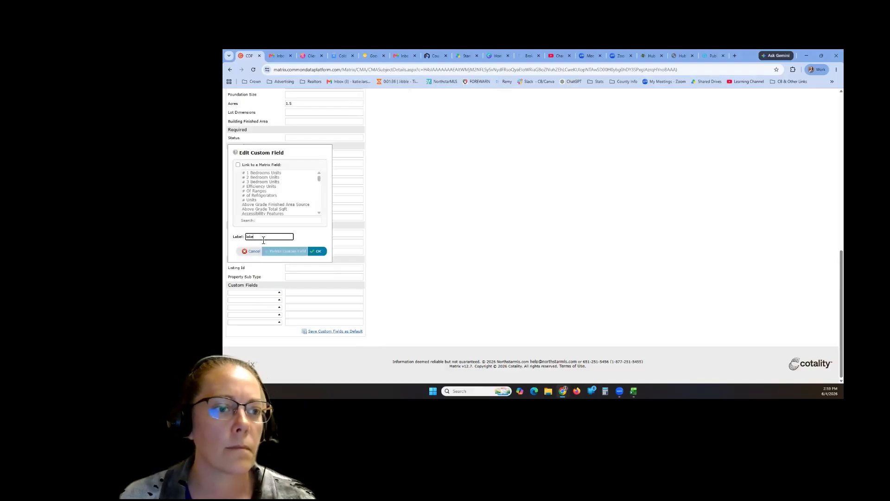
left_click_drag(263, 240, 241, 238)
key("BackSpace")
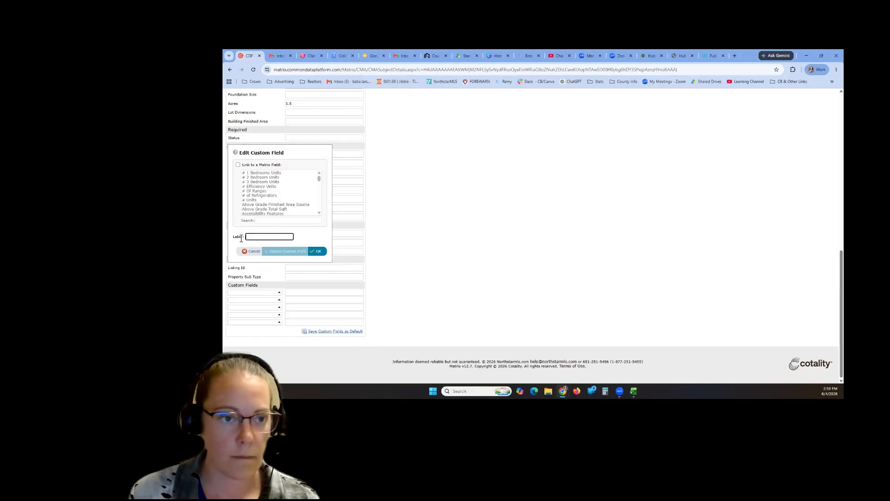
left_click(238, 165)
left_click(271, 220)
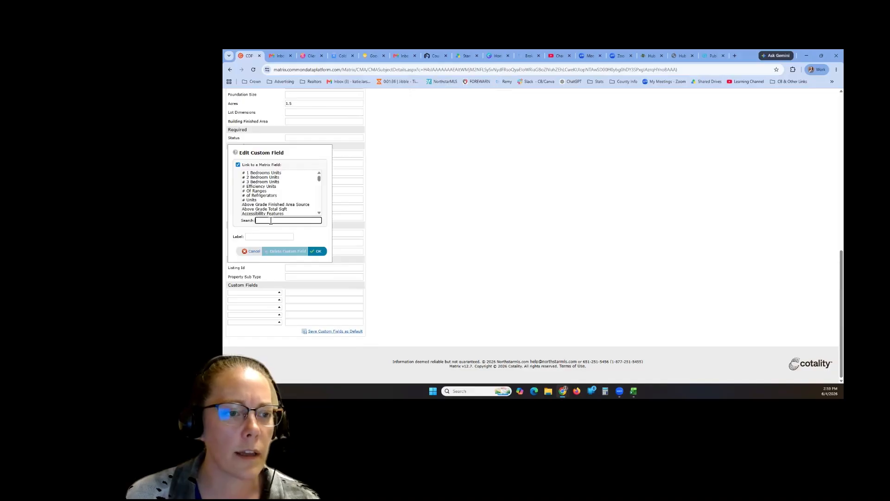
type("lake")
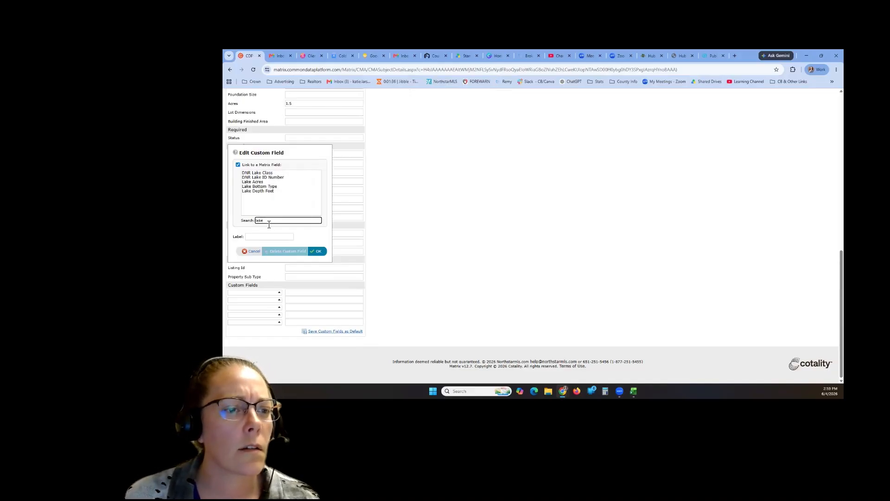
left_click_drag(266, 221, 251, 223)
type("fort")
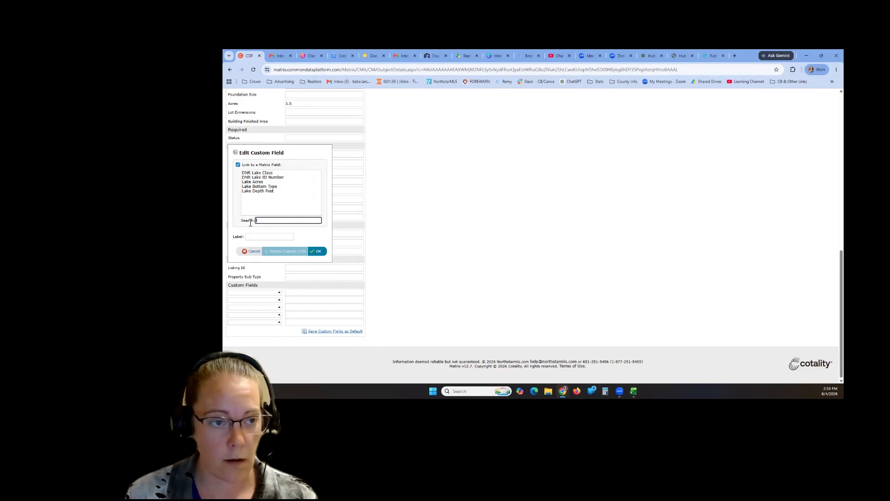
key("BackSpace")
key("BackSpace")
key("BackSpace")
type("ront")
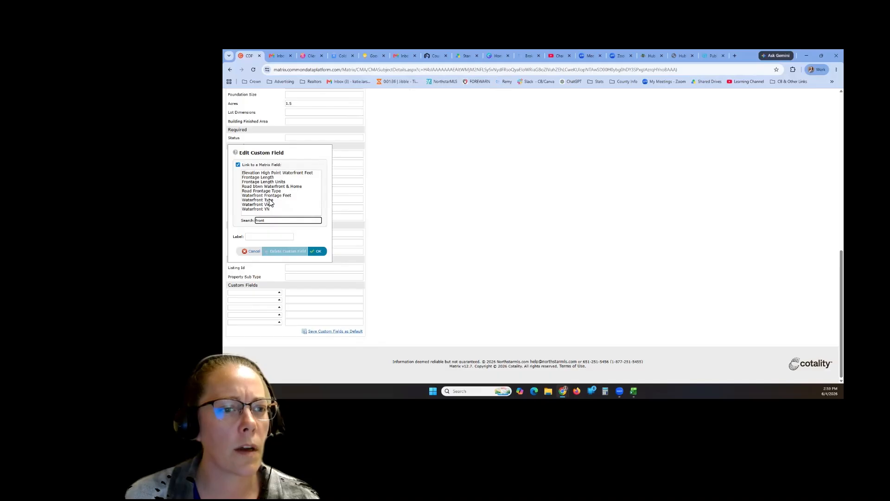
left_click(268, 196)
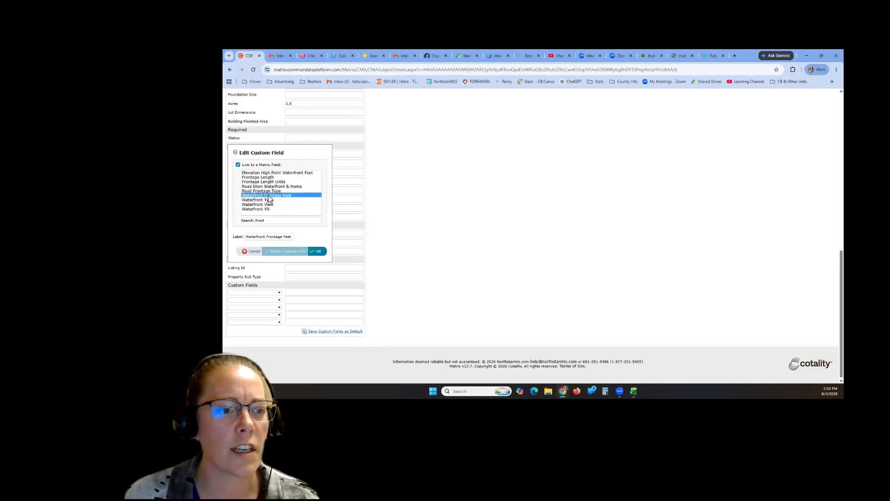
left_click(319, 252)
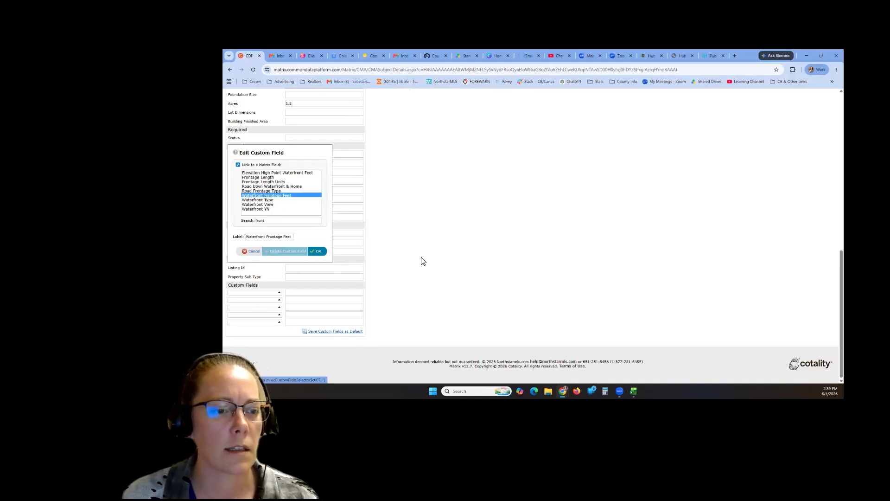
left_click(317, 292)
type("235")
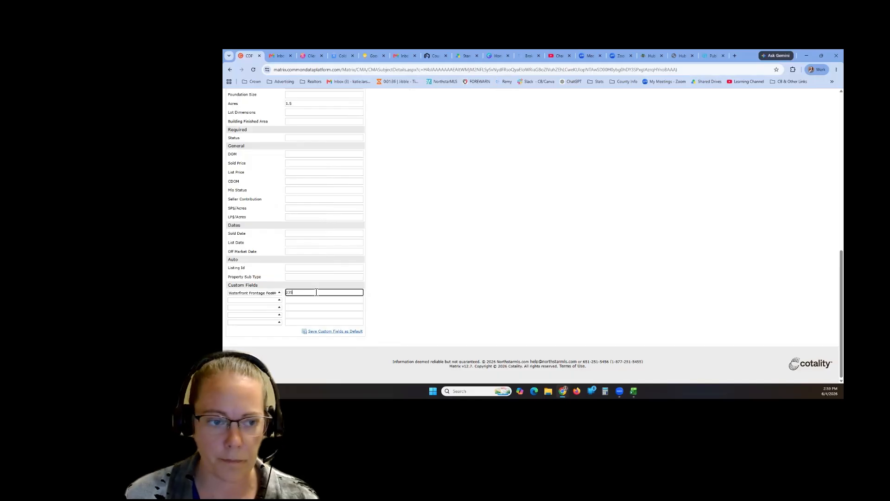
left_click(377, 284)
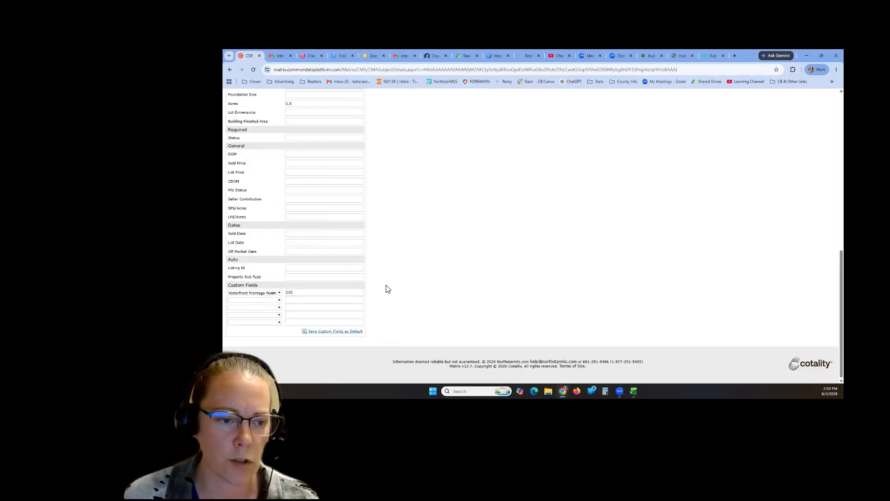
scroll(382, 320, "up", 10)
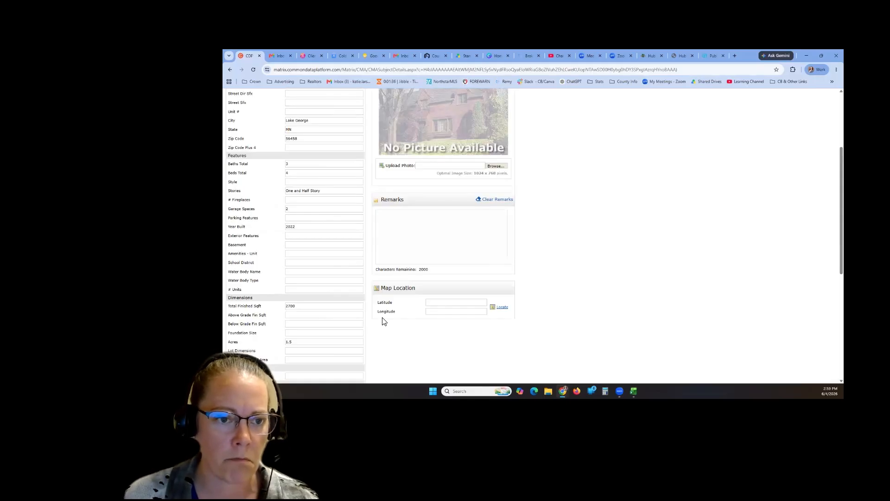
scroll(383, 328, "down", 3)
left_click(436, 229)
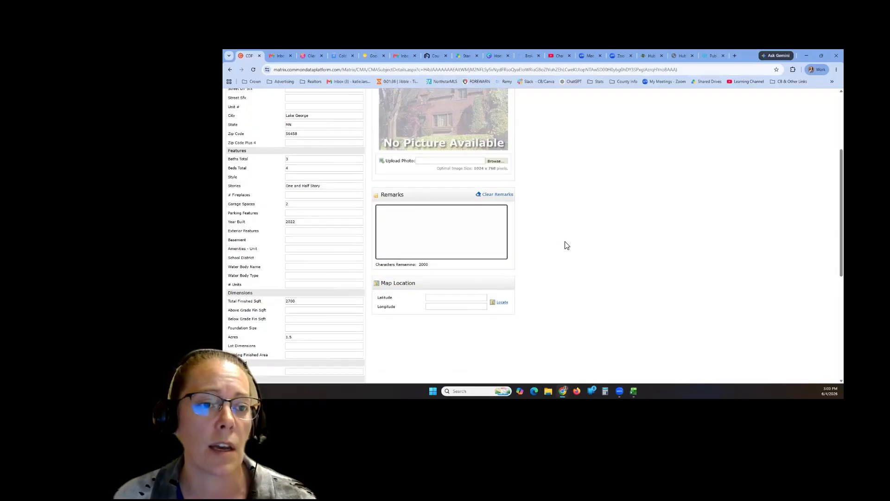
scroll(566, 244, "up", 5)
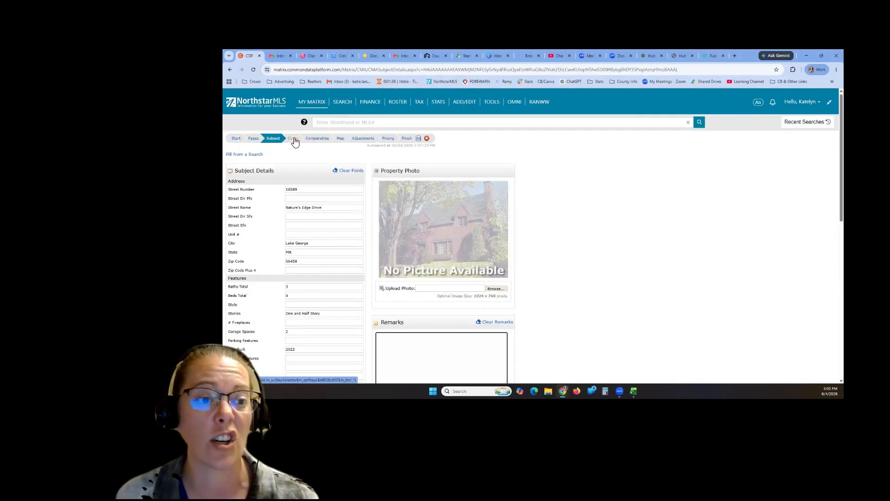
- Advance past Subject Details, decline Chrome's save-address prompt, and reach the Comparables step
left_click(293, 138)
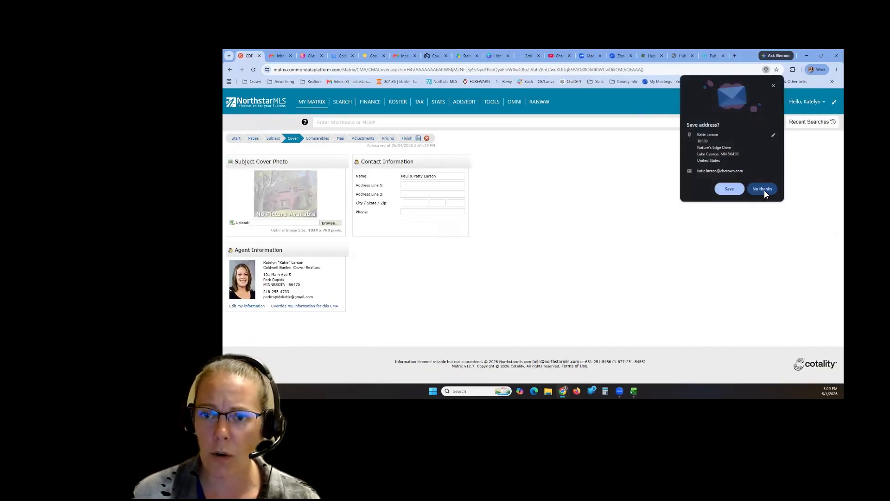
left_click(763, 190)
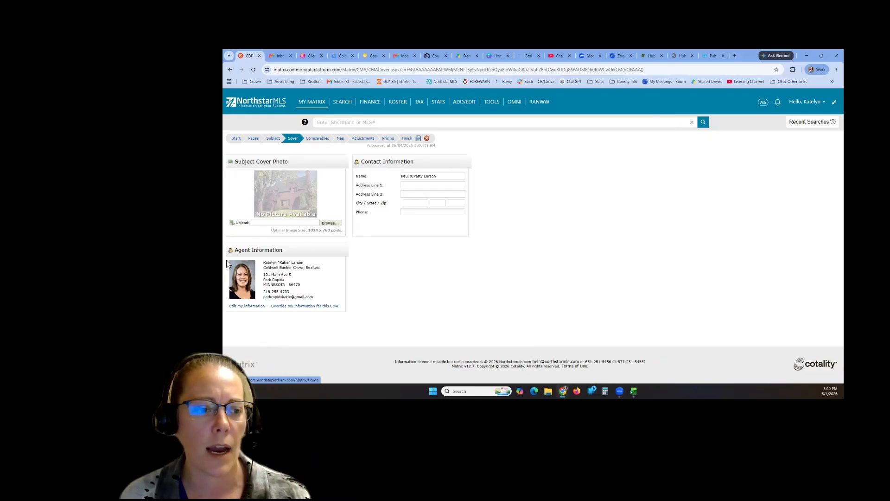
left_click(318, 139)
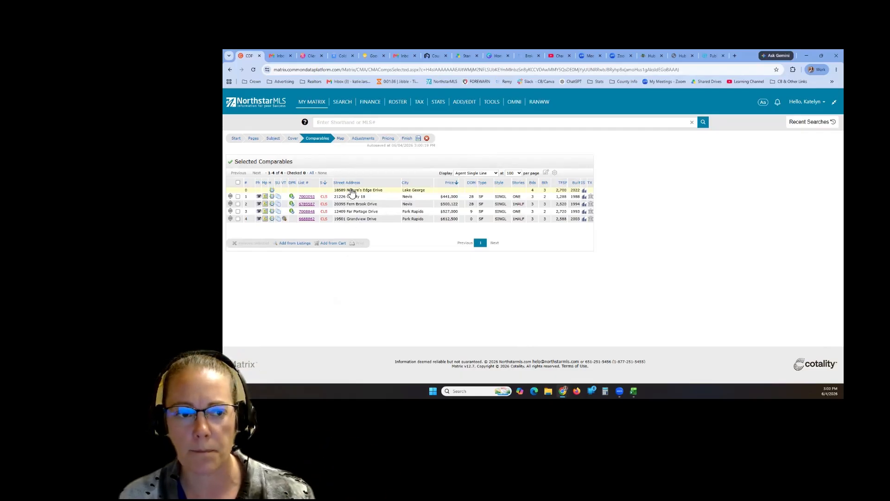
- Check all four comparables and open the Map step preview
left_click(238, 183)
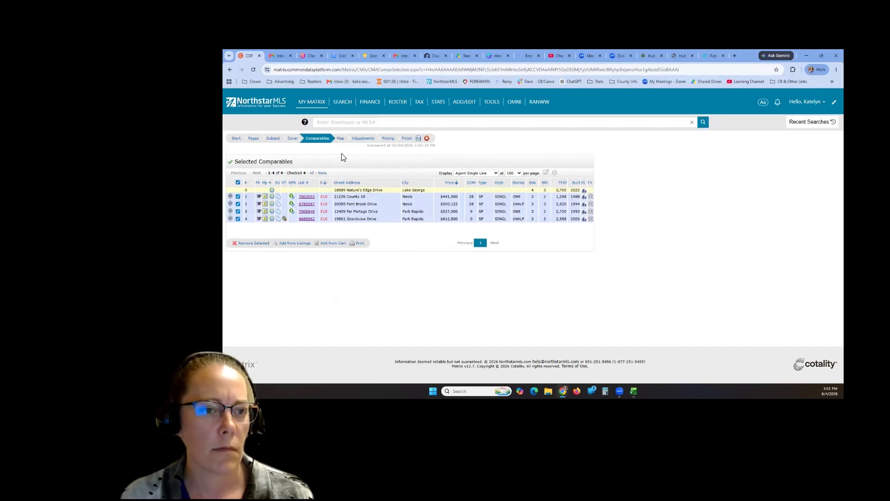
left_click(340, 139)
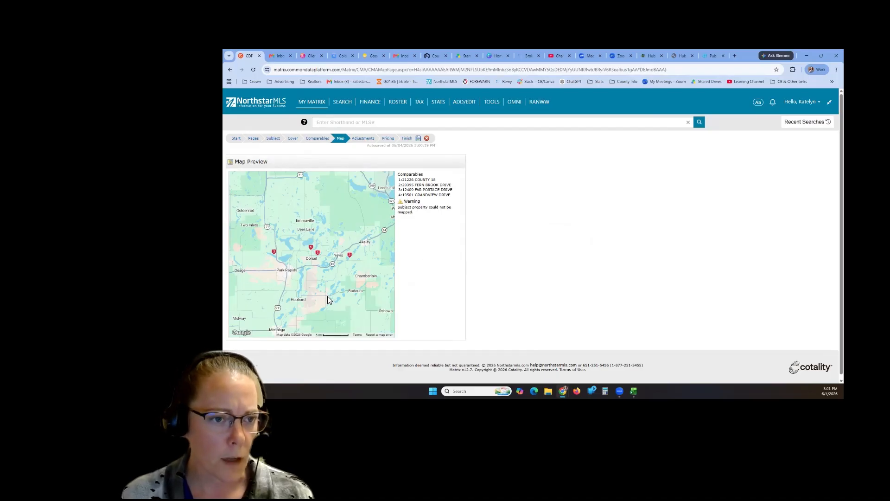
- Advance from the Map preview to the Adjustments step's Adjustment Details
mouse_move(413, 213)
left_mouse_down()
mouse_move(400, 203)
mouse_move(398, 175)
left_mouse_up()
left_click(421, 216)
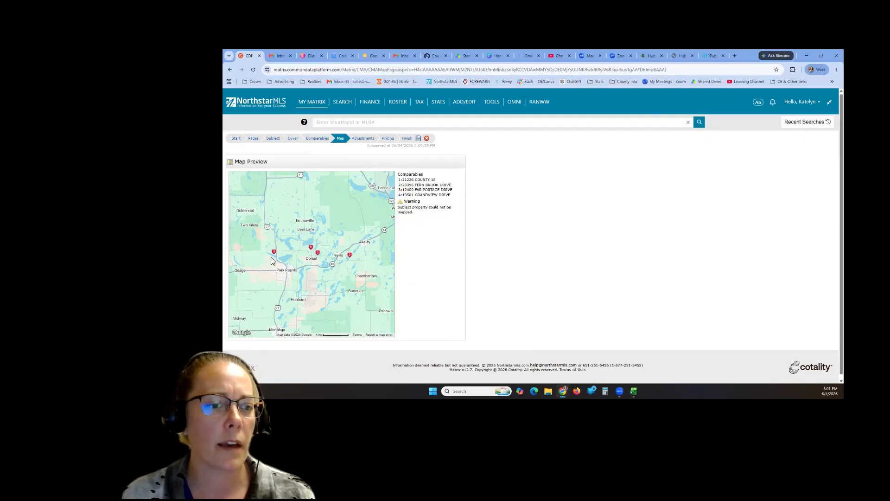
left_click(365, 141)
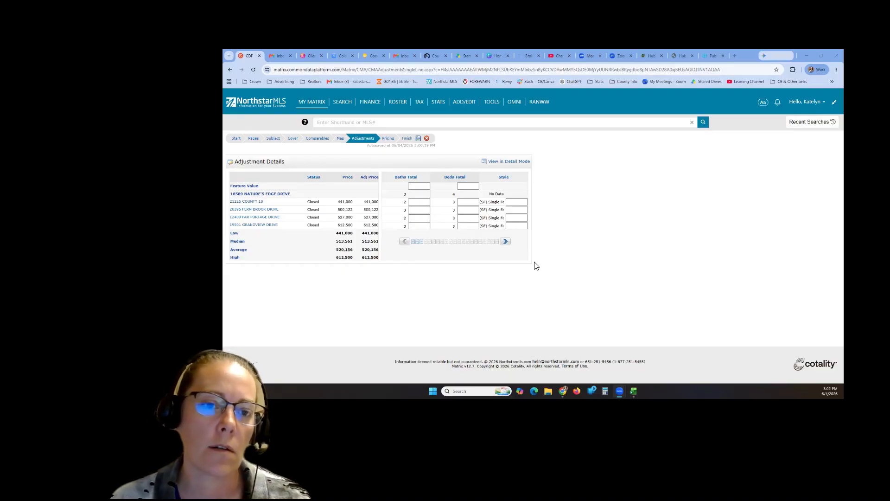
- Page the adjustment grid out to Year Built and back to the Baths Total column
left_click(506, 243)
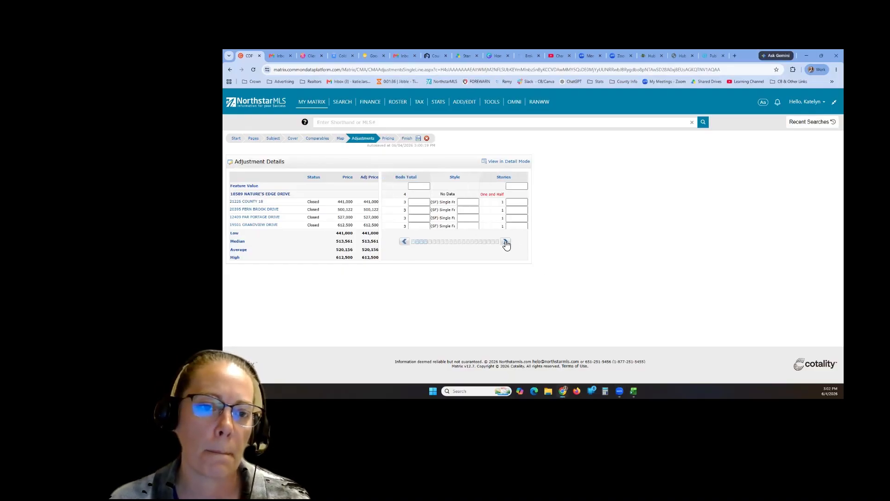
left_click(506, 243)
left_click(506, 243)
left_click(506, 243)
left_click(506, 243)
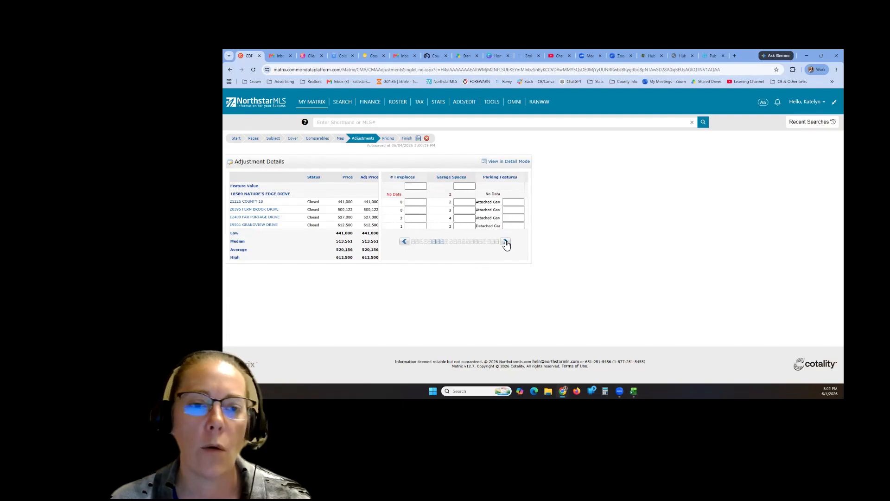
left_click(506, 243)
left_click(506, 243)
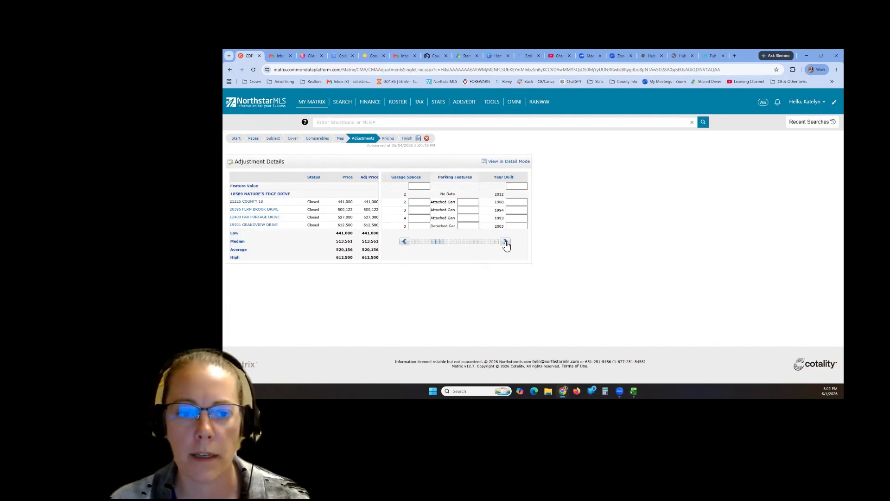
left_click(404, 243)
left_click(404, 243)
left_click(405, 242)
left_click(404, 242)
left_click(404, 242)
left_click(404, 243)
left_click(405, 242)
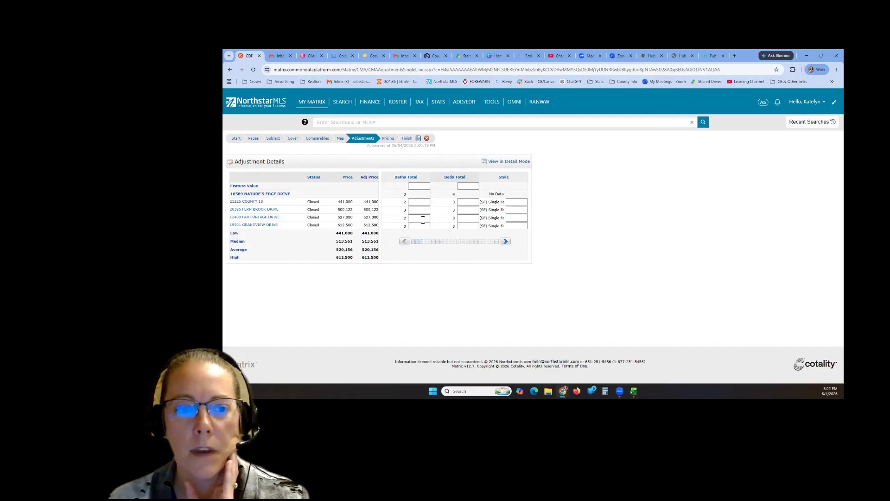
- Enter a 5,000 per-bath feature value and check County 18's raised adjusted price
left_click(418, 186)
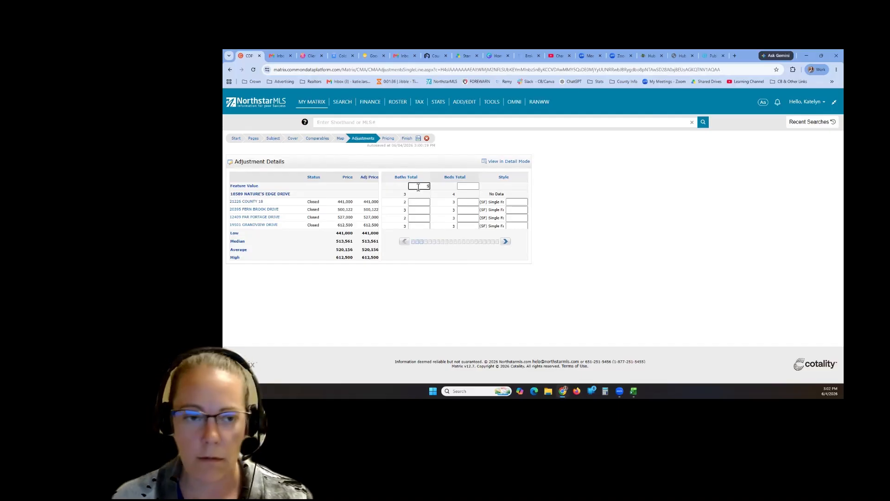
key("Return")
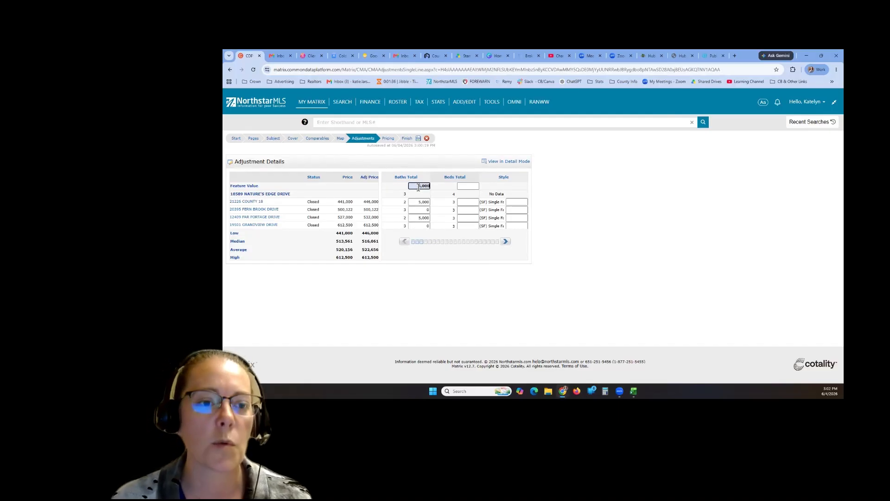
key("Tab")
left_click(585, 193)
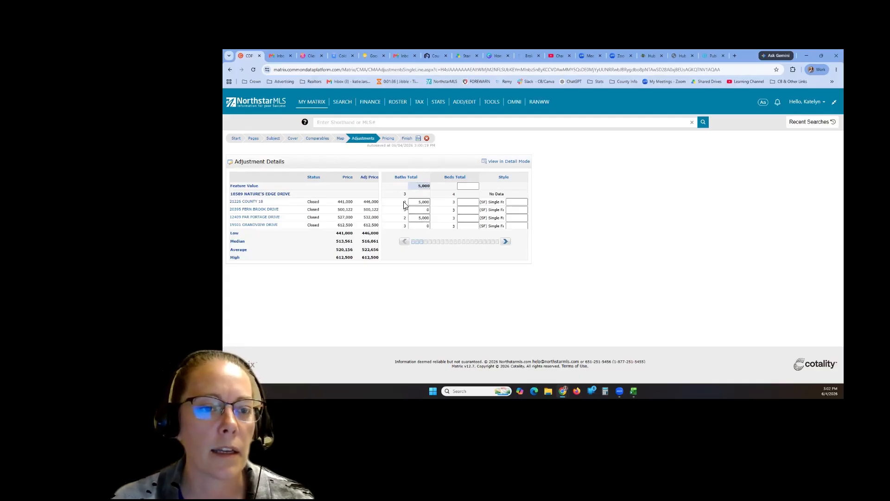
left_click_drag(408, 195, 404, 194)
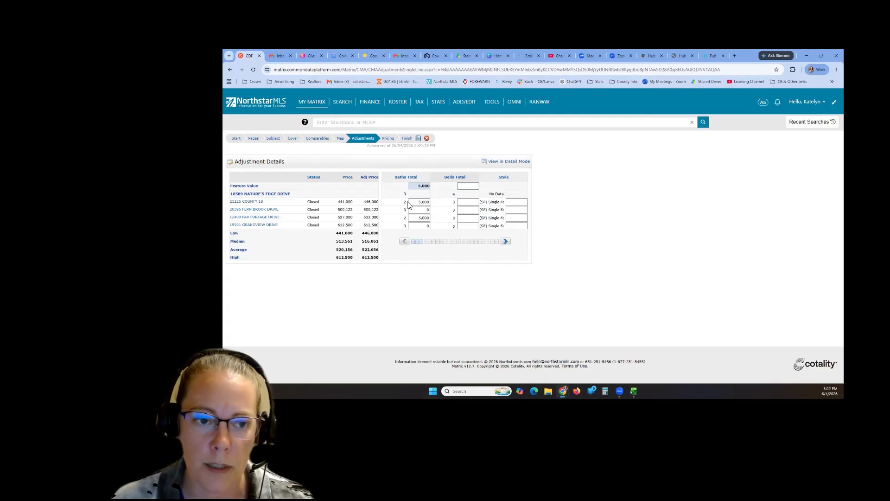
key("Tab")
left_click_drag(408, 202, 402, 203)
left_click(425, 203)
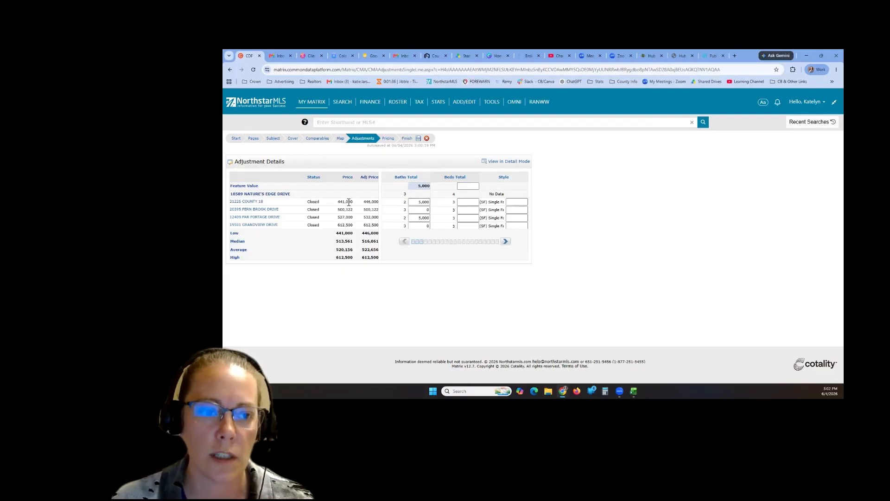
left_click_drag(352, 203, 338, 203)
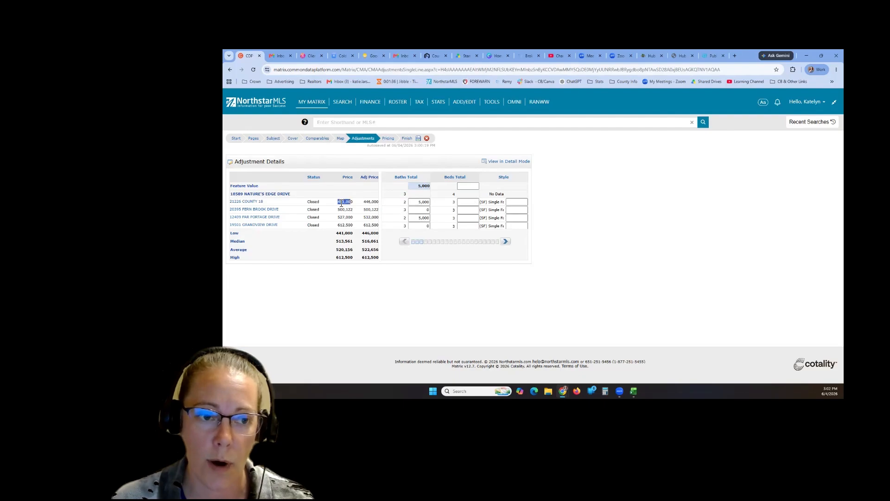
left_click(402, 203)
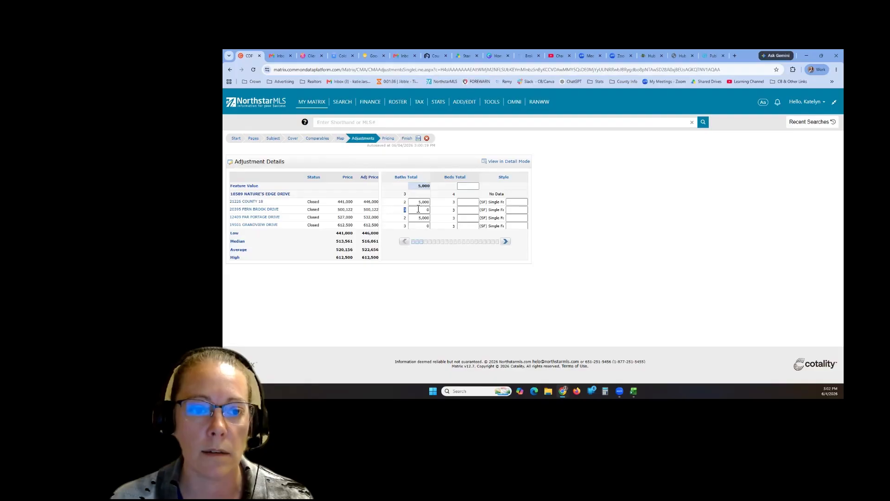
type("3")
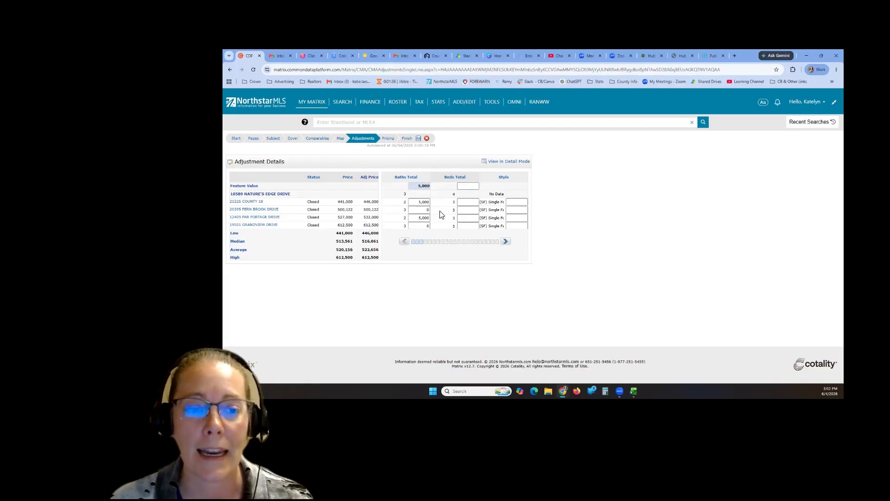
- Enter a 5,000 per-bedroom feature value in Beds Total
left_click(474, 185)
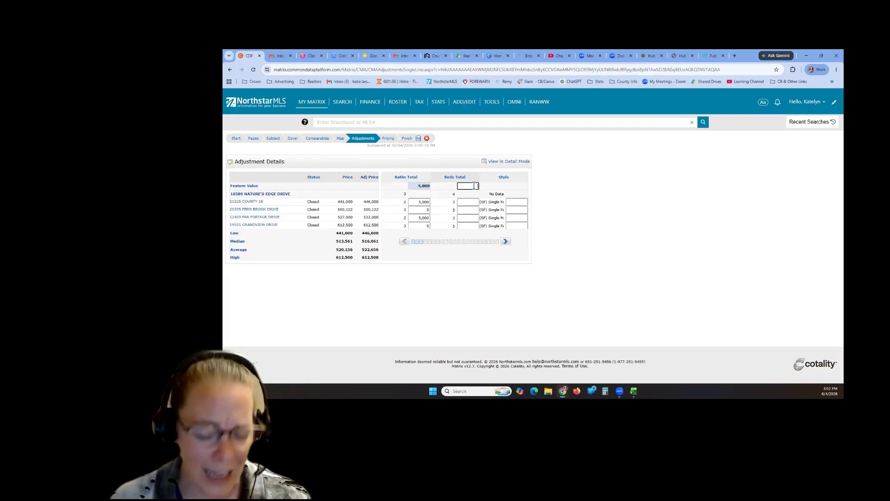
type("5000")
key("Tab")
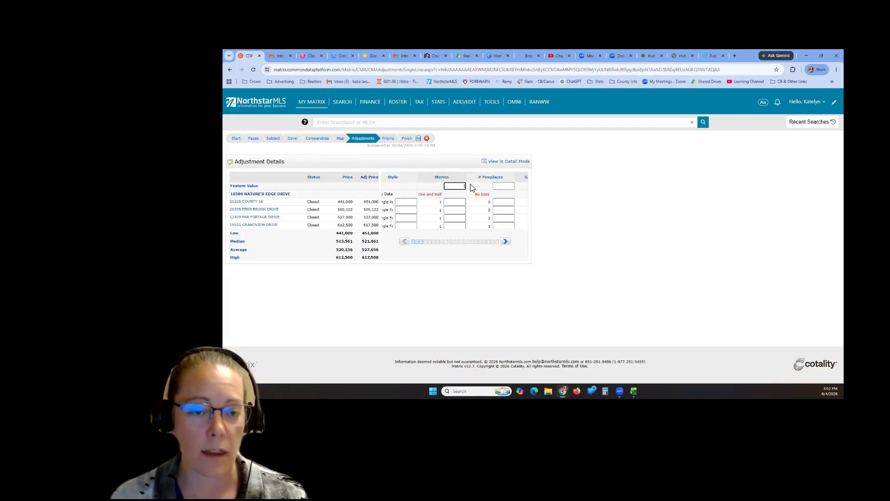
left_click(405, 242)
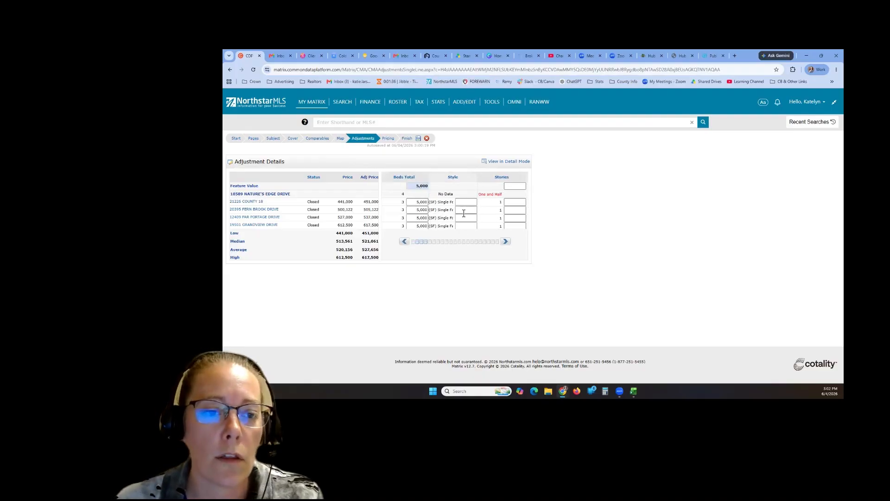
left_click(404, 242)
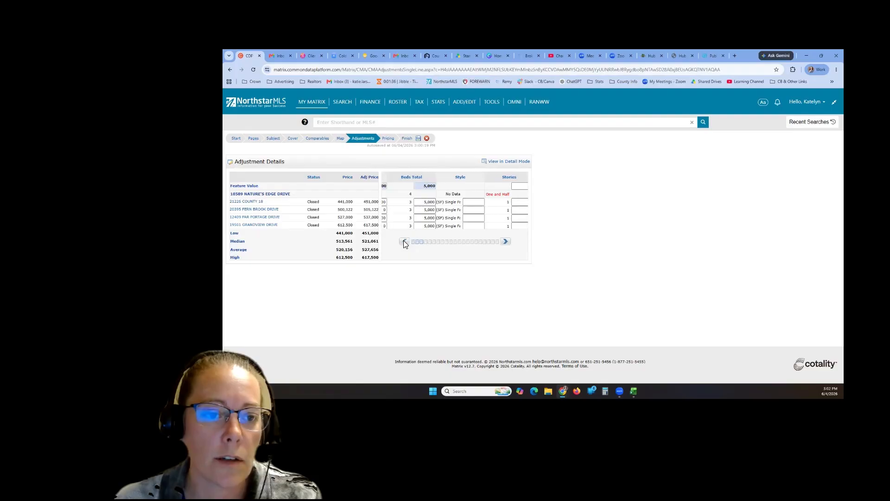
- Set a 10,000 per-space feature value in the Garage Spaces column
left_click(505, 245)
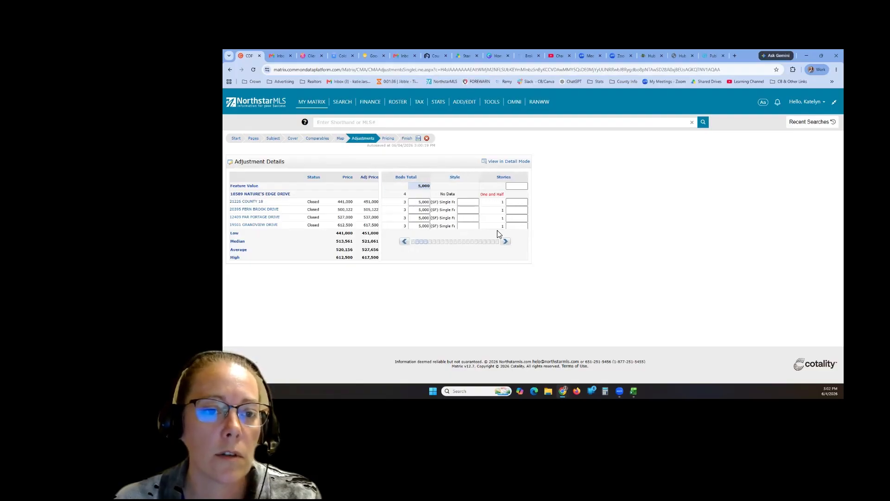
left_click(508, 243)
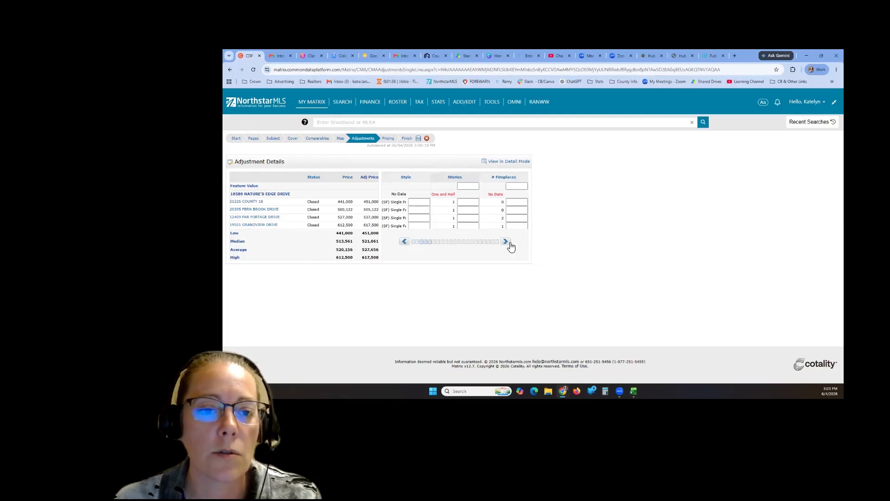
left_click(510, 243)
left_click(510, 244)
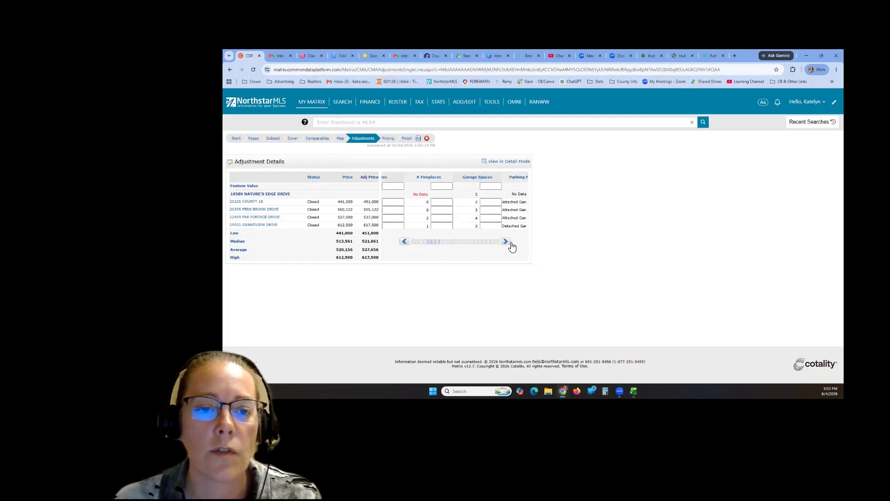
left_click(510, 244)
left_click(404, 242)
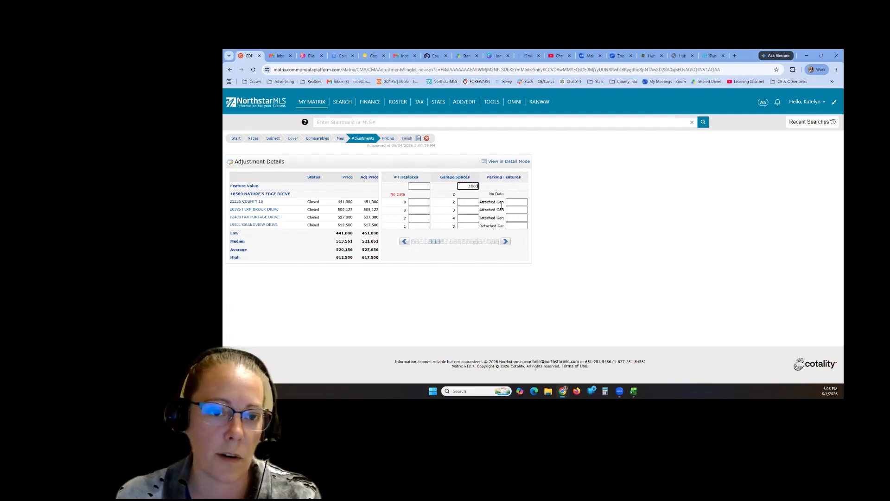
key("Return")
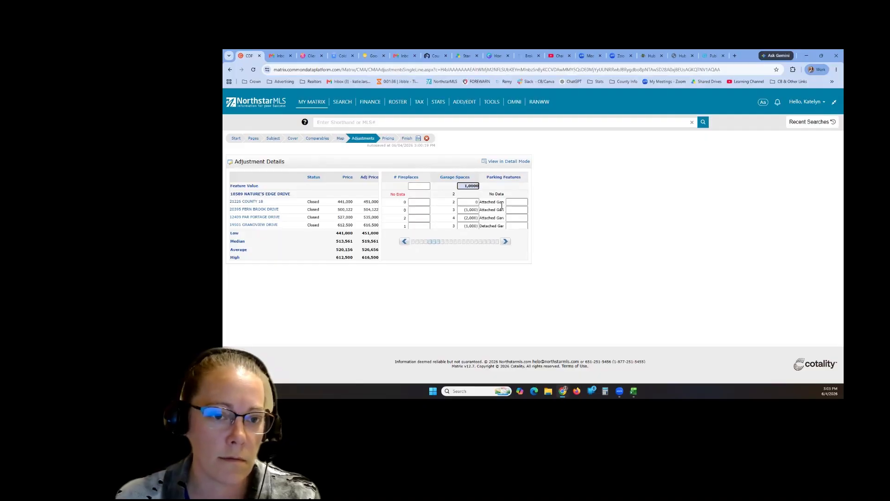
key("Return")
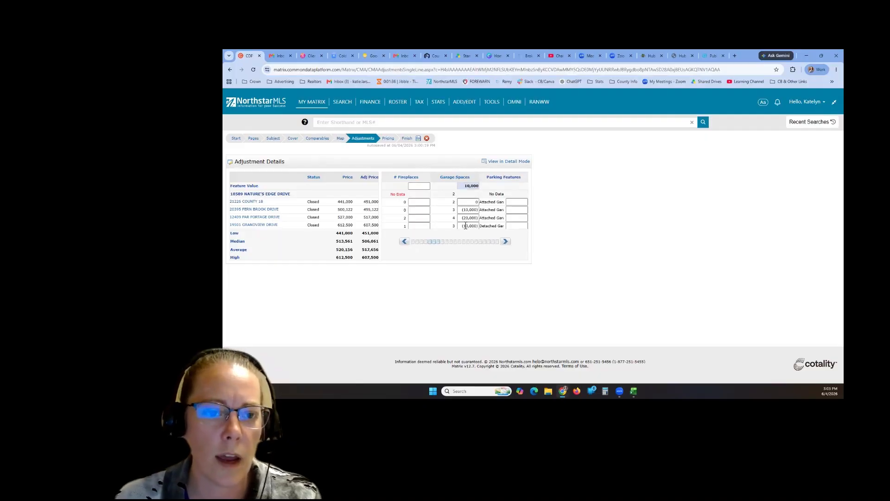
- Review Fern Brook's (10,000) and County 18's zero garage adjustments against the subject's 2 spaces
left_click(466, 210)
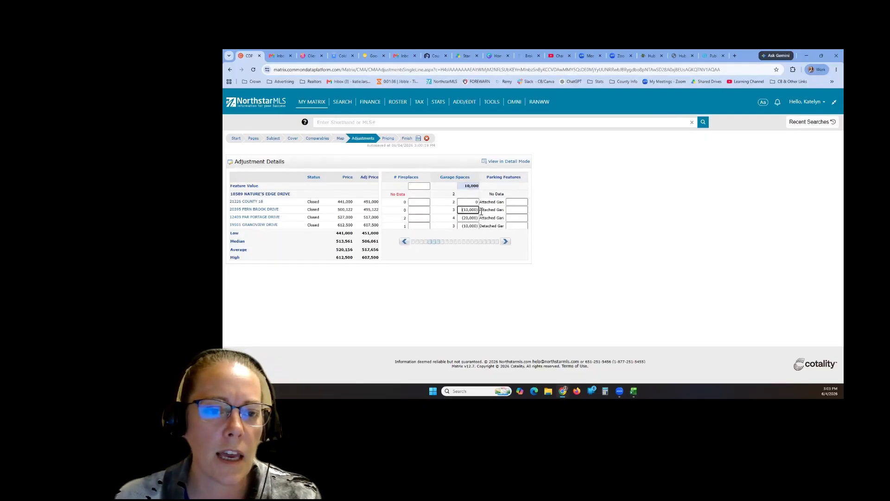
left_click_drag(462, 210, 481, 212)
left_click(482, 215)
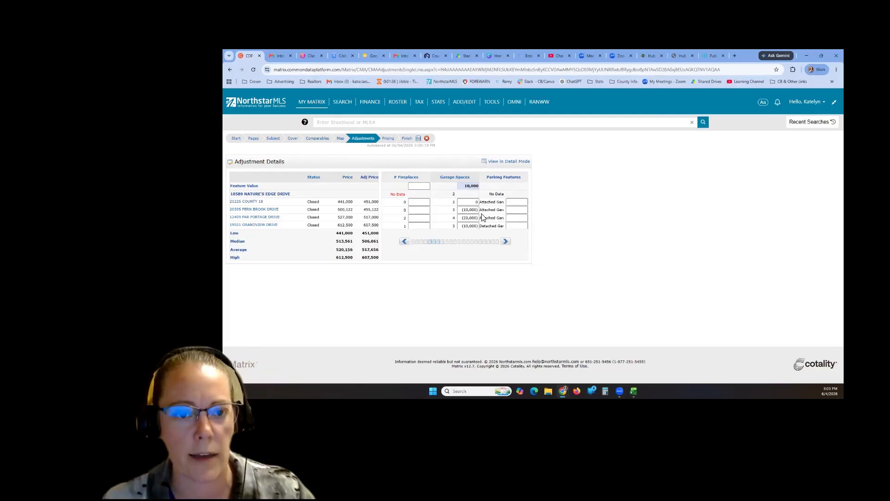
left_click_drag(461, 212, 480, 211)
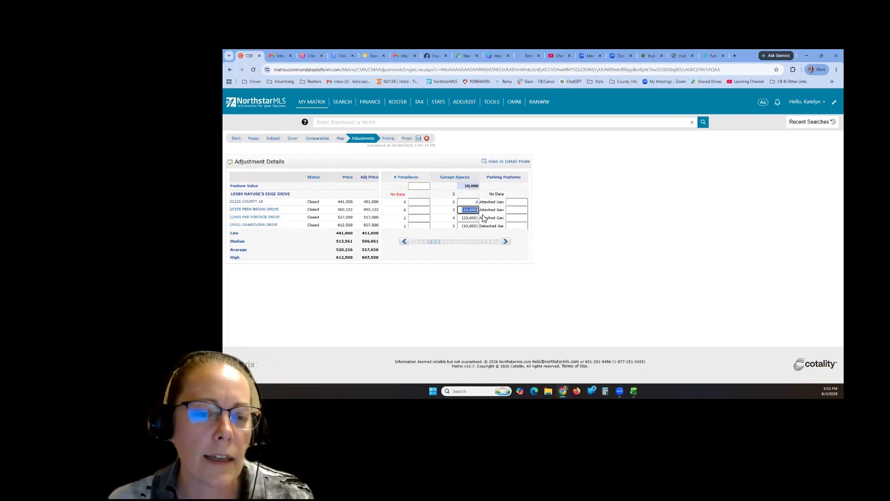
left_click(482, 215)
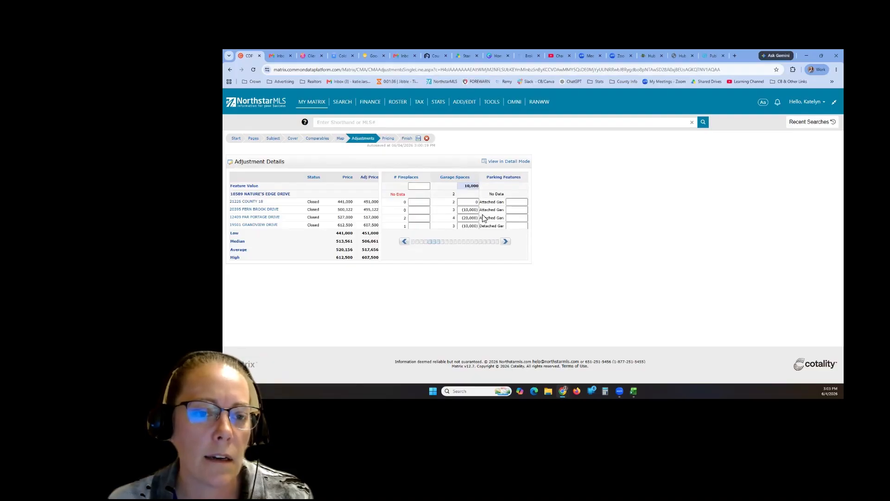
double_click(454, 210)
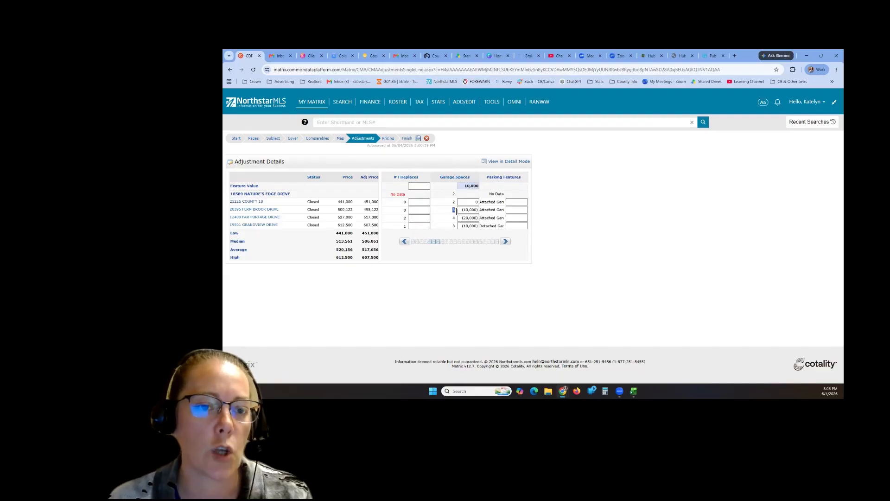
double_click(454, 194)
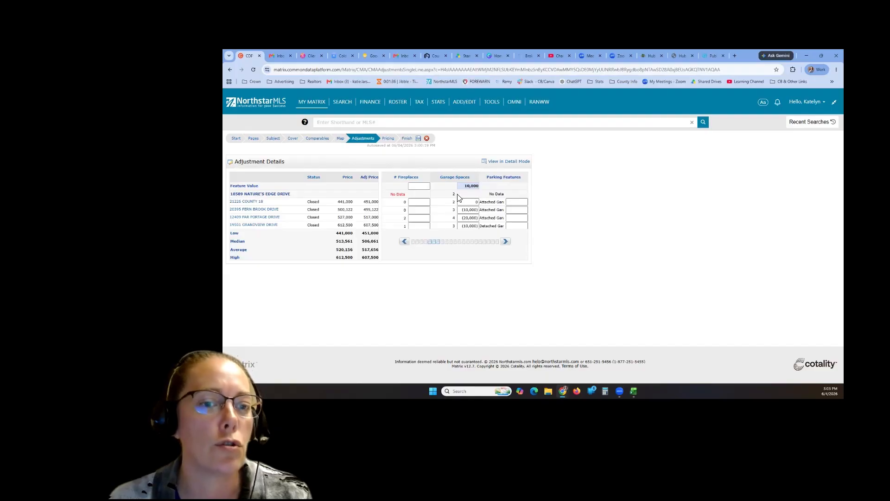
left_click(468, 202)
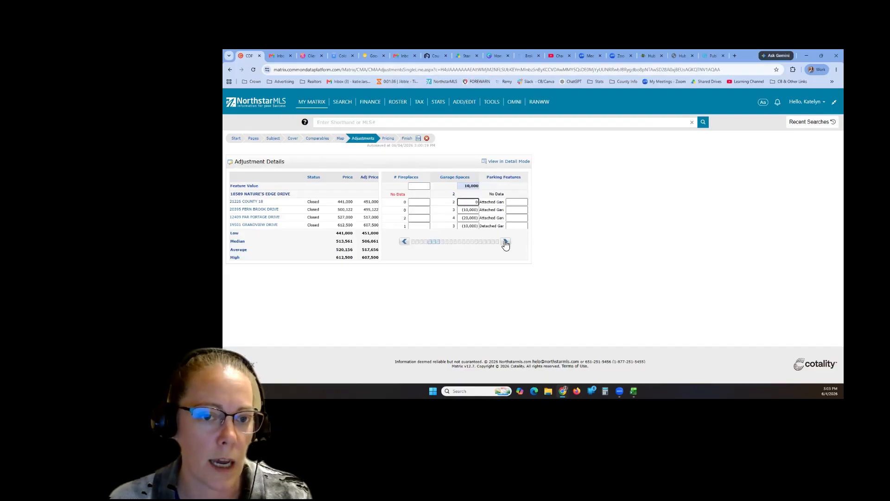
left_click(504, 243)
left_click(505, 243)
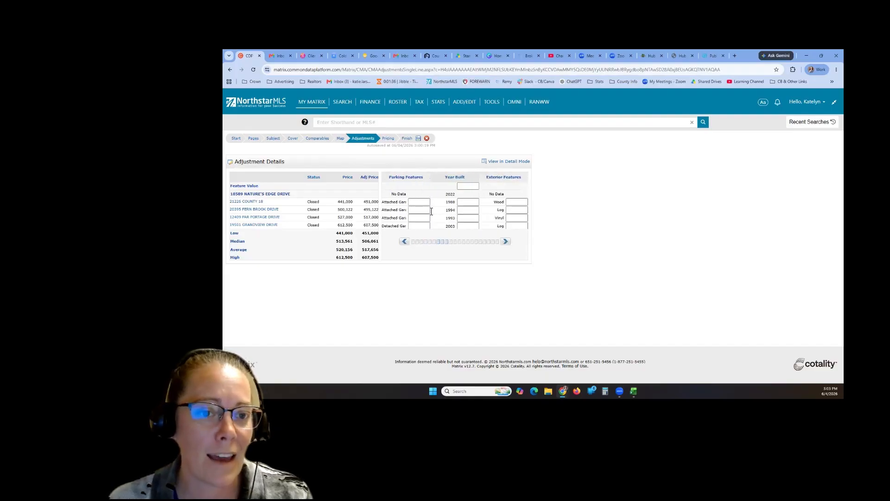
- Enter 1,000 as the Year Built feature value so comps' adjusted prices recalculate
left_click(467, 218)
left_click(474, 204)
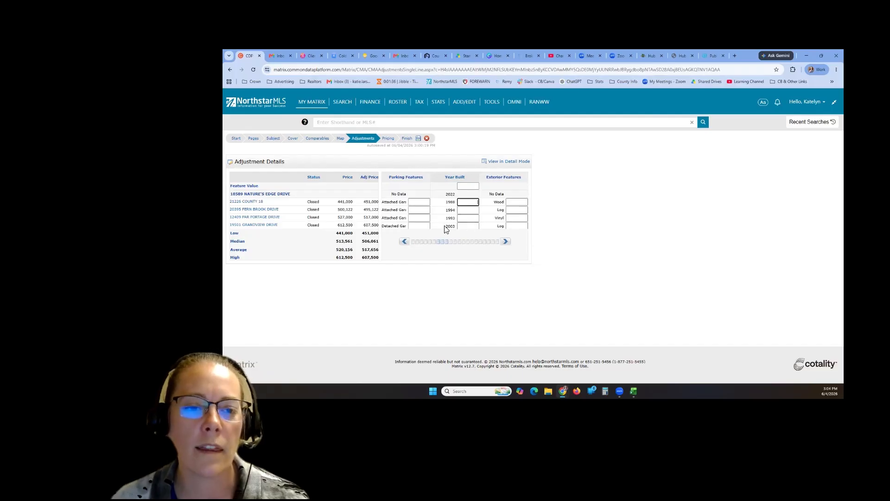
left_click(470, 187)
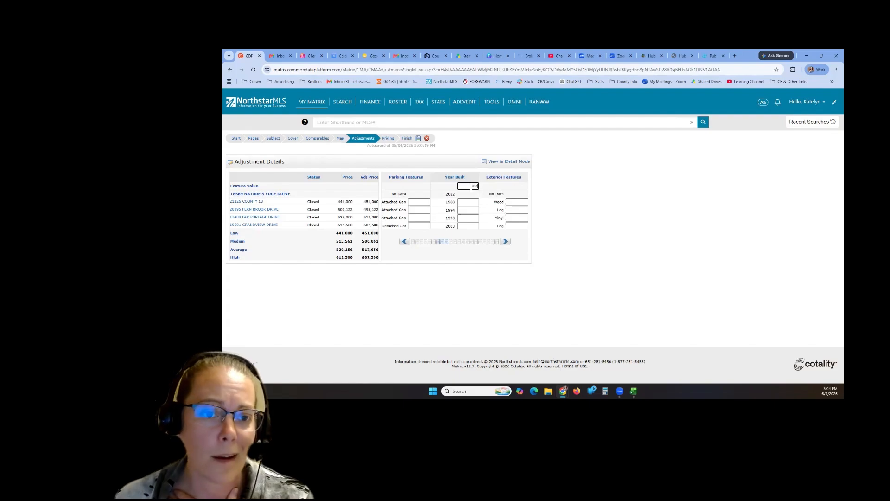
key("Return")
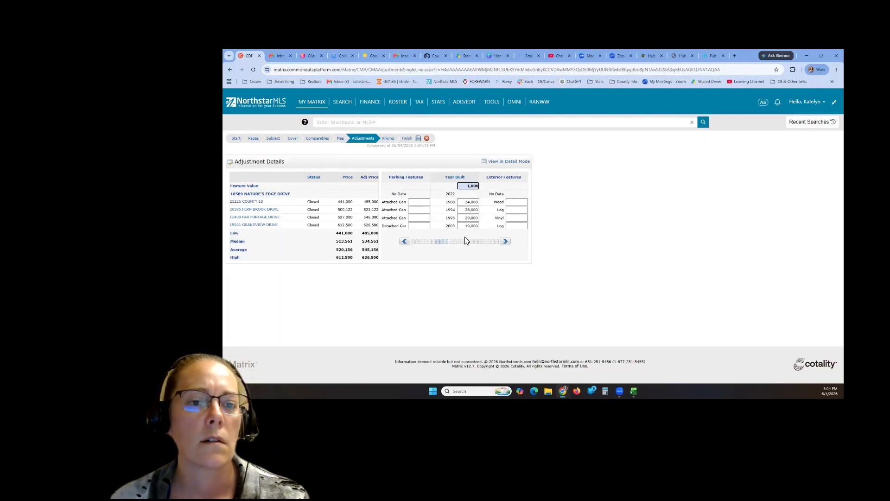
left_click(480, 191)
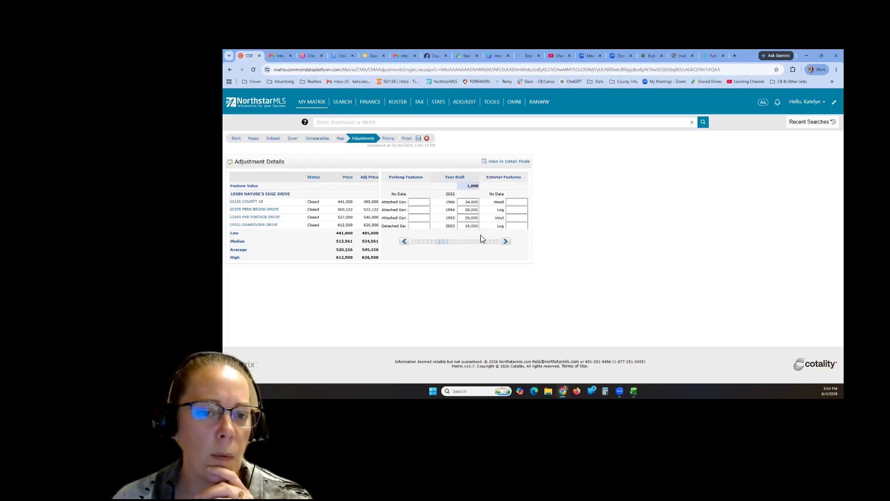
- Enter a (30,000) Exterior Features adjustment for the first log-exterior comparable
left_click(506, 242)
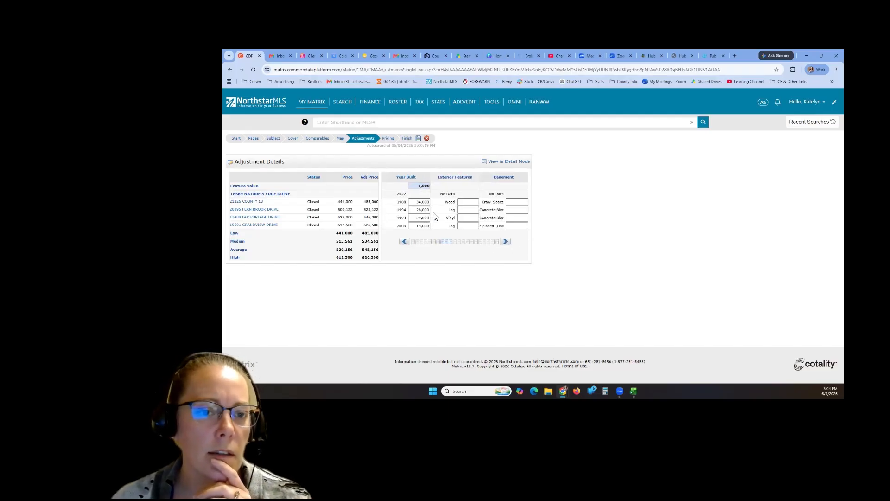
left_click(471, 212)
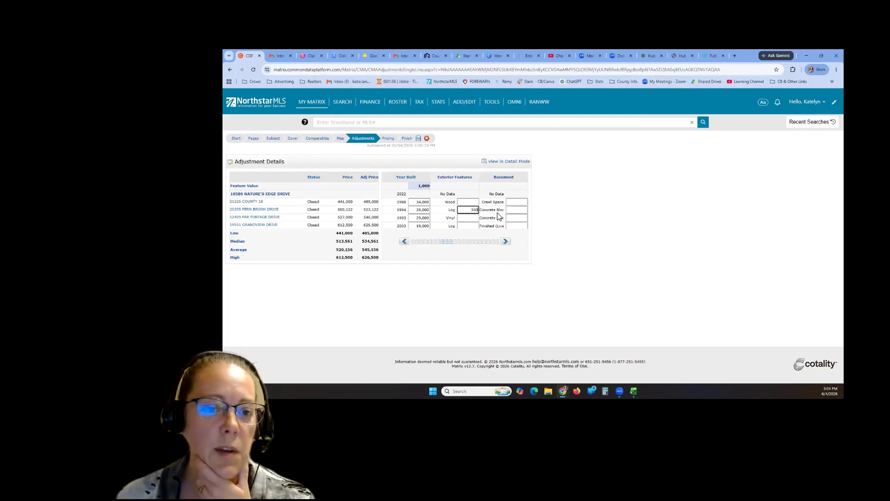
key("Return")
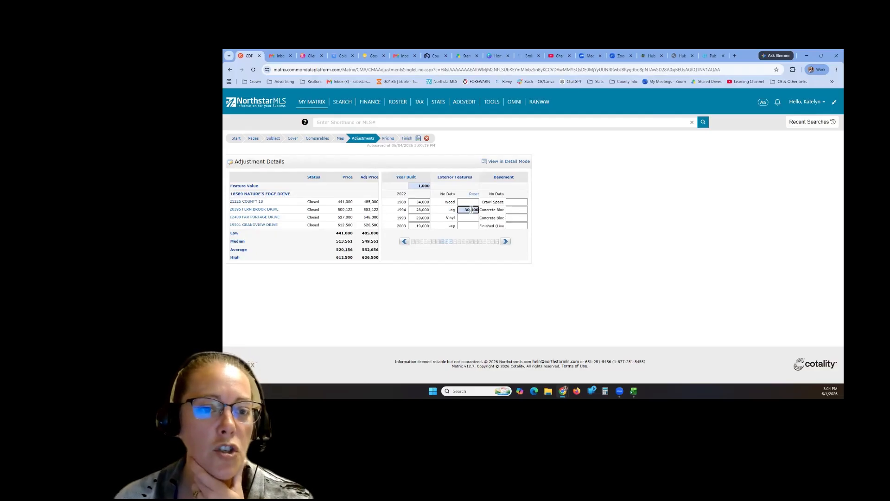
left_click(453, 210)
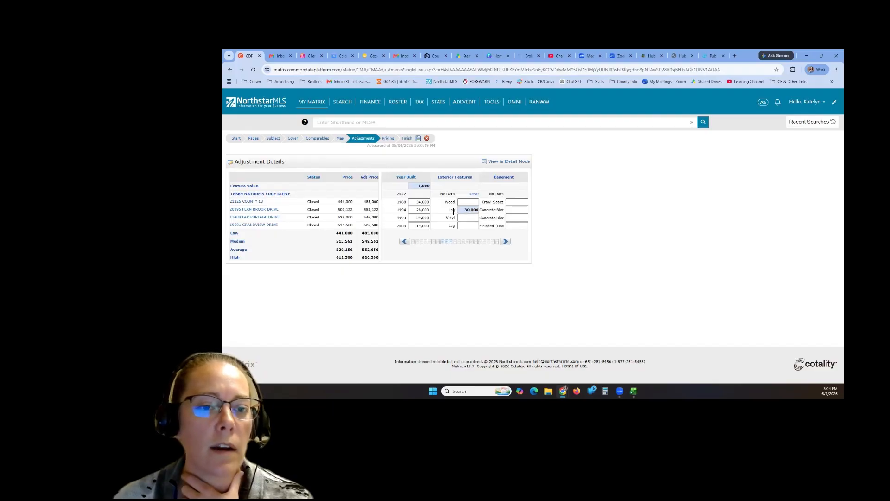
left_click(467, 212)
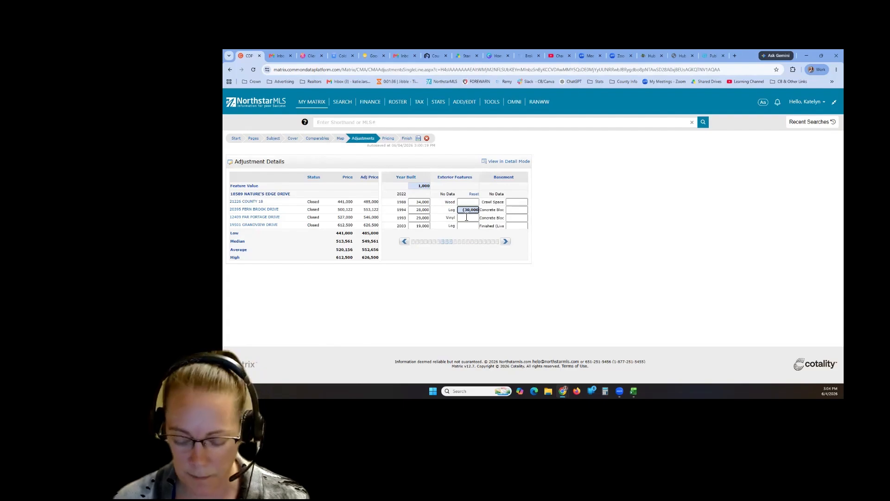
type(")")
left_click(466, 218)
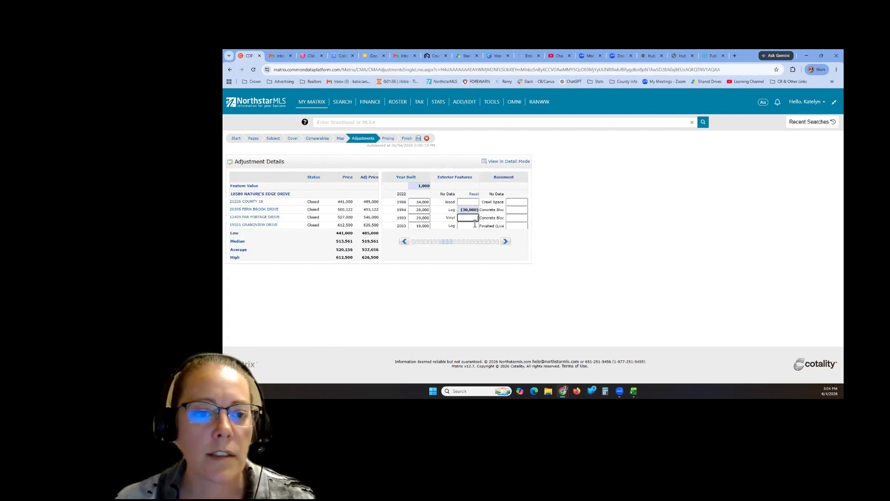
left_click(476, 210)
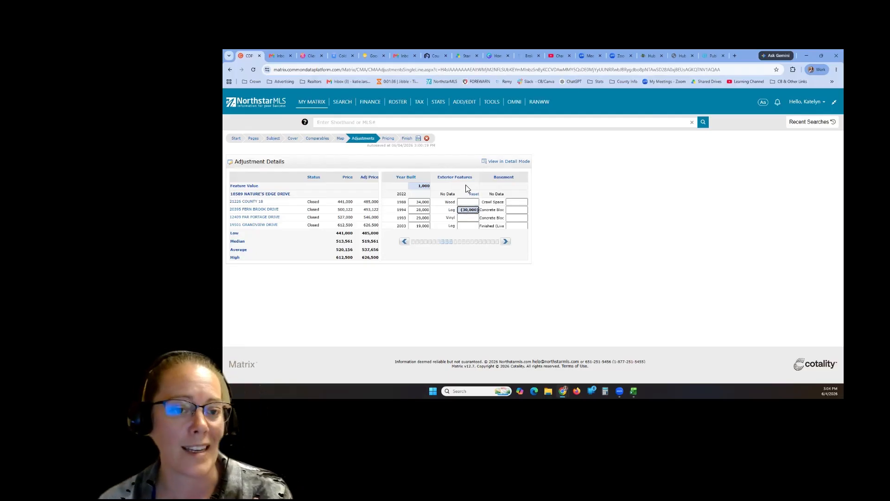
- Enter (30,000) for the other log-exterior comparable and verify the value
left_click(466, 227)
type("(3")
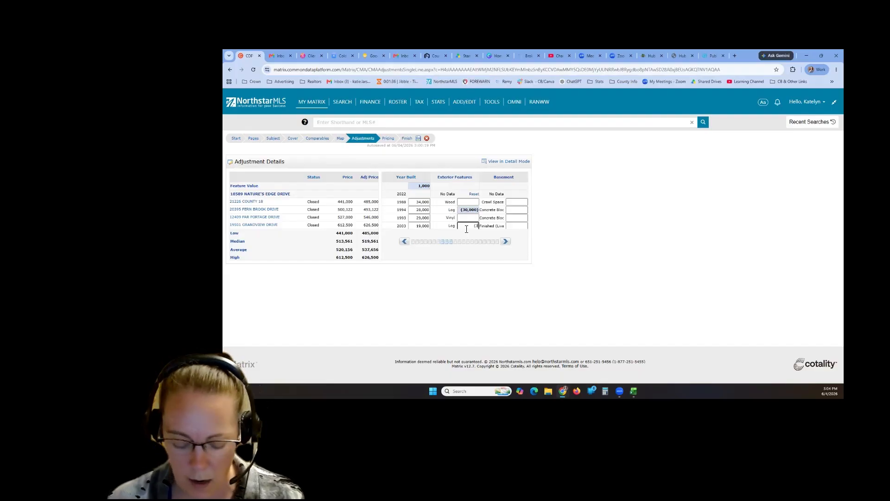
type("0,")
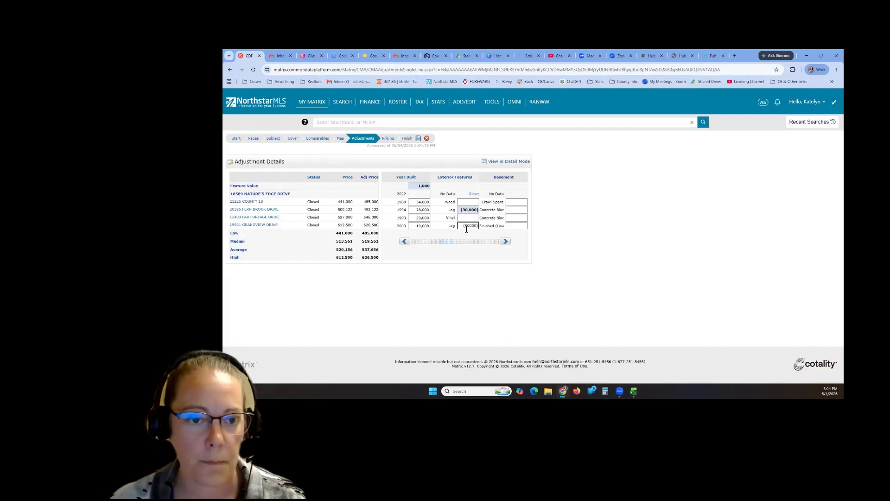
type("000)")
left_click(470, 259)
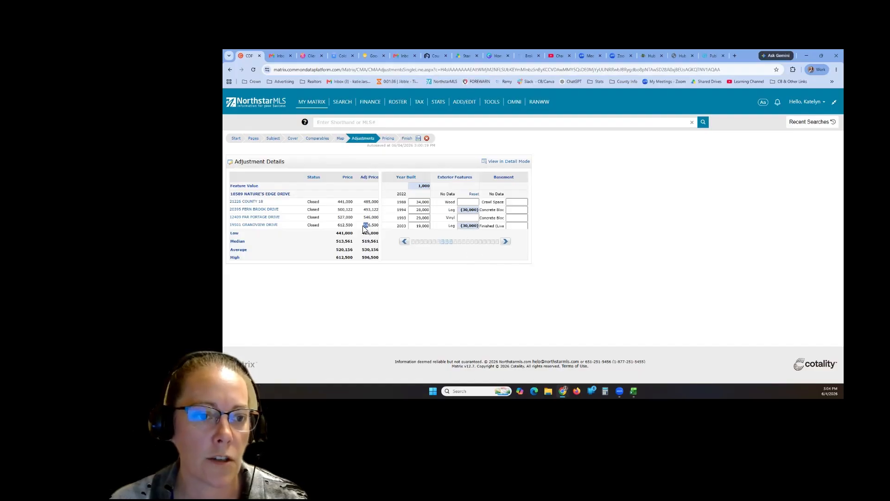
left_click(462, 226)
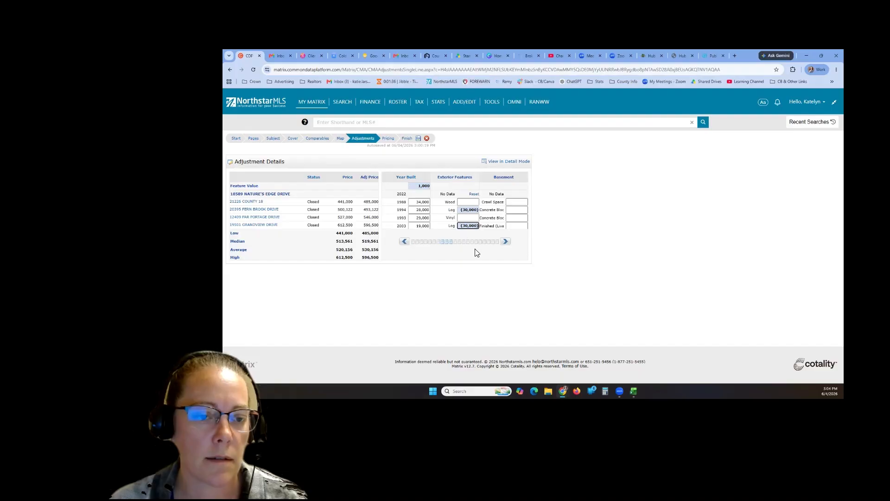
left_click(424, 187)
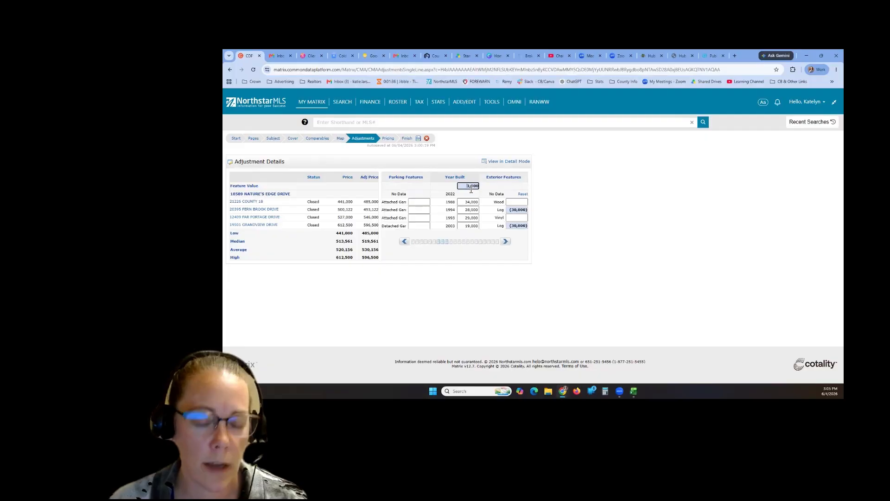
- Change the Year Built feature value to a negative (1,000)
type("(")
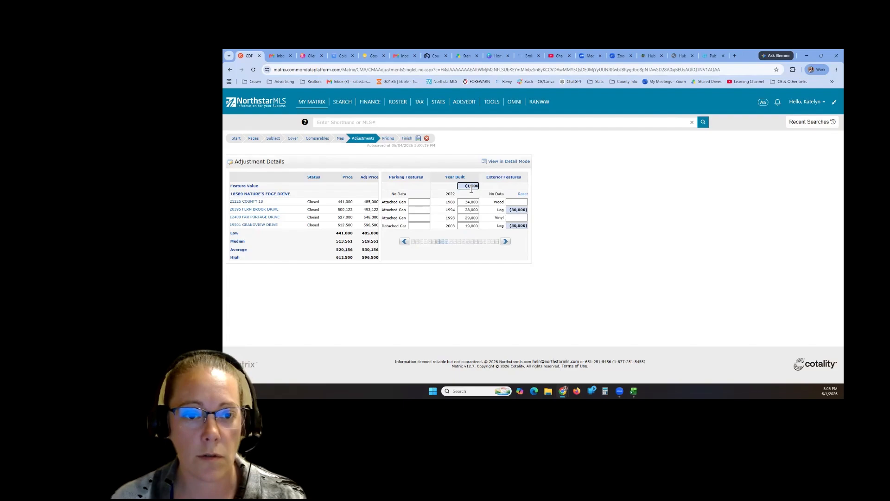
type(")")
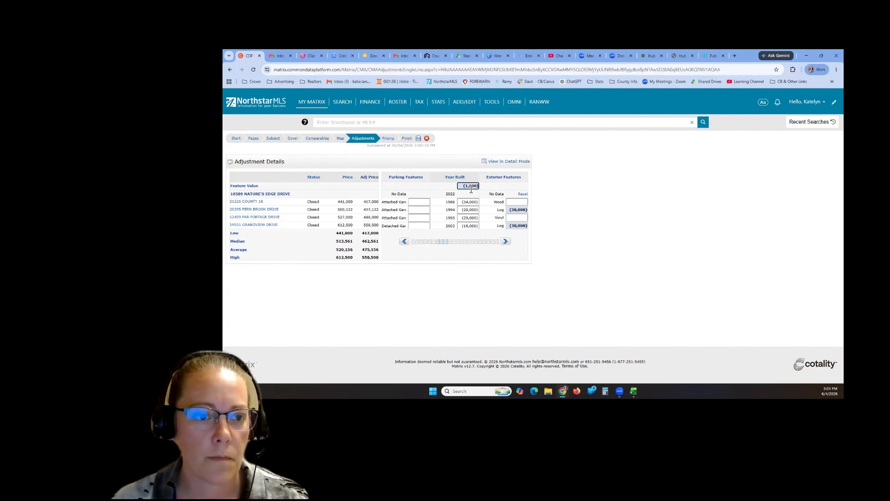
left_click(489, 259)
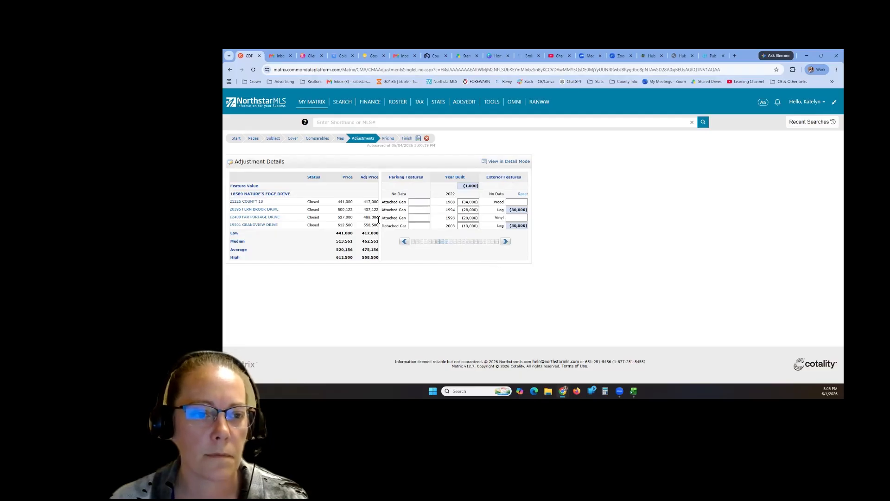
left_click(506, 242)
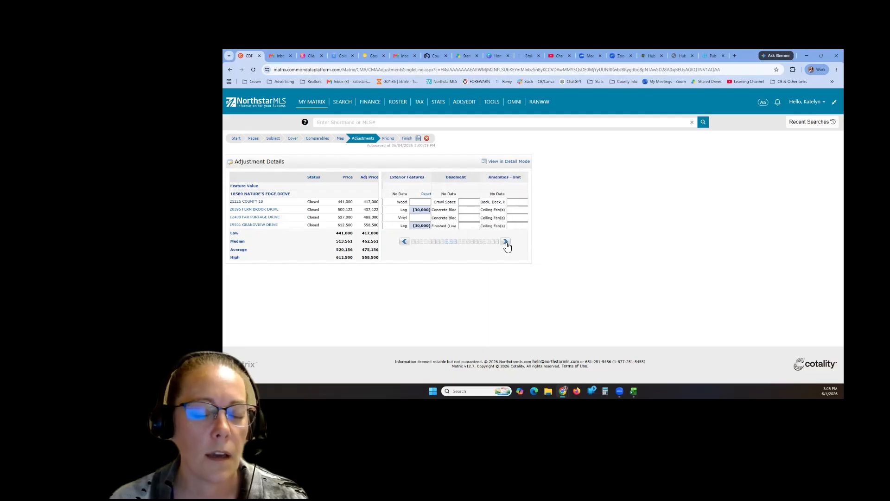
left_click(505, 242)
left_click(505, 243)
left_click(506, 242)
left_click(505, 242)
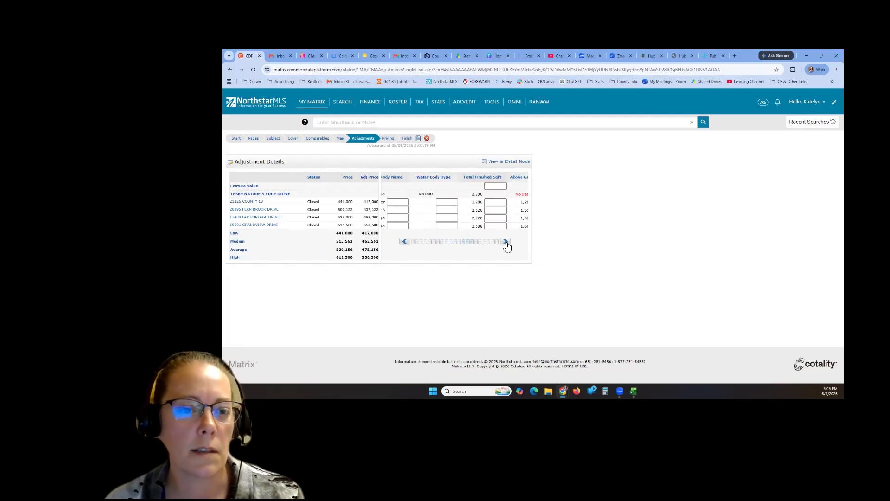
left_click(506, 242)
left_click(507, 242)
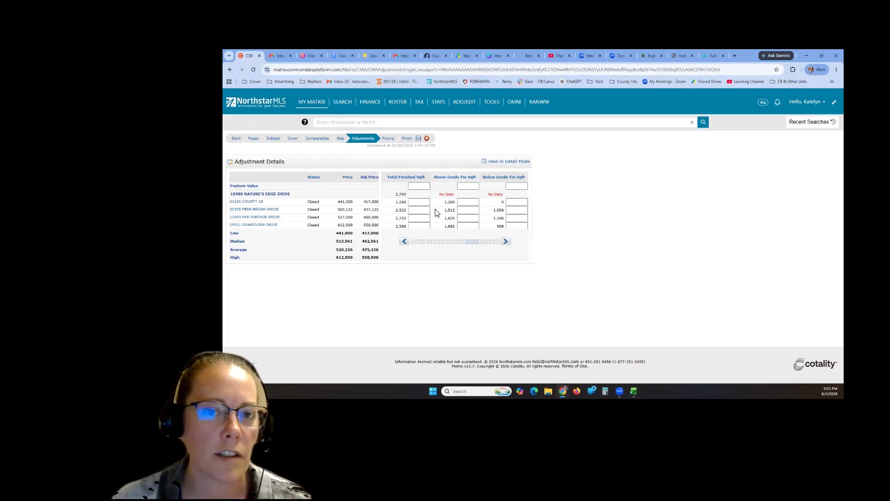
- Page through the remaining columns to Waterfront Frontage Feet, then go to Pricing
left_click(422, 188)
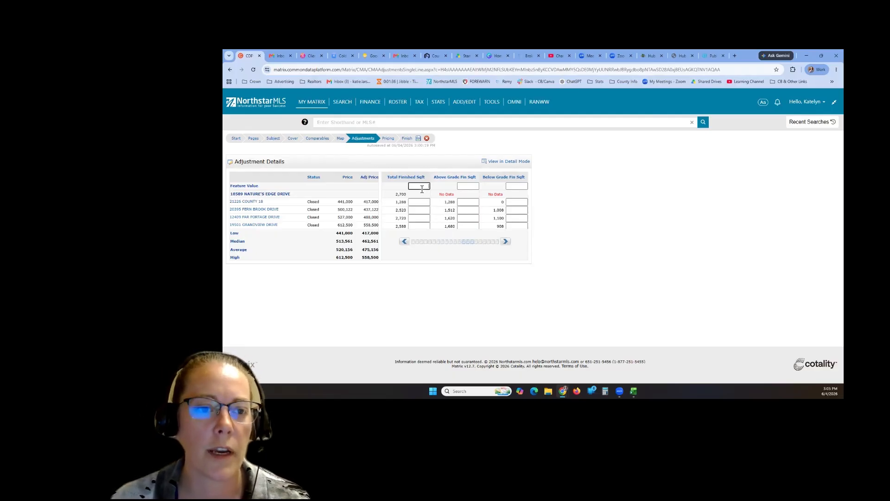
left_click(506, 243)
left_click(468, 186)
left_click(506, 242)
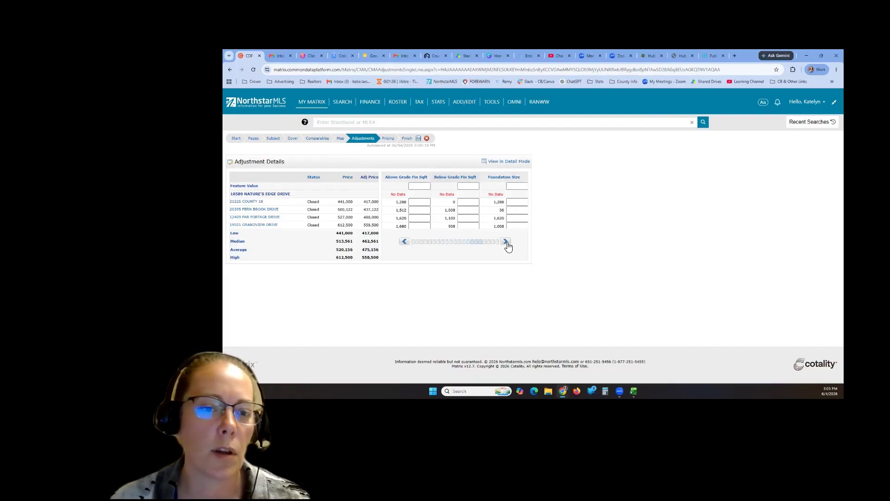
left_click(506, 242)
left_click(506, 242)
left_click(506, 242)
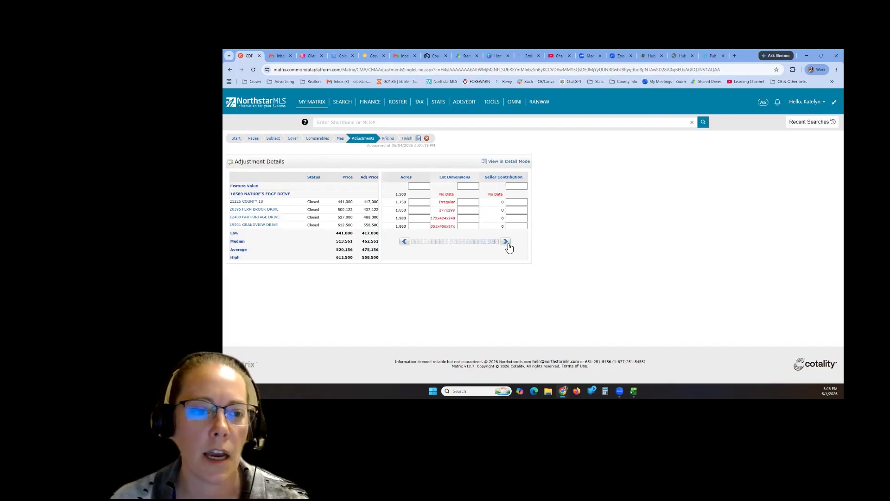
left_click(506, 242)
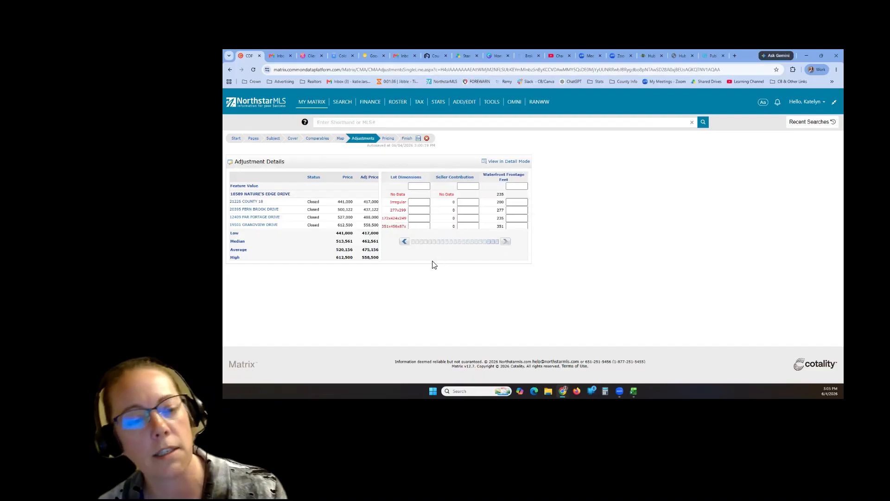
left_click(388, 140)
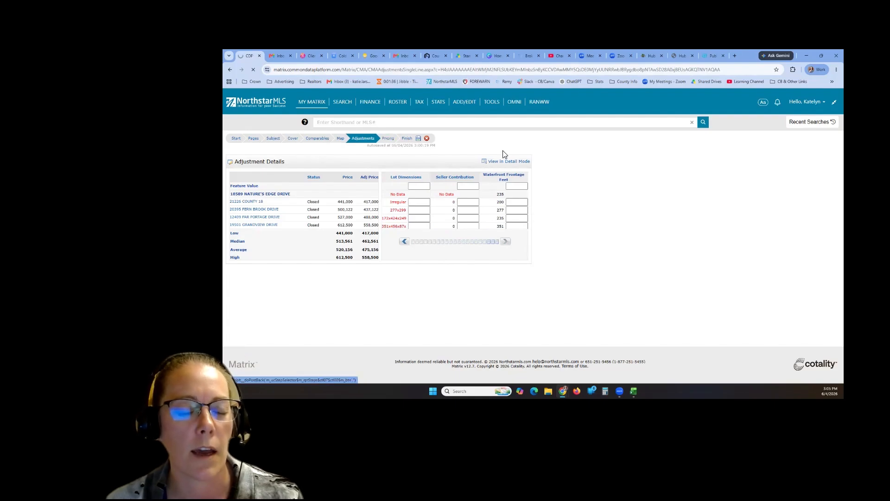
scroll(461, 211, "down", 1)
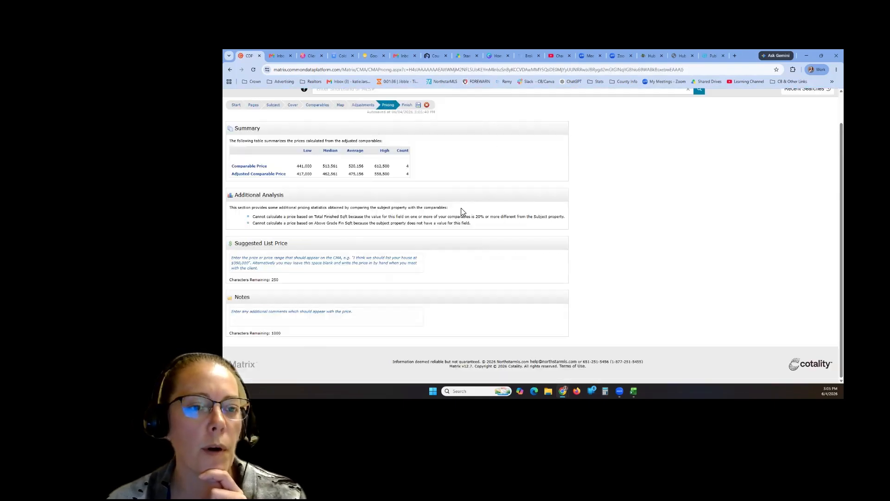
mouse_move(231, 166)
left_mouse_down()
mouse_move(299, 176)
mouse_move(234, 168)
left_mouse_up()
left_click(248, 175)
left_click(287, 183)
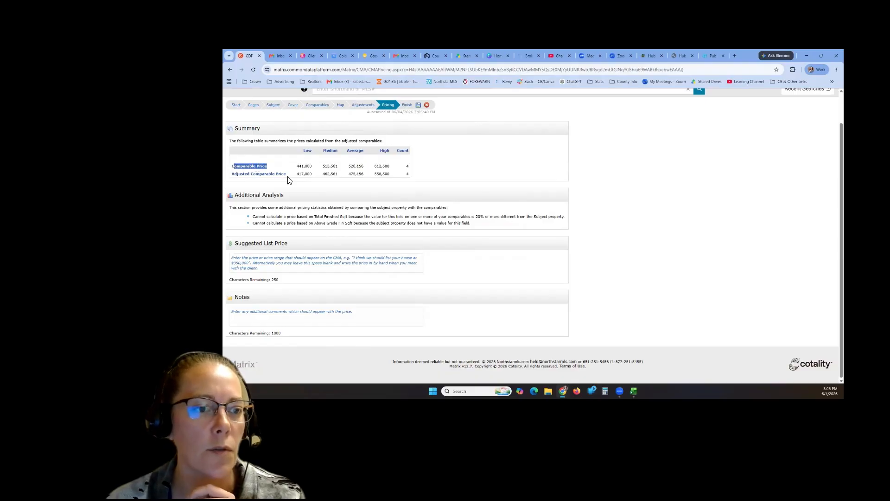
left_click(287, 176)
triple_click(250, 176)
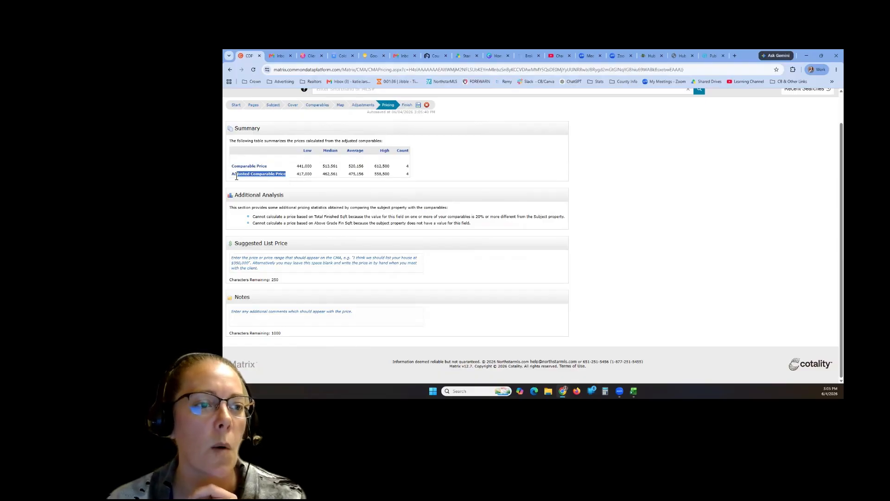
left_click(287, 182)
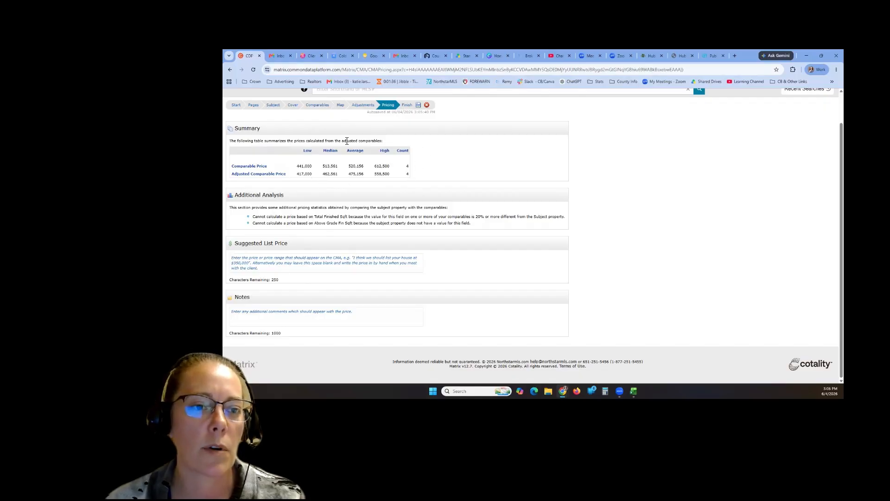
double_click(352, 176)
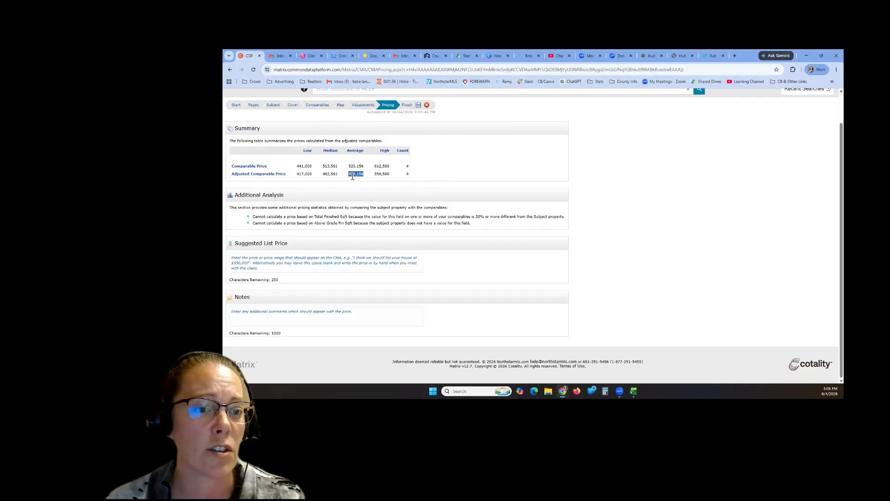
left_click_drag(394, 176, 374, 178)
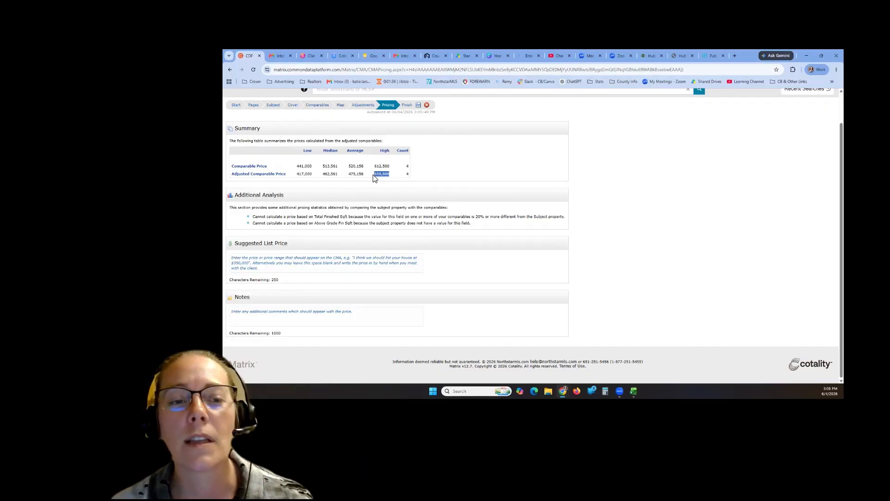
left_click(457, 177)
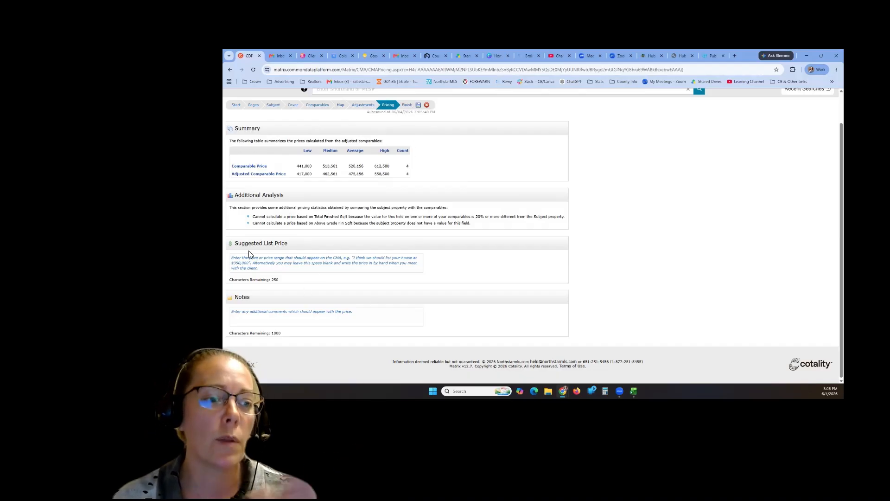
left_click(269, 261)
left_click(326, 239)
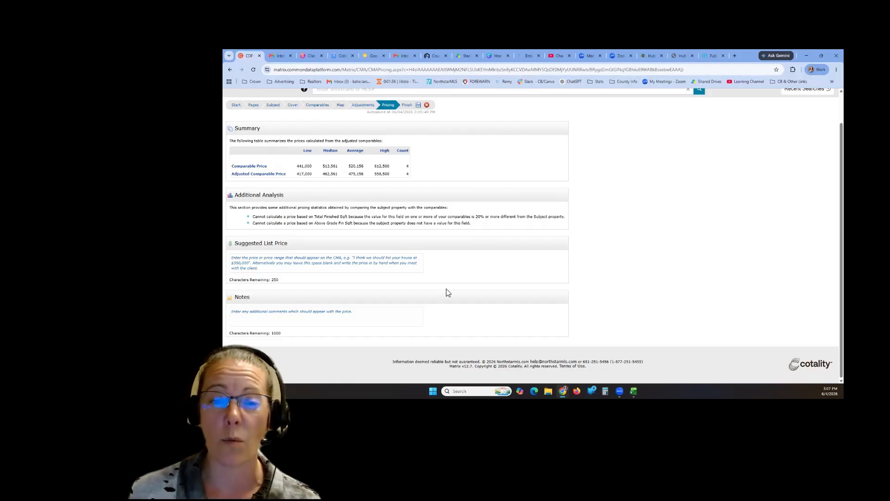
scroll(452, 276, "up", 1)
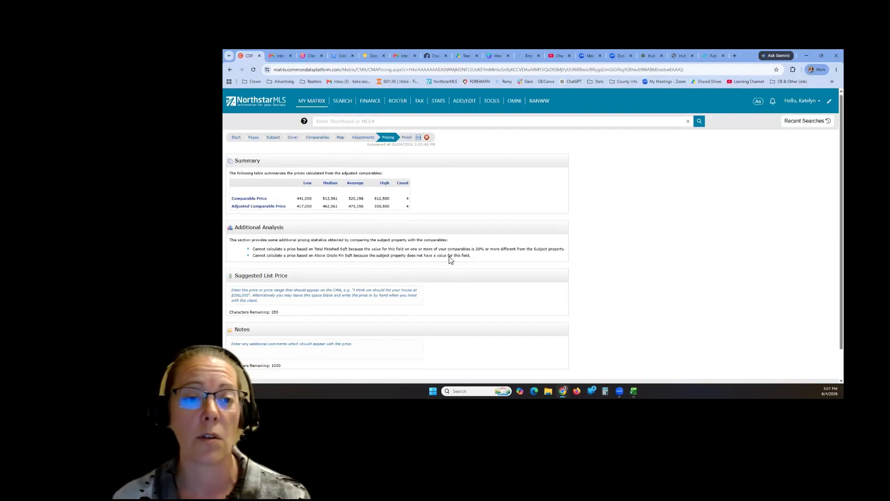
- Finish the CMA wizard and generate the 11-page Comparative Market Analysis PDF report
left_click(407, 139)
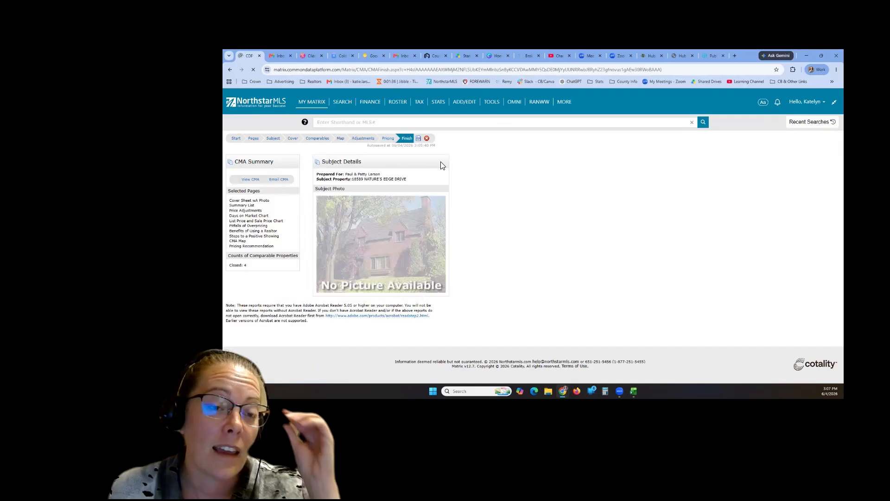
left_click(248, 180)
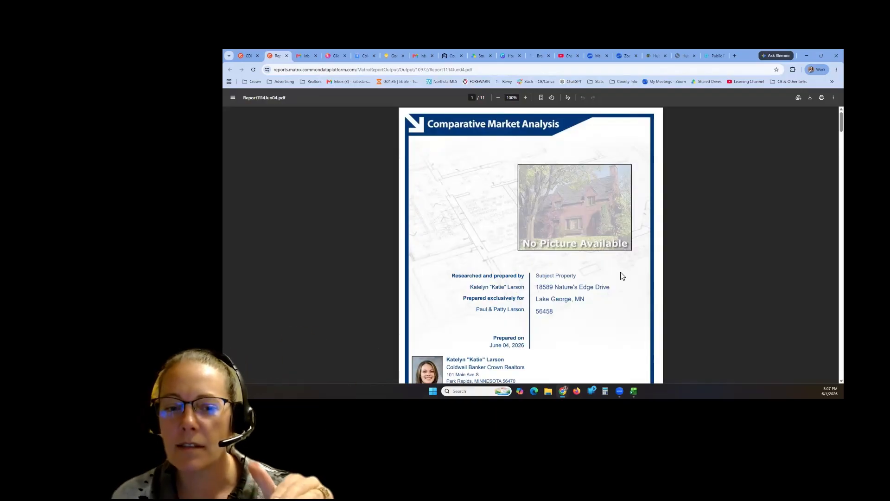
- Scroll through all 11 CMA pages, then back up to page 7, The Pitfalls of Overpricing
scroll(621, 275, "down", 3)
scroll(620, 274, "up", 2)
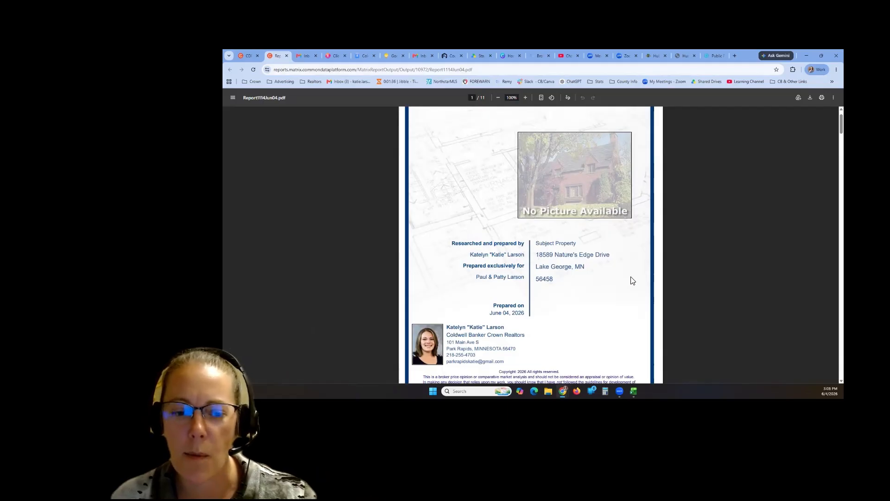
scroll(634, 278, "up", 1)
scroll(602, 282, "down", 4)
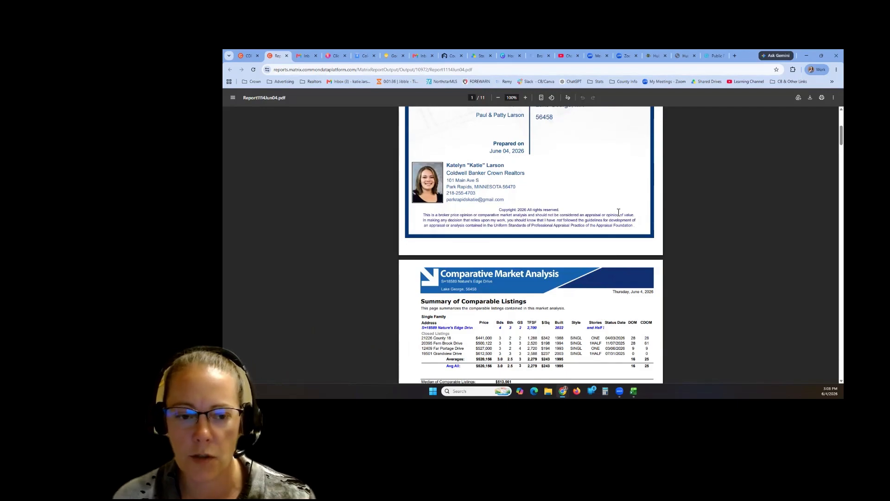
scroll(618, 215, "down", 2)
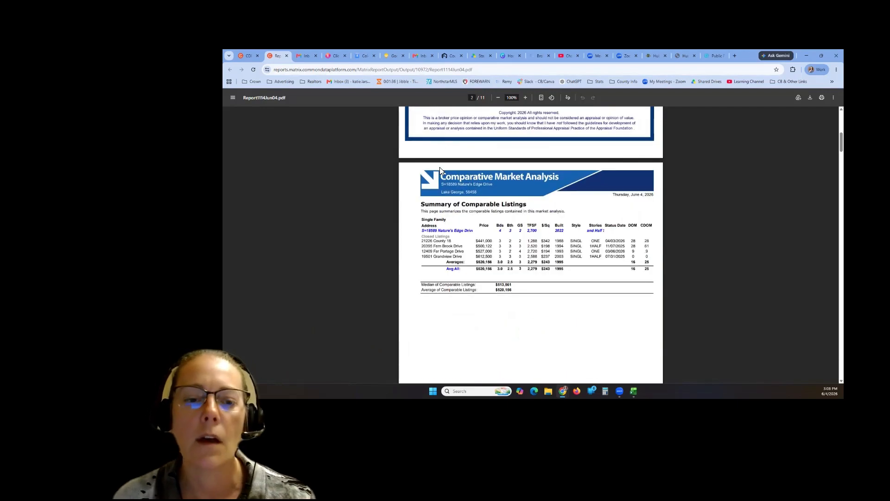
scroll(639, 276, "down", 8)
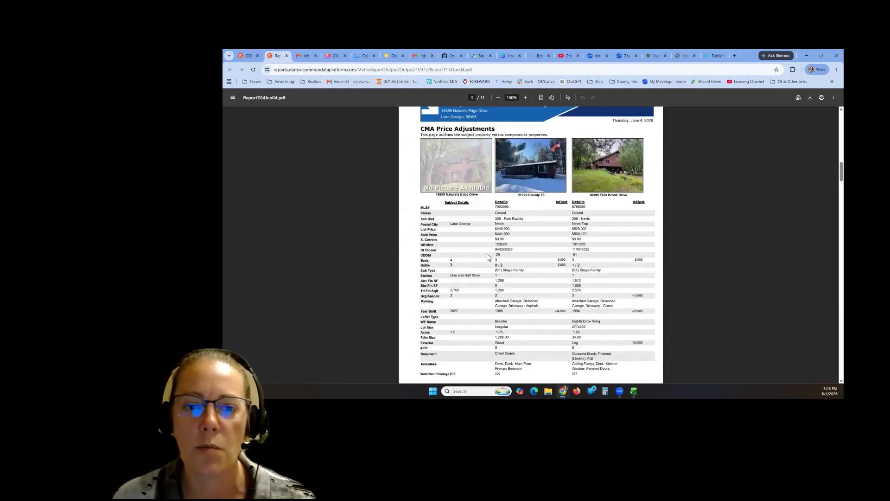
scroll(659, 254, "down", 4)
scroll(659, 254, "down", 4)
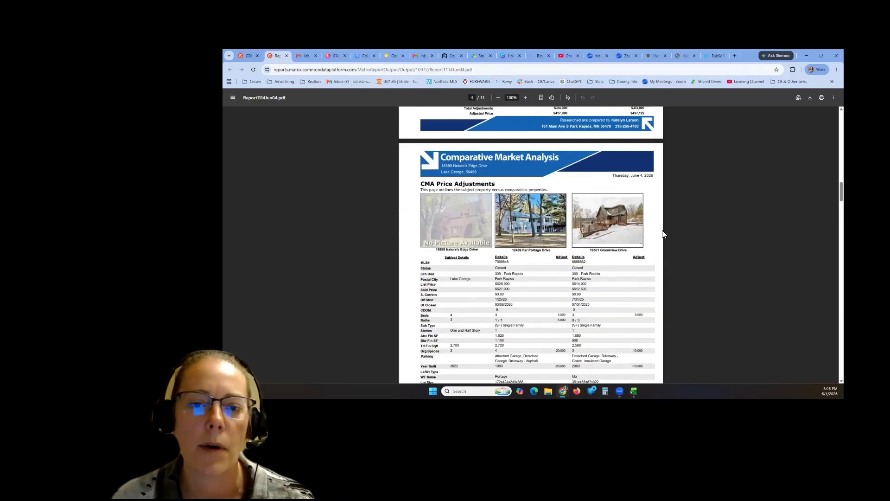
scroll(559, 302, "down", 8)
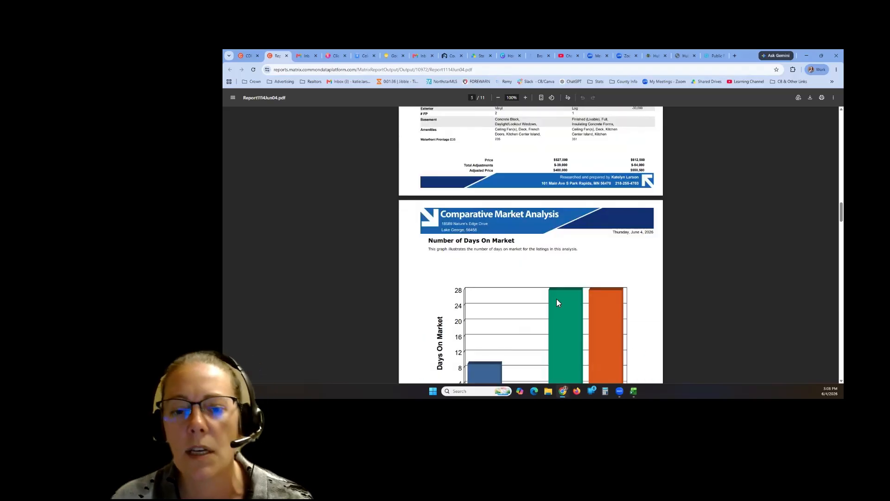
scroll(621, 260, "down", 1)
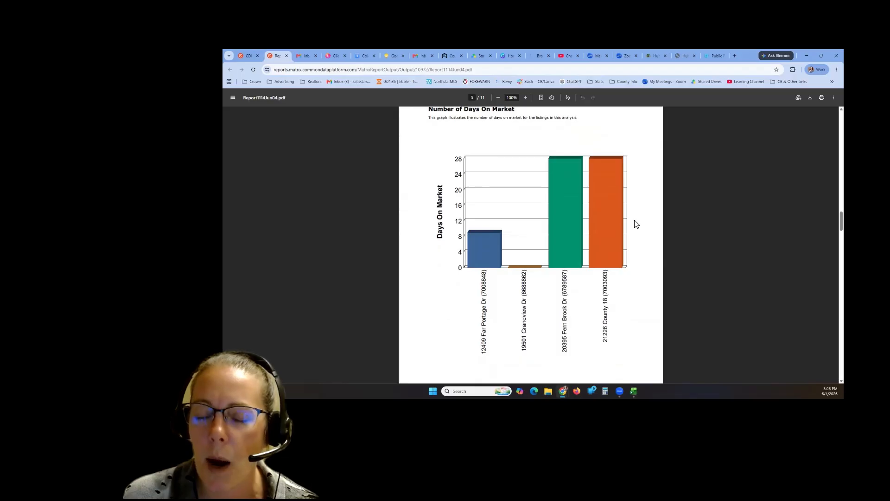
scroll(647, 238, "down", 9)
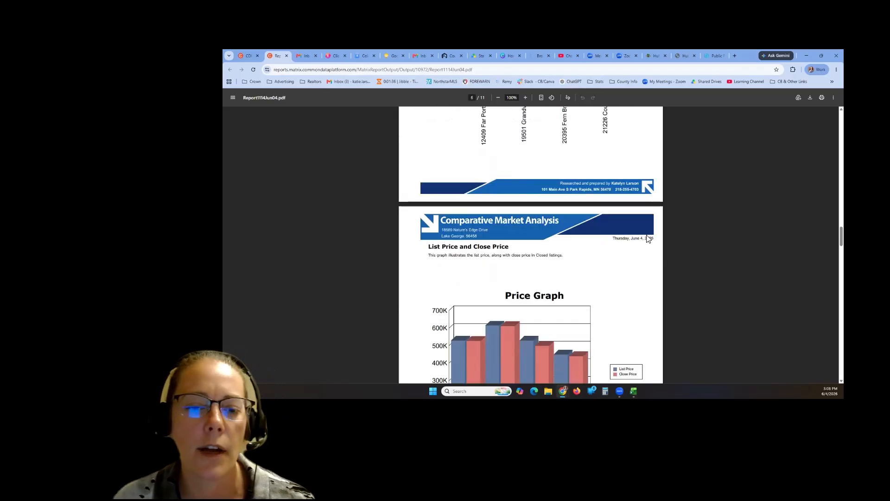
scroll(636, 288, "up", 1)
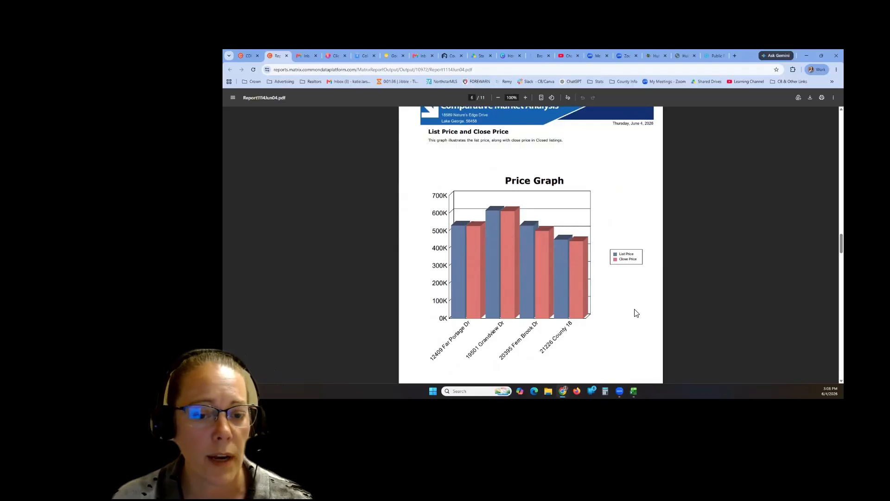
scroll(636, 313, "down", 3)
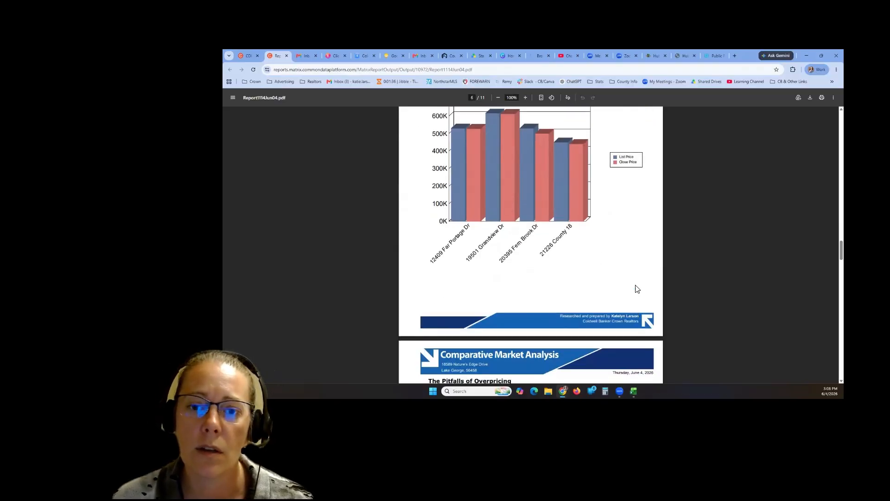
scroll(637, 291, "down", 6)
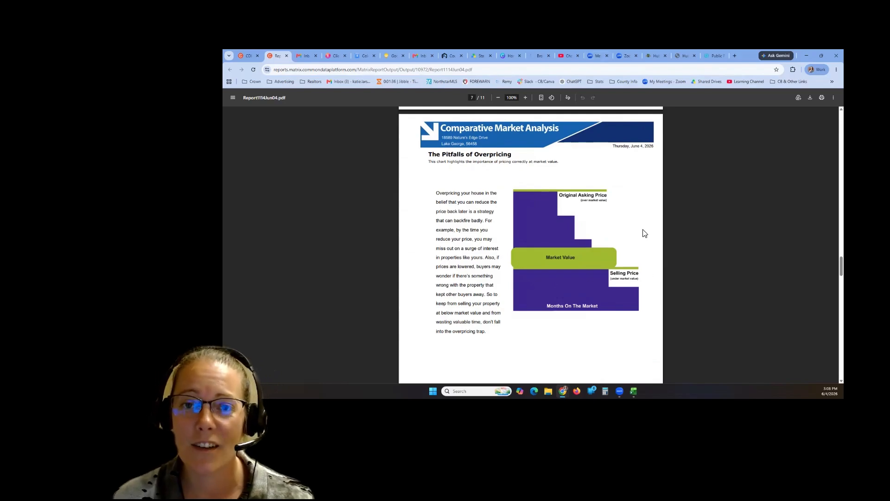
scroll(644, 233, "down", 7)
scroll(644, 232, "down", 9)
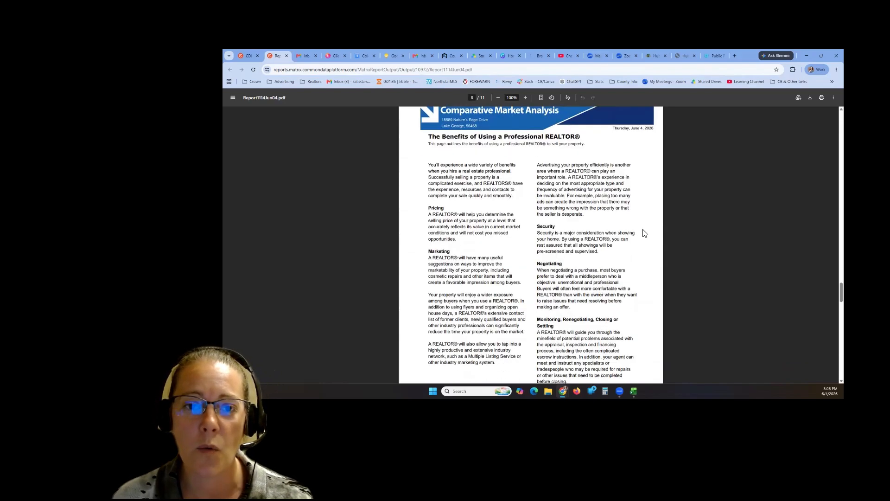
scroll(643, 232, "up", 6)
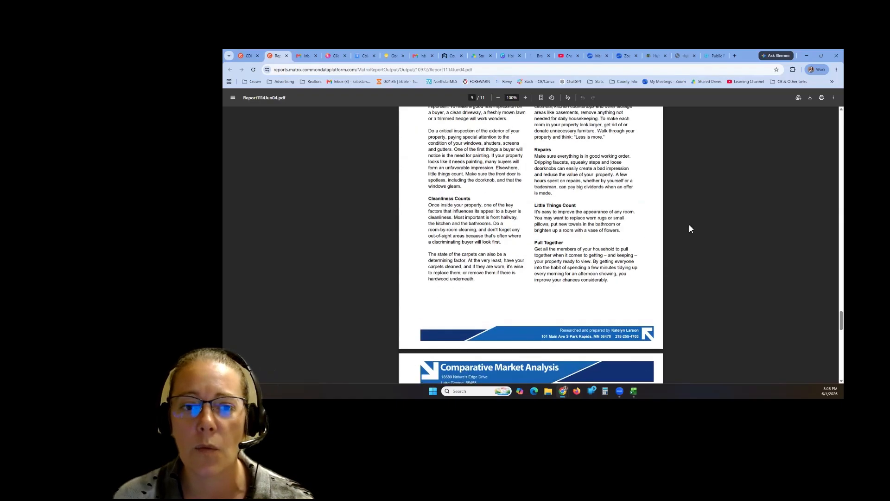
scroll(689, 225, "down", 7)
scroll(573, 287, "down", 7)
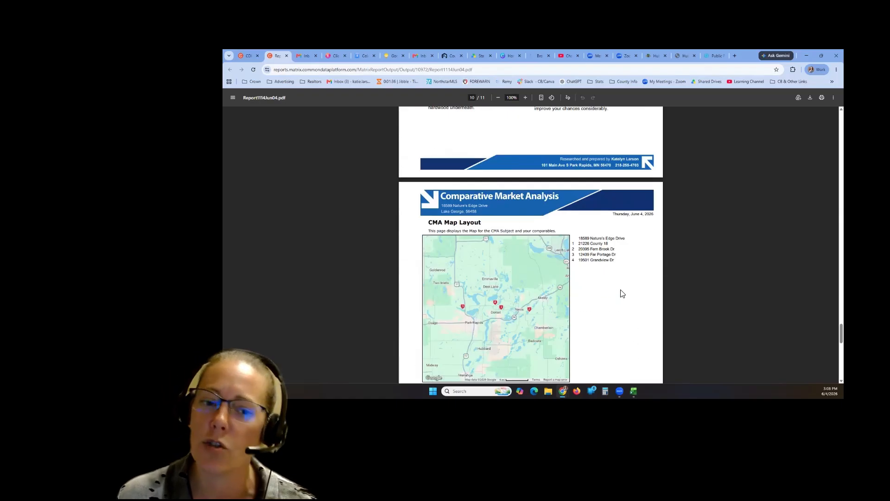
scroll(620, 292, "down", 10)
scroll(622, 293, "down", 2)
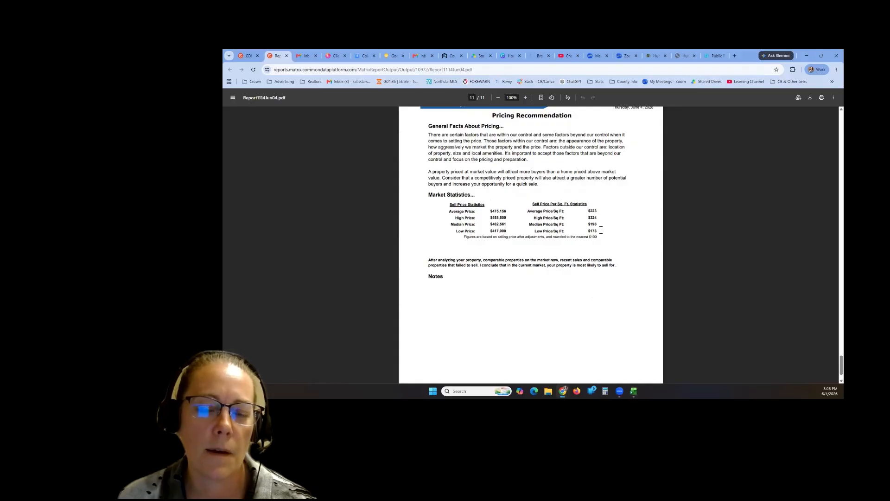
scroll(601, 230, "down", 1)
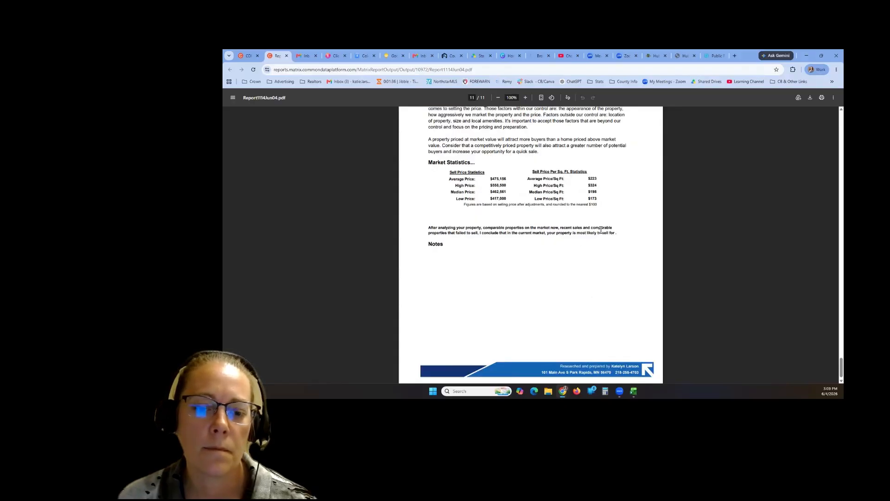
scroll(600, 230, "up", 15)
scroll(600, 230, "up", 20)
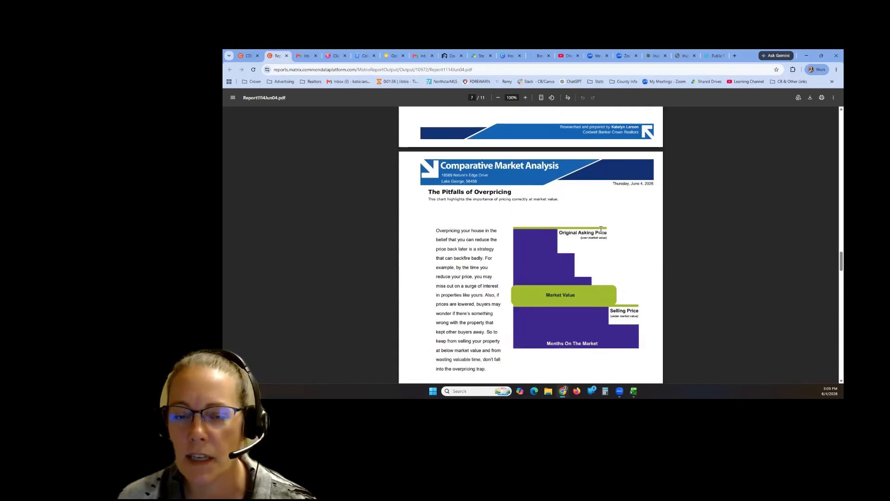
- Scroll back up to the Summary of Comparable Listings page, then return to the BrokerBot tab
scroll(597, 227, "up", 6)
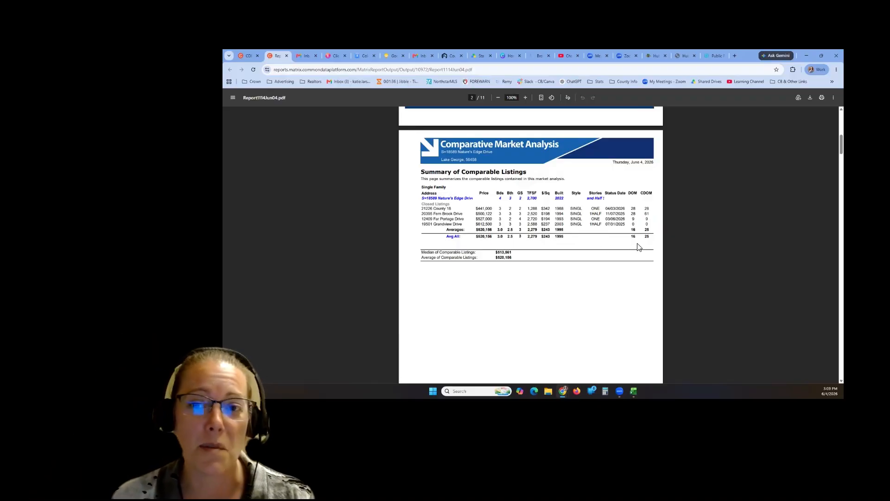
scroll(658, 250, "up", 1)
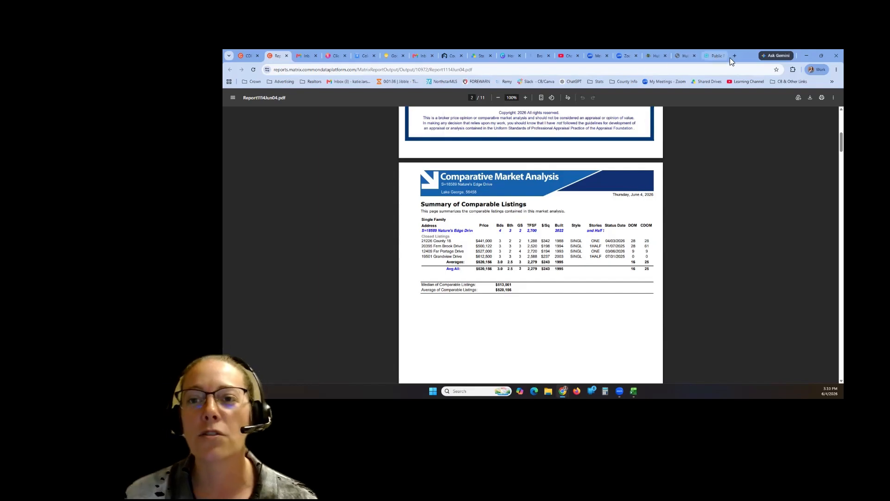
left_click(535, 55)
- In a new chat, ask BrokerBot to pull comparable sales for the subject's Lake George MN street address
left_click(259, 118)
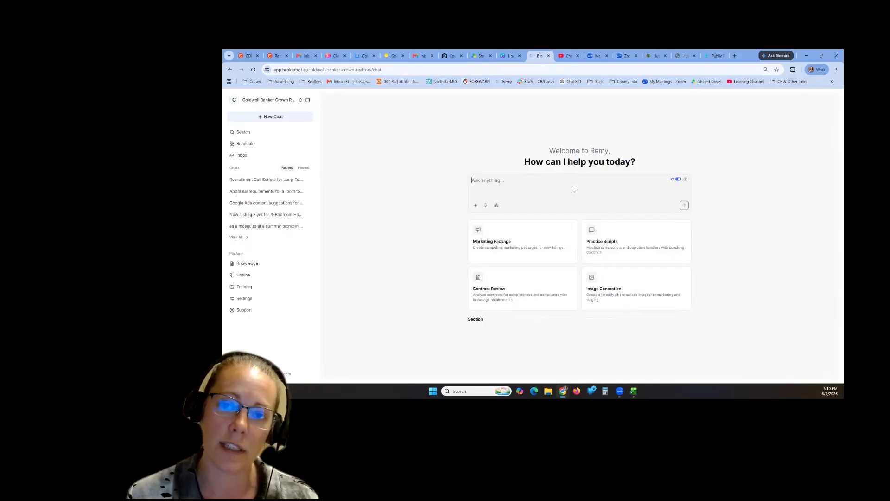
type("Do")
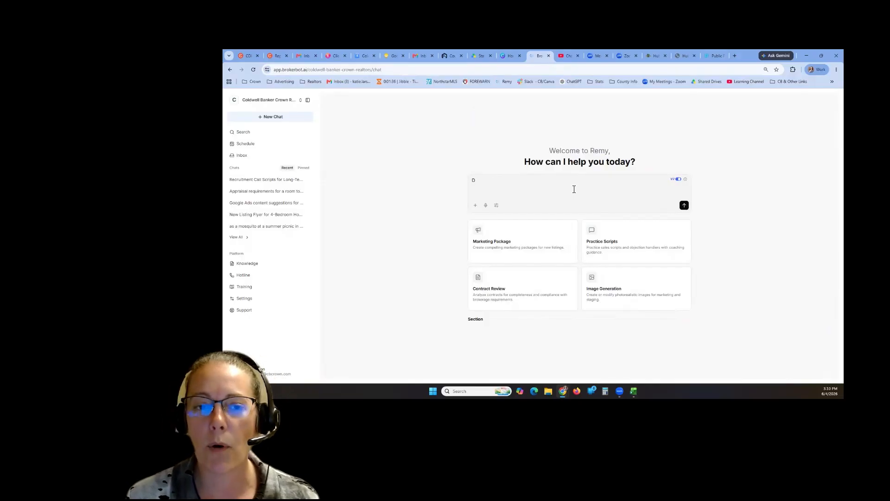
key("BackSpace")
type("Pull ")
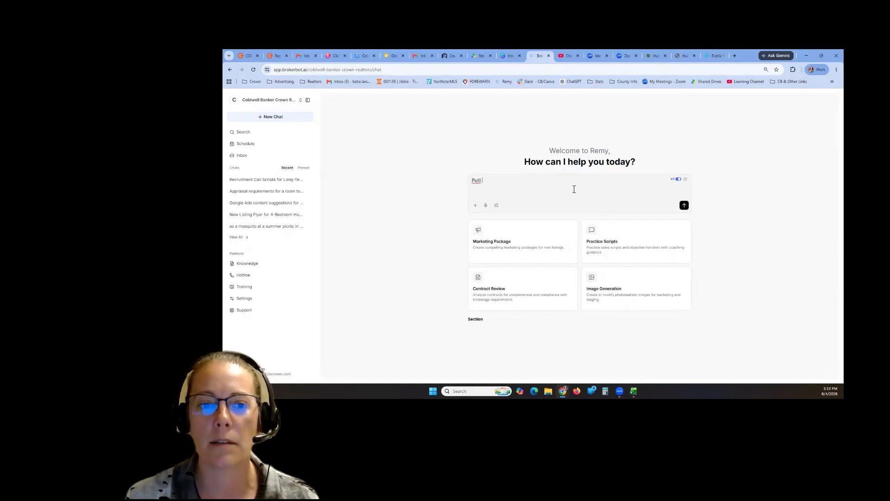
type("compara")
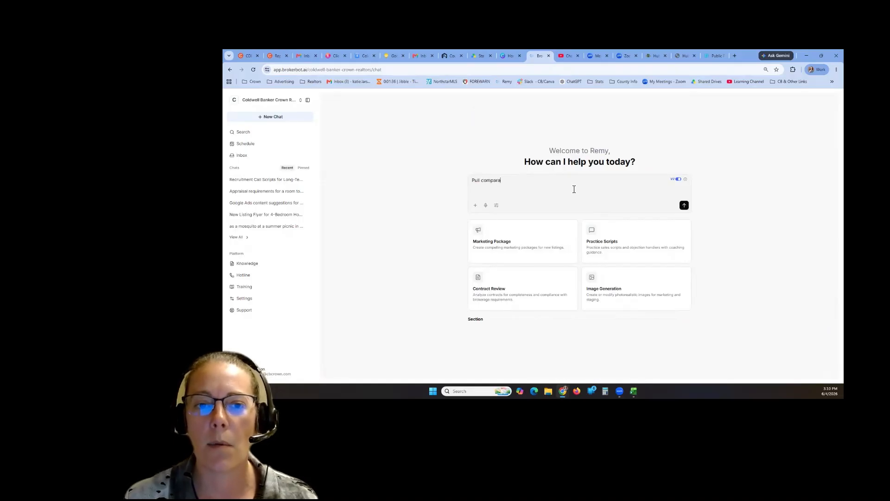
type("ble sales")
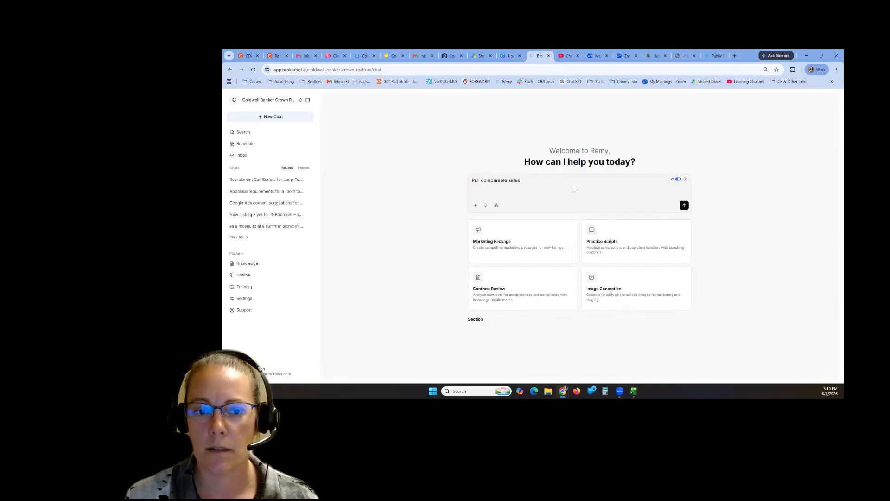
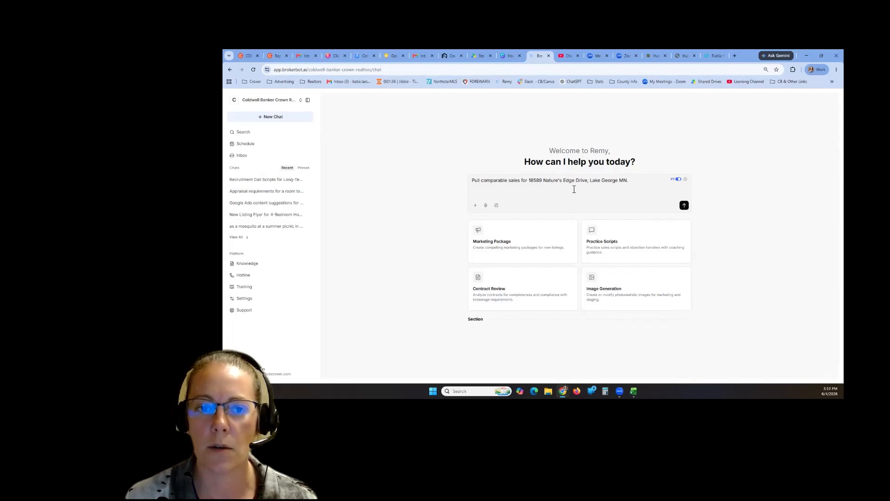
type(".")
key("Return")
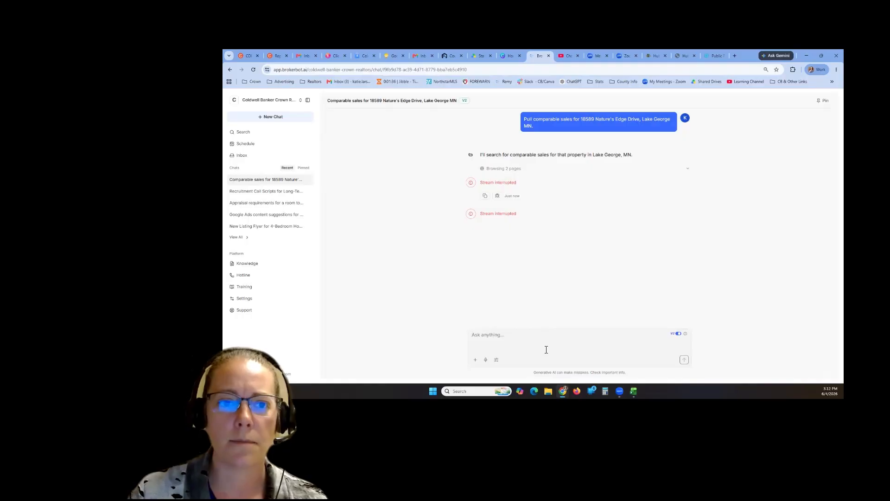
- Begin typing a CMA request for a Lake George MN property with 1.5 acres and 2,700 square feet
type("Can you do a")
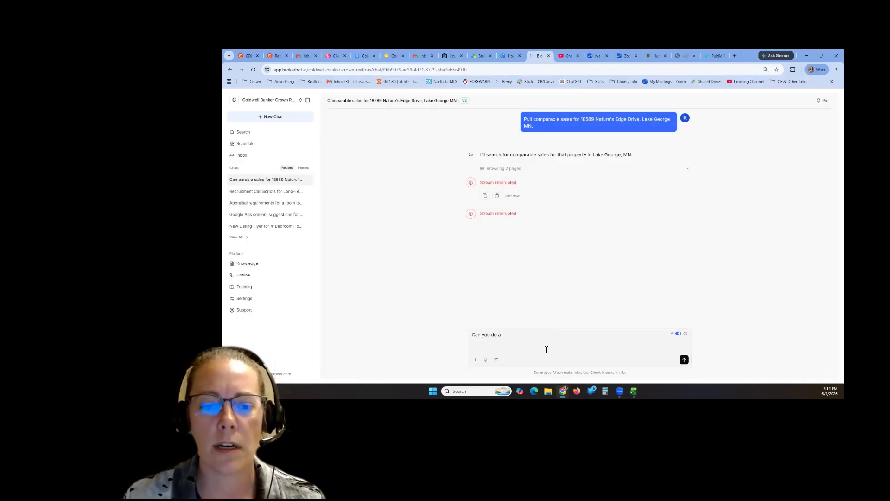
type(" CMA on a prop")
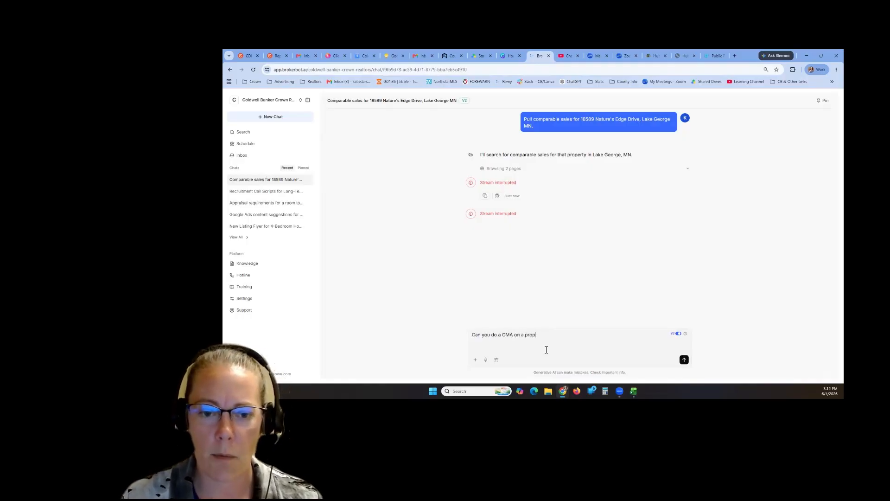
type("erty in Lake George MN")
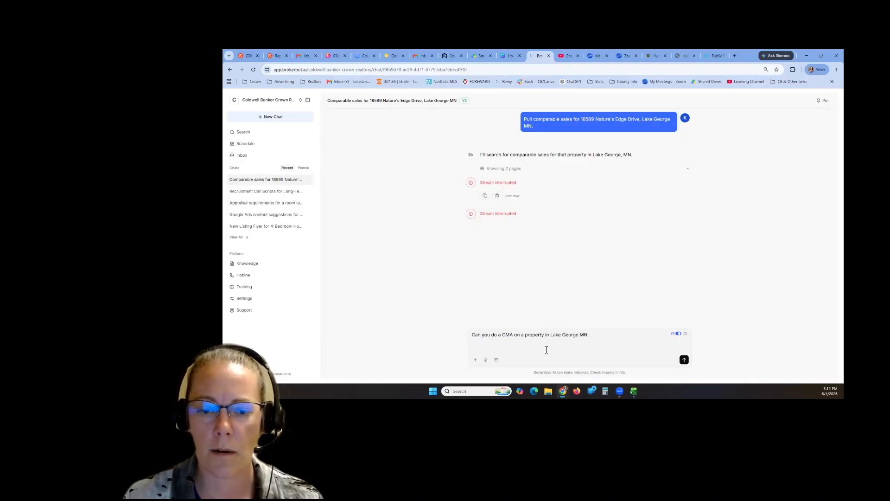
type(" tha")
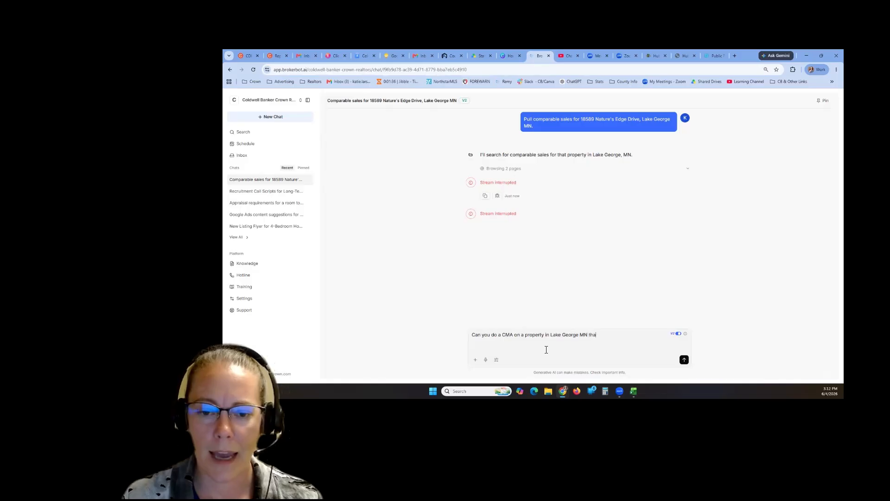
type("t has 1.5")
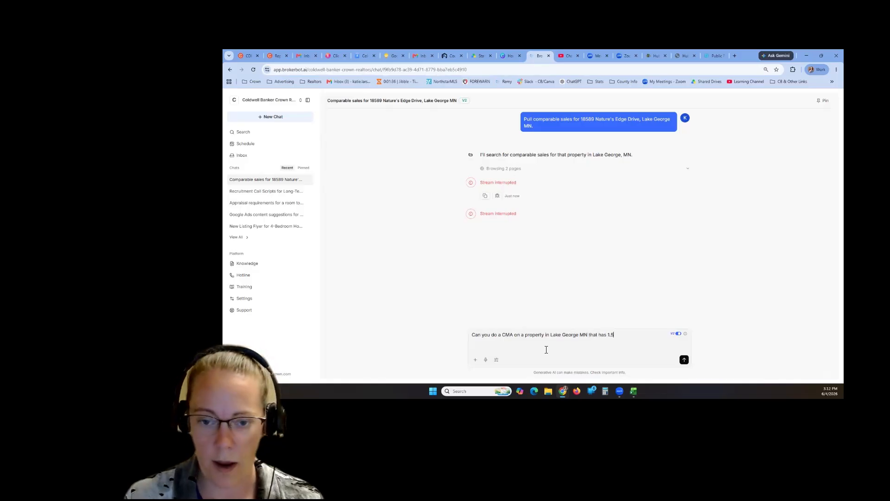
type(" acres, ")
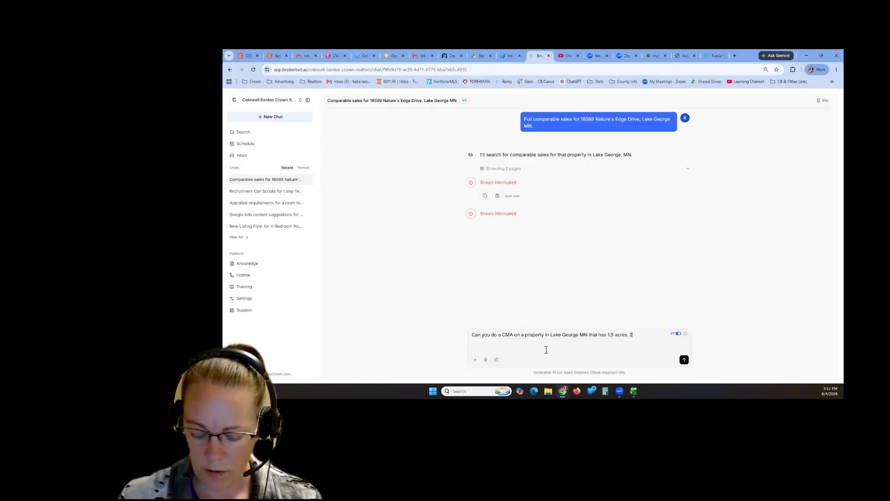
type("2,700 squar")
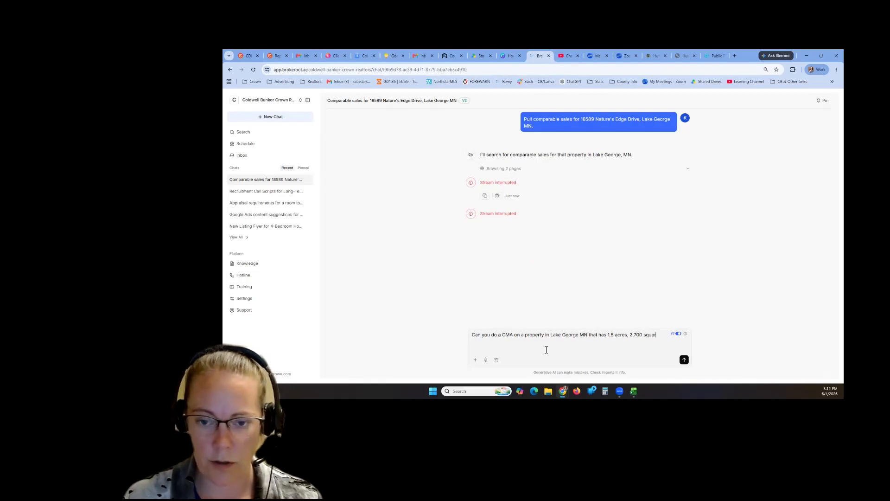
type("e feet, 4")
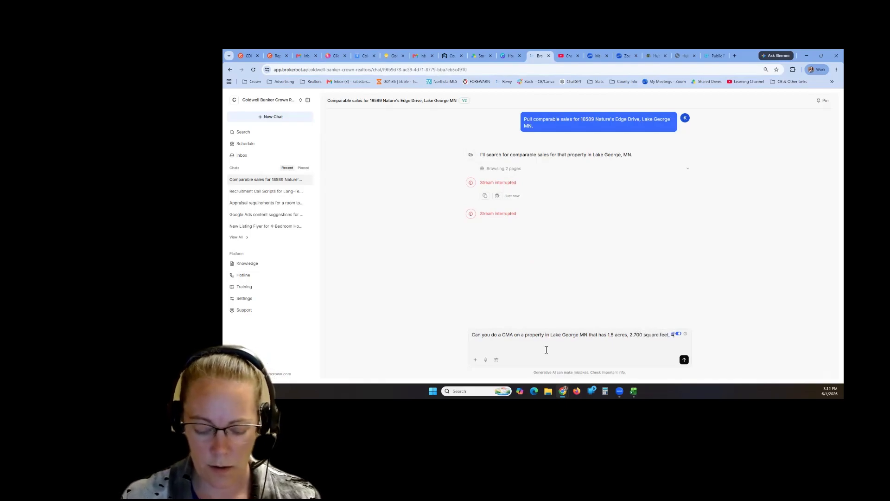
type("bedrooms, ")
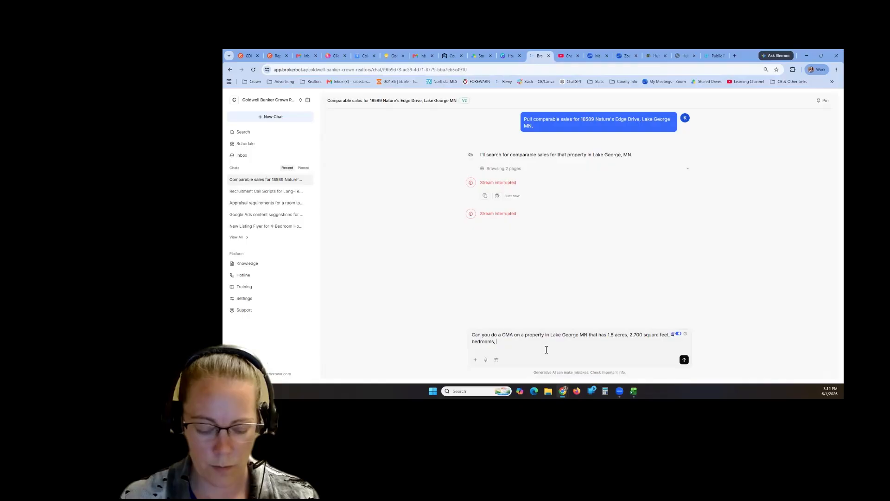
type("3 bathrooms")
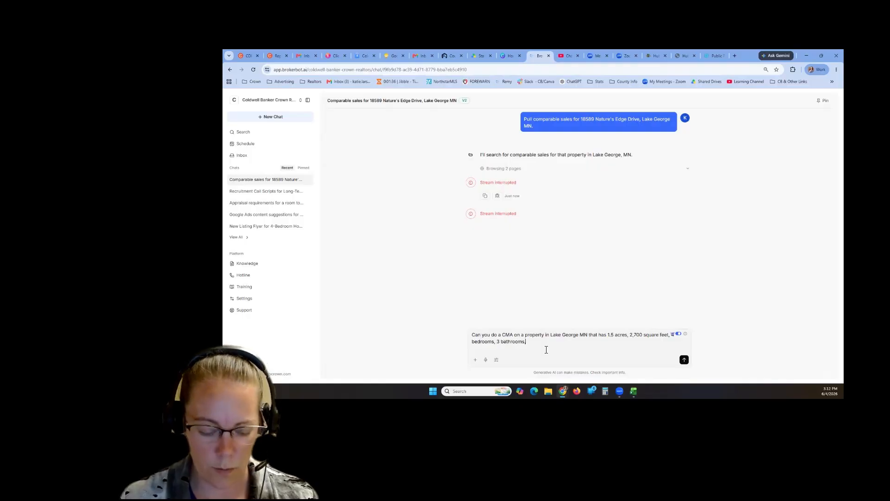
type(", 235 ")
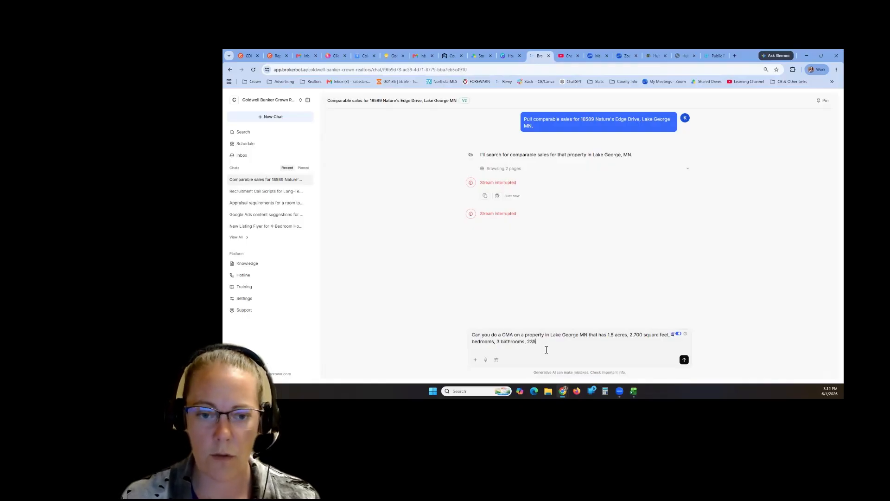
type("' of ")
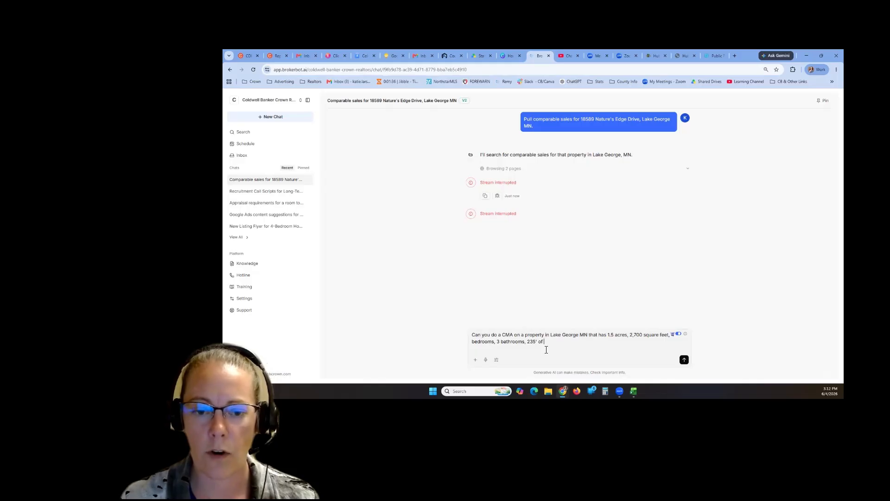
type("frontage on Lake ")
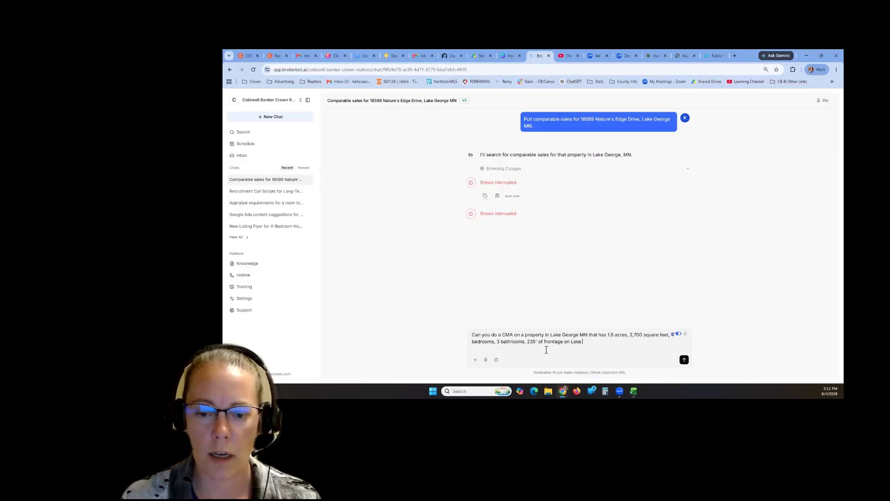
type("George and a ")
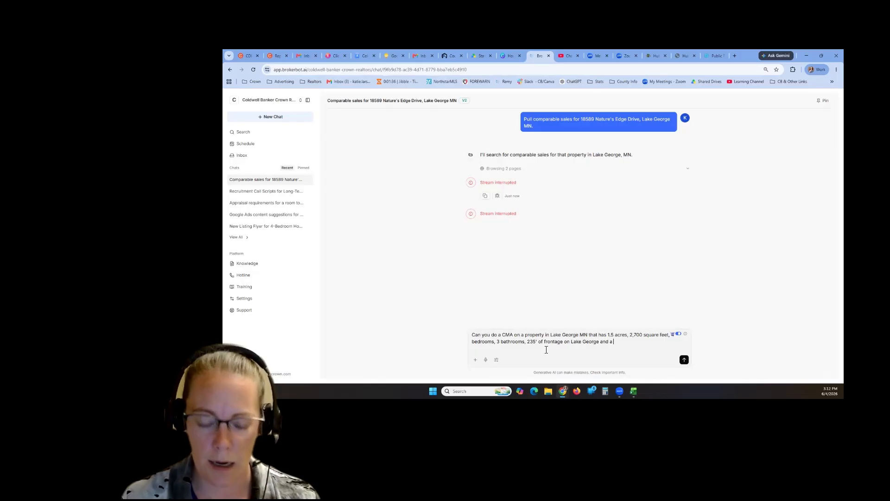
type("2 stall ata")
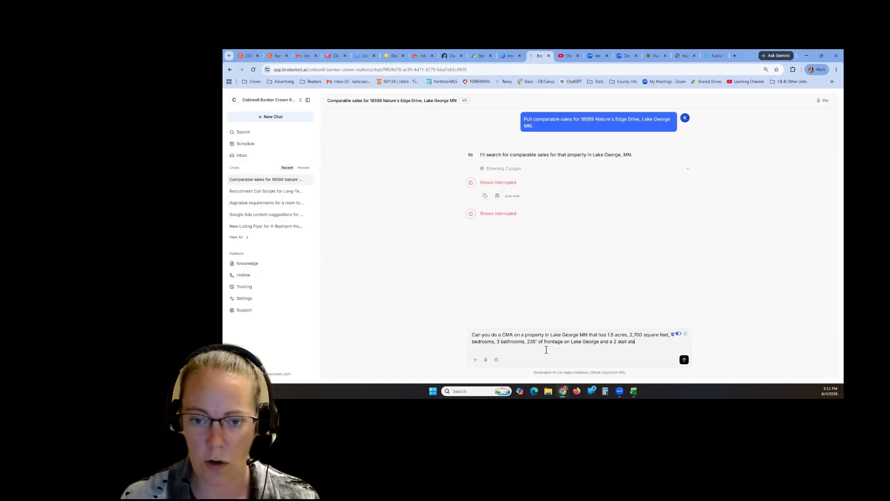
key("BackSpace")
type("tached g")
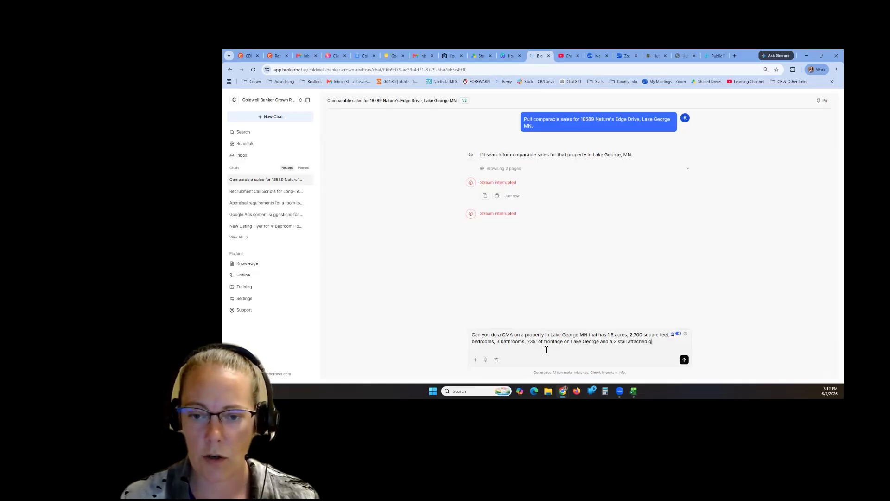
type("arage b")
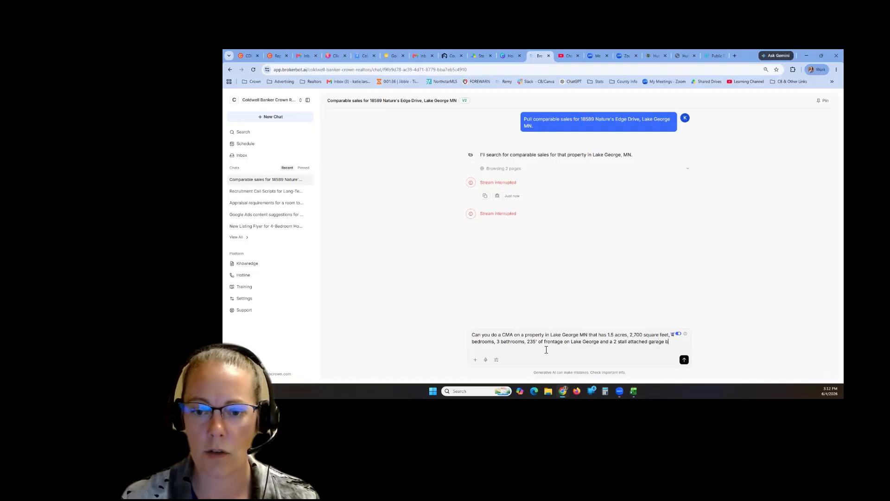
- Complete the CMA request with the garage and 'newly built in 2022' details, and send it
type("uilt in")
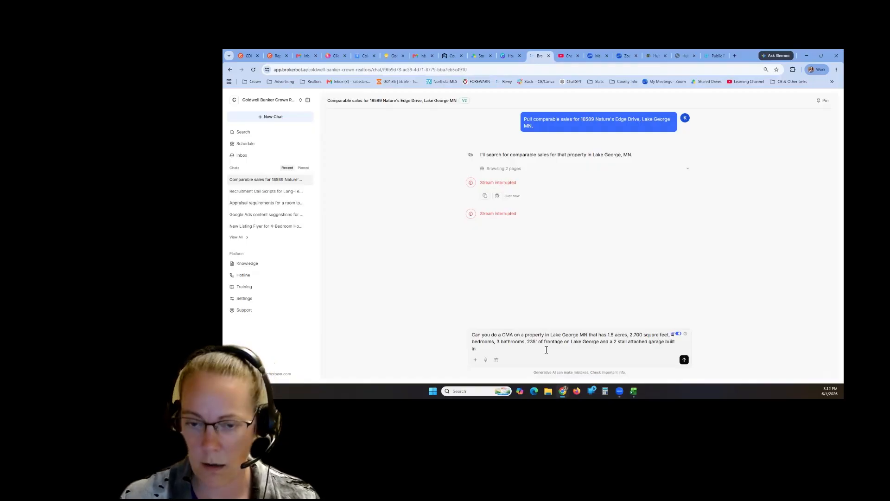
key("BackSpace")
key("BackSpace")
key("BackSpace")
key("BackSpace")
key("BackSpace")
key("BackSpace")
key("BackSpace")
type(". T")
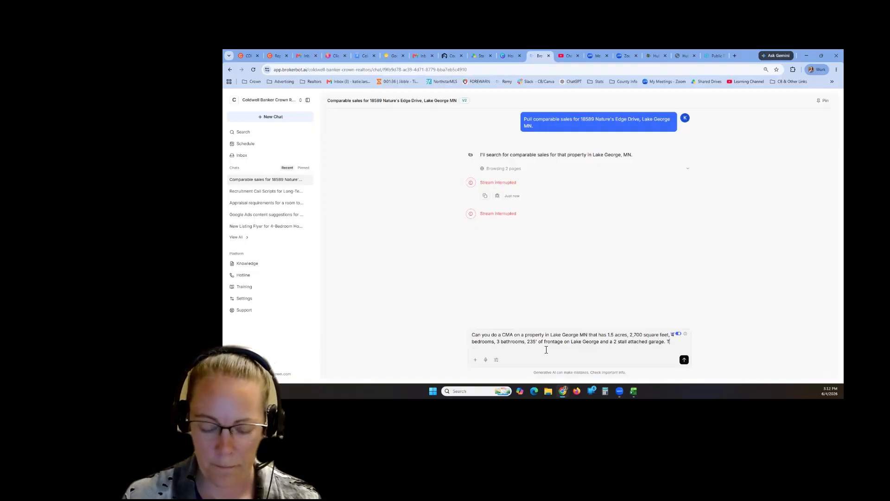
type("he home")
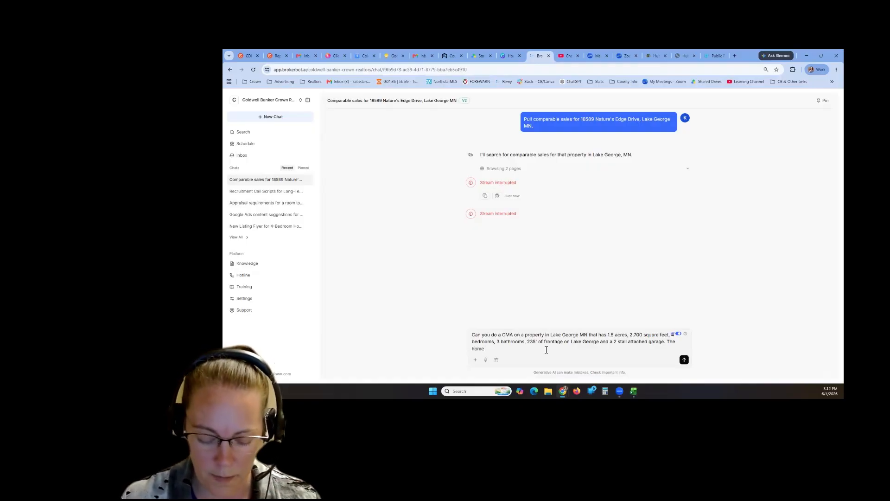
type(" was")
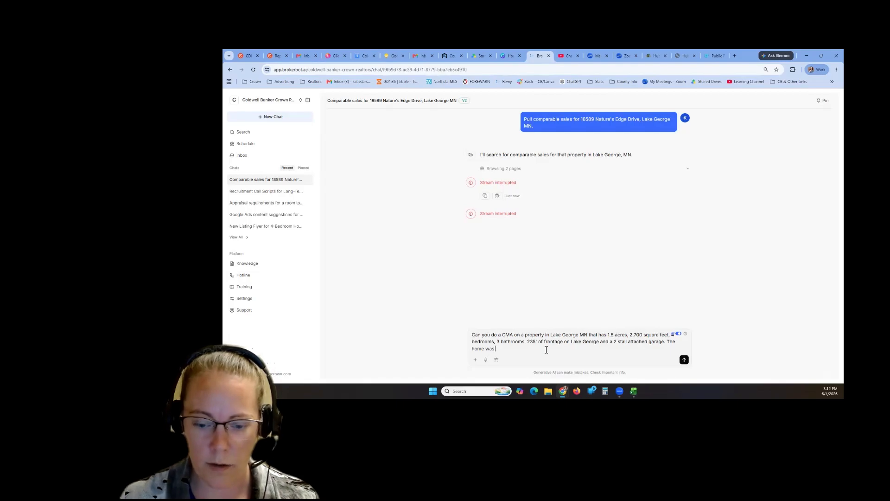
type(" newly built in ")
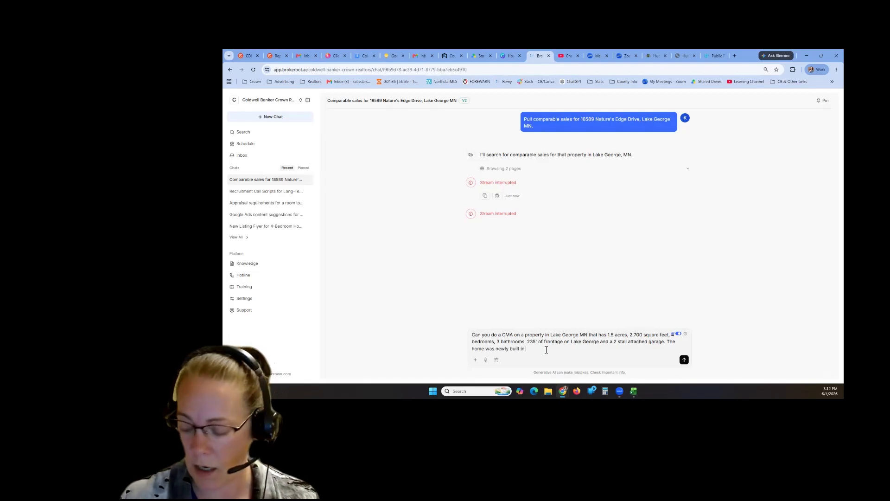
type("2022")
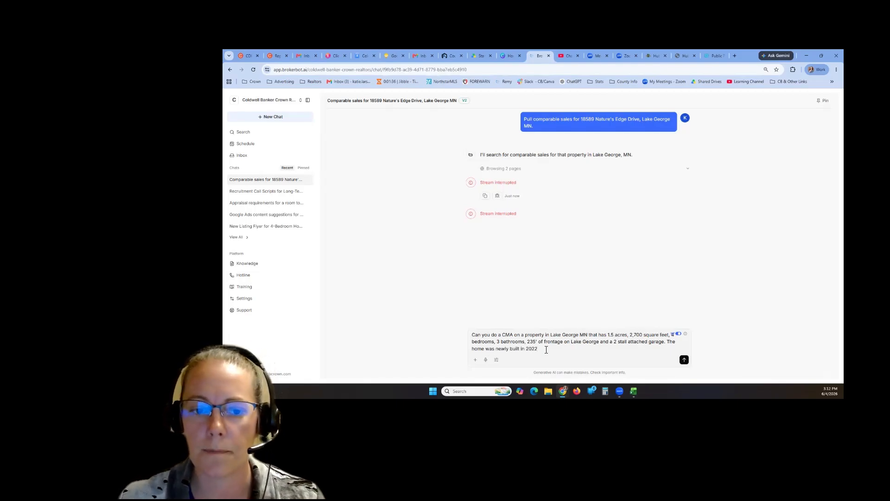
key("Return")
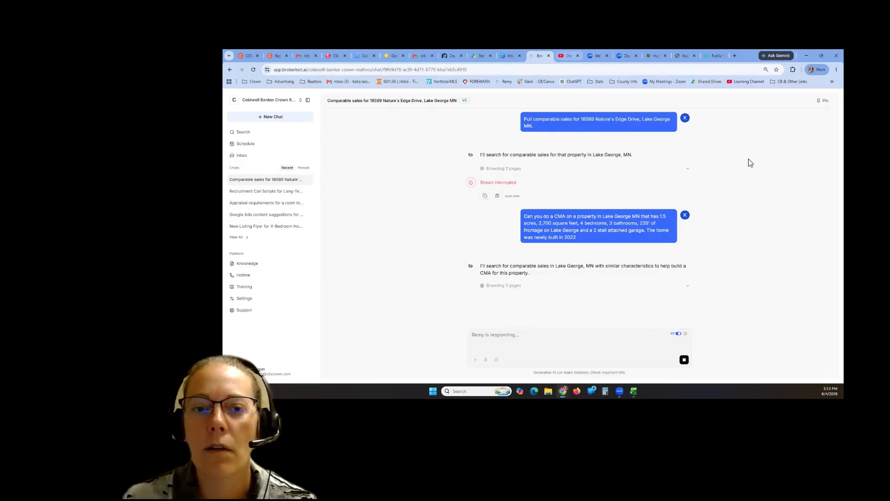
left_click(567, 56)
- On the CB Crown Learning channel, zoom to full size and play the Trainings playlist from Playlists
left_click(251, 121)
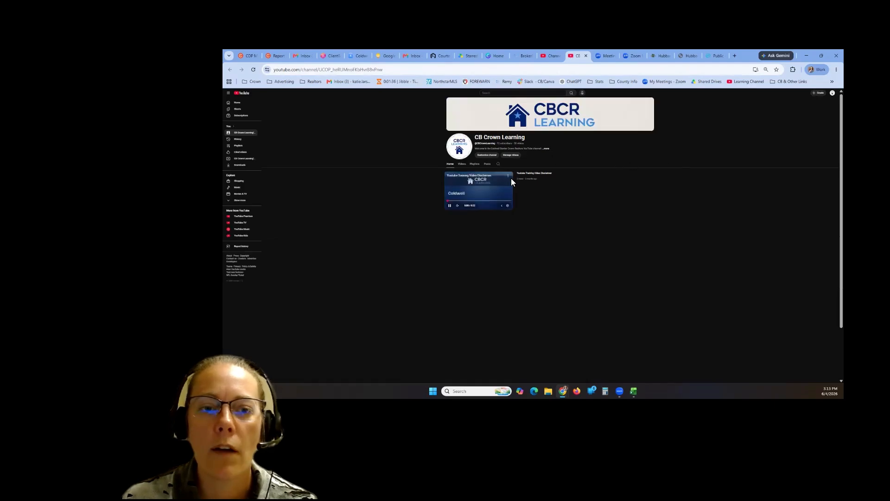
left_click(475, 164)
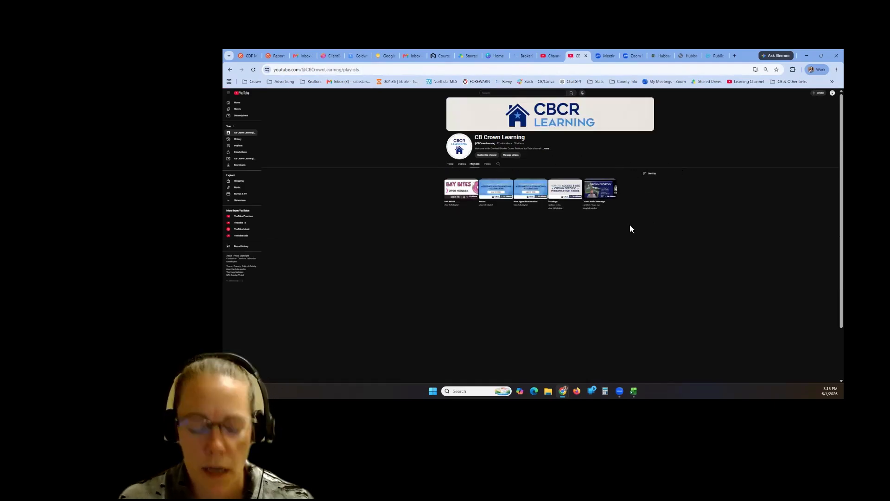
key("ctrl+plus")
key("ctrl+plus")
key("ctrl+plus")
key("ctrl+plus")
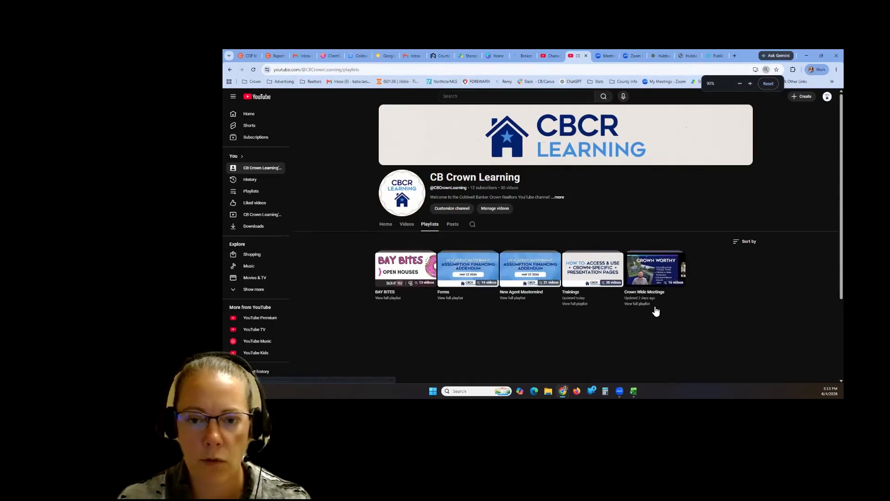
key("ctrl+plus")
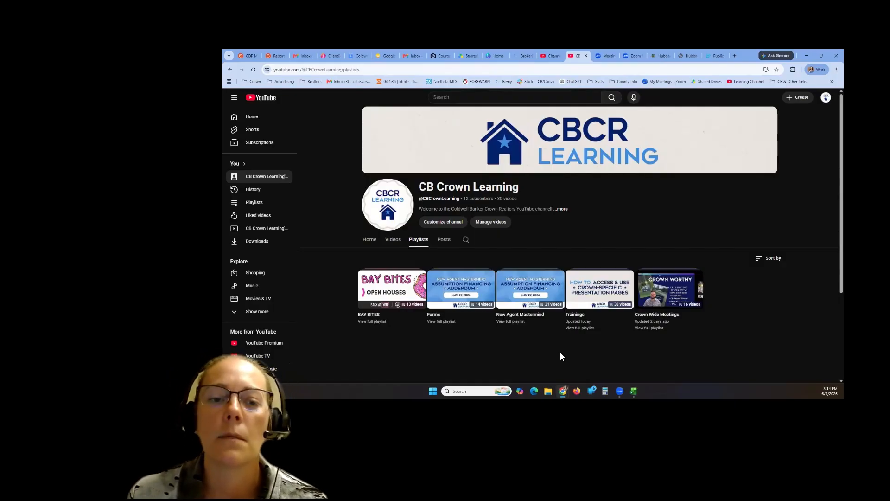
left_click(573, 320)
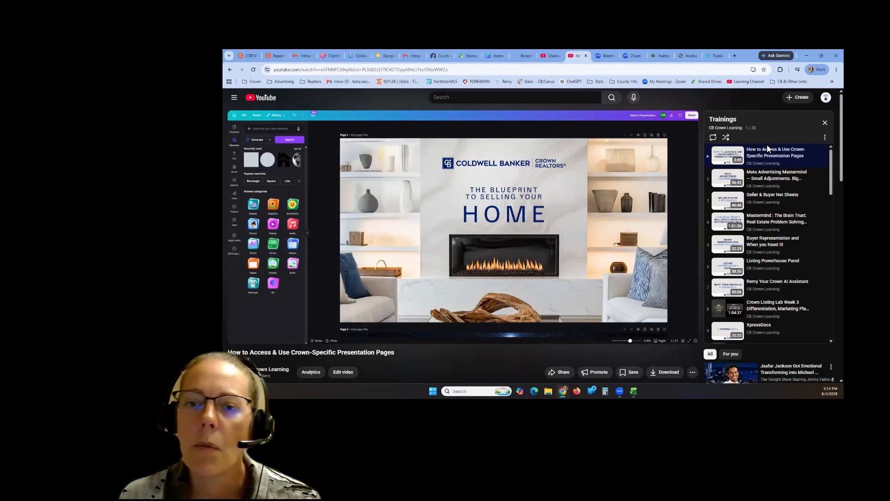
- Pause the Crown-Specific Presentation Pages video and scroll down the 38-video Trainings playlist panel
left_click(478, 239)
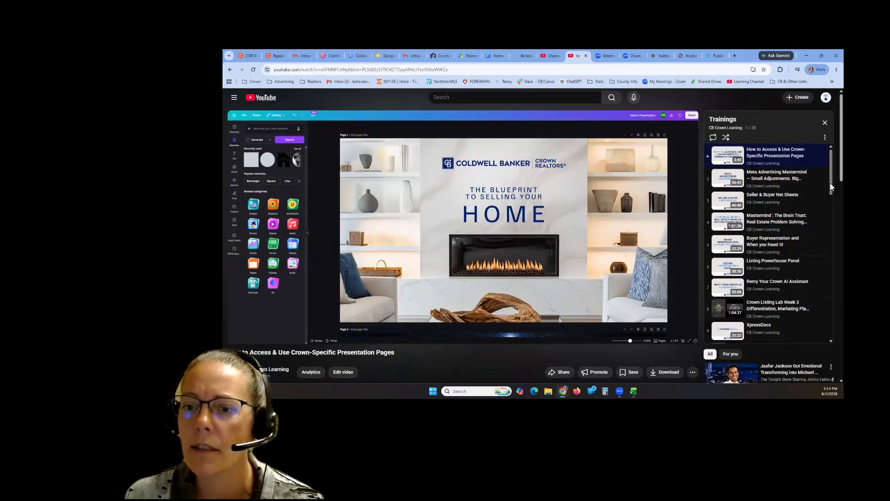
left_click_drag(830, 182, 832, 229)
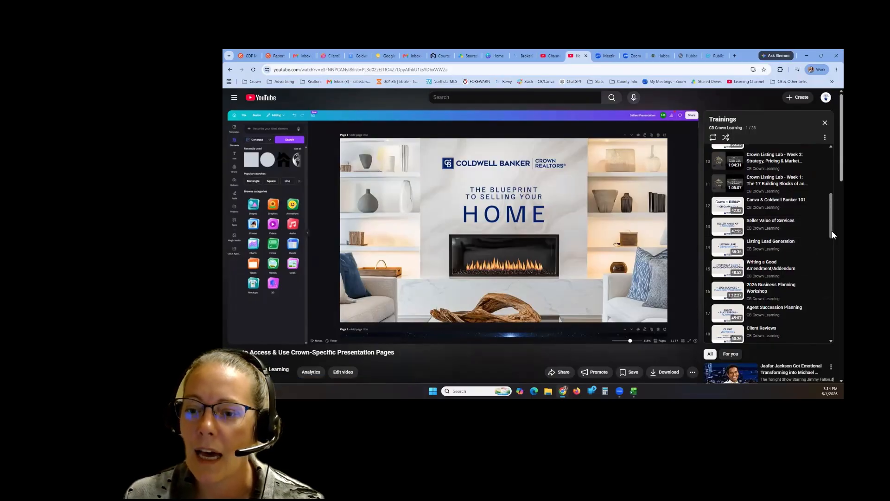
left_click_drag(831, 231, 833, 309)
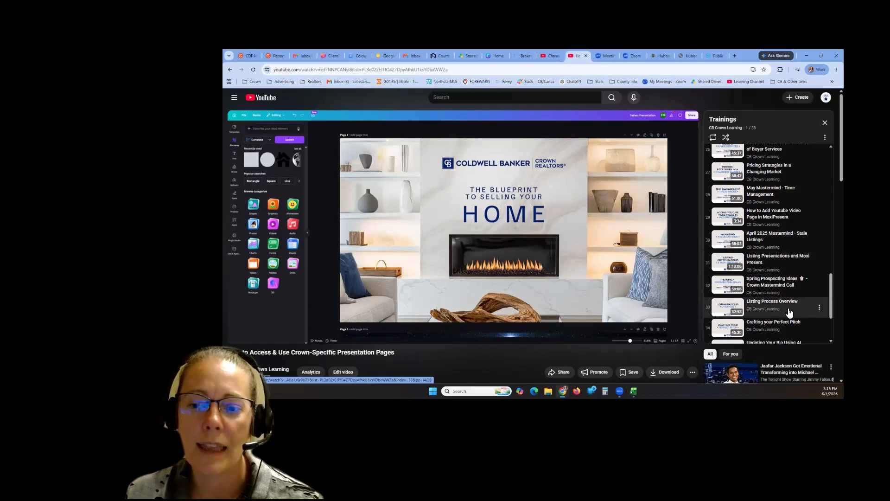
scroll(790, 309, "down", 1)
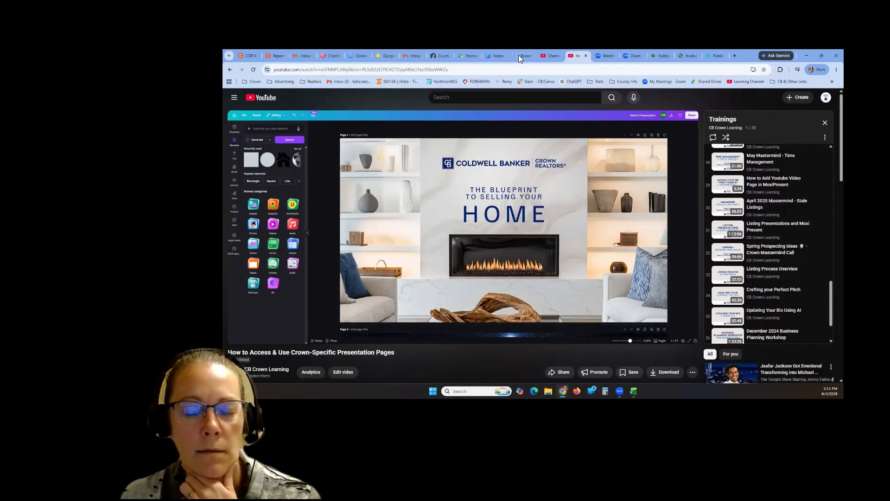
- Return to the BrokerBot tab and scroll down to the Lake George CMA reply
mouse_move(518, 55)
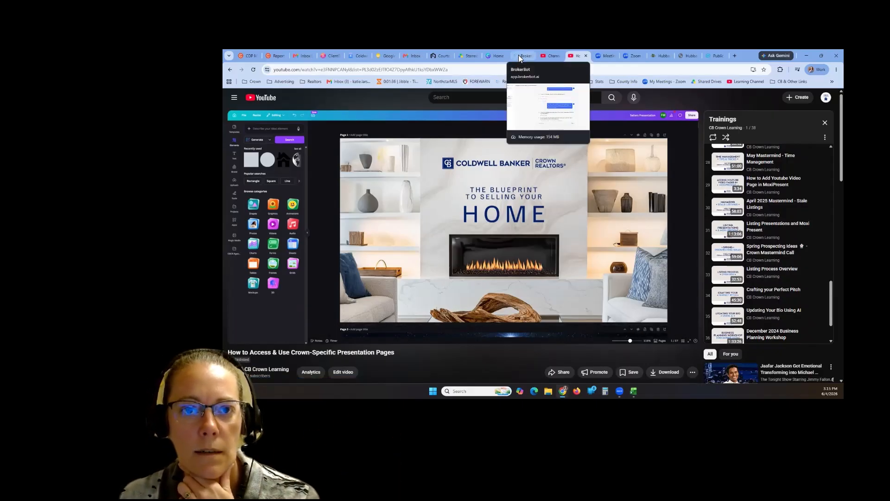
left_click(518, 55)
scroll(652, 275, "down", 3)
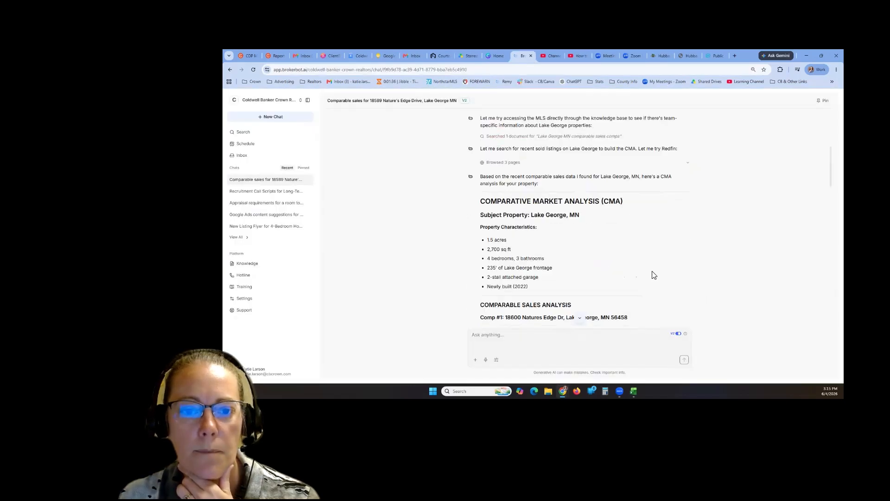
scroll(651, 276, "up", 2)
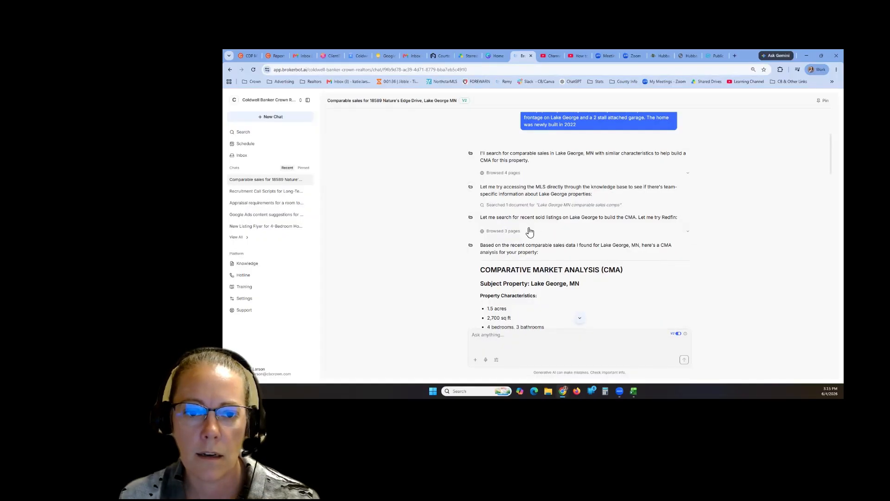
scroll(535, 229, "down", 2)
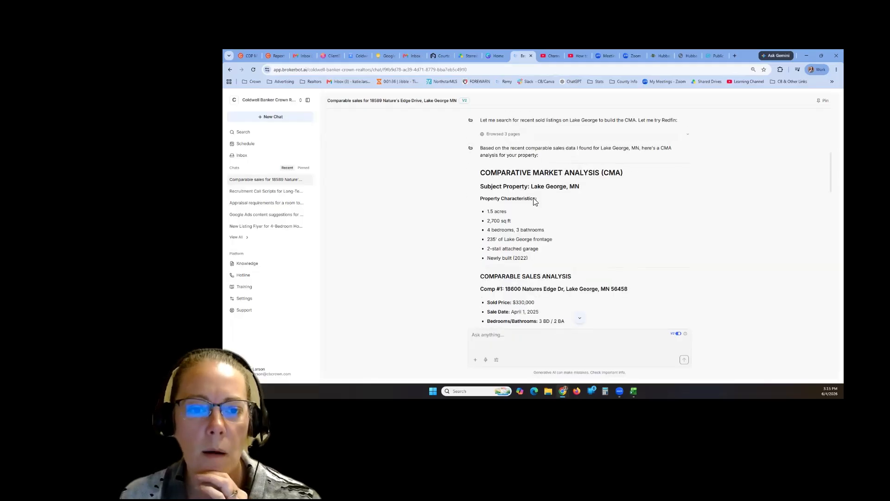
scroll(555, 264, "down", 1)
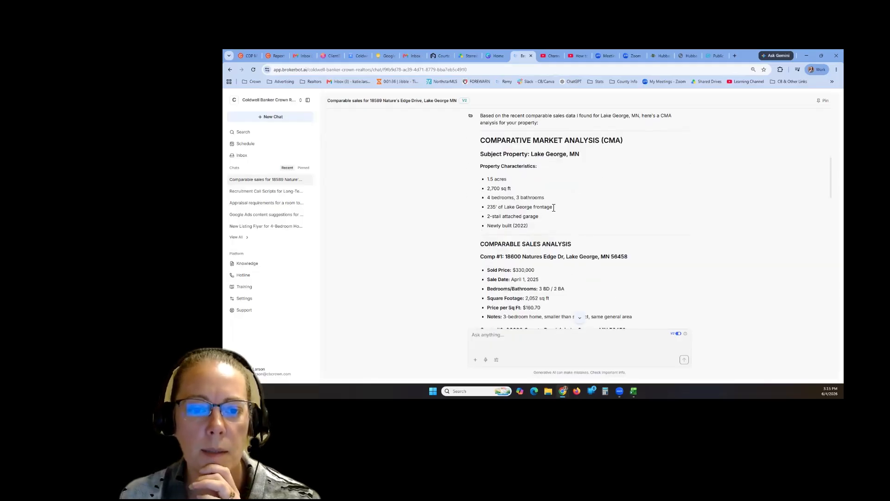
scroll(537, 225, "down", 2)
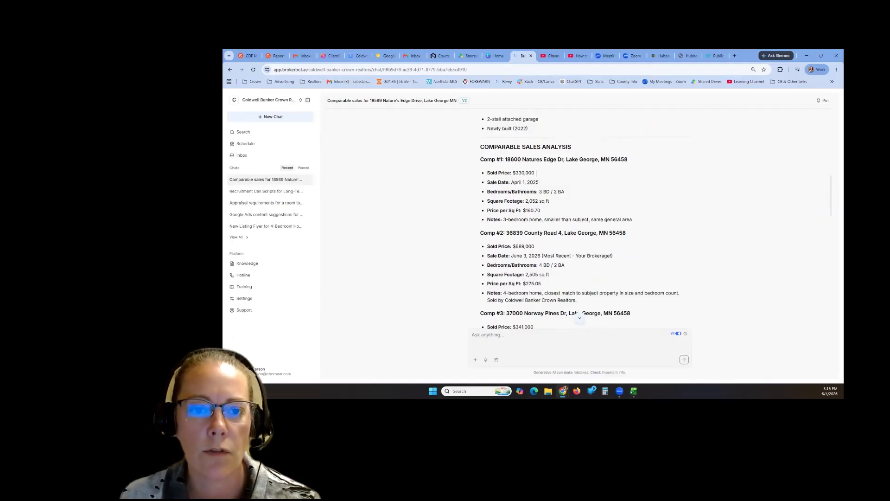
- Highlight the comps' sold prices ($330,000, $689,000, $341,000), then read on to the value estimate
double_click(519, 174)
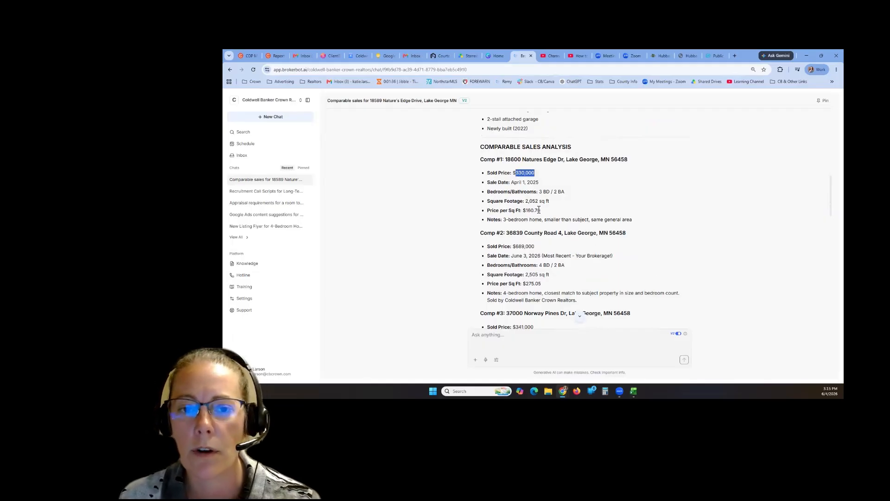
scroll(539, 210, "down", 2)
double_click(522, 182)
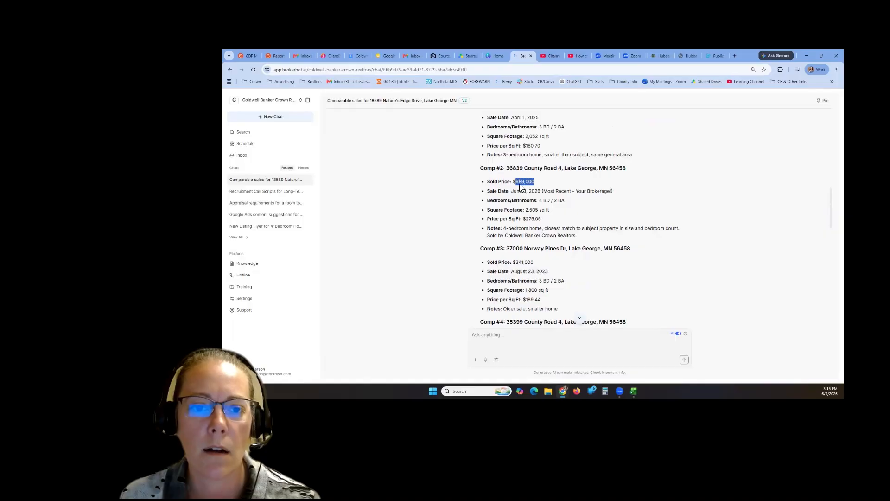
scroll(552, 199, "down", 3)
double_click(521, 166)
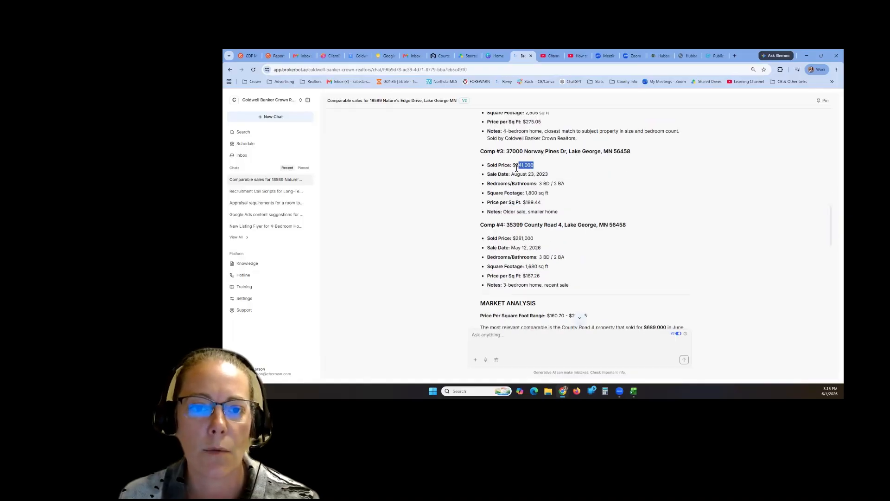
left_click(591, 208)
scroll(592, 208, "down", 3)
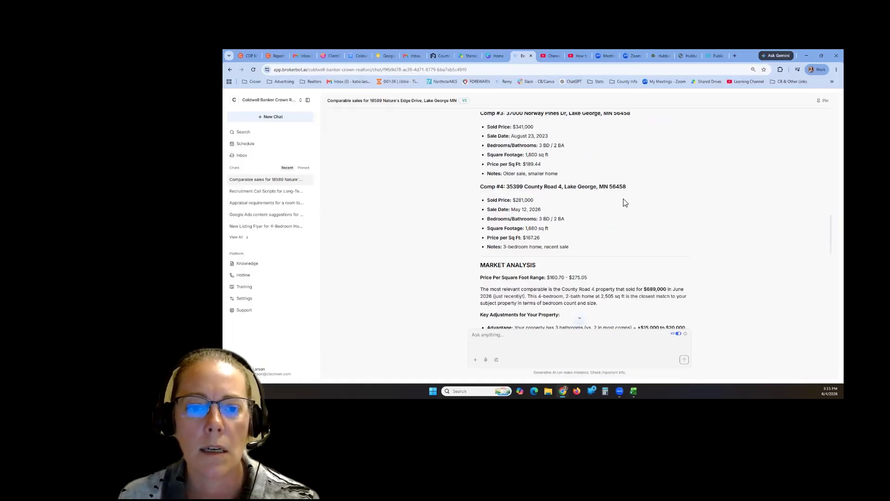
scroll(568, 188, "down", 2)
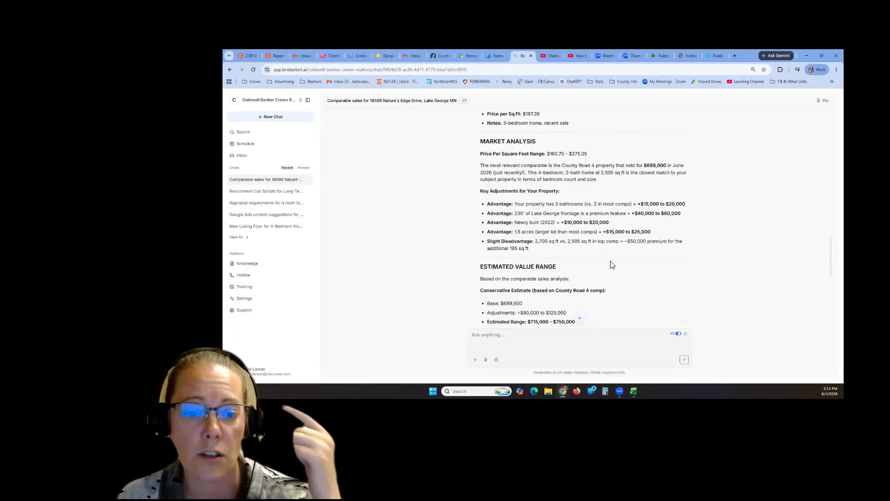
scroll(611, 263, "down", 4)
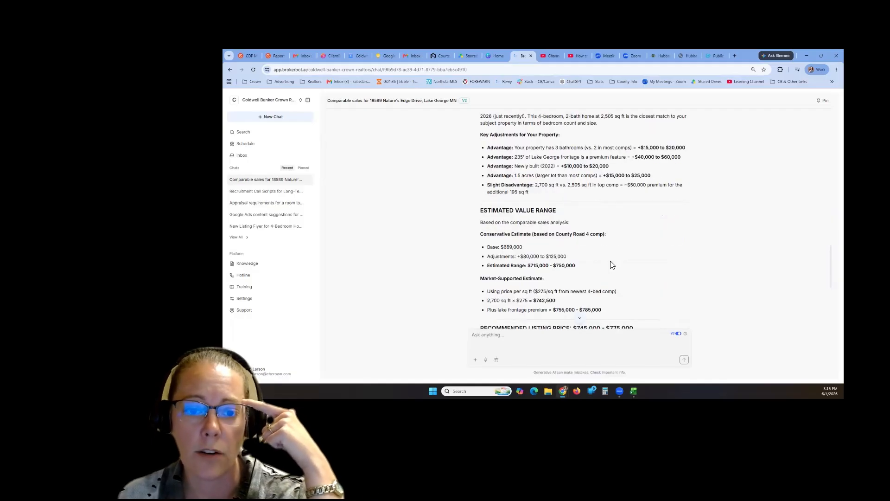
scroll(508, 203, "down", 1)
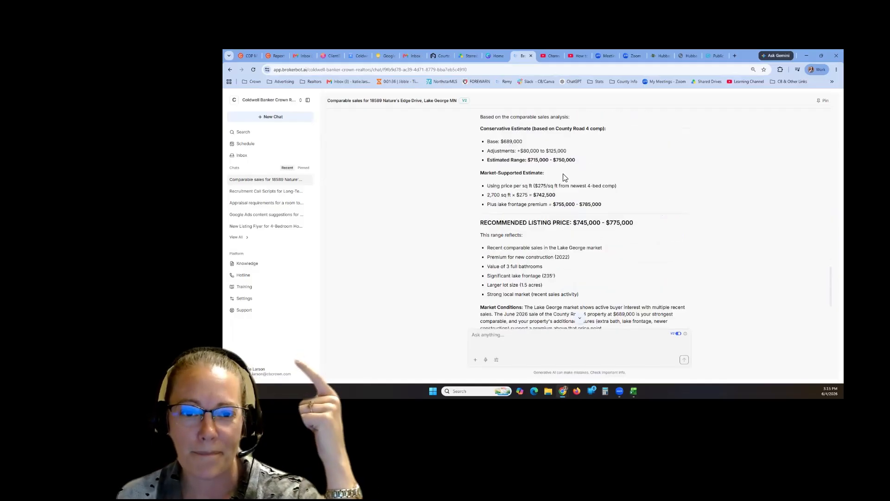
triple_click(500, 163)
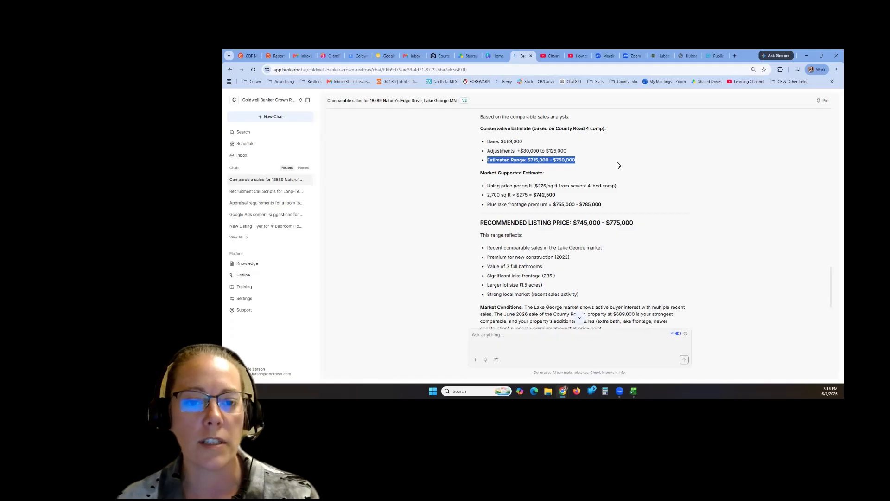
left_click_drag(584, 161, 532, 160)
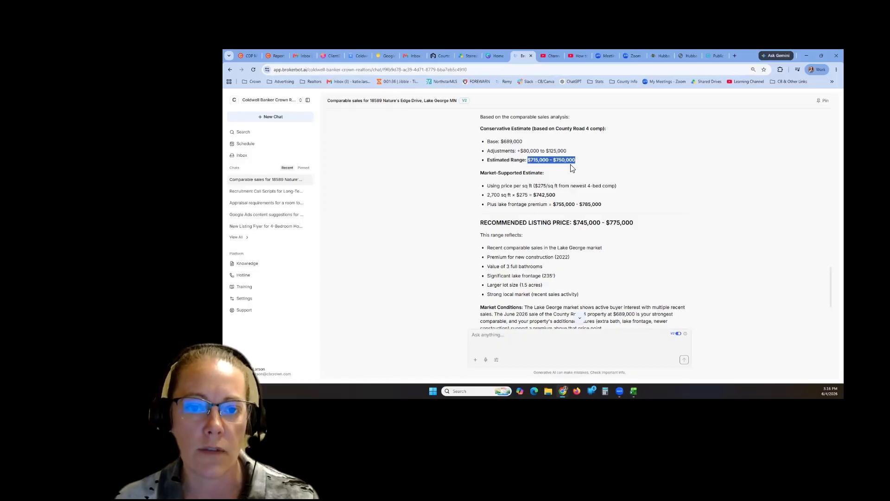
left_click(607, 169)
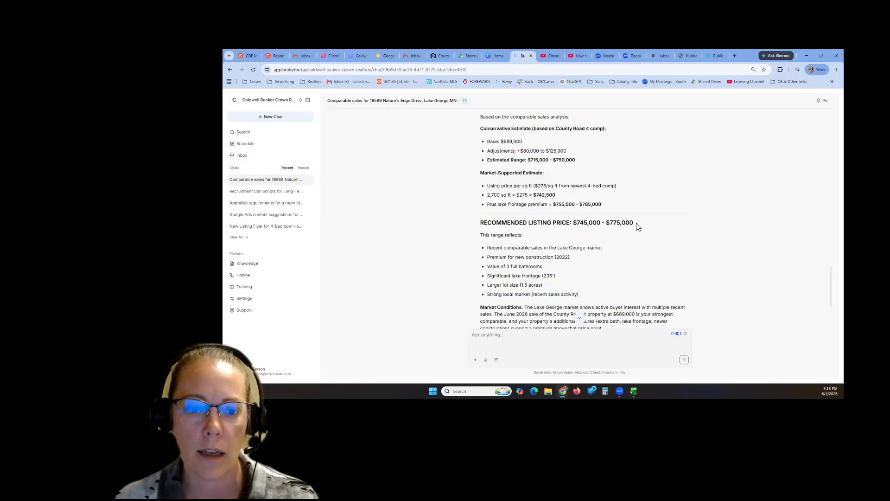
scroll(638, 226, "down", 3)
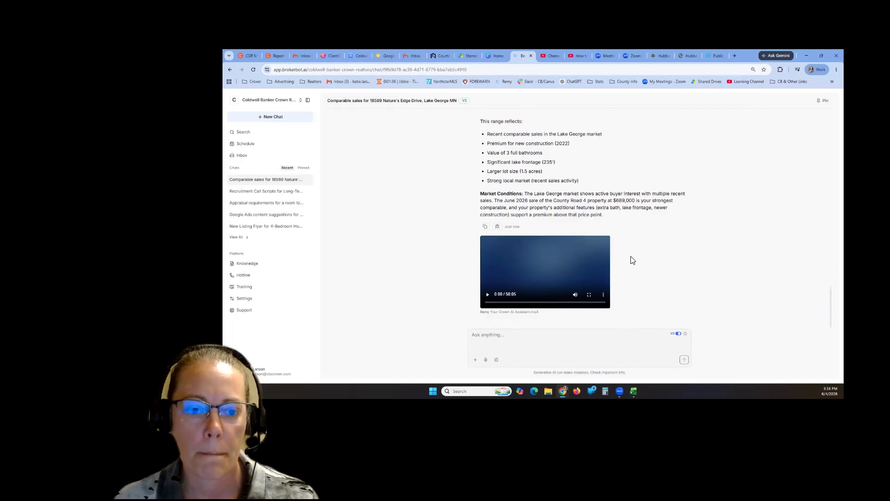
scroll(633, 260, "up", 2)
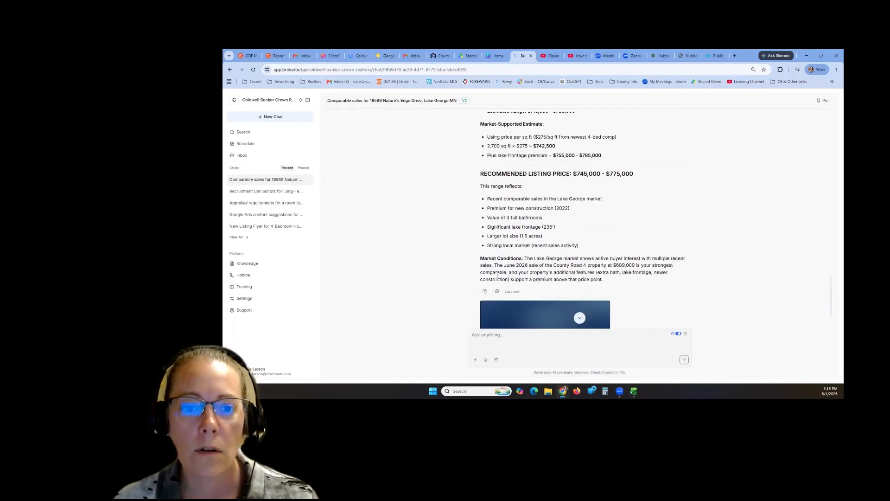
scroll(617, 260, "up", 5)
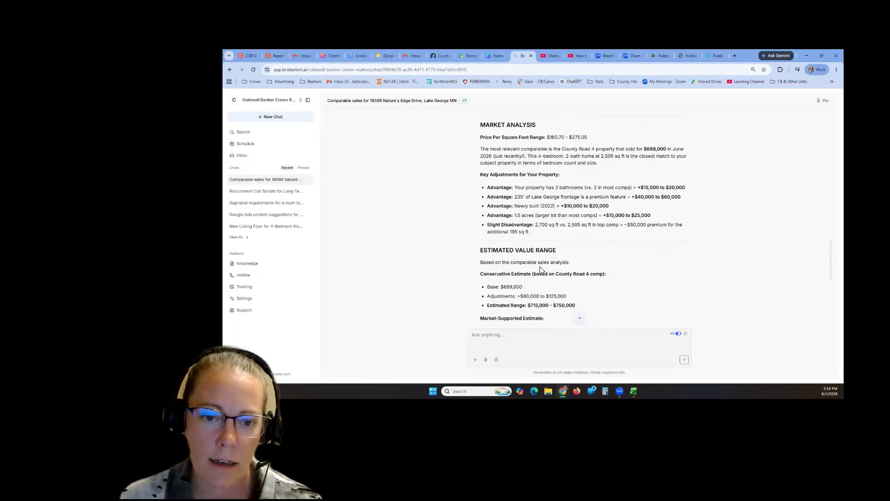
scroll(550, 284, "down", 1)
left_click_drag(597, 241, 479, 242)
left_click(540, 251)
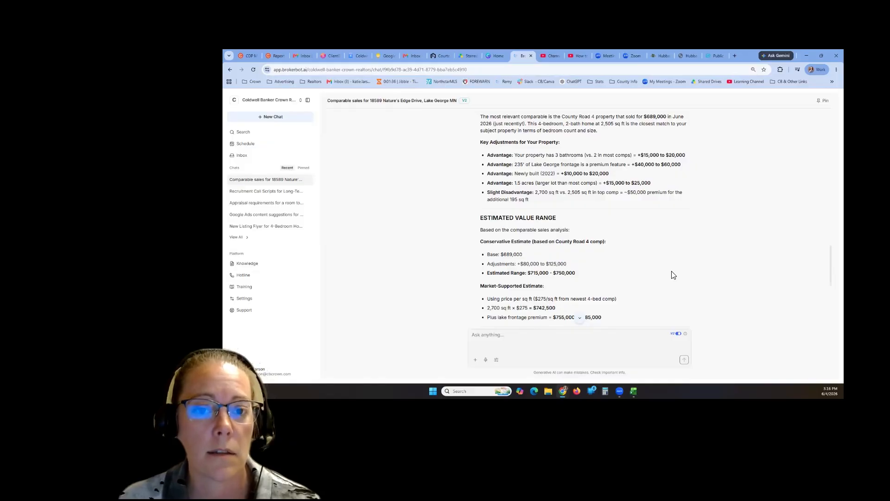
scroll(673, 274, "up", 15)
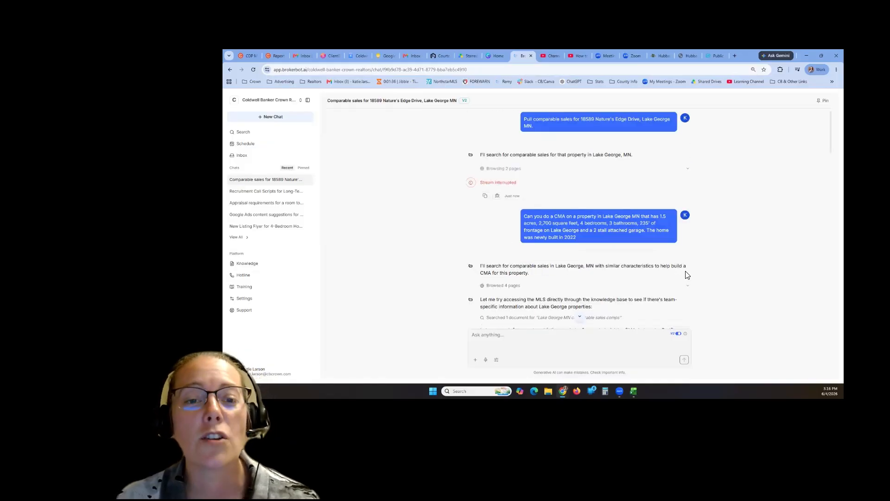
scroll(696, 271, "down", 3)
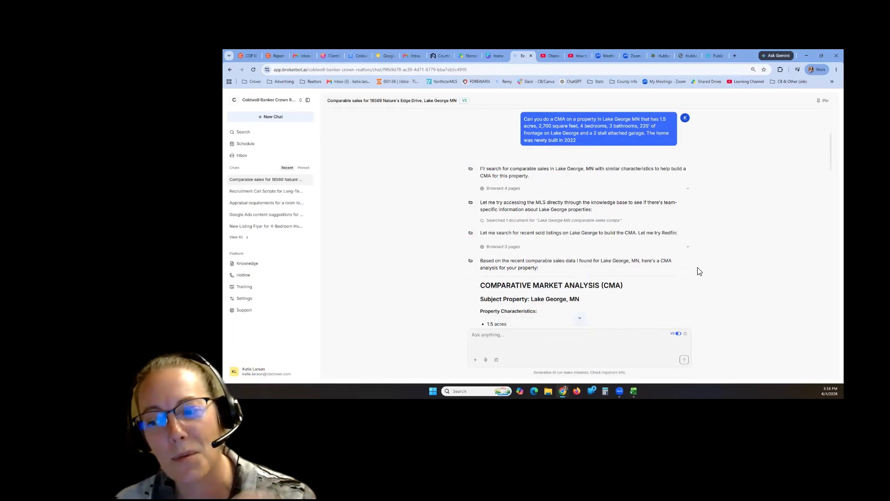